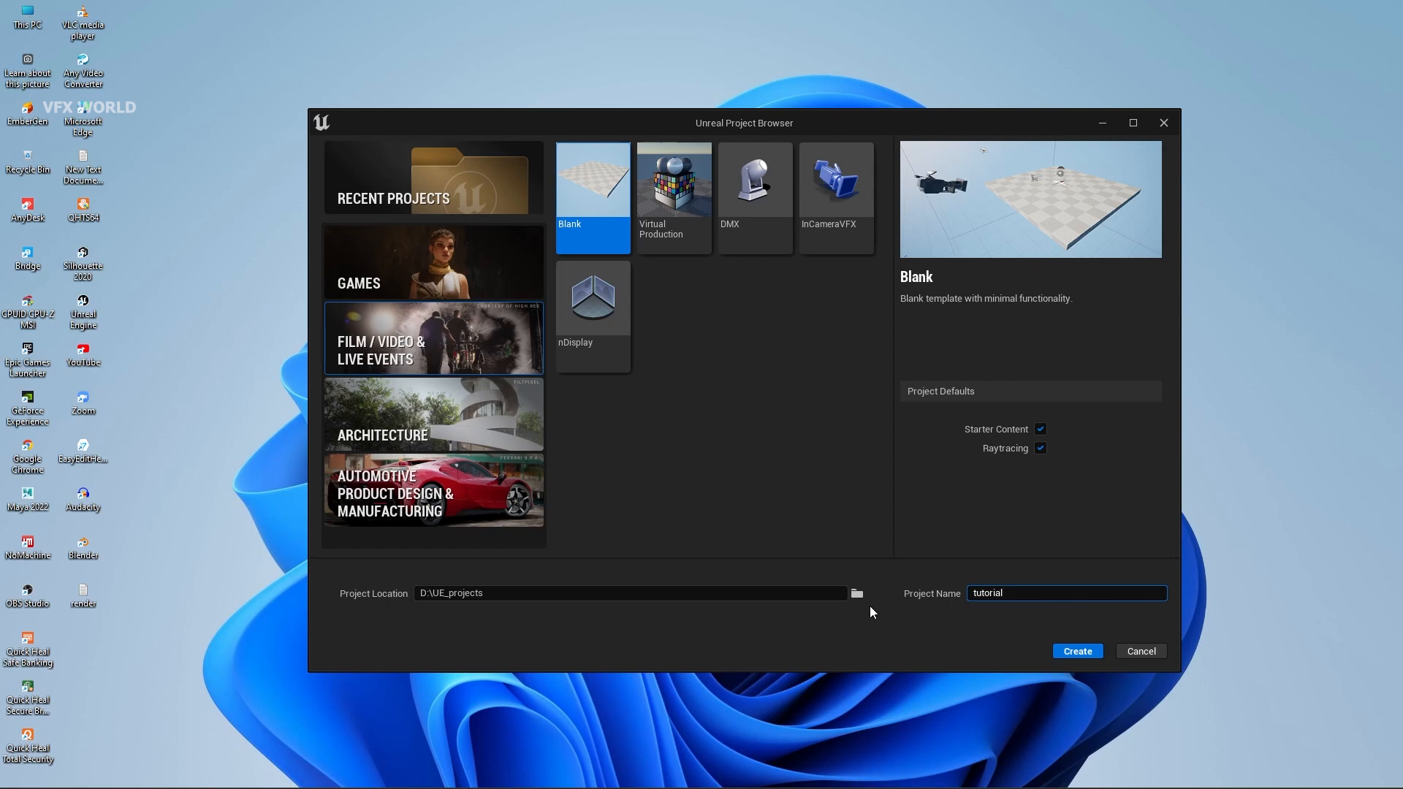
- Create the Blank film/video project named tutorial in D:\UE_projects with Starter Content and Raytracing
click(1088, 655)
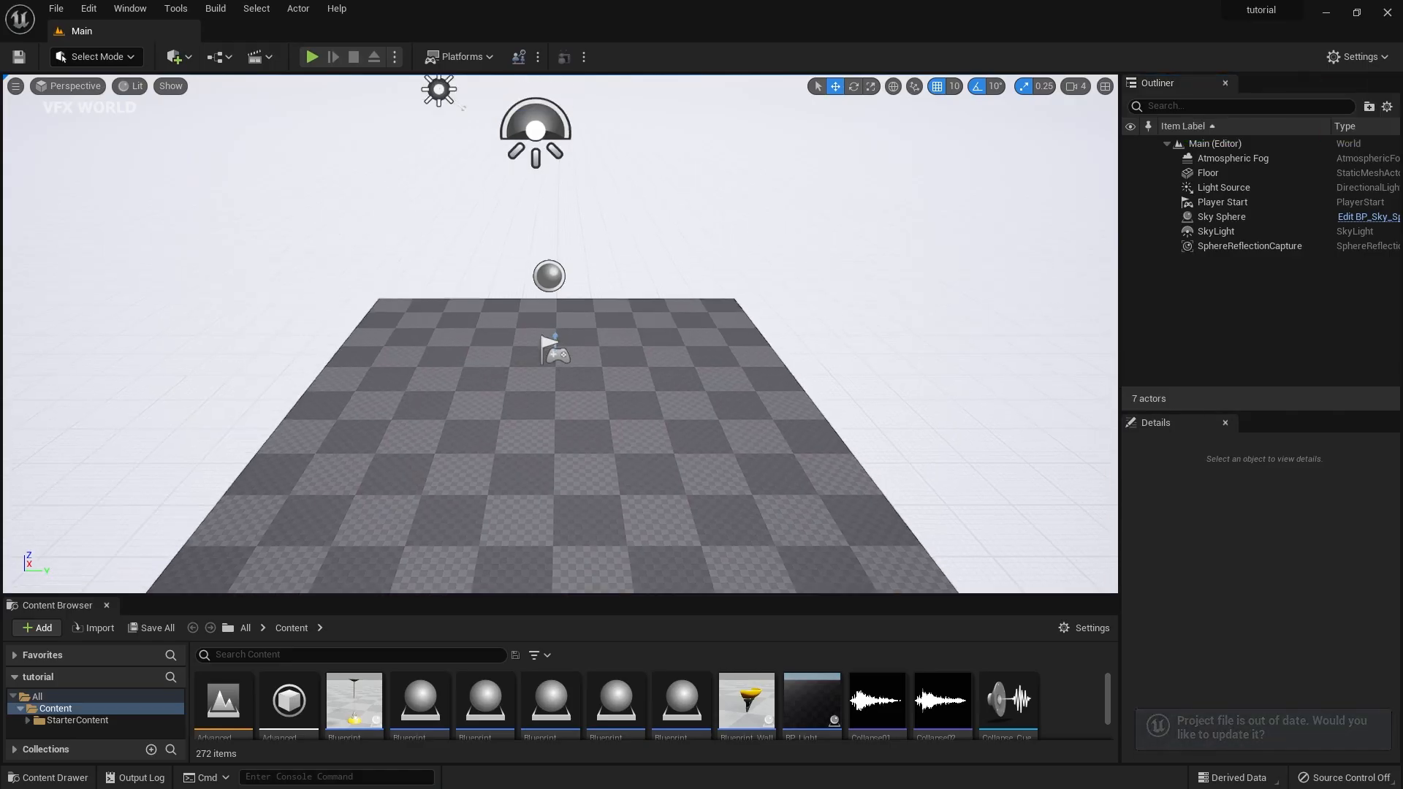
- Delete the Floor mesh from the Main level
middle_drag(746, 393, 745, 441)
mouse_move(699, 329)
right_down()
mouse_move(679, 322)
mouse_move(654, 233)
mouse_move(699, 329)
right_up()
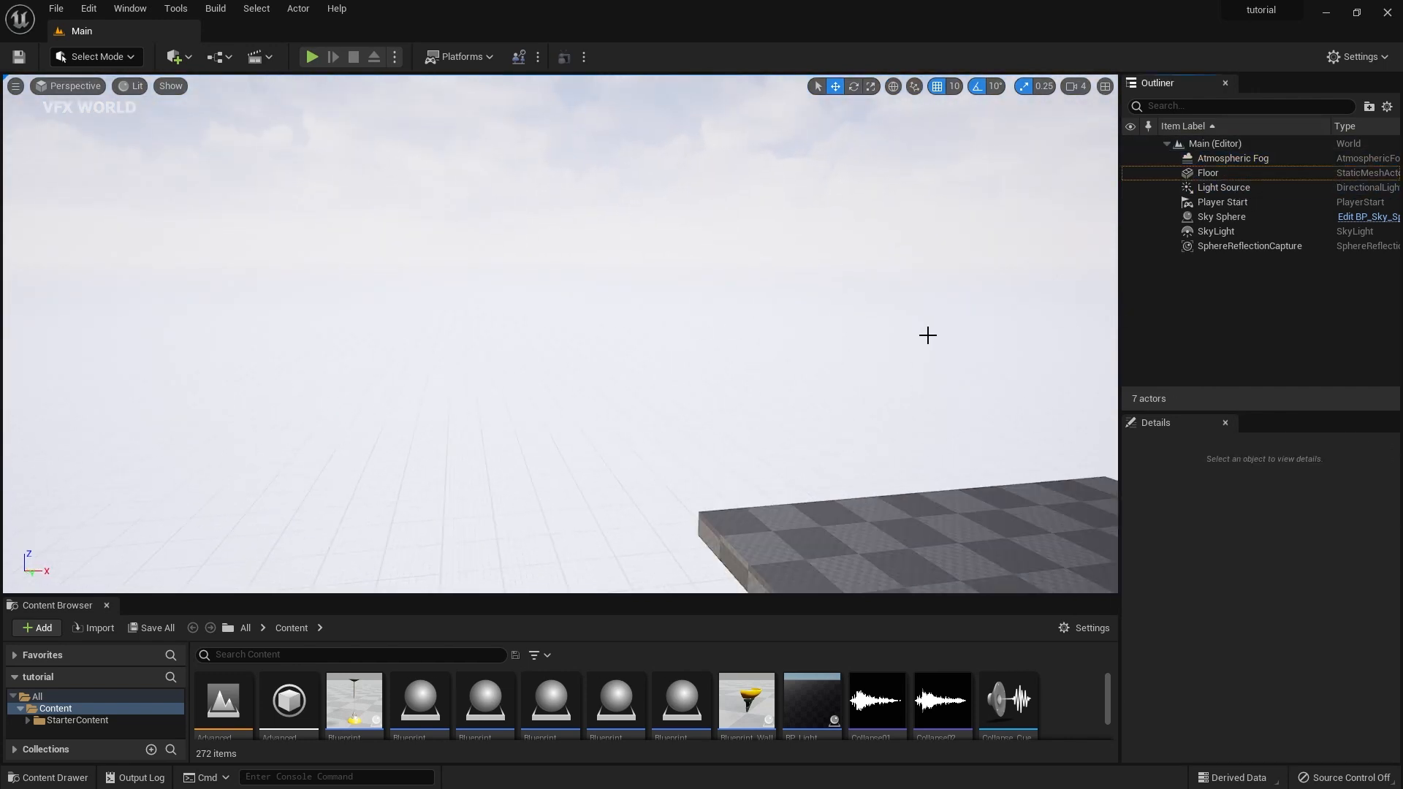
click(1224, 174)
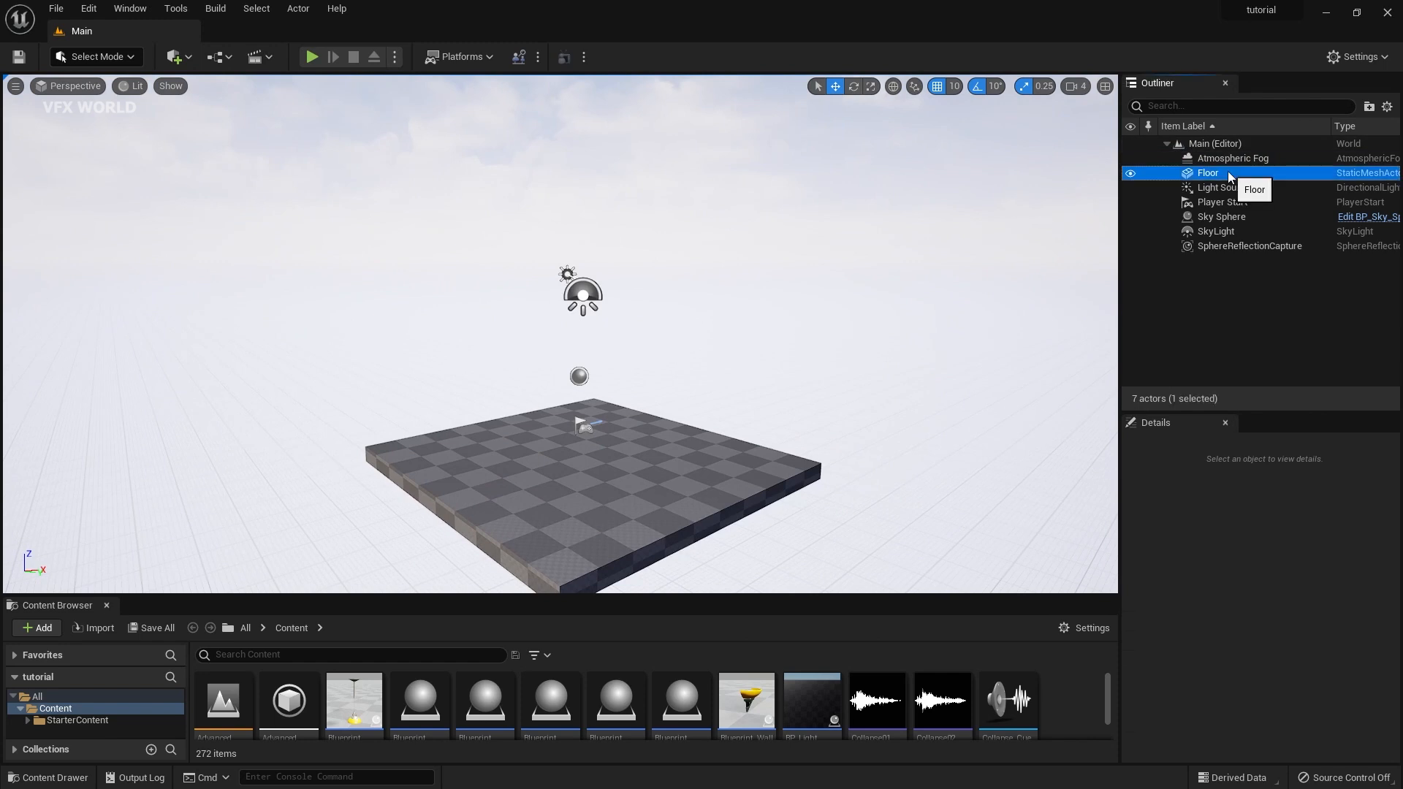
key(Delete)
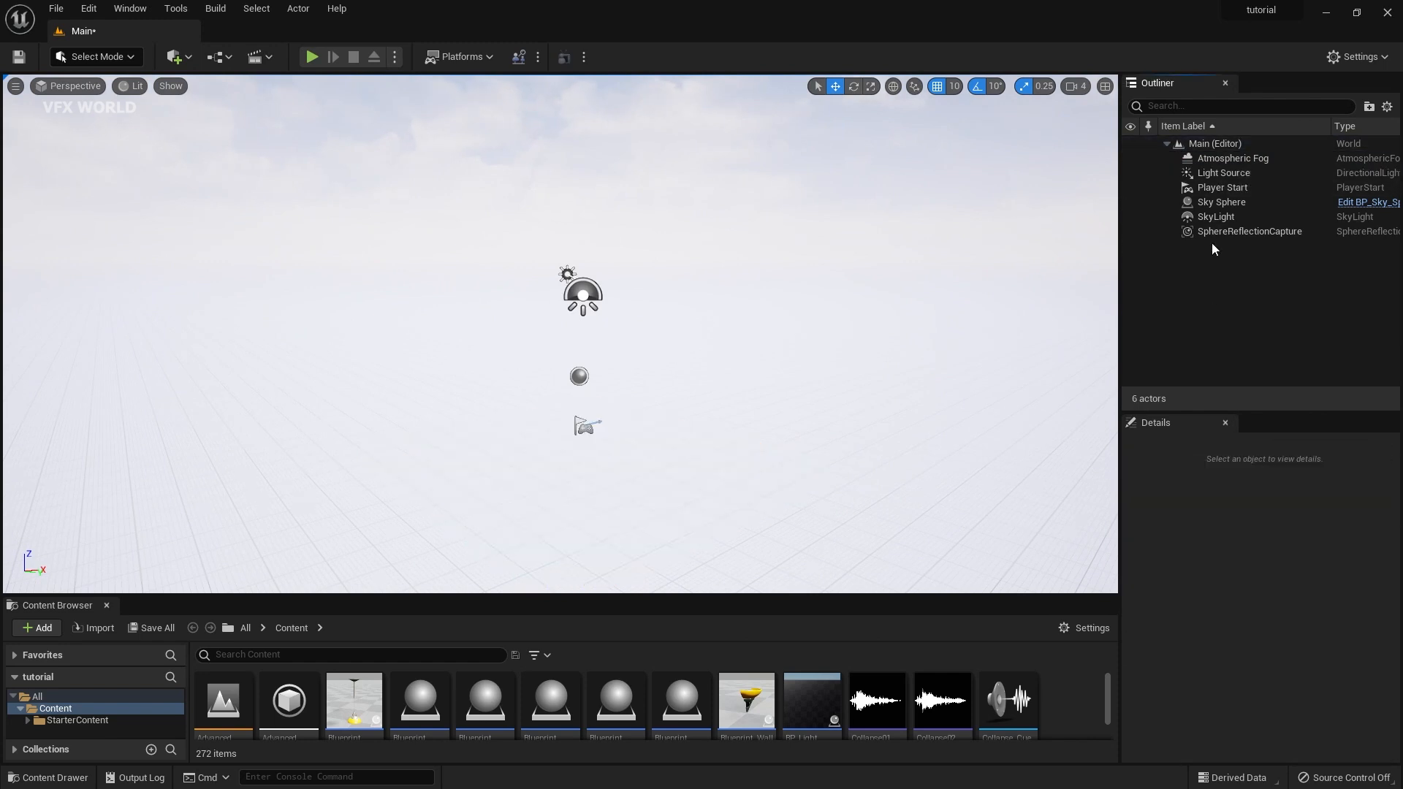
- Check the Light Source's mobility options and the Atmospheric Fog's settings
click(1224, 174)
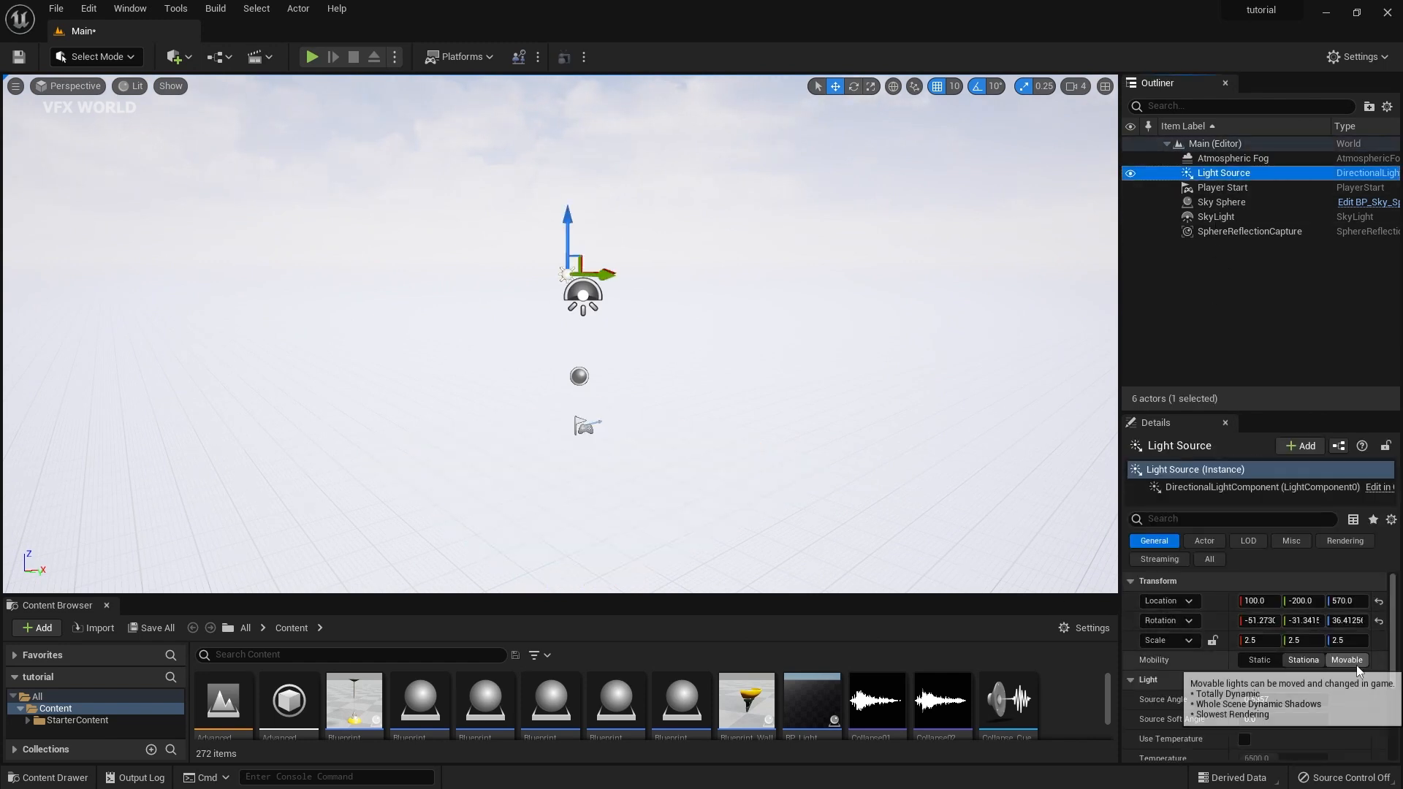
click(1251, 325)
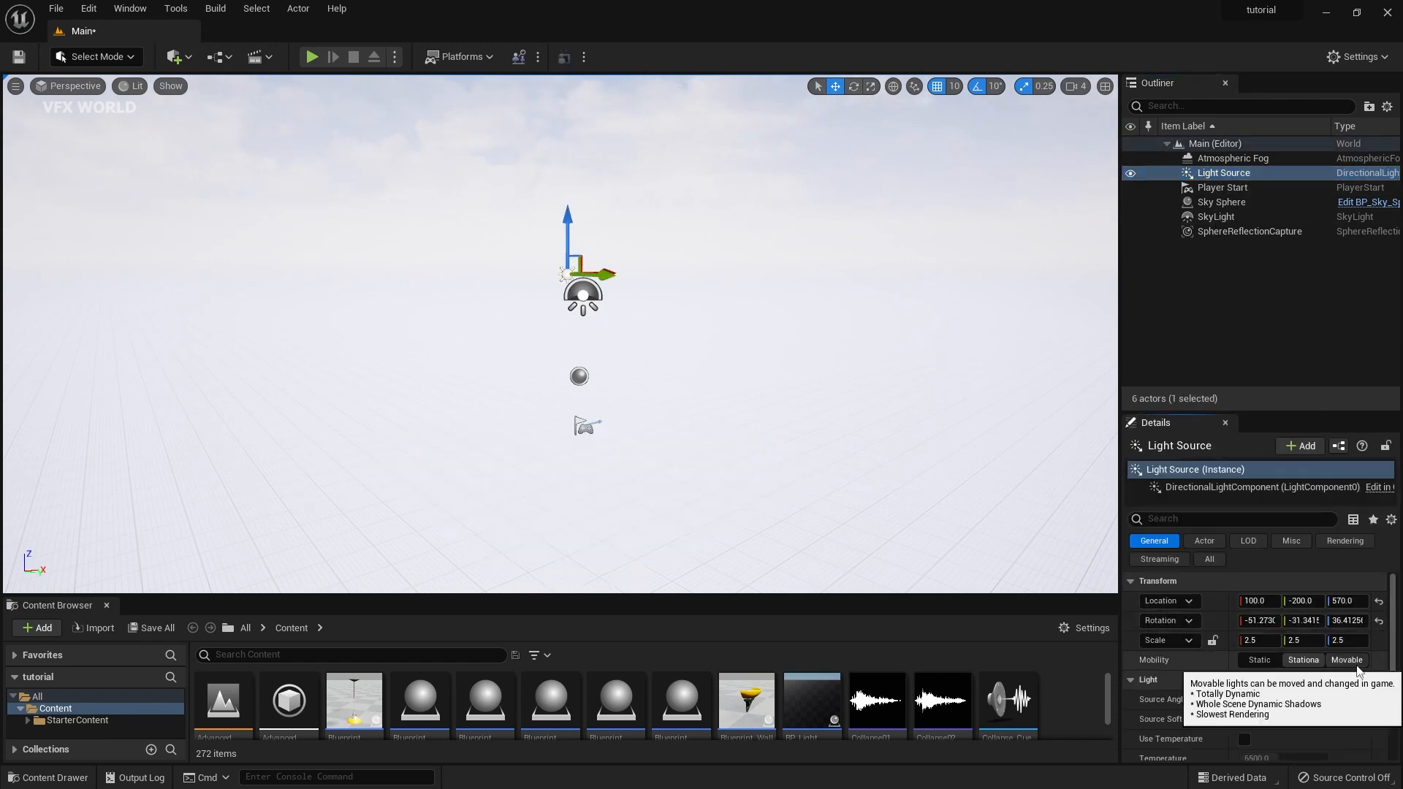
click(1248, 159)
scroll(1193, 590, down, 3)
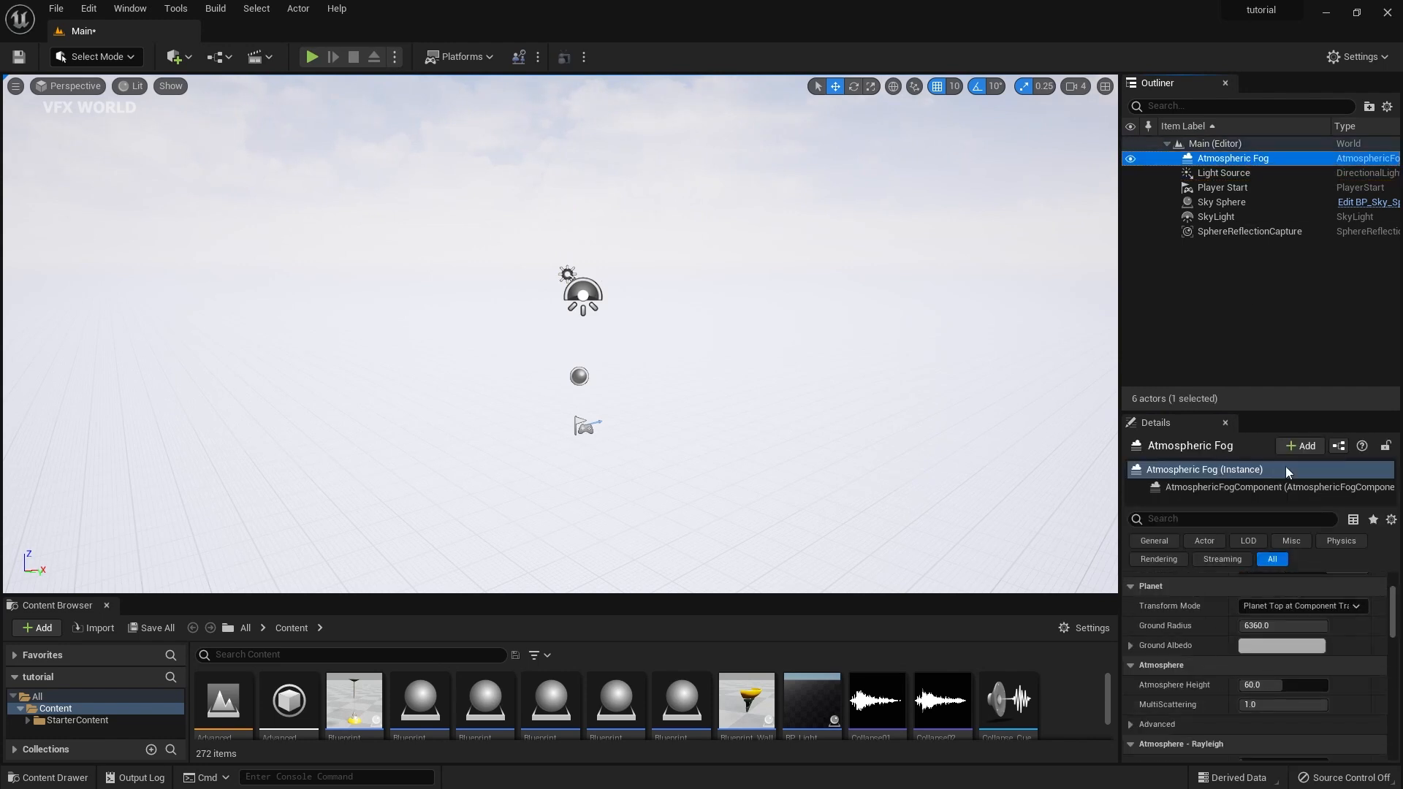
click(1222, 249)
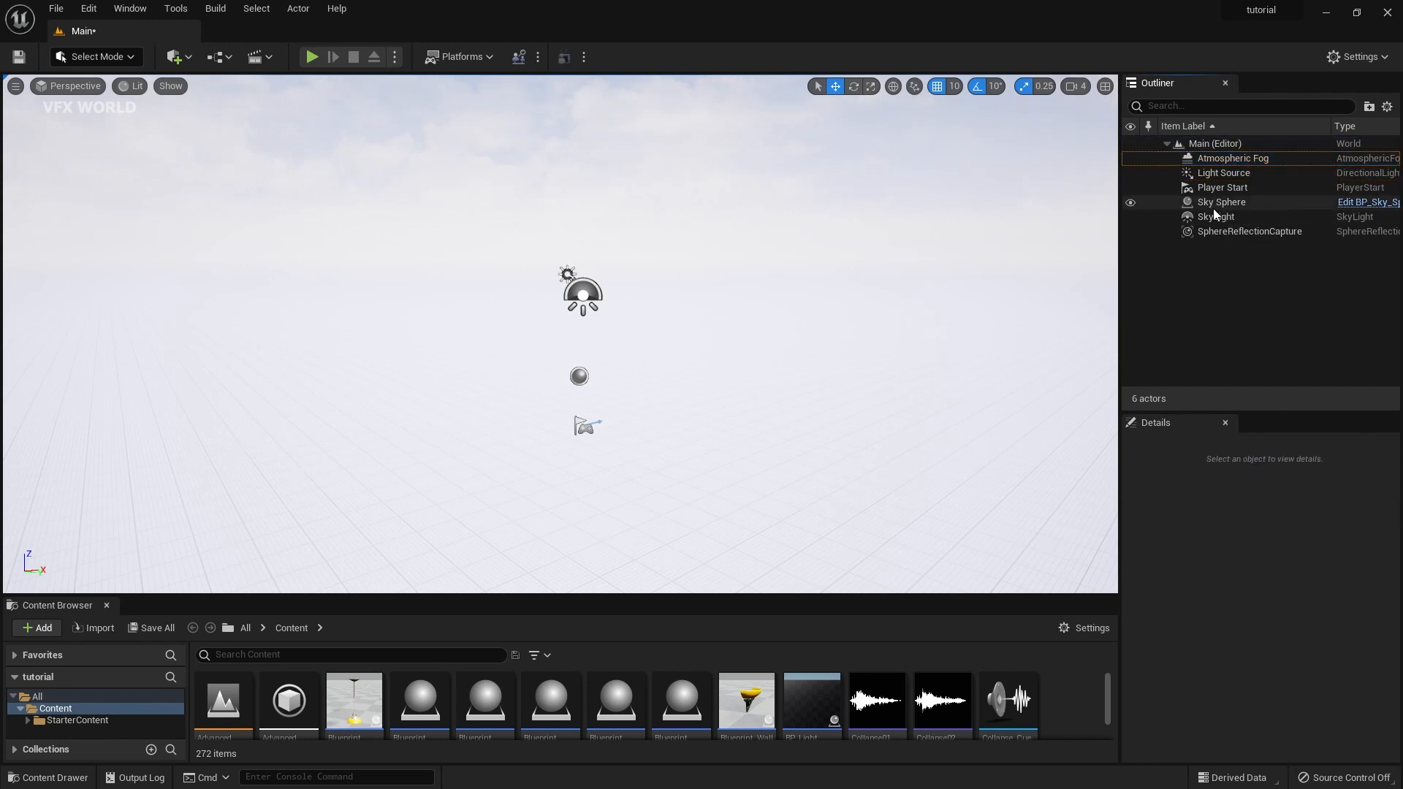
- Enable Real Time Capture on the SkyLight
click(1219, 205)
click(1217, 216)
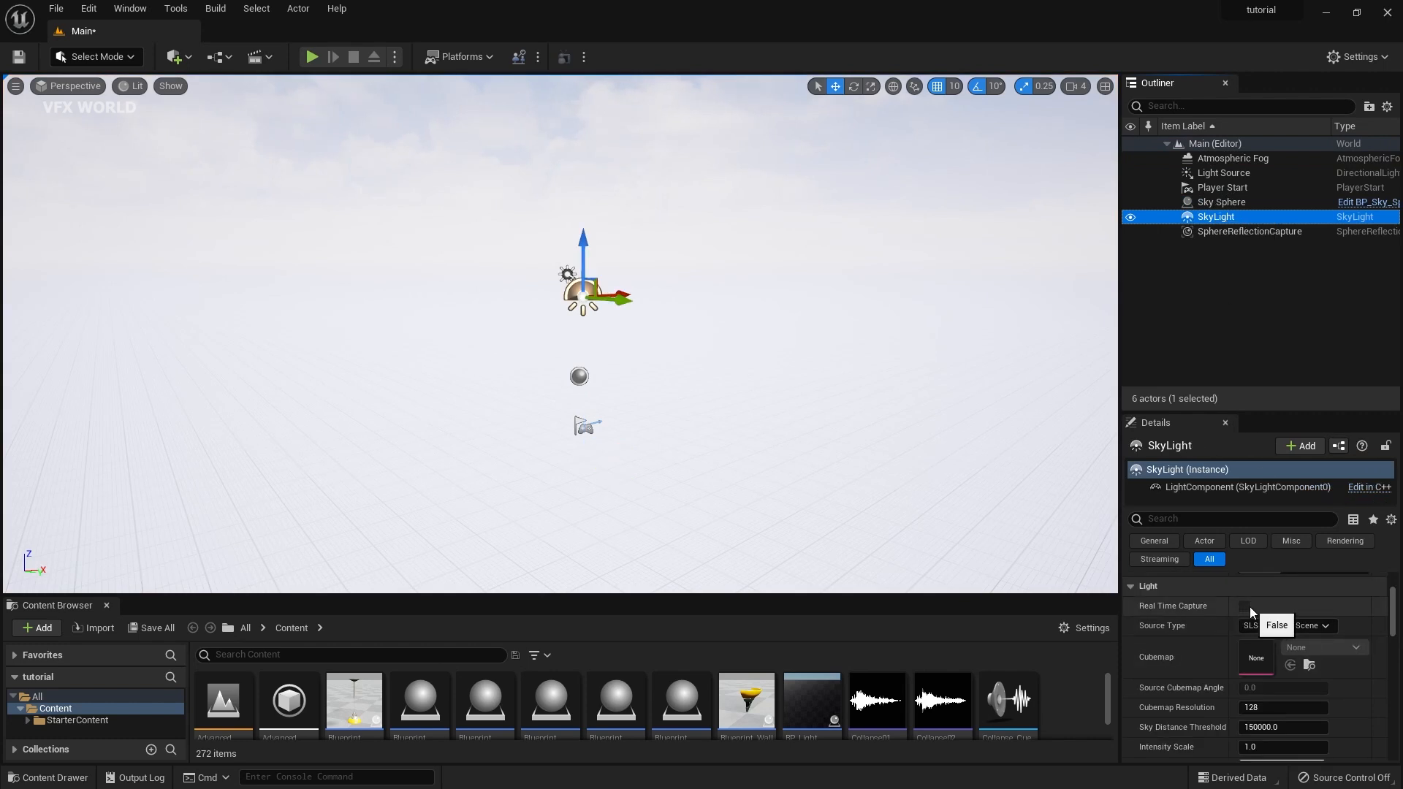
scroll(1193, 630, up, 3)
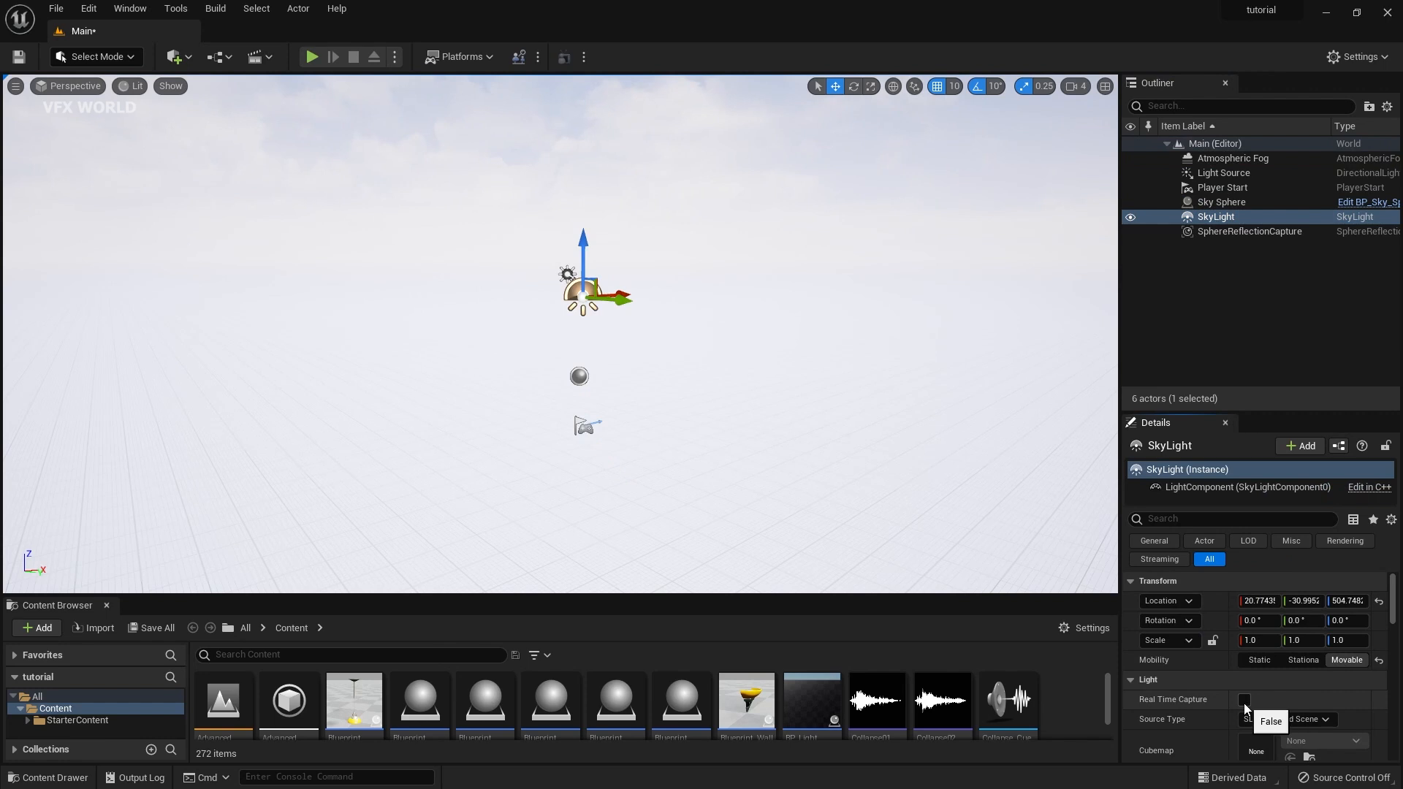
mouse_move(772, 424)
mouse_down()
mouse_move(801, 409)
mouse_move(782, 410)
mouse_up()
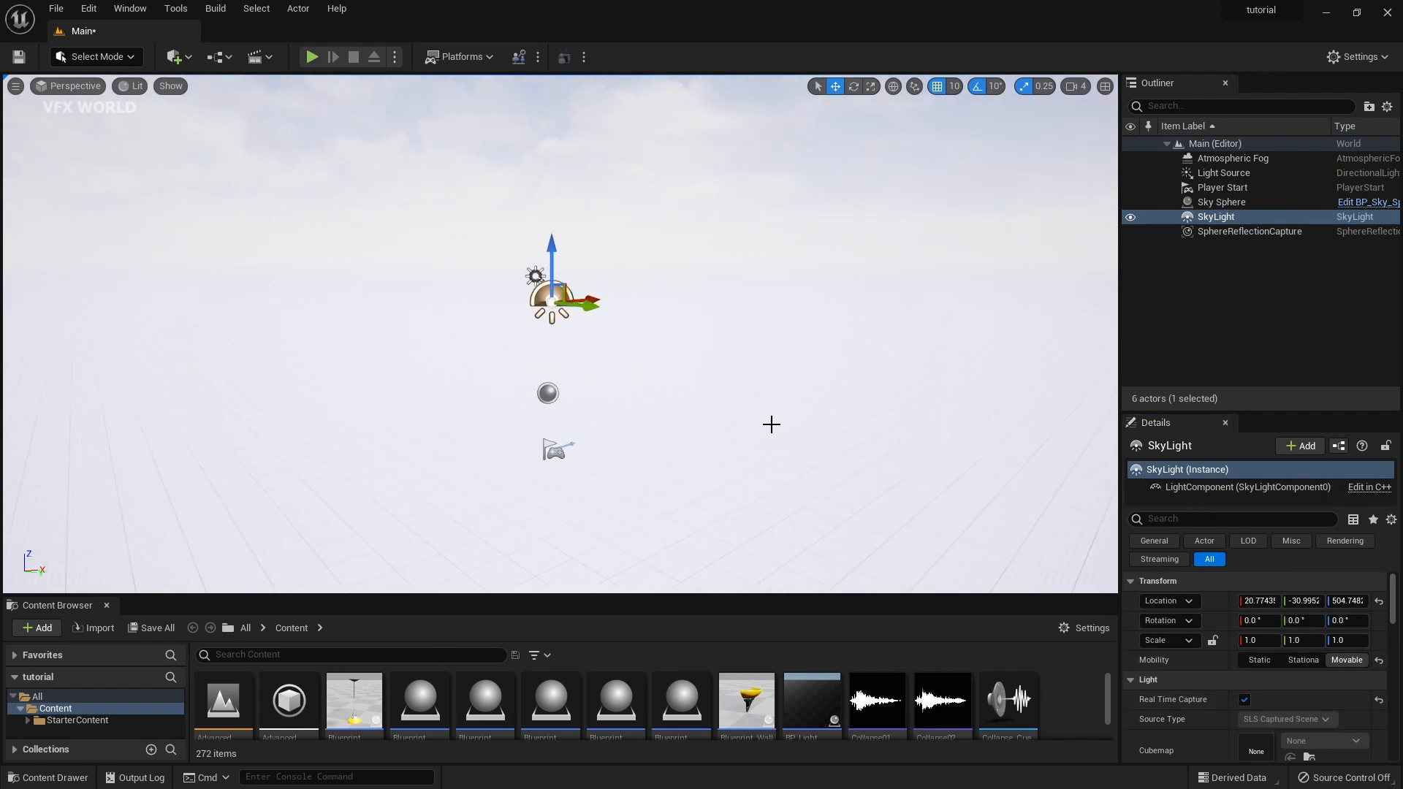
- Delete the Sky Sphere from the level
click(1235, 202)
scroll(1213, 590, down, 5)
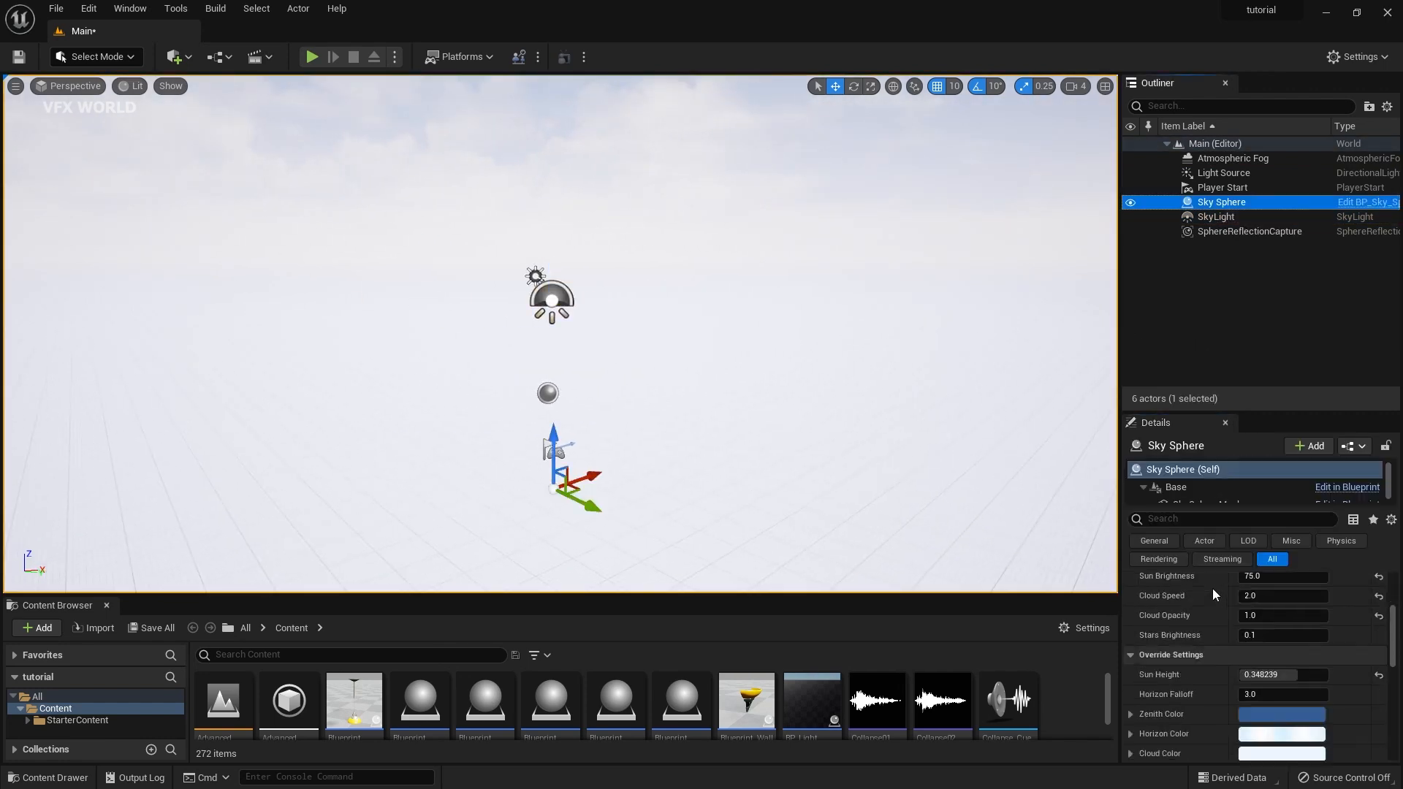
click(1230, 203)
key(Delete)
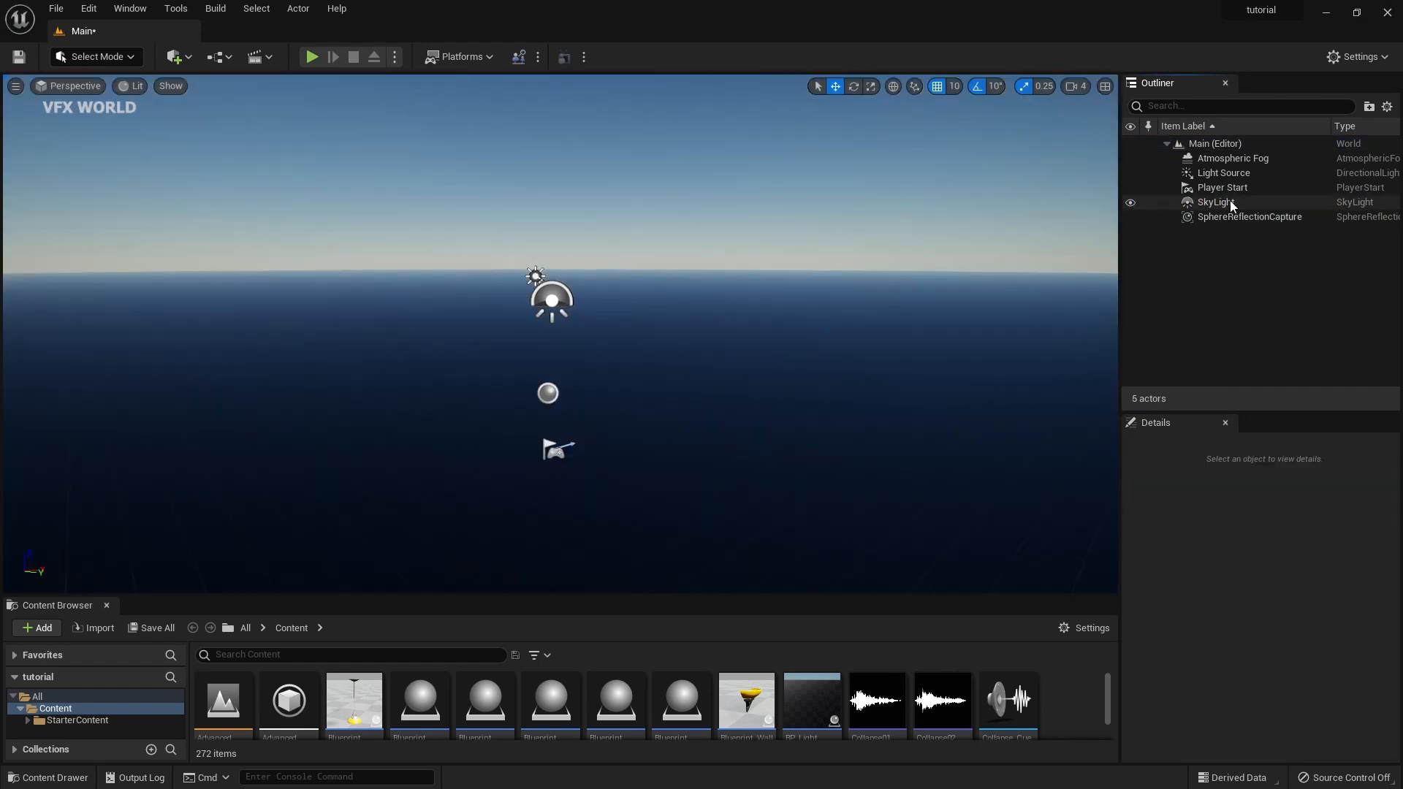
mouse_move(674, 349)
middle_down()
mouse_move(667, 318)
mouse_move(671, 344)
middle_up()
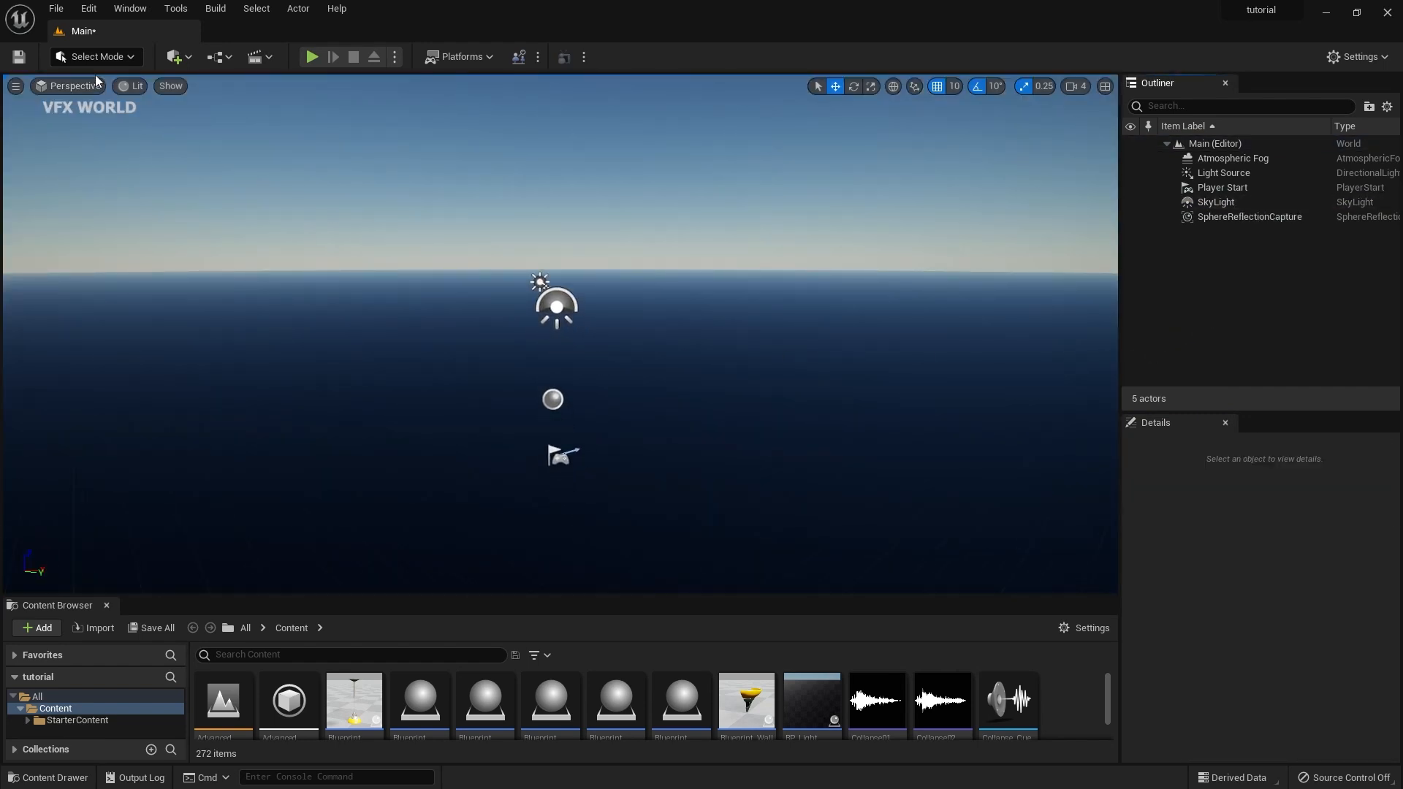
- Open Place Actors and add a Volumetric Cloud from the visual effects actors to the level
click(132, 9)
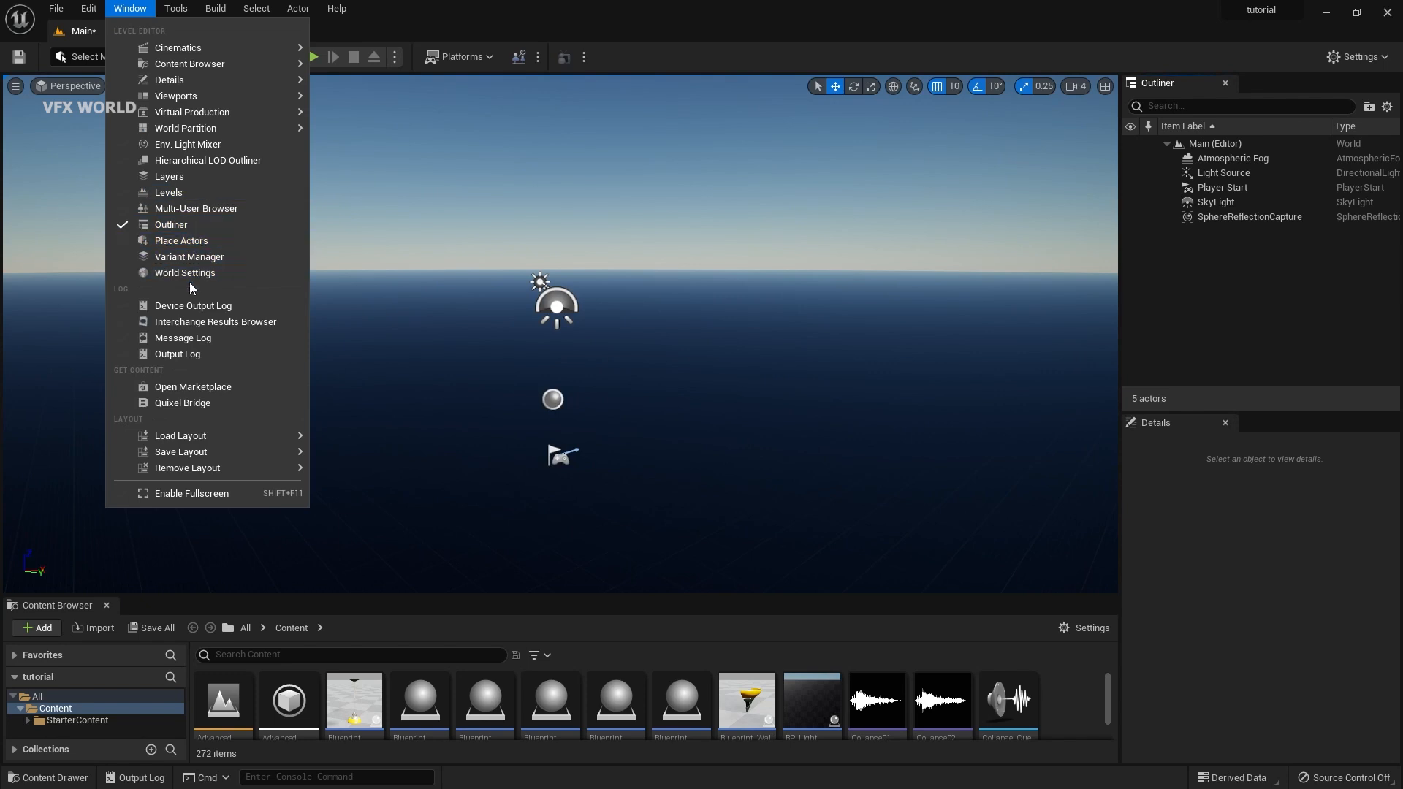
click(182, 241)
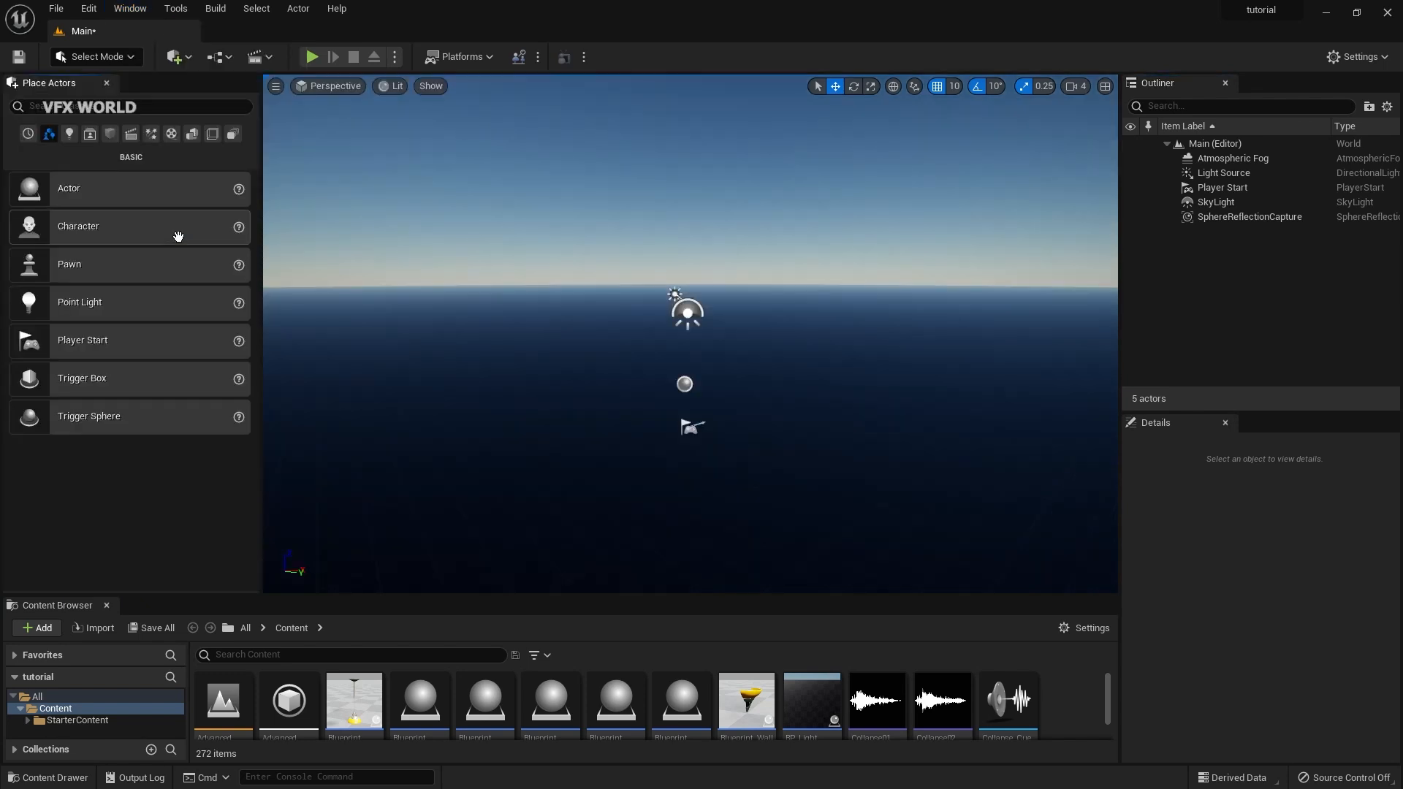
click(69, 133)
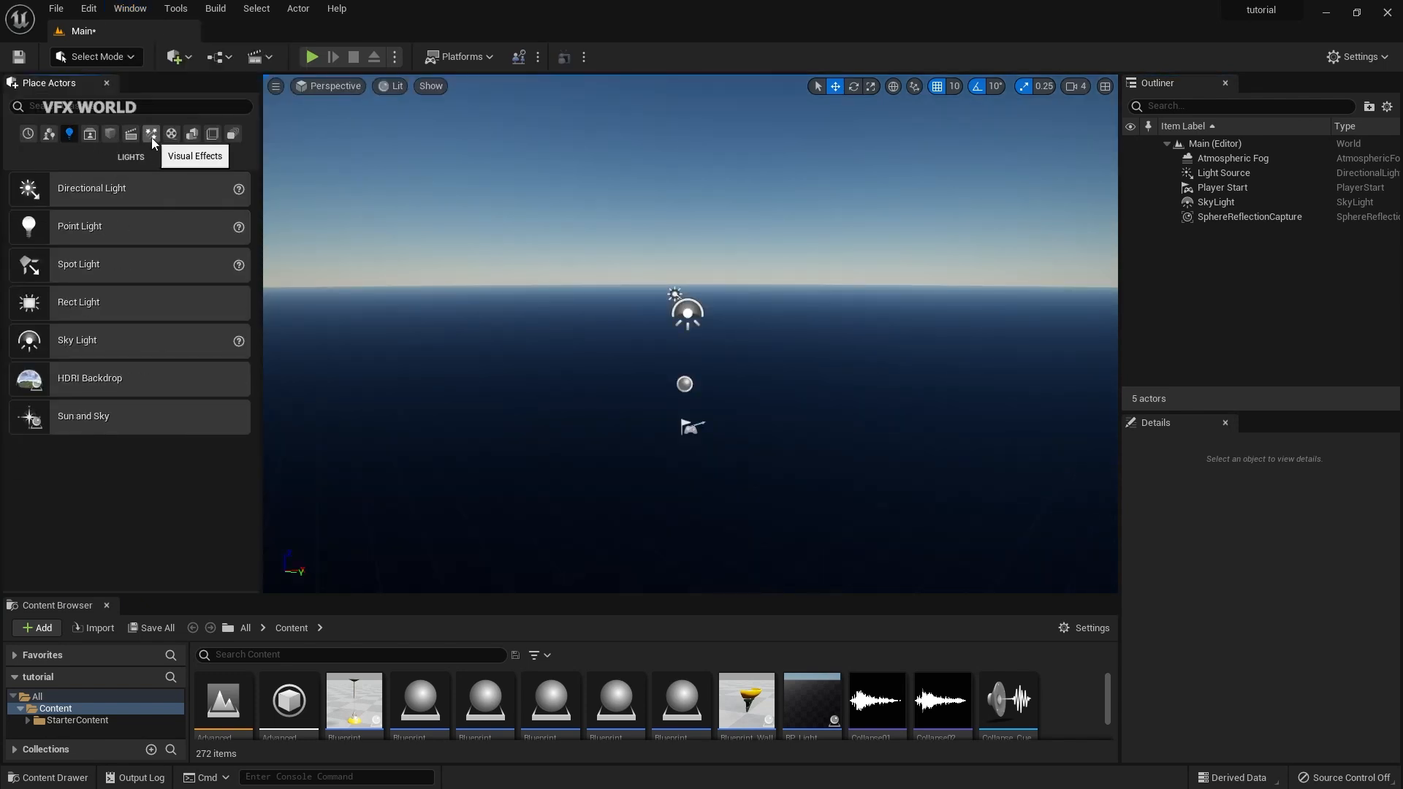
click(151, 135)
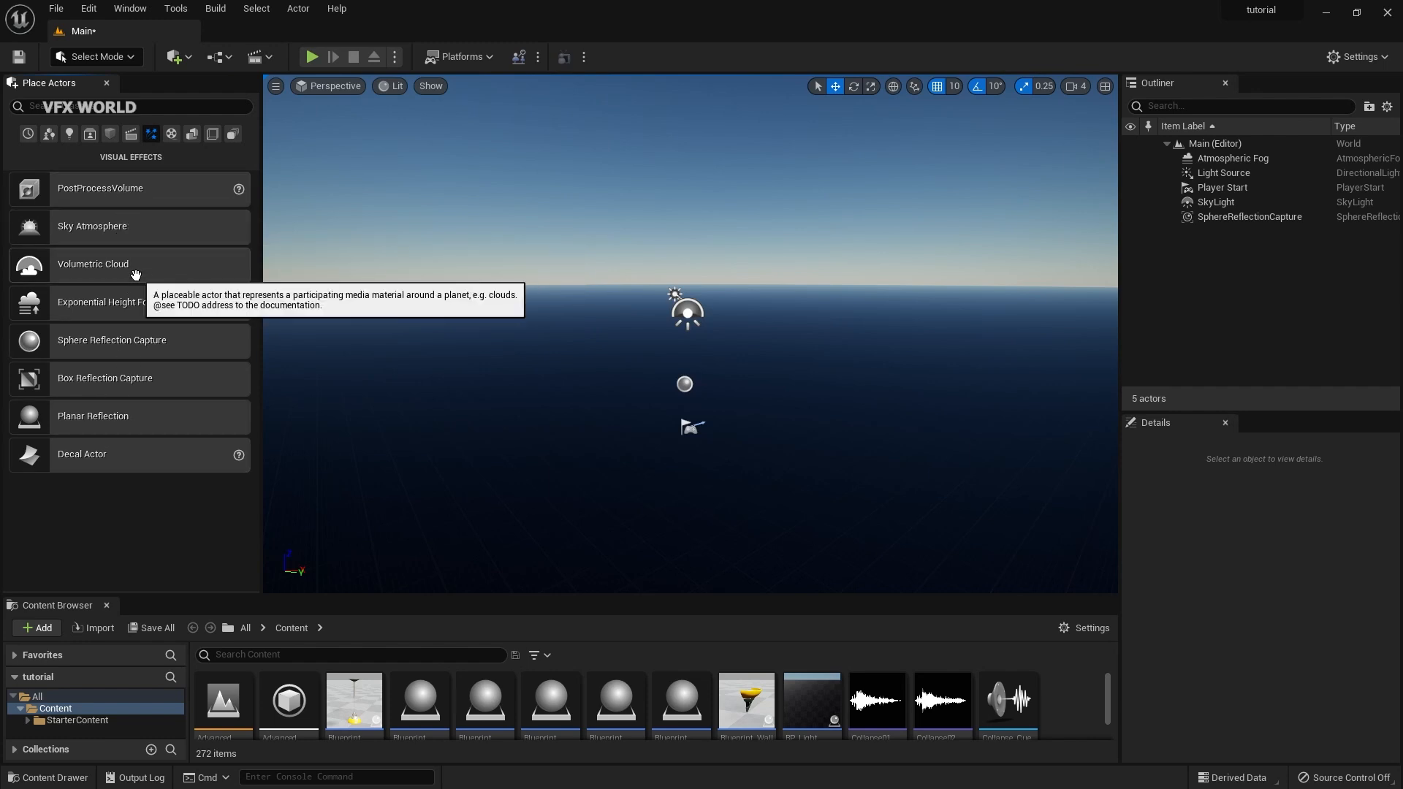
drag(135, 274, 652, 286)
right_drag(823, 397, 888, 396)
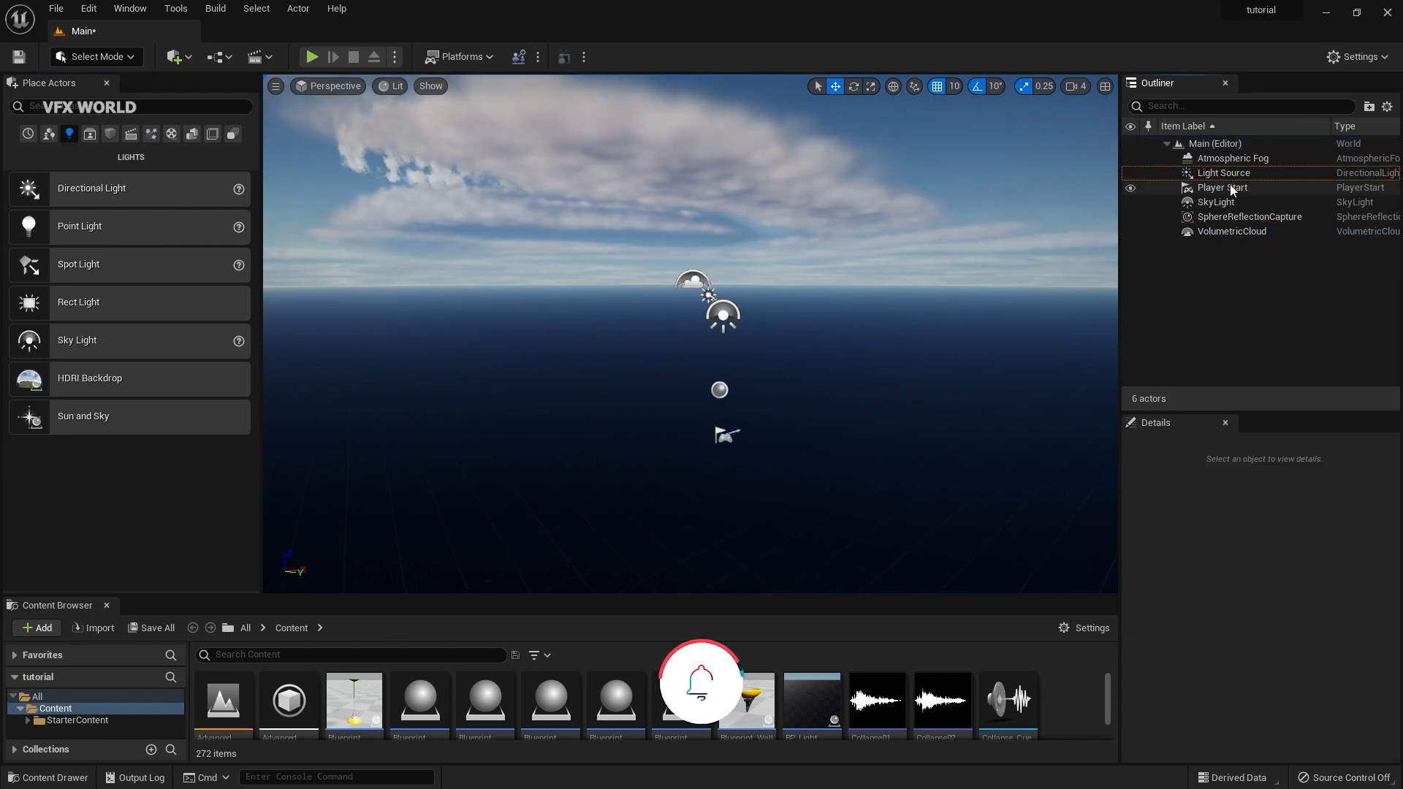
- Replace the Light Source with a new Movable Directional Light placed above the scene
click(1226, 176)
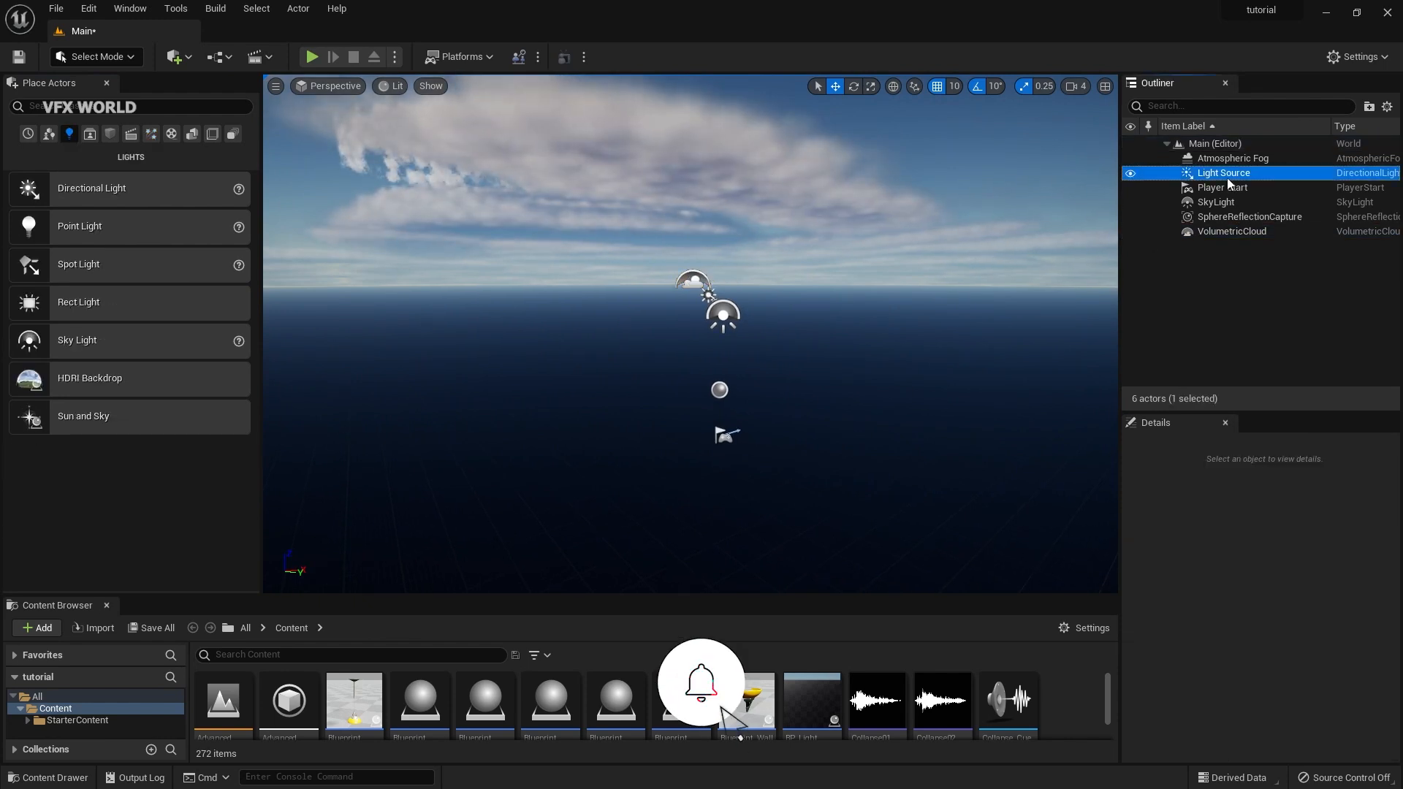
key(Delete)
drag(92, 188, 539, 168)
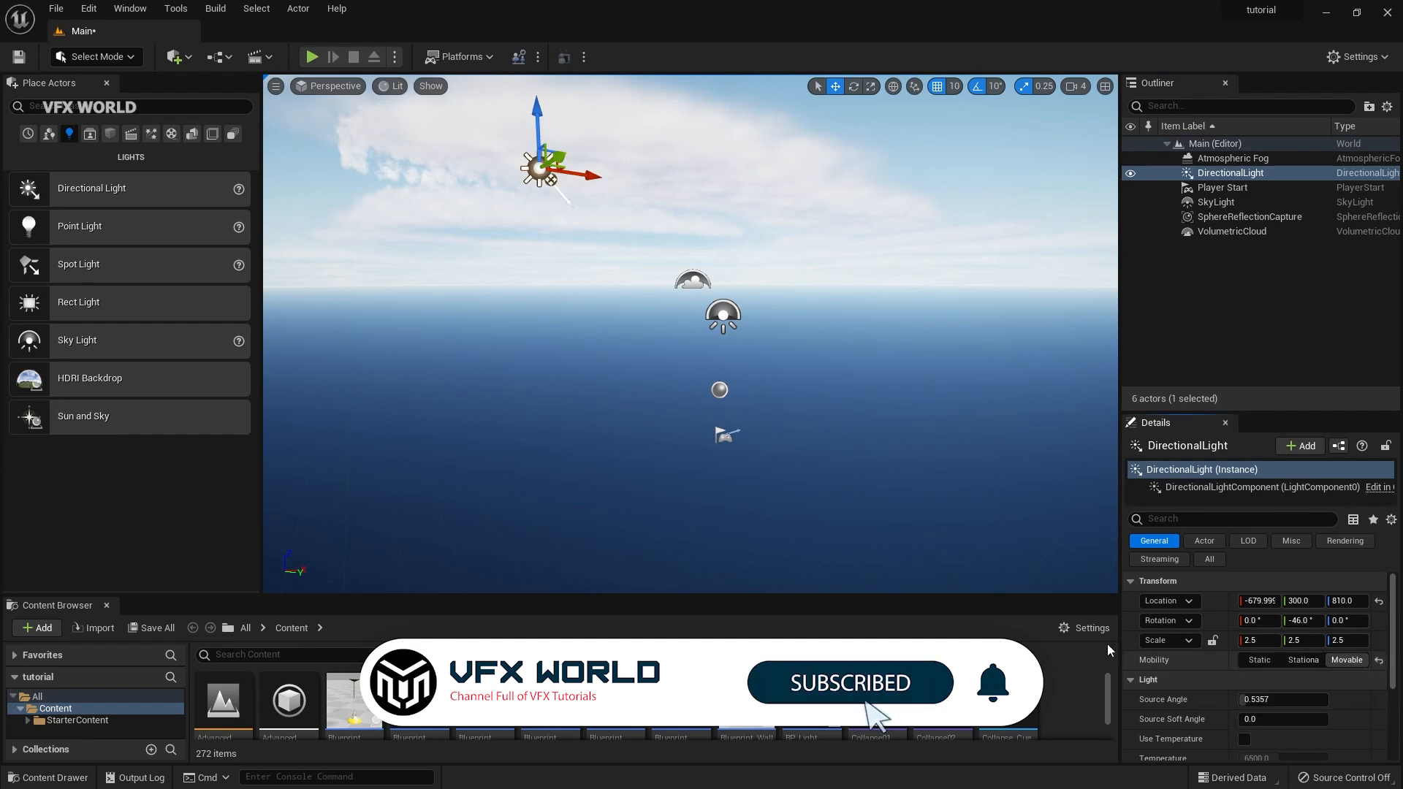
click(1233, 270)
- Rotate the Directional Light interactively to change the sun's direction across the sky
click(1231, 174)
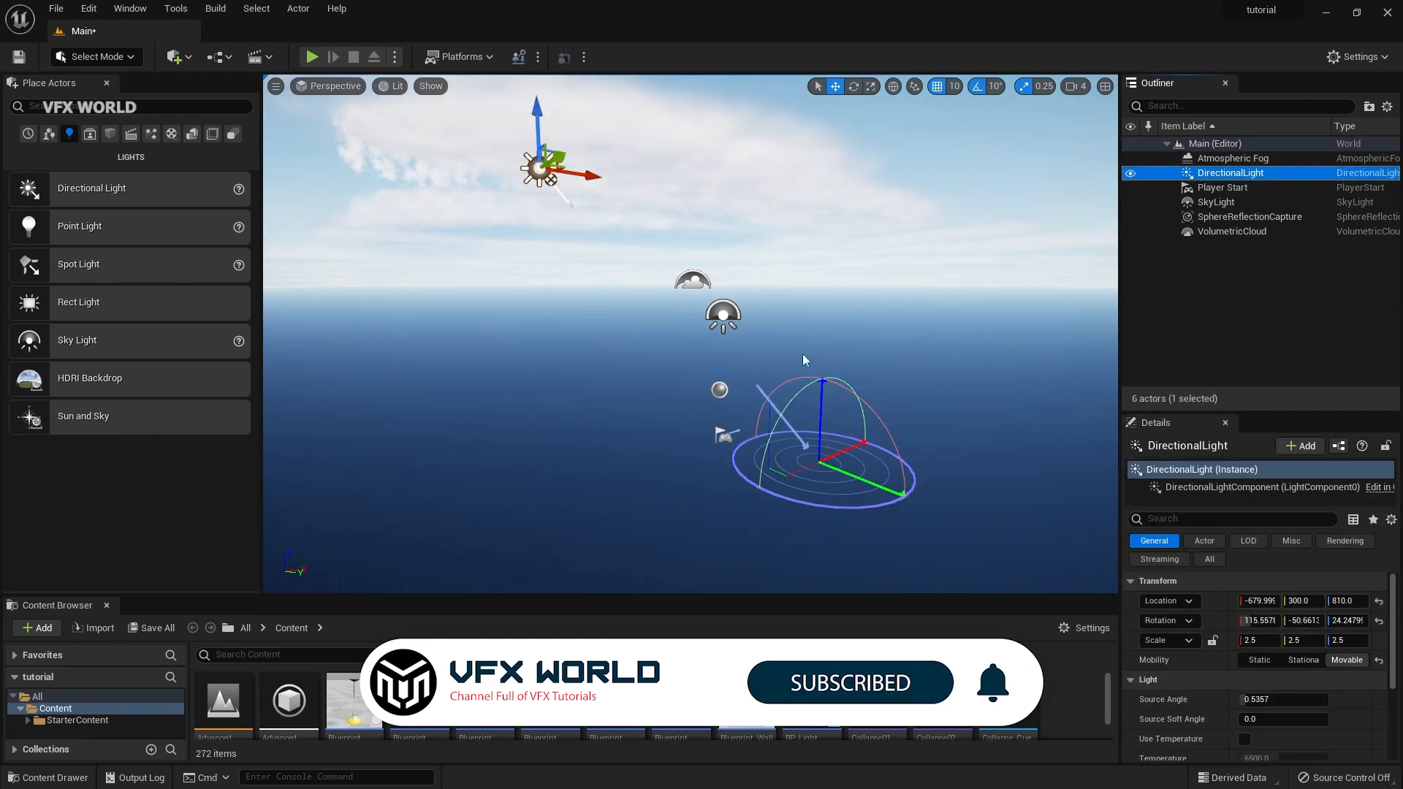
click(779, 396)
key(ctrl+l)
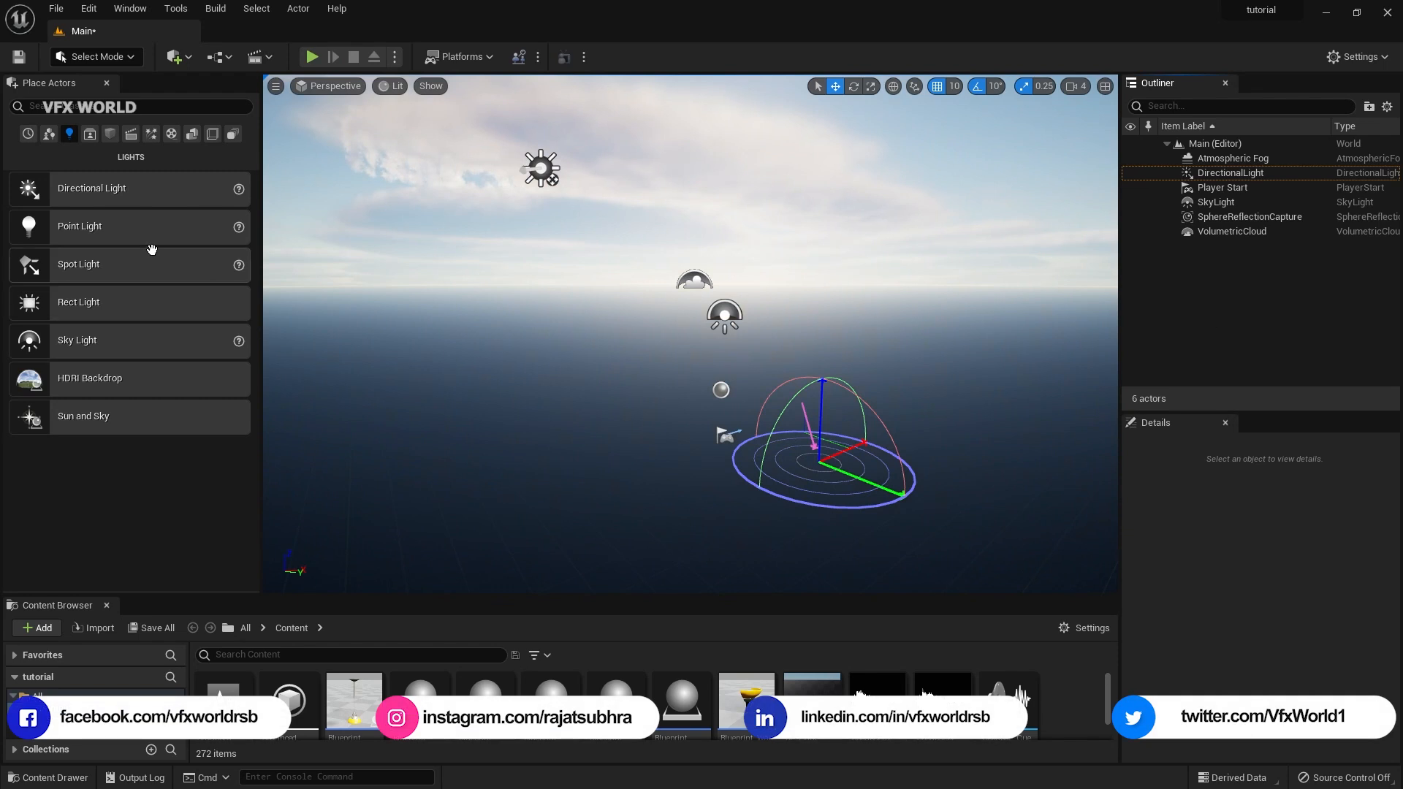
- Place a PostProcessVolume from the visual effects actors in the sky above the horizon
click(152, 133)
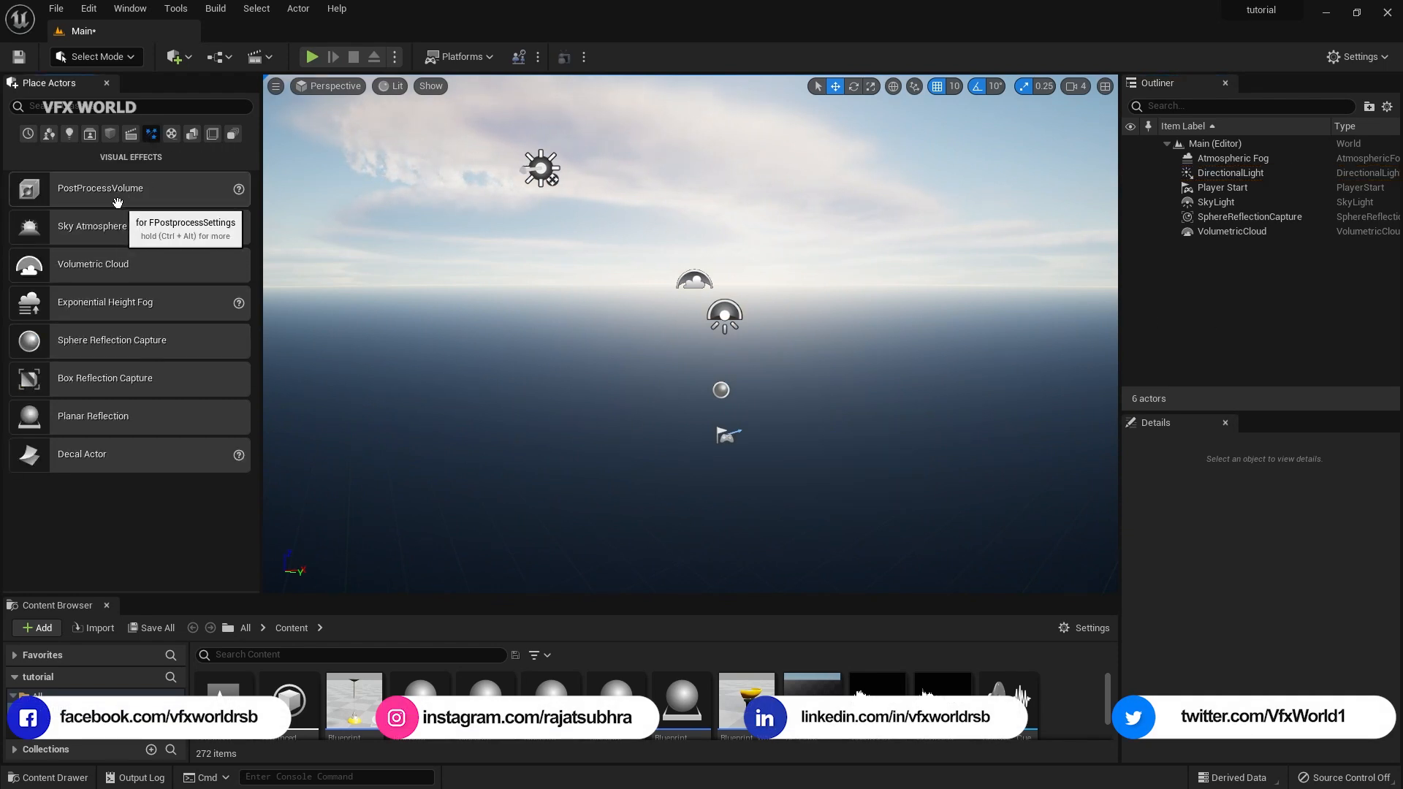
drag(116, 200, 757, 254)
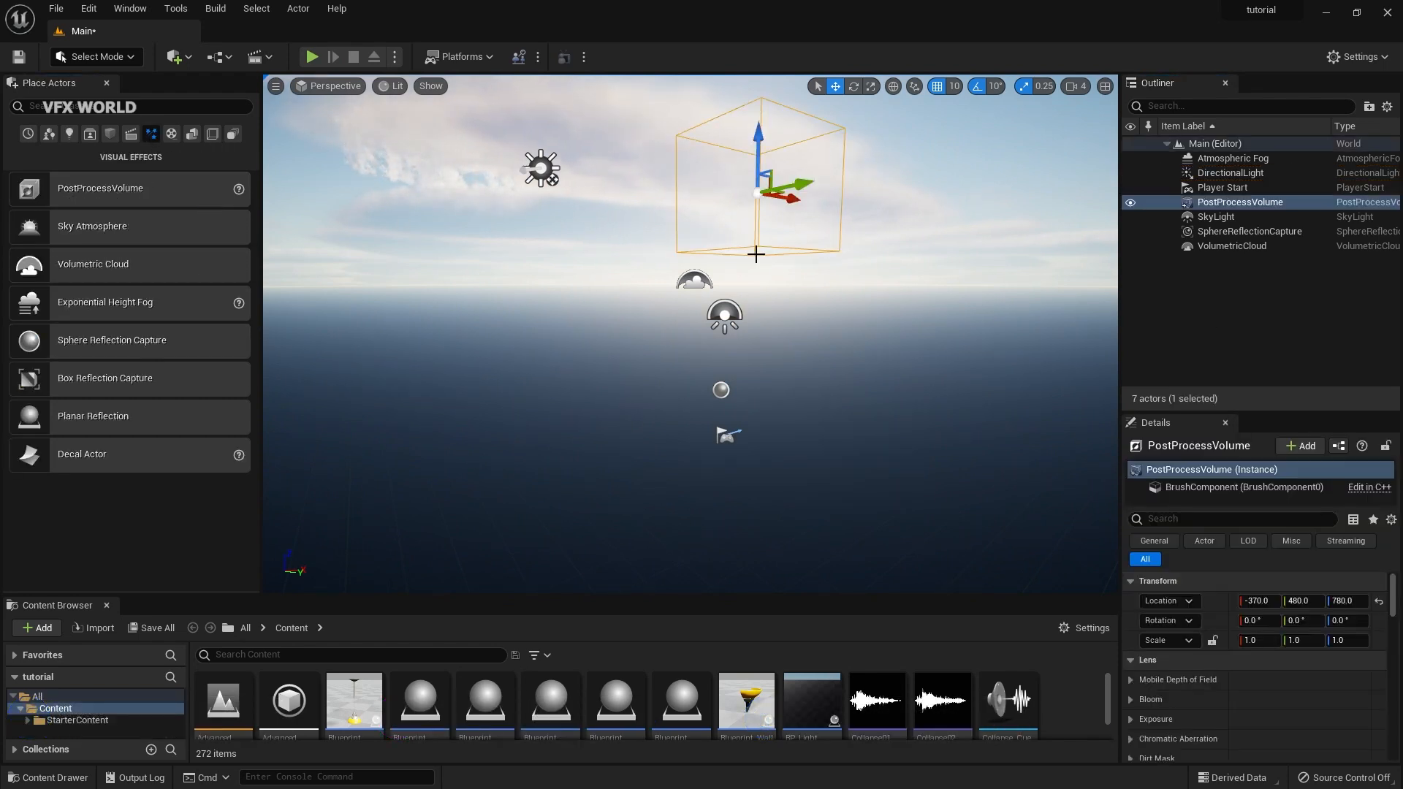
scroll(1207, 594, down, 1)
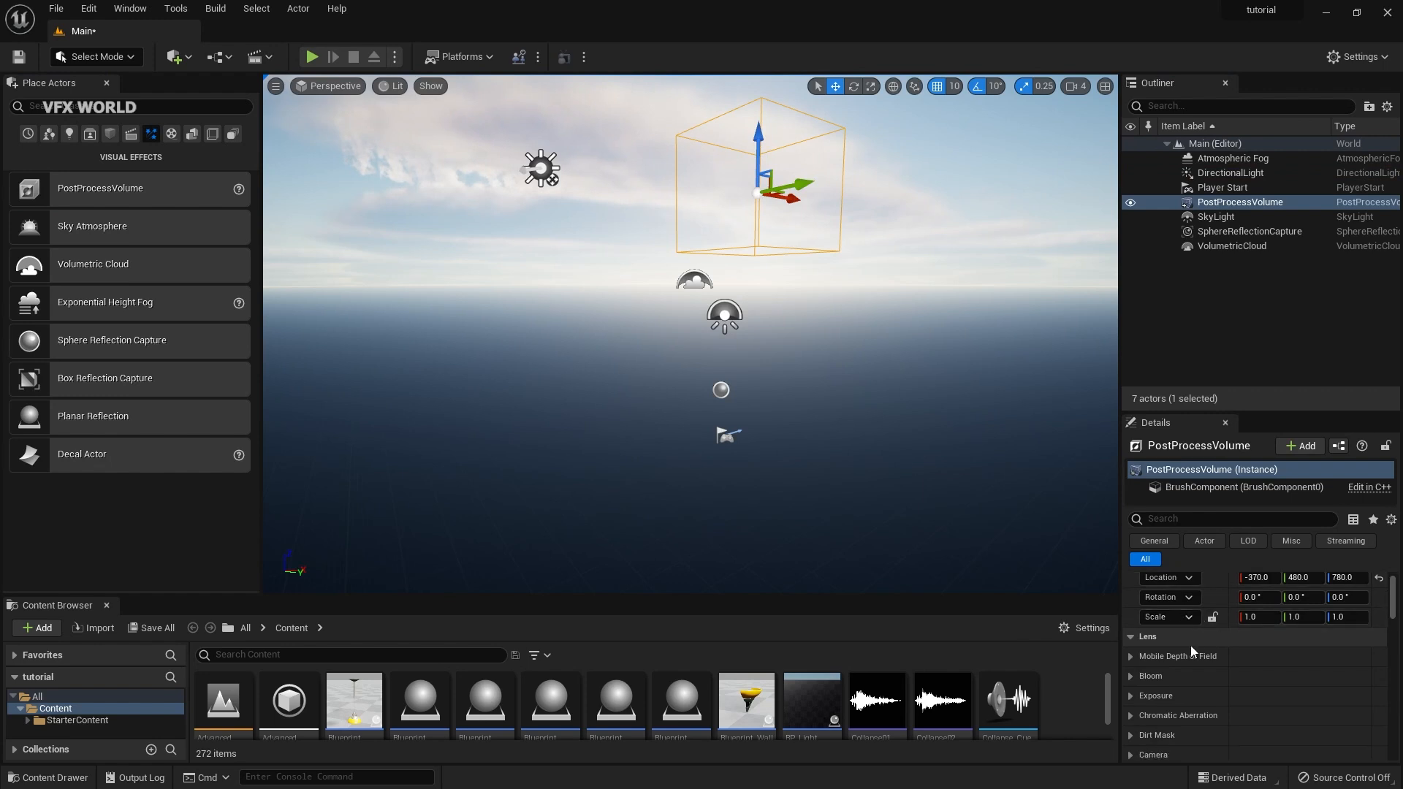
- Enable the PostProcessVolume's Min EV100 and Max EV100 exposure overrides and set Min EV100 to 1
scroll(1134, 691, down, 1)
click(1129, 673)
scroll(1192, 705, down, 4)
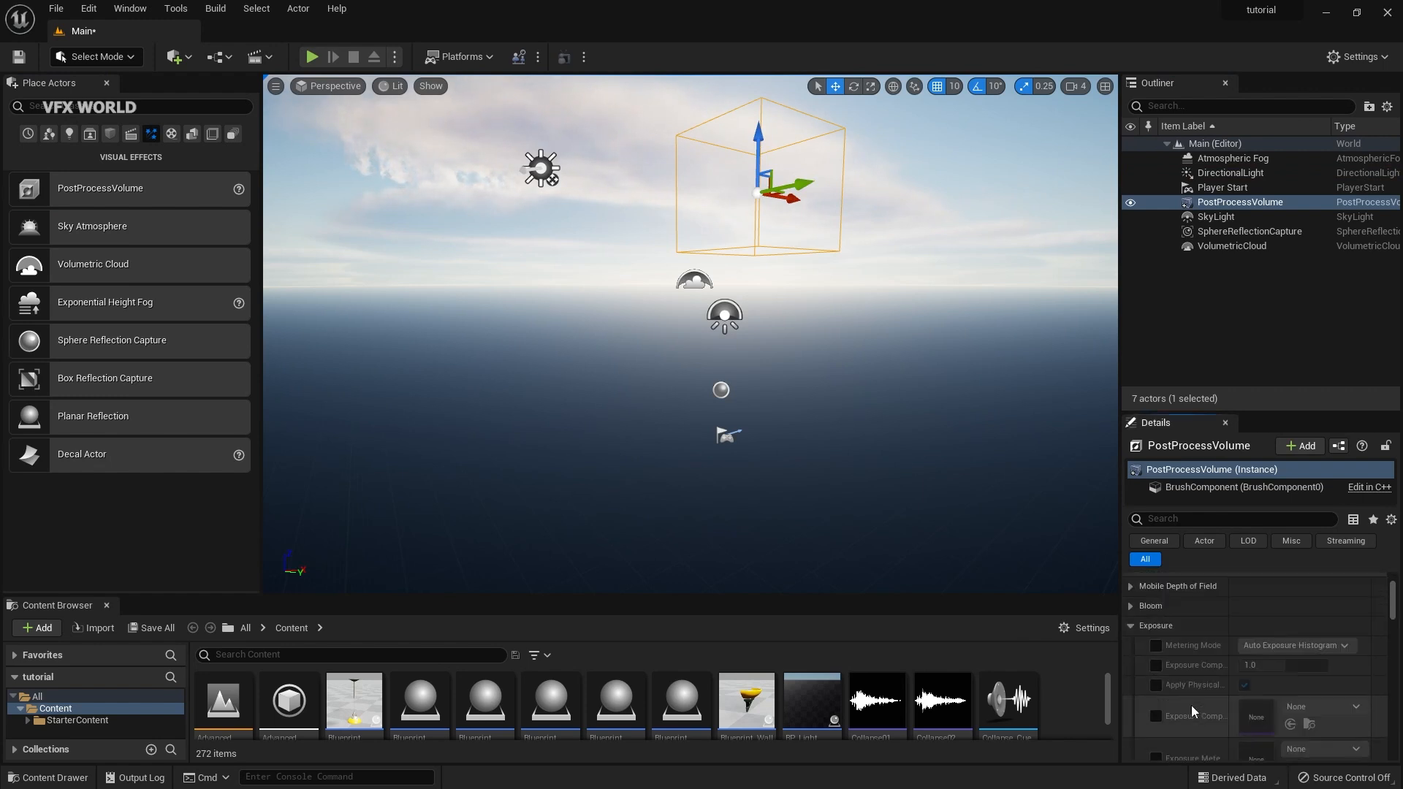
click(1156, 673)
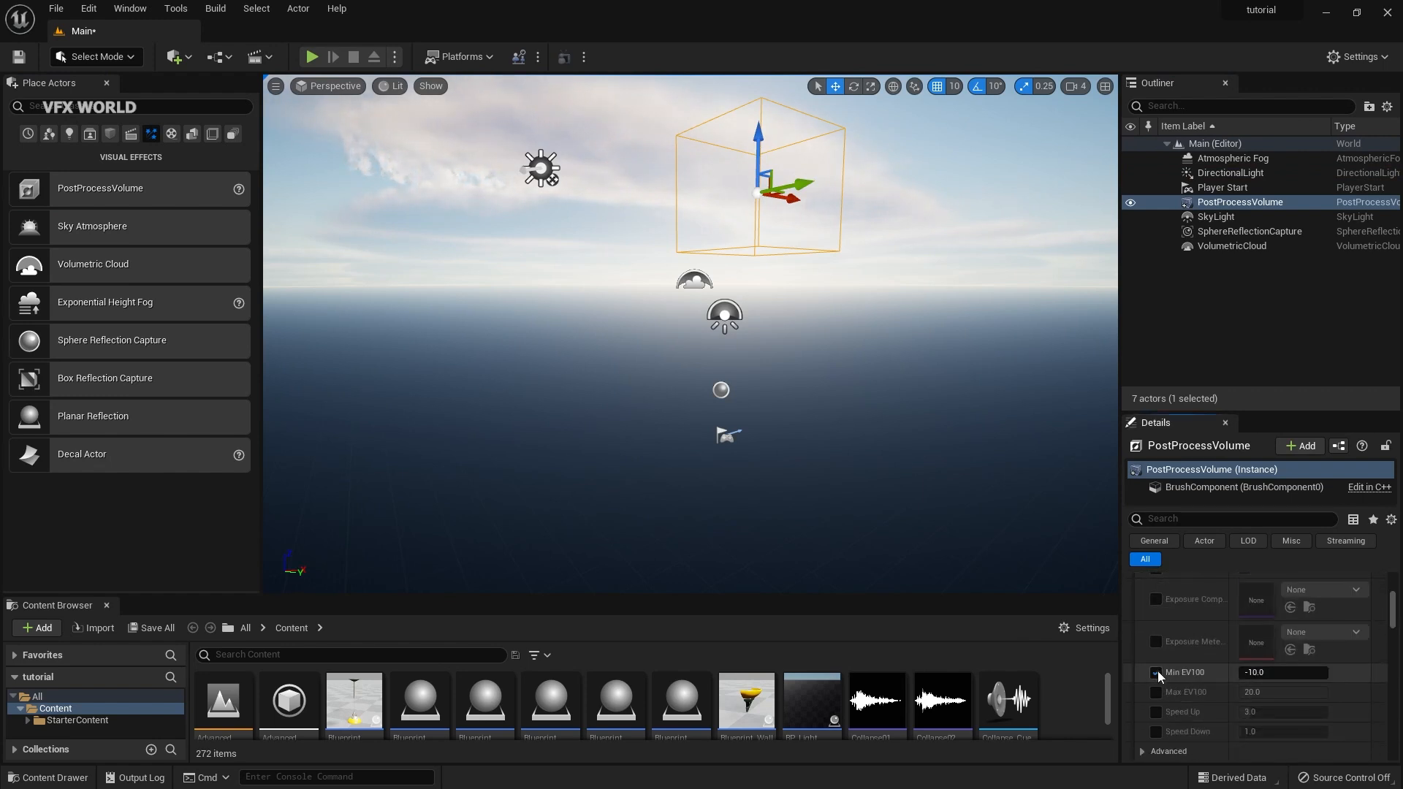
click(1155, 692)
click(1275, 674)
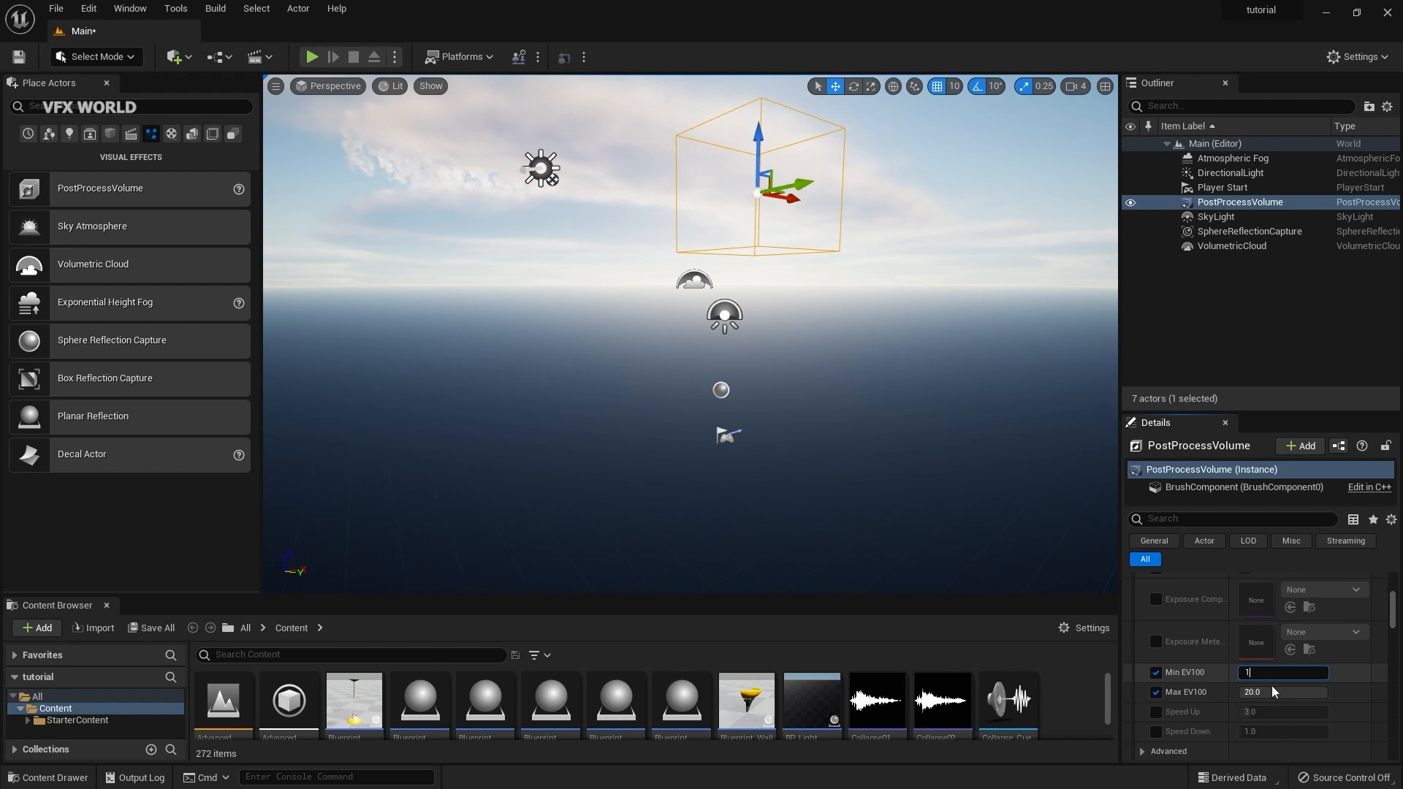
key(Return)
scroll(1200, 668, up, 5)
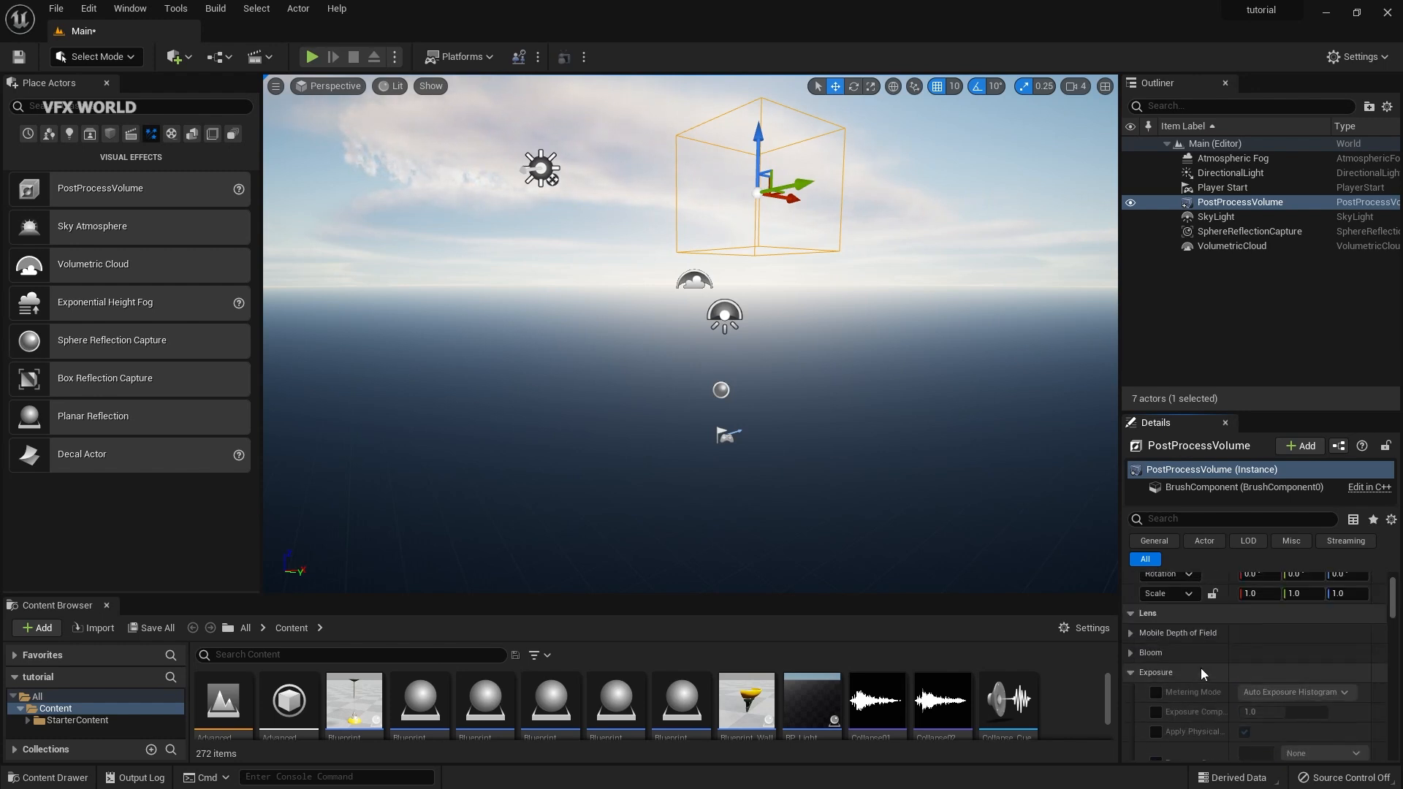
scroll(1200, 668, up, 2)
click(1208, 340)
- Group all the level's actors into a new Outliner folder named ev and close Place Actors
click(1167, 144)
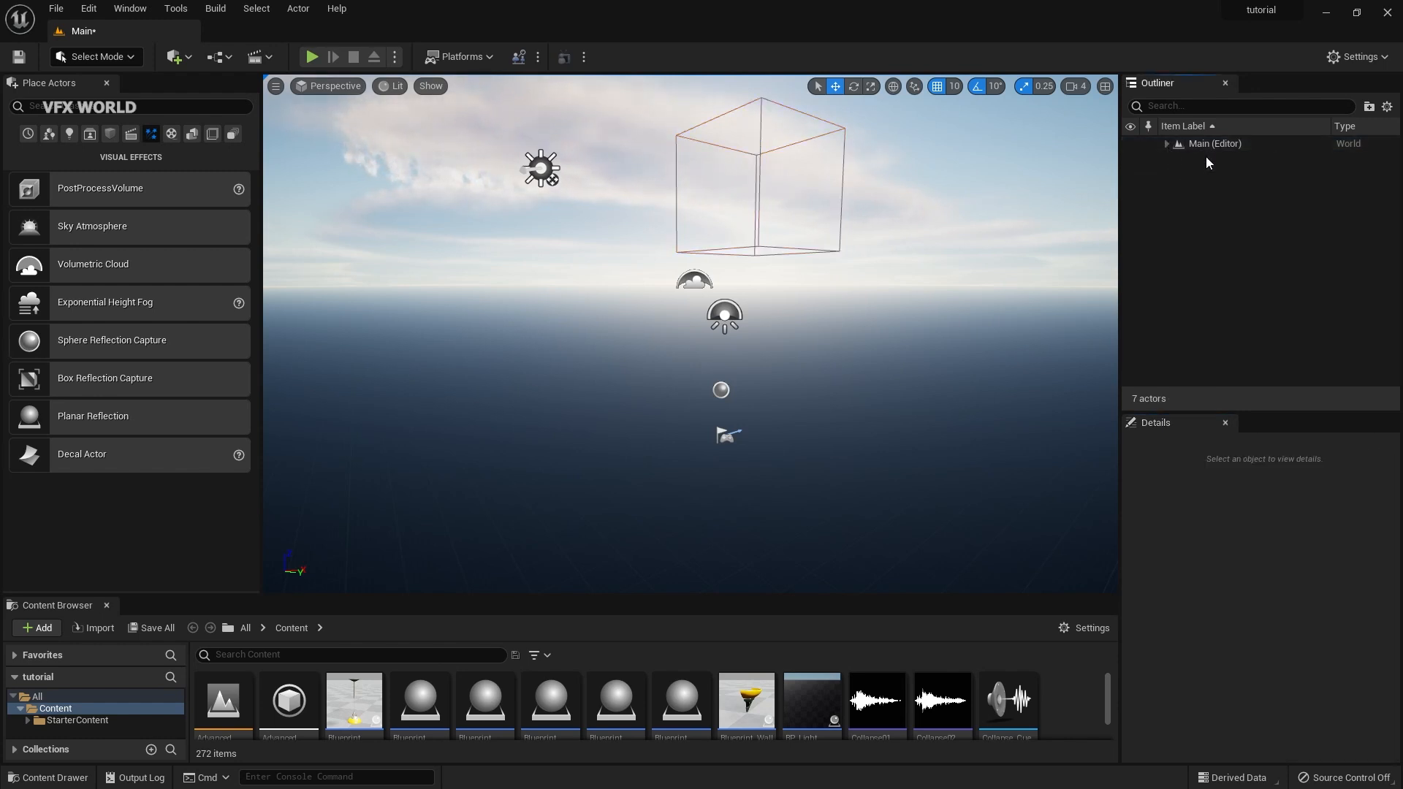
click(1168, 144)
click(1221, 160)
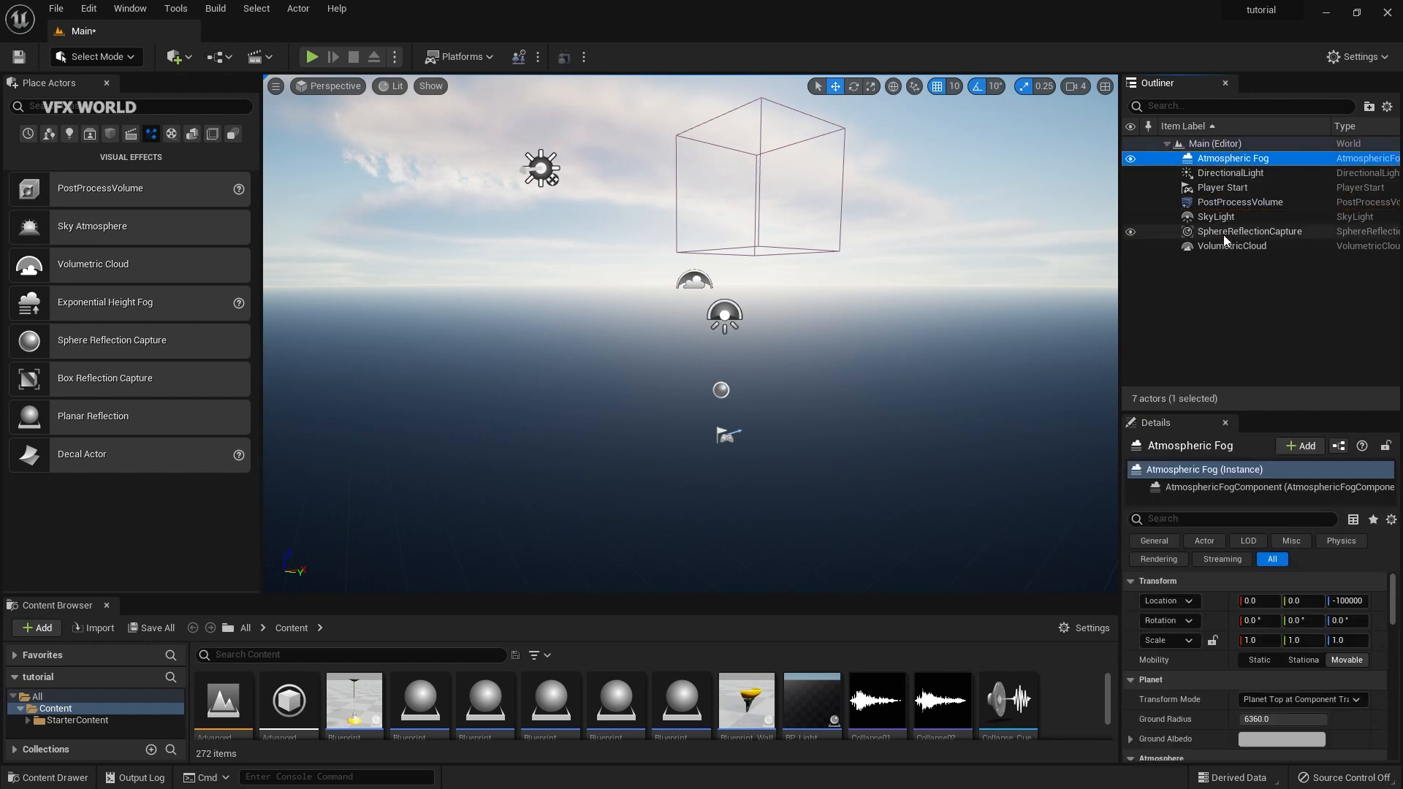
shift+click(1226, 248)
click(1369, 106)
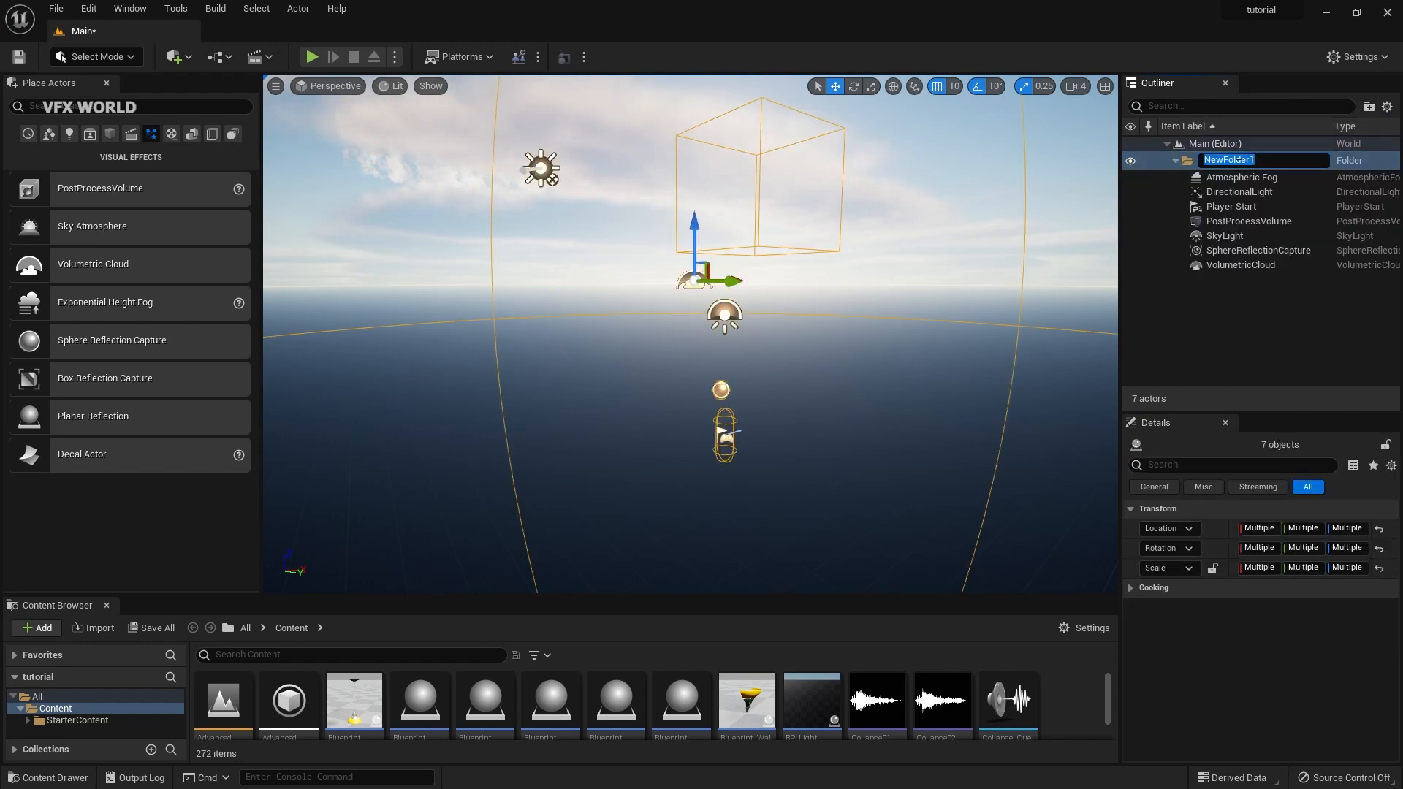
click(1219, 313)
click(1175, 158)
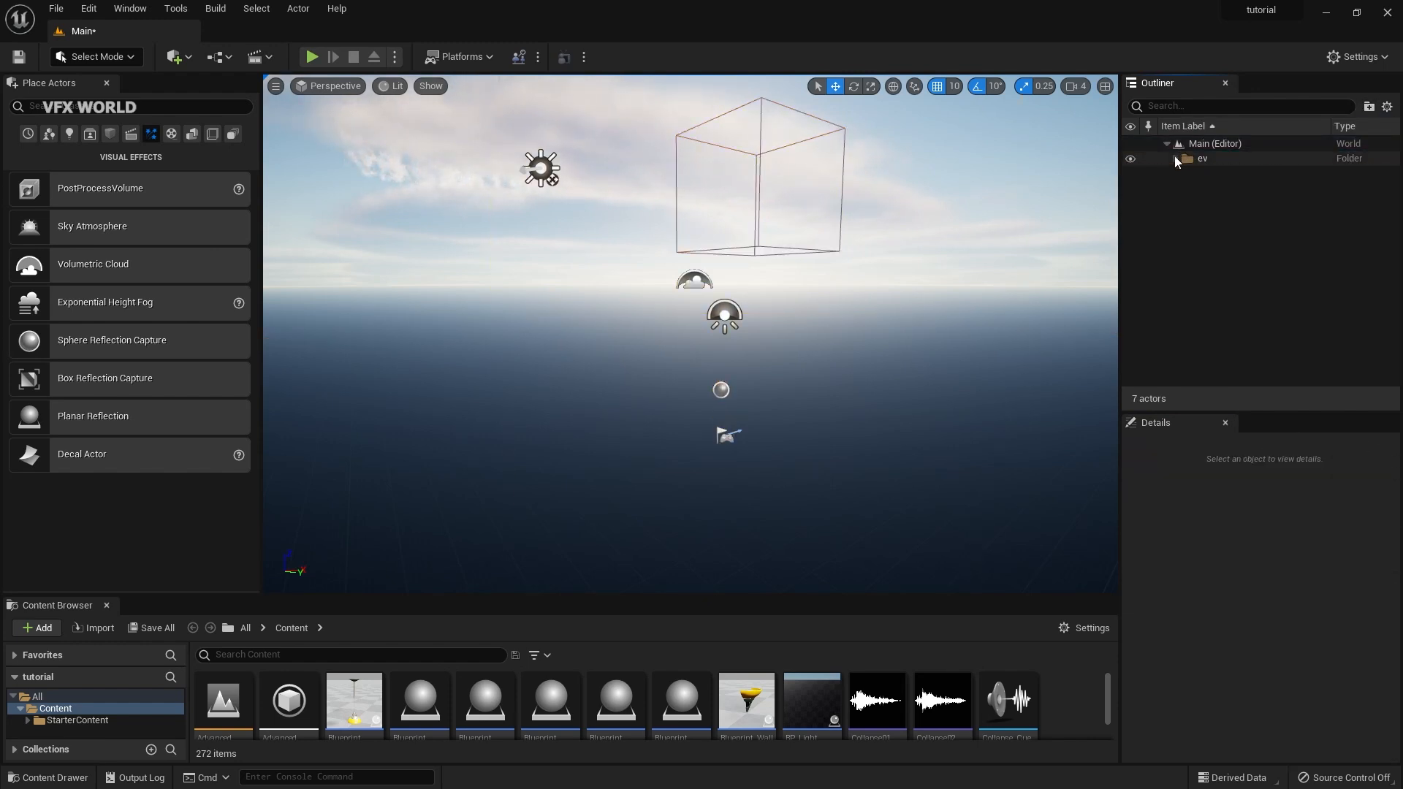
click(107, 84)
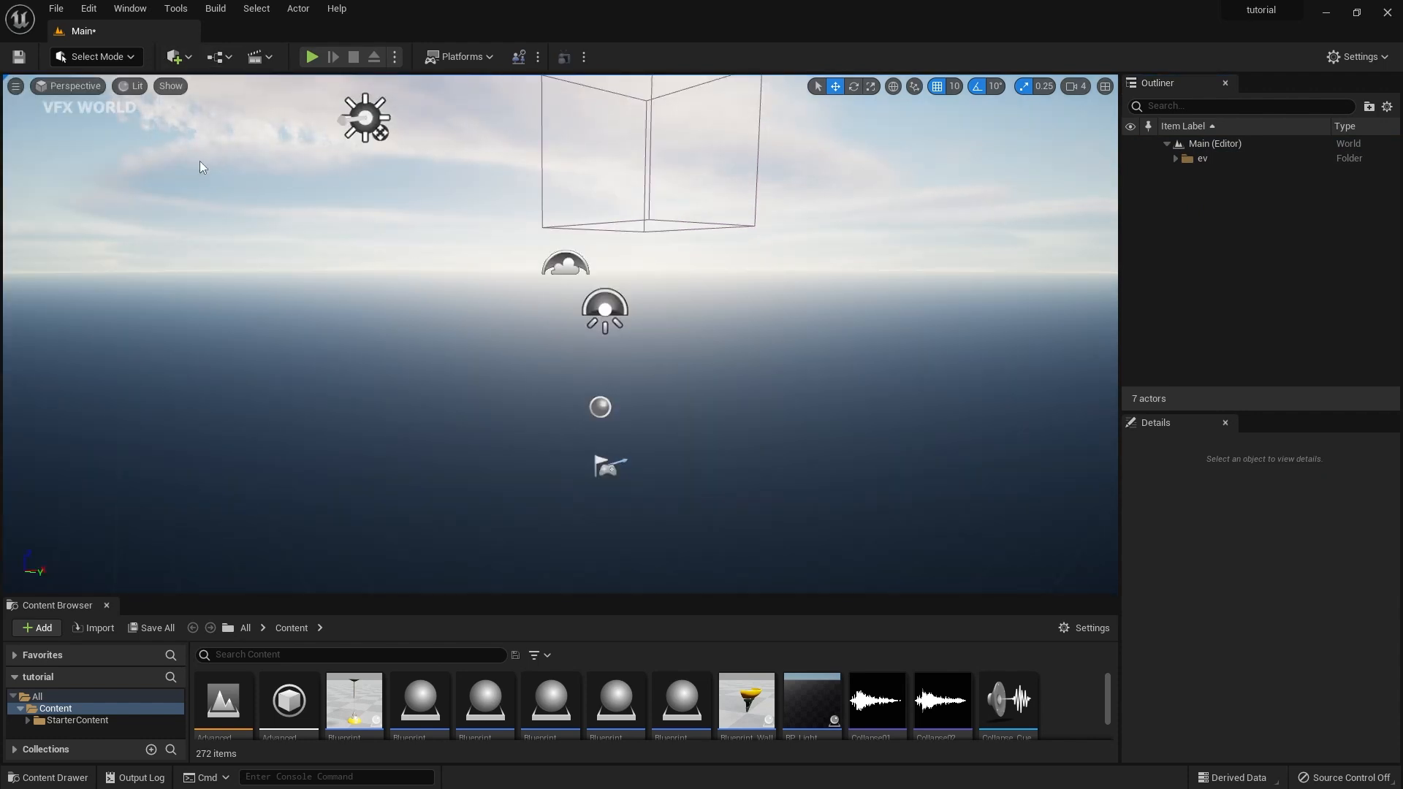
- Create a new landscape that fills the world, with 32 × 32 components and an overall resolution of 2017 × 2017
middle_drag(751, 375, 682, 205)
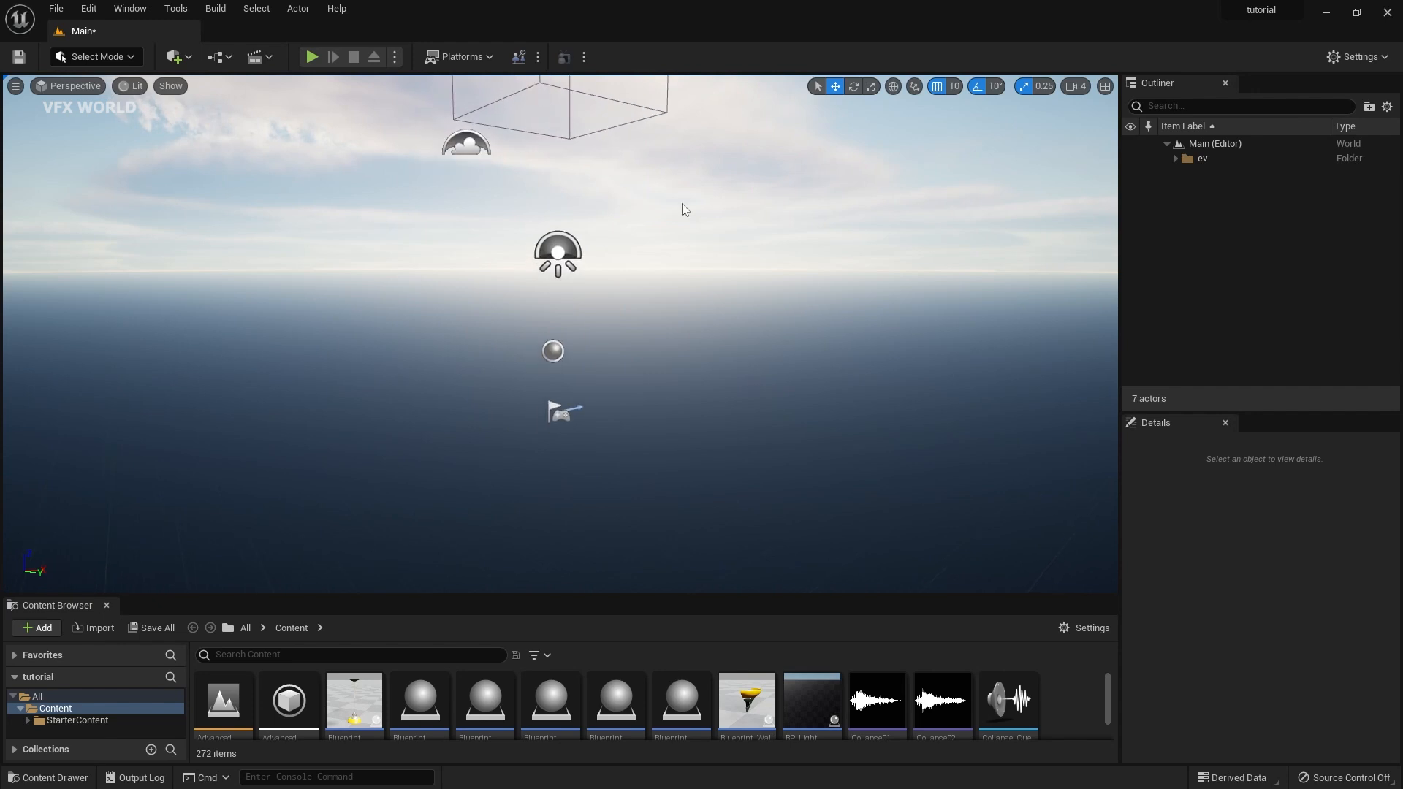
click(121, 61)
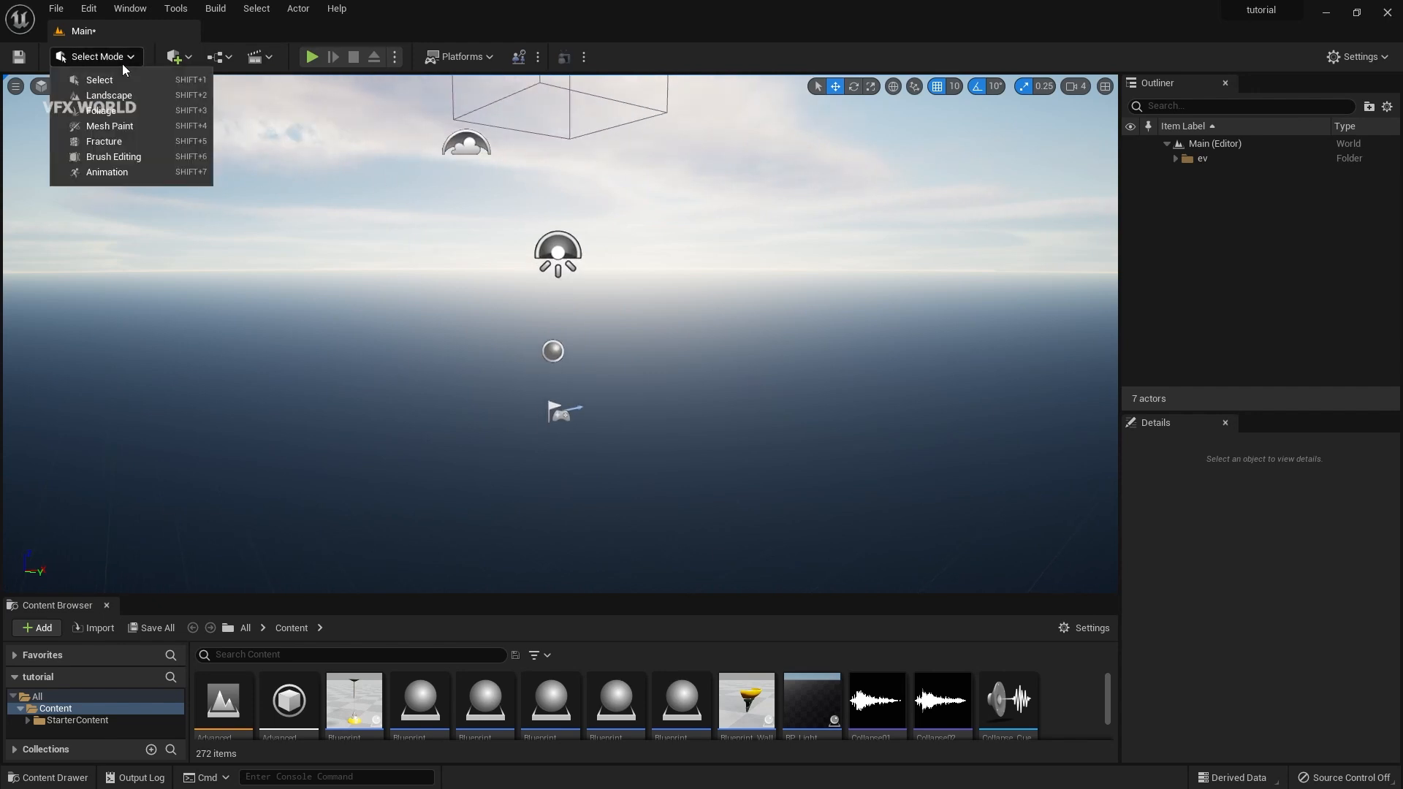
click(127, 102)
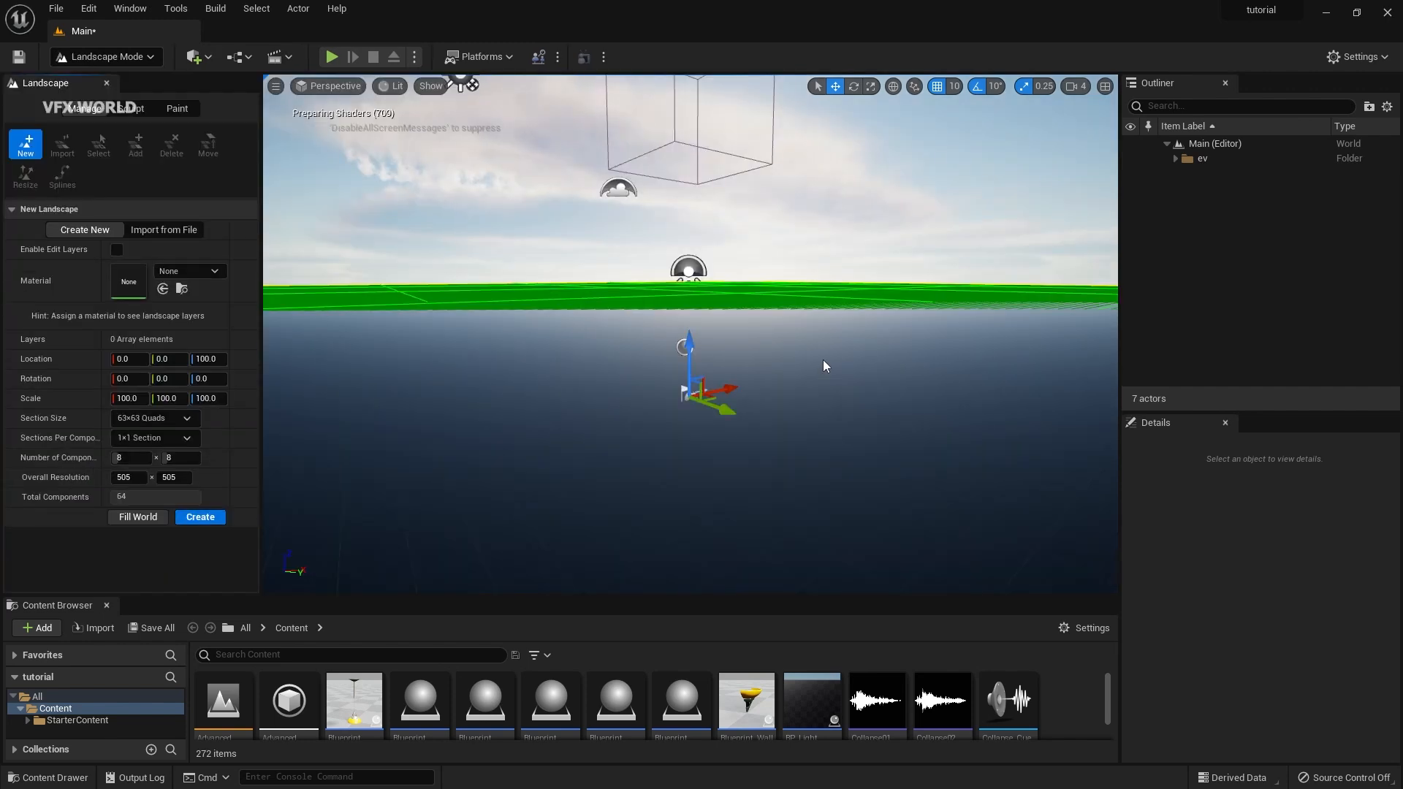
middle_drag(731, 366, 731, 307)
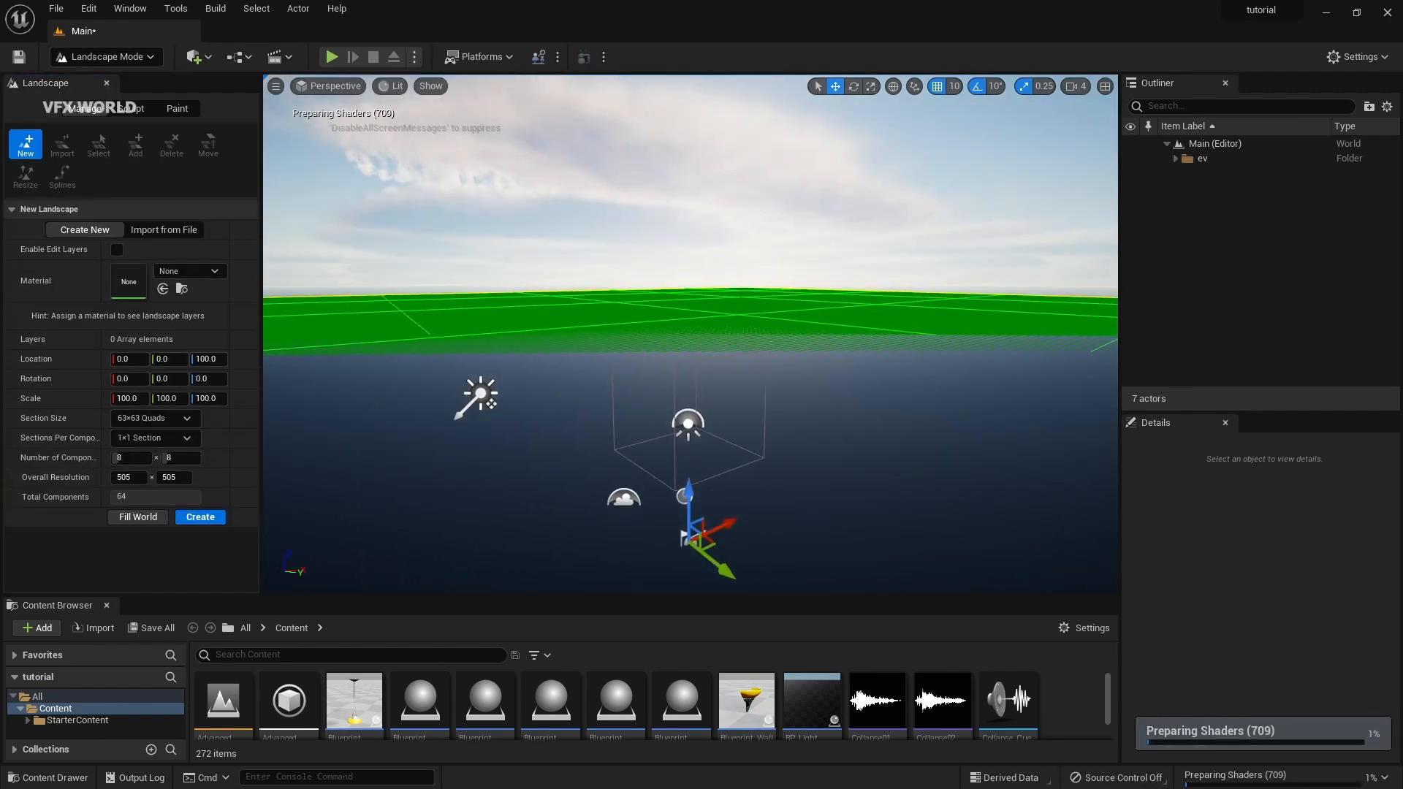
scroll(731, 355, down, 8)
mouse_move(706, 438)
middle_down()
mouse_move(731, 465)
mouse_move(706, 438)
middle_up()
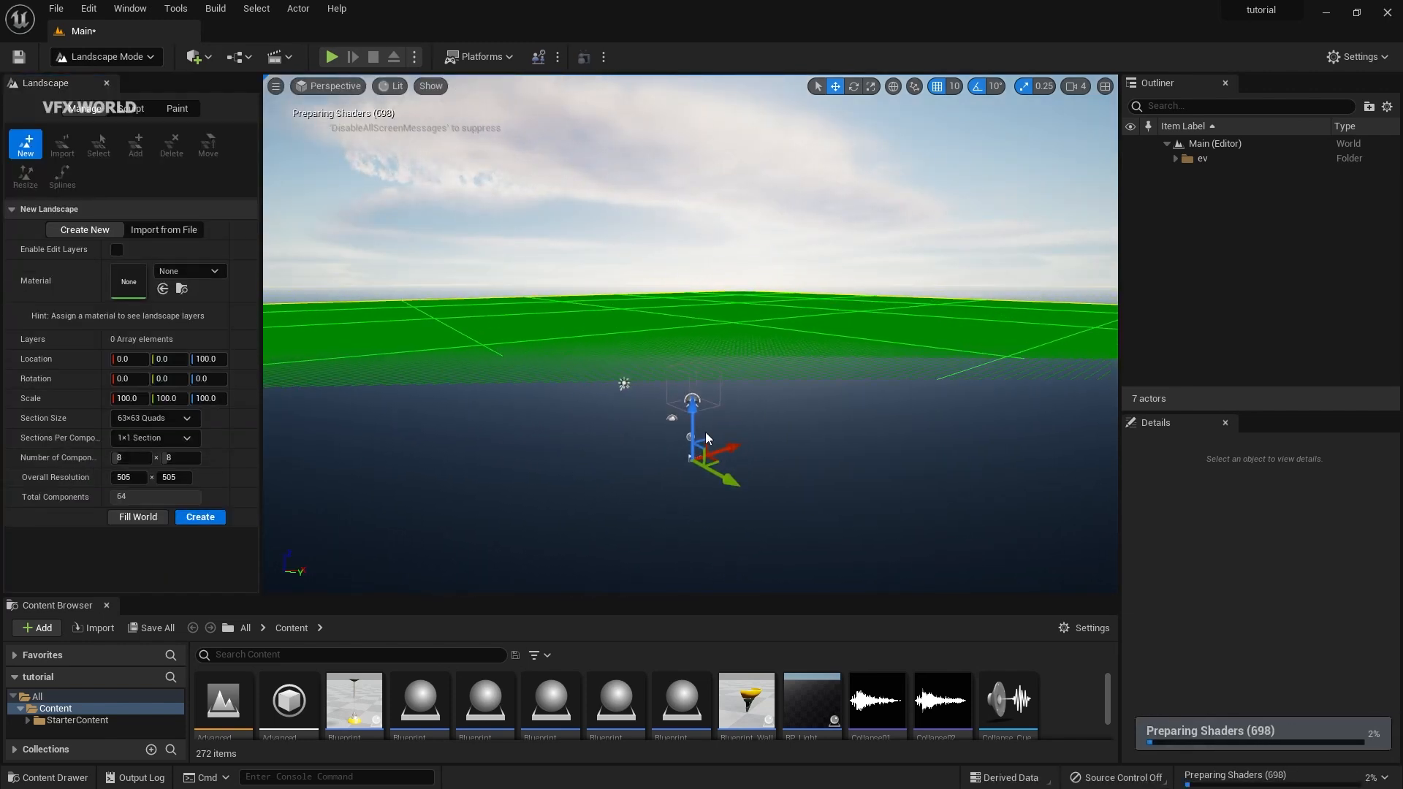
click(134, 518)
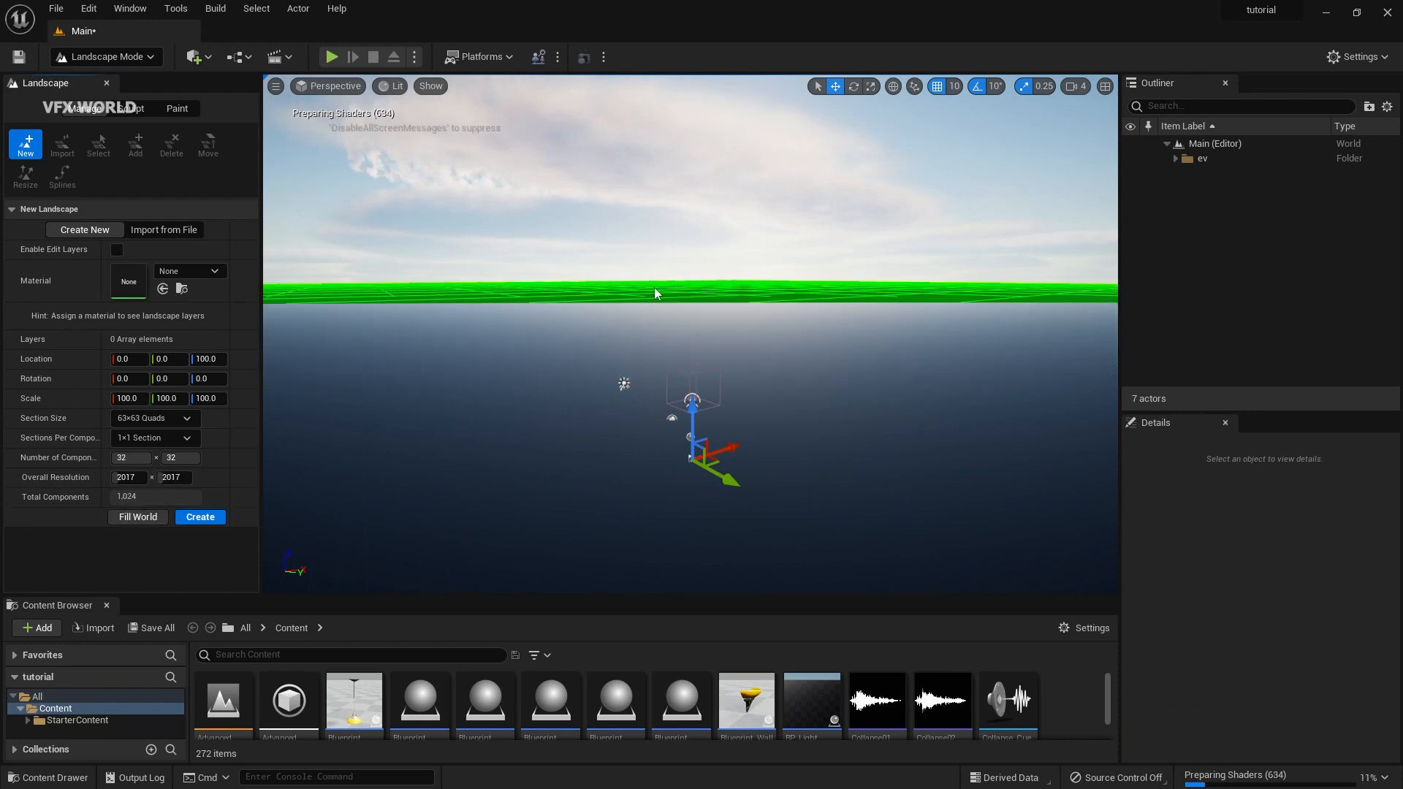
right_drag(650, 380, 652, 307)
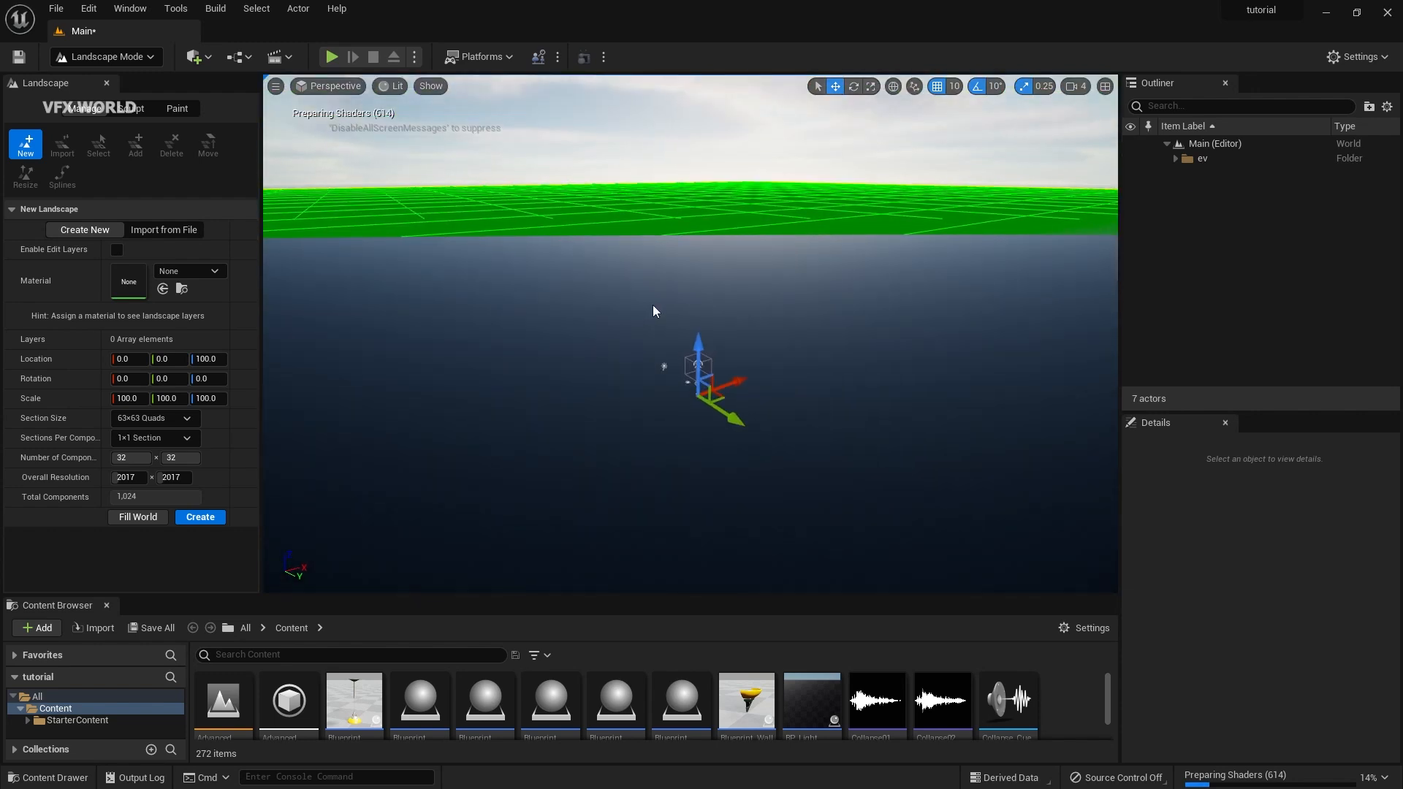
click(185, 519)
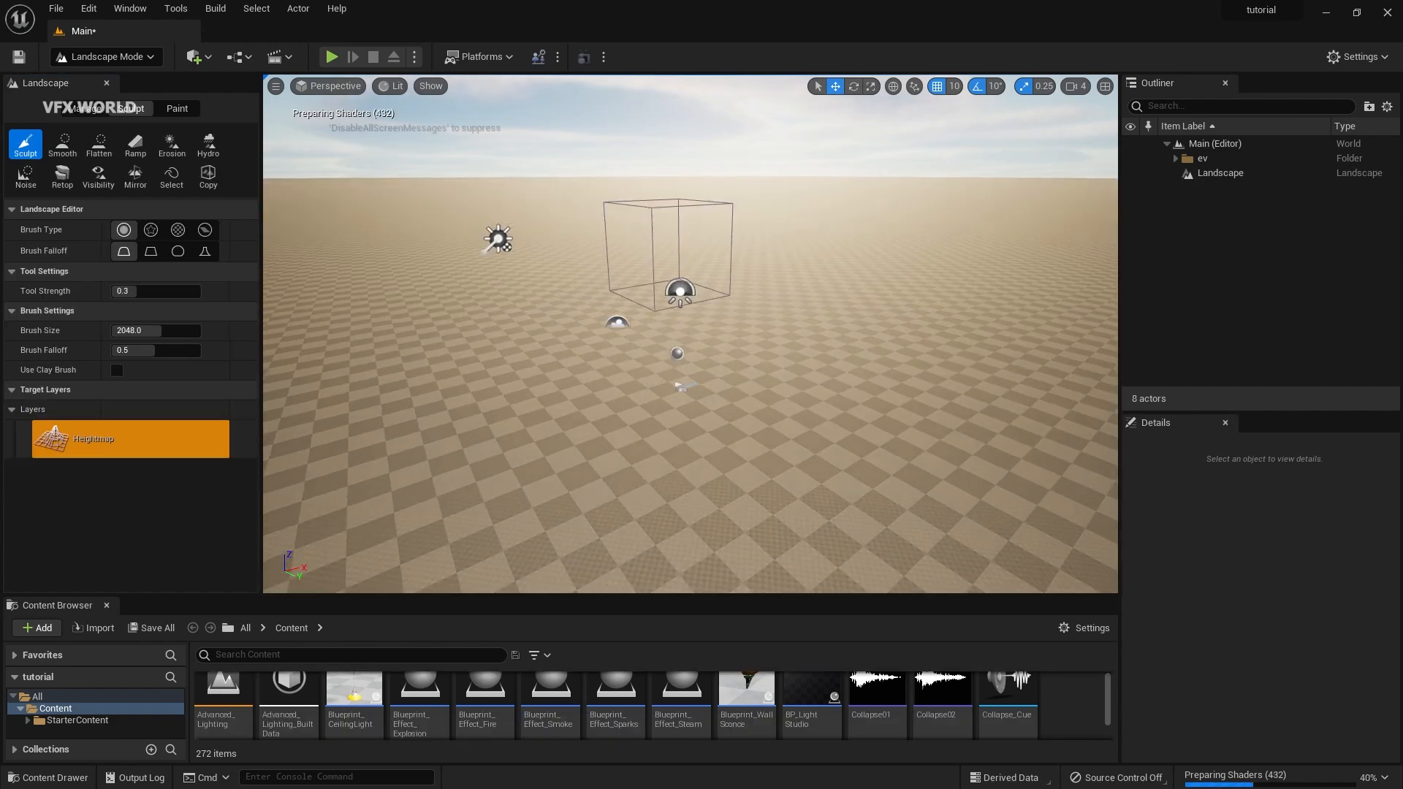
- Close the Landscape tools and return the editor to Select mode
middle_drag(663, 438, 720, 370)
scroll(721, 370, down, 3)
mouse_move(721, 370)
right_down()
mouse_move(804, 329)
mouse_move(705, 351)
right_up()
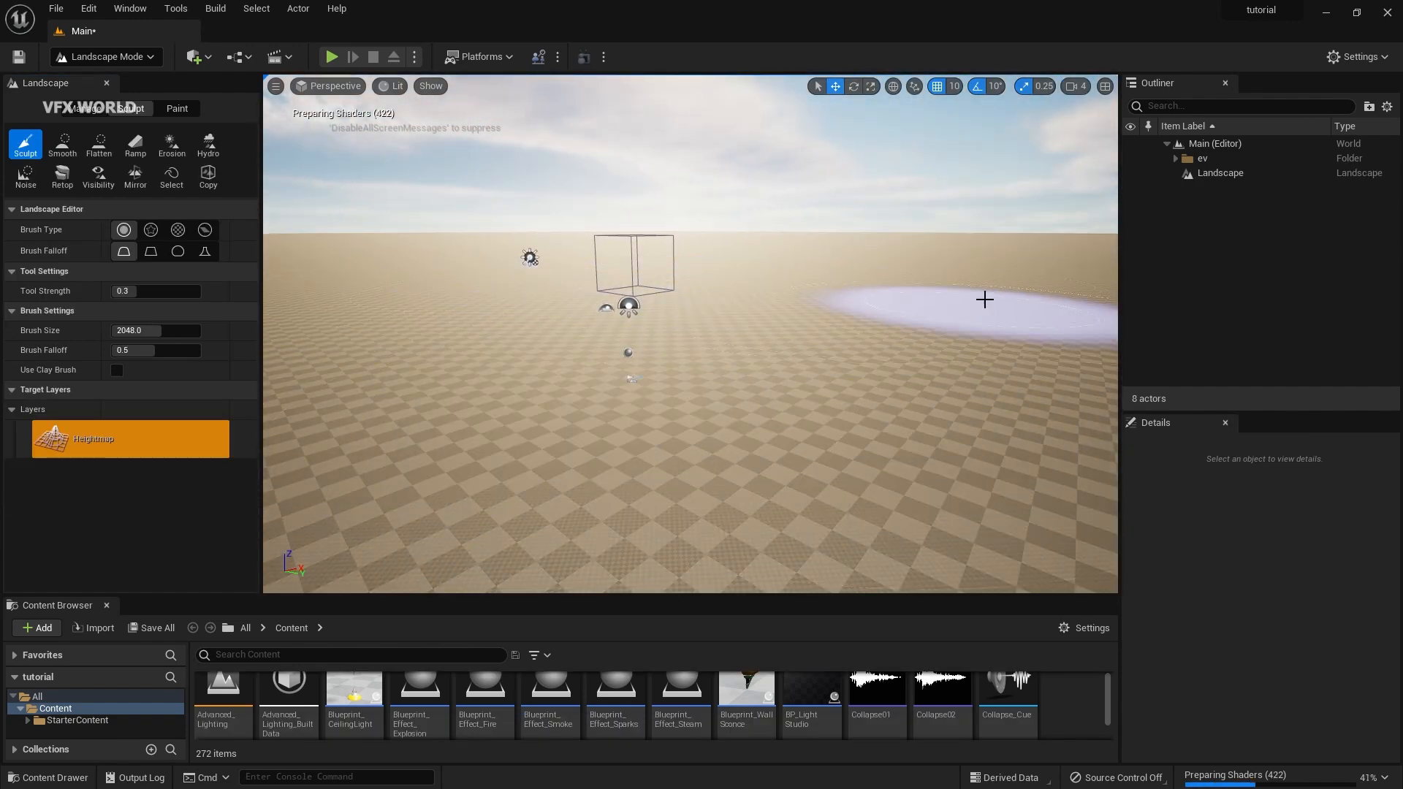
click(105, 83)
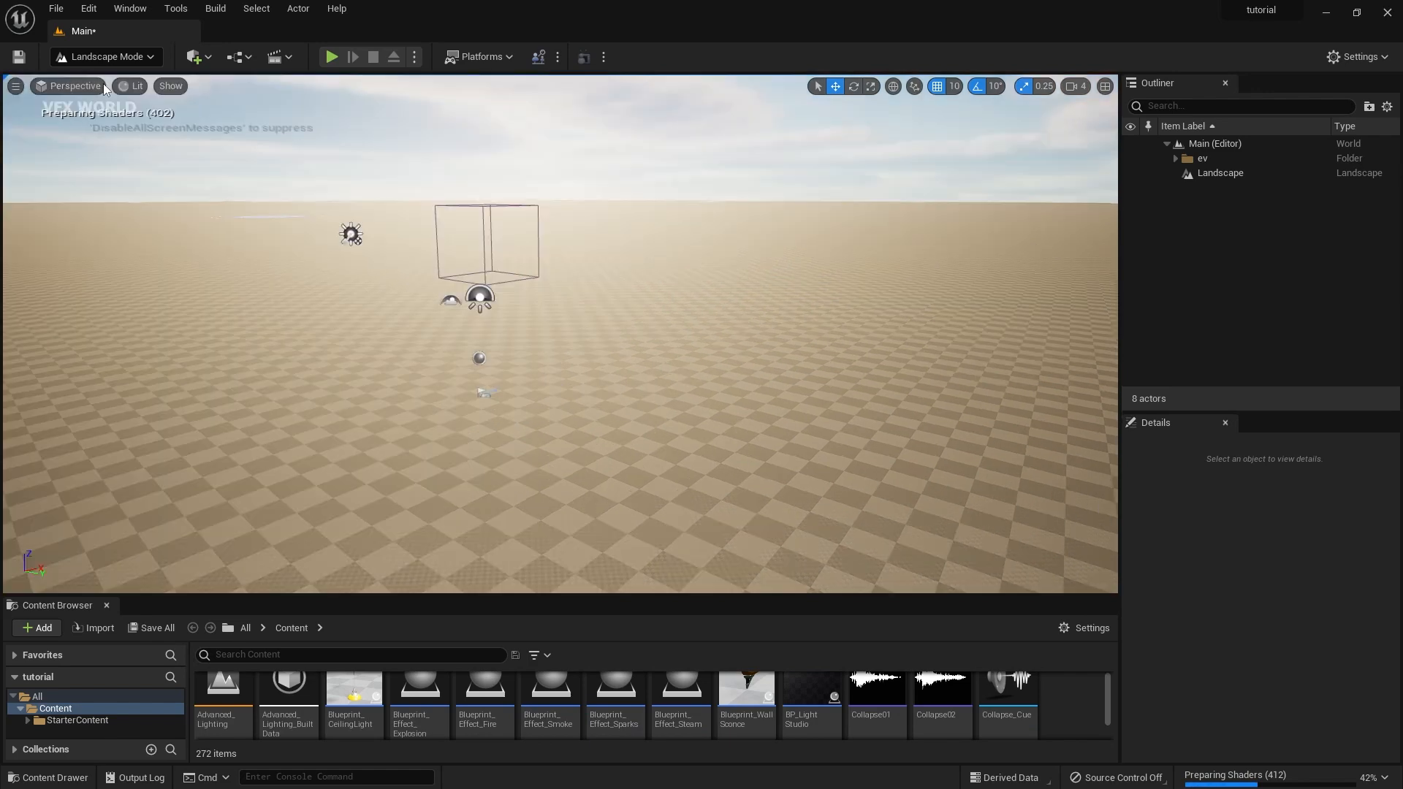
click(106, 56)
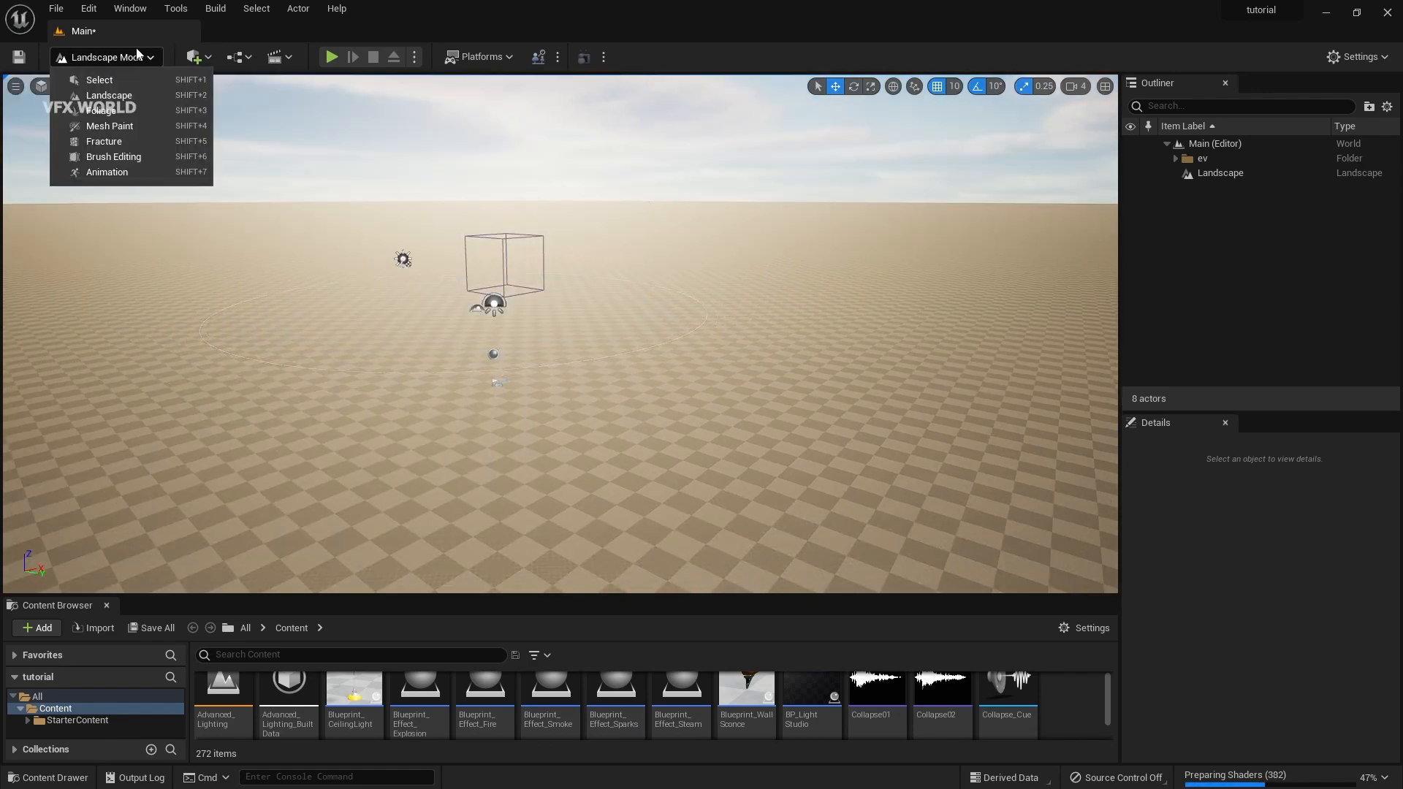
click(115, 79)
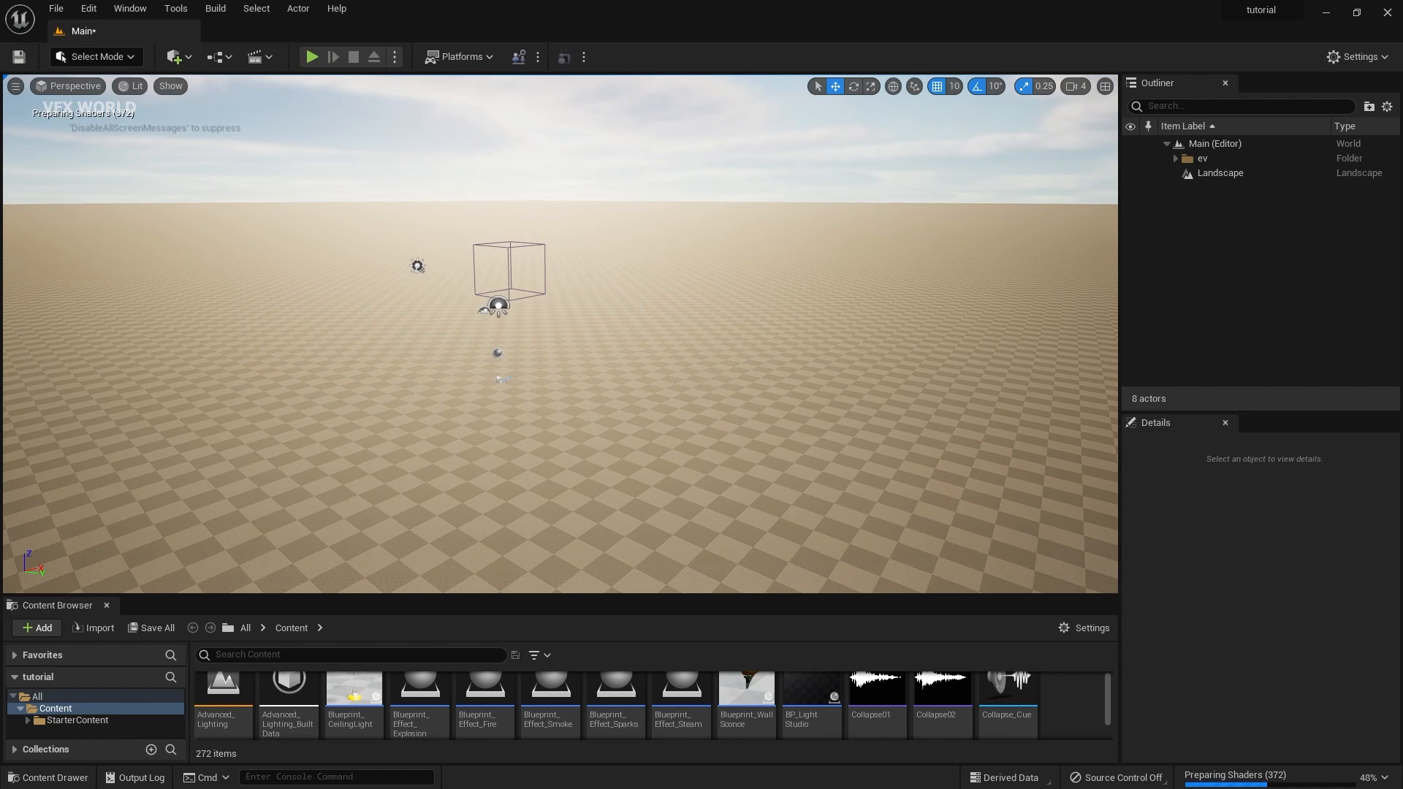
key(q)
mouse_move(560, 333)
right_down()
mouse_move(413, 312)
mouse_move(544, 326)
right_up()
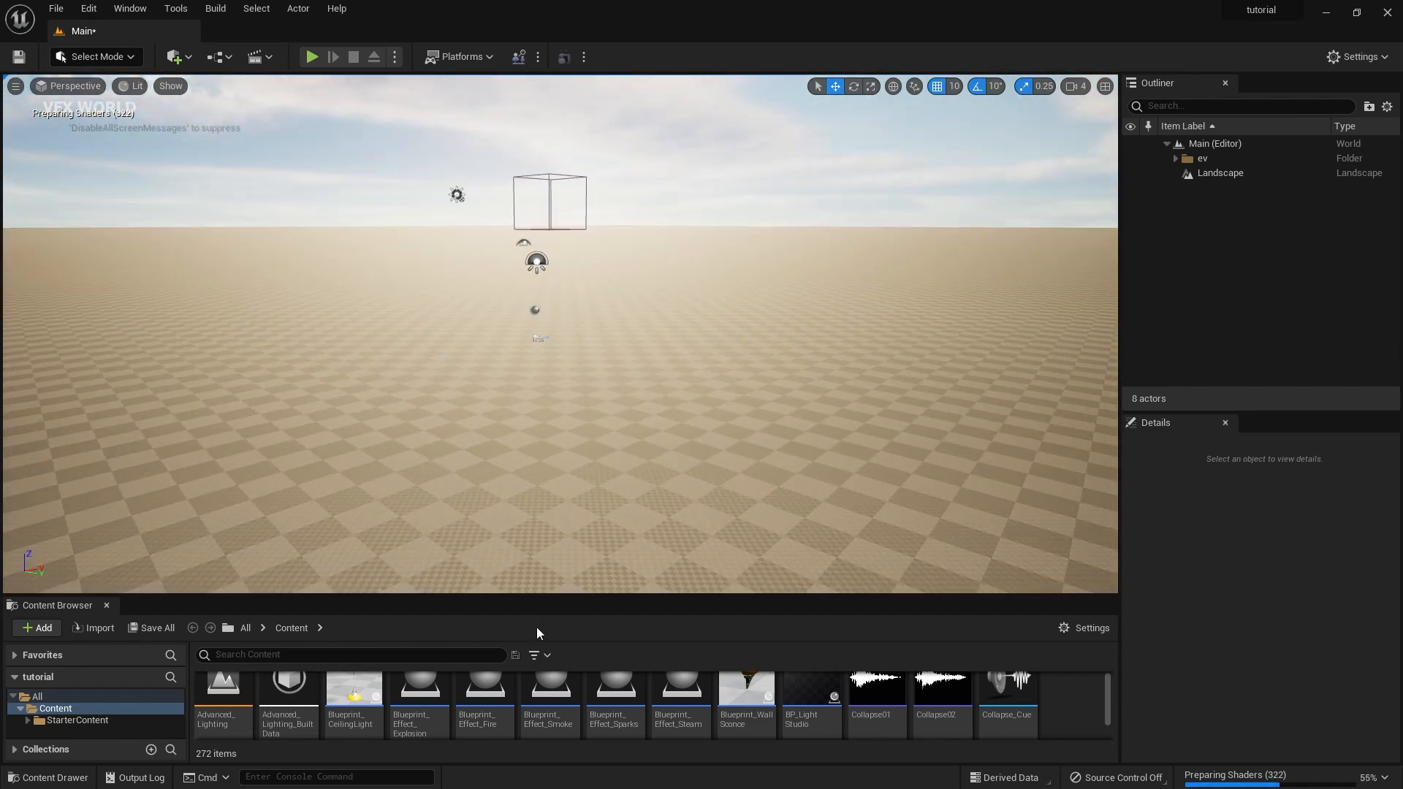
- Enlarge the Content Browser and browse the locally downloaded Megascans in Quixel Bridge down to the surface materials
drag(546, 596, 551, 526)
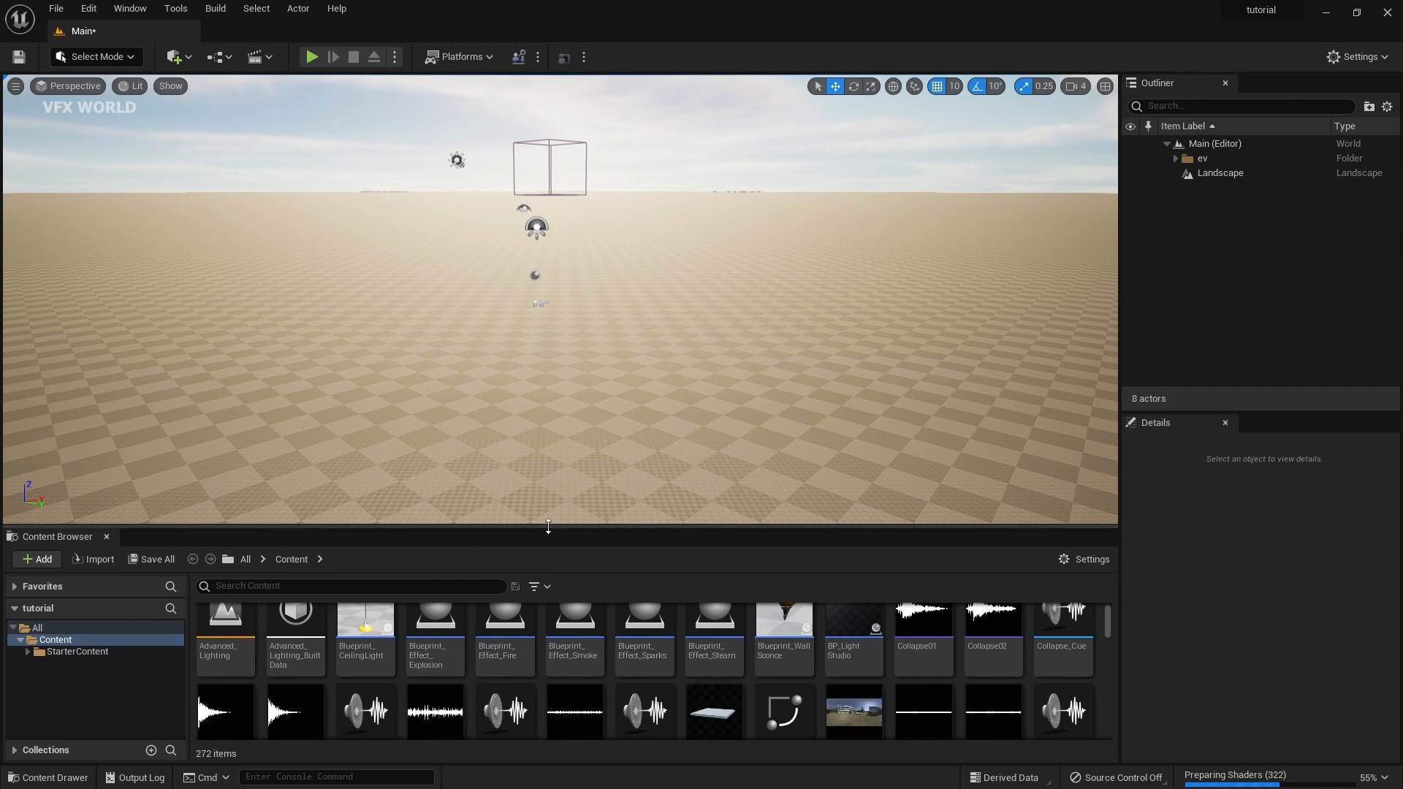
click(174, 57)
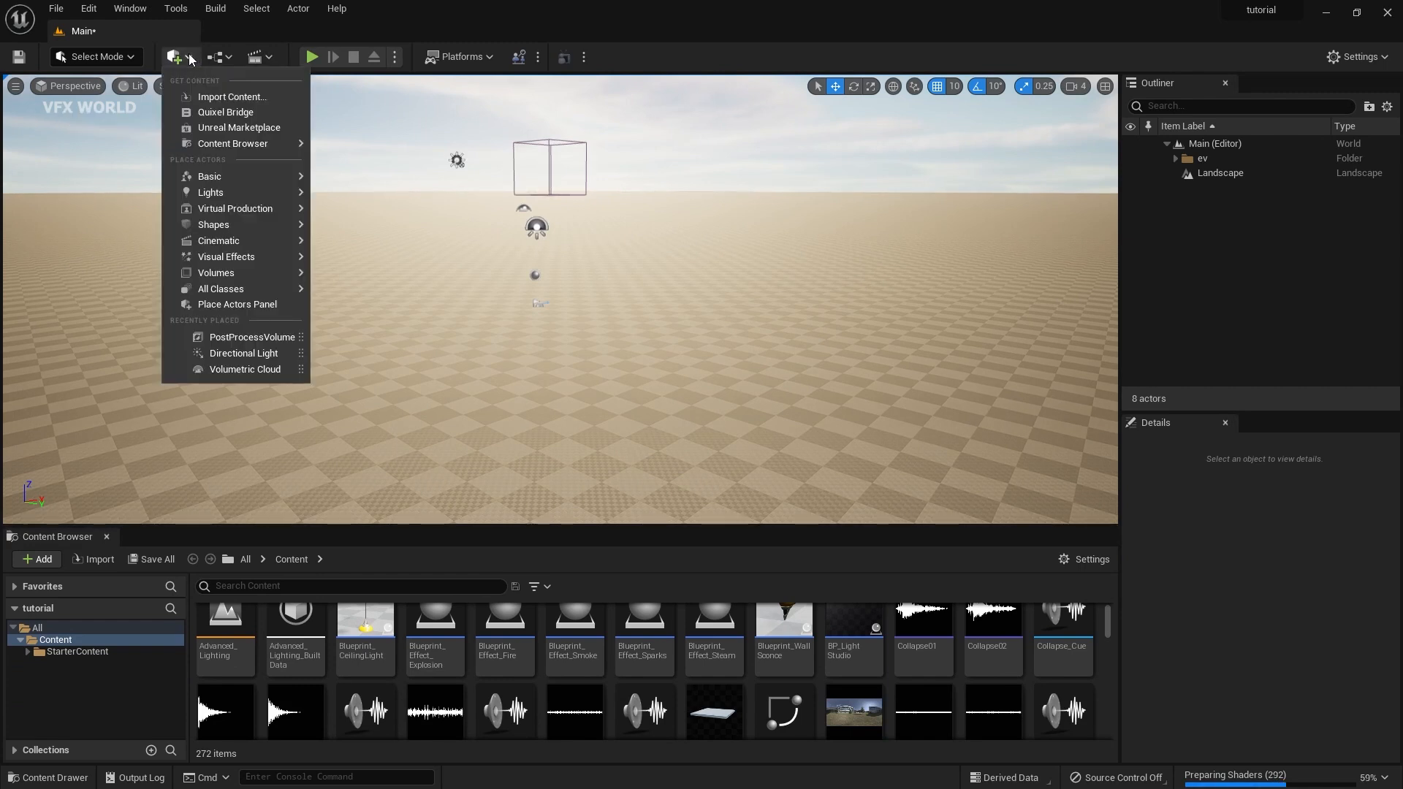
click(217, 113)
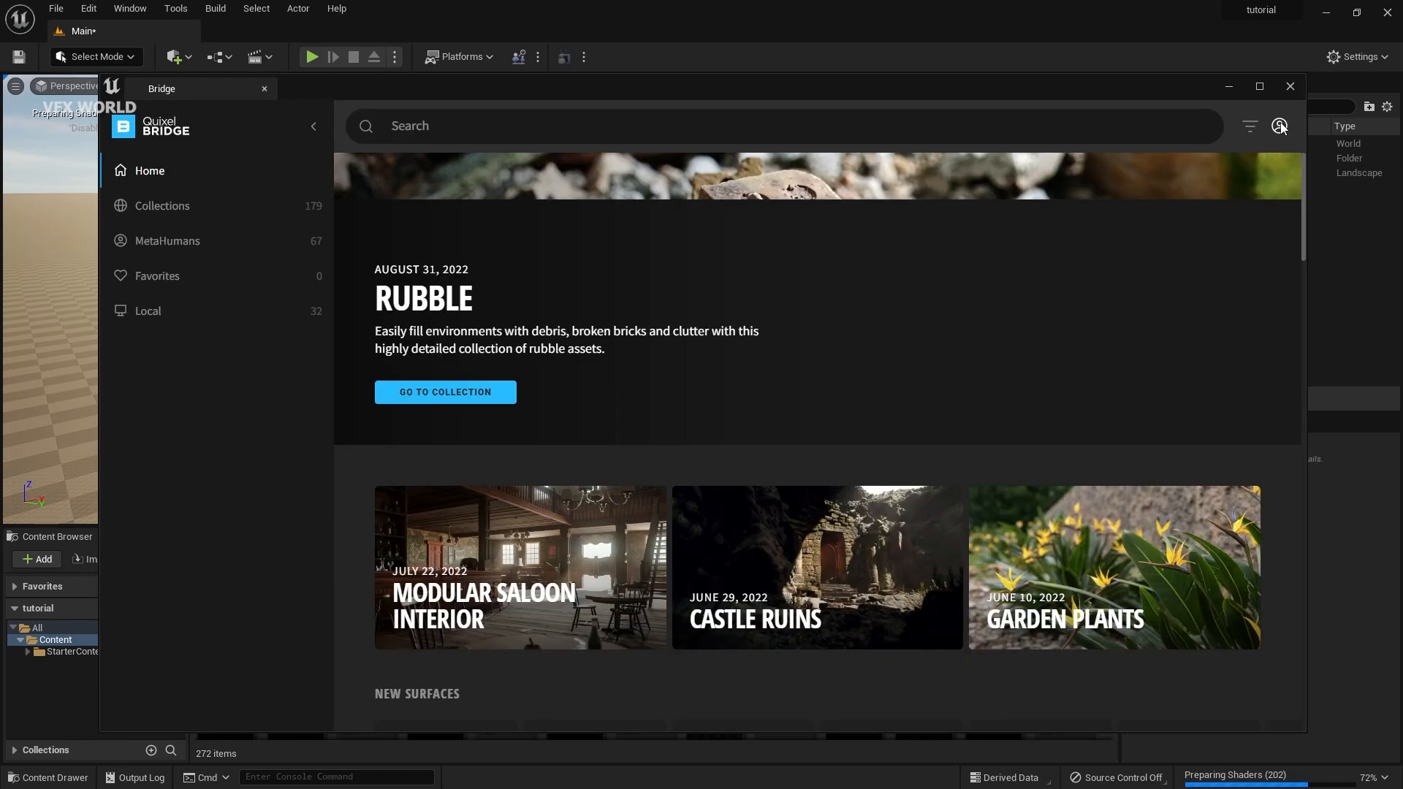
click(147, 451)
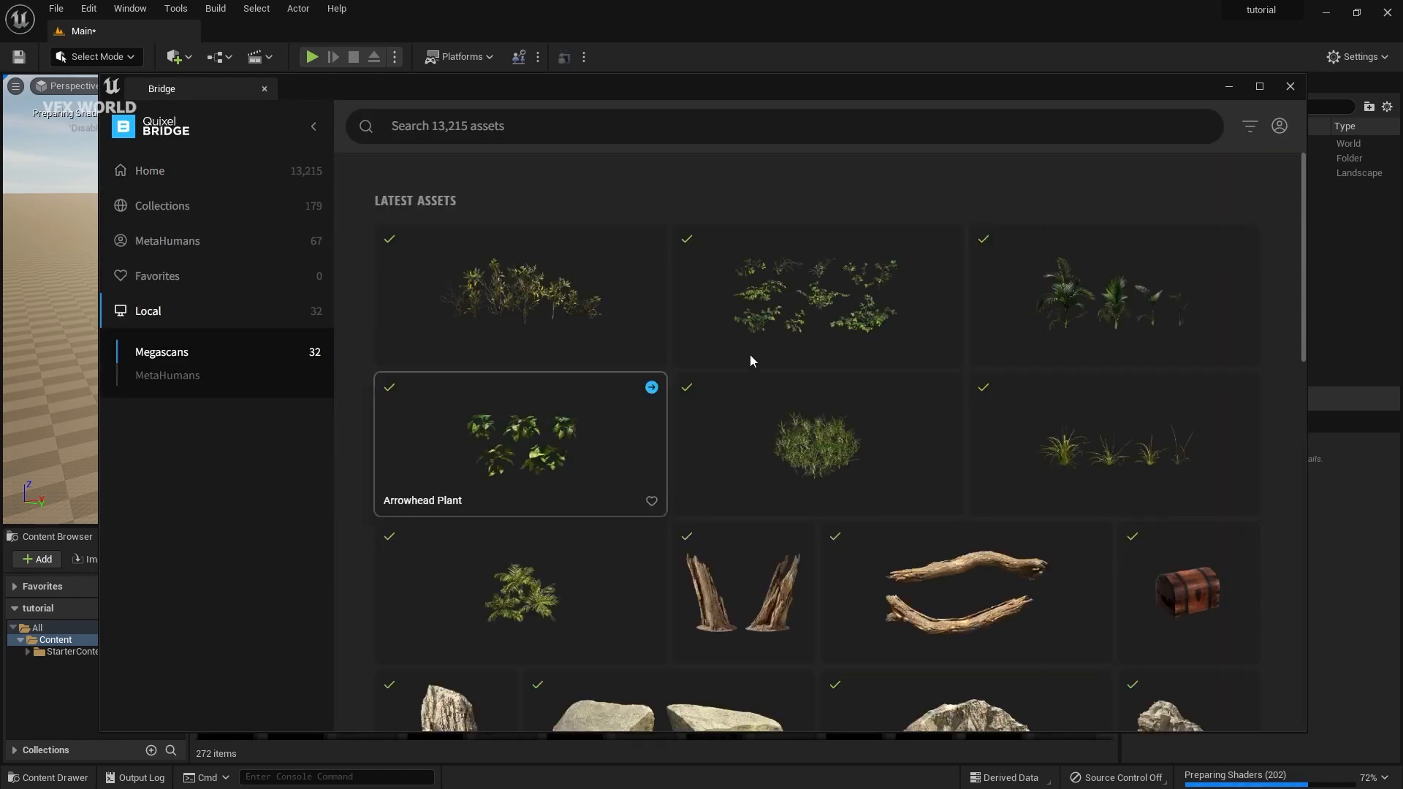
scroll(750, 354, down, 10)
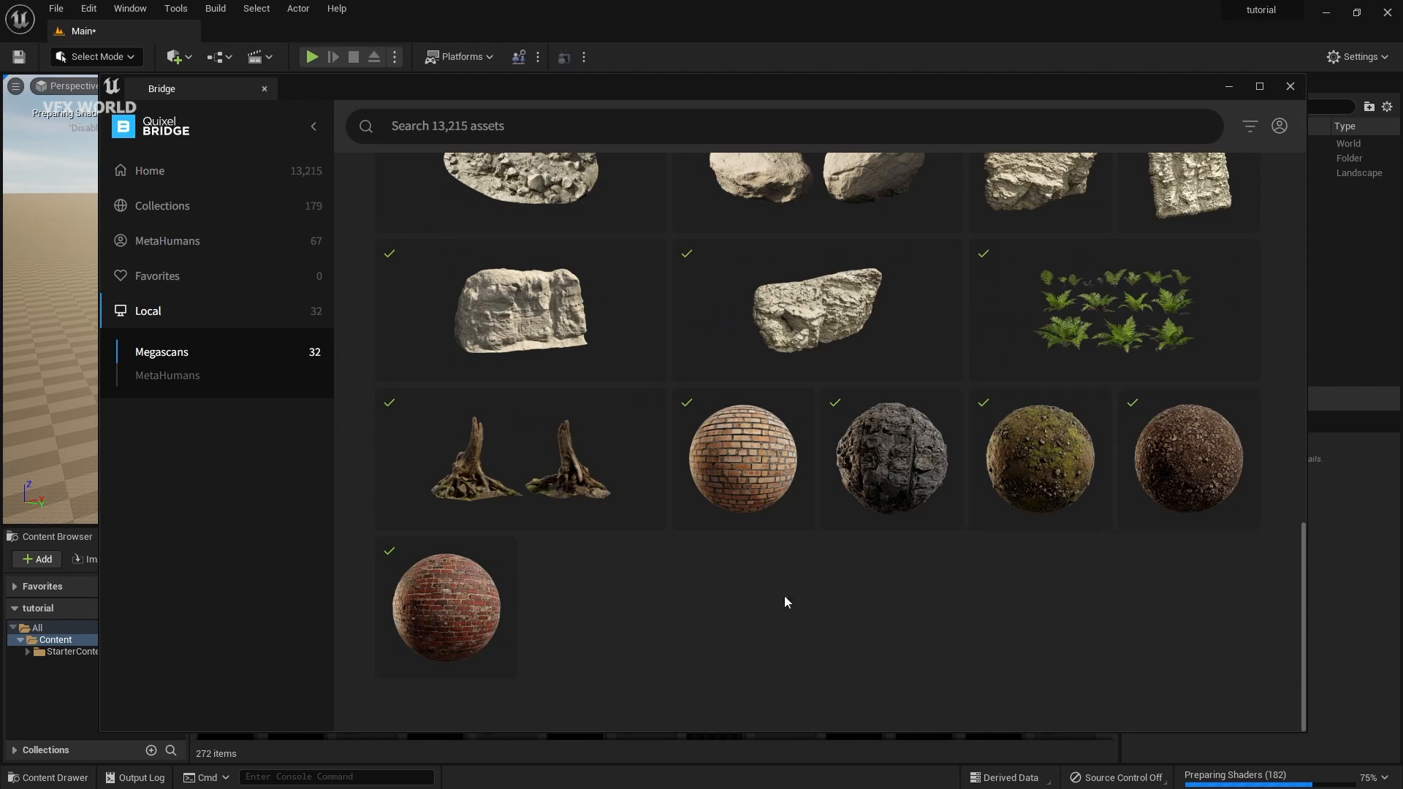
- Add the Broken Bricks, Rough Brick Wall, Mossy Rocky Ground, Gouged Rock Cliff and Brick Wall surfaces to the project
click(1204, 450)
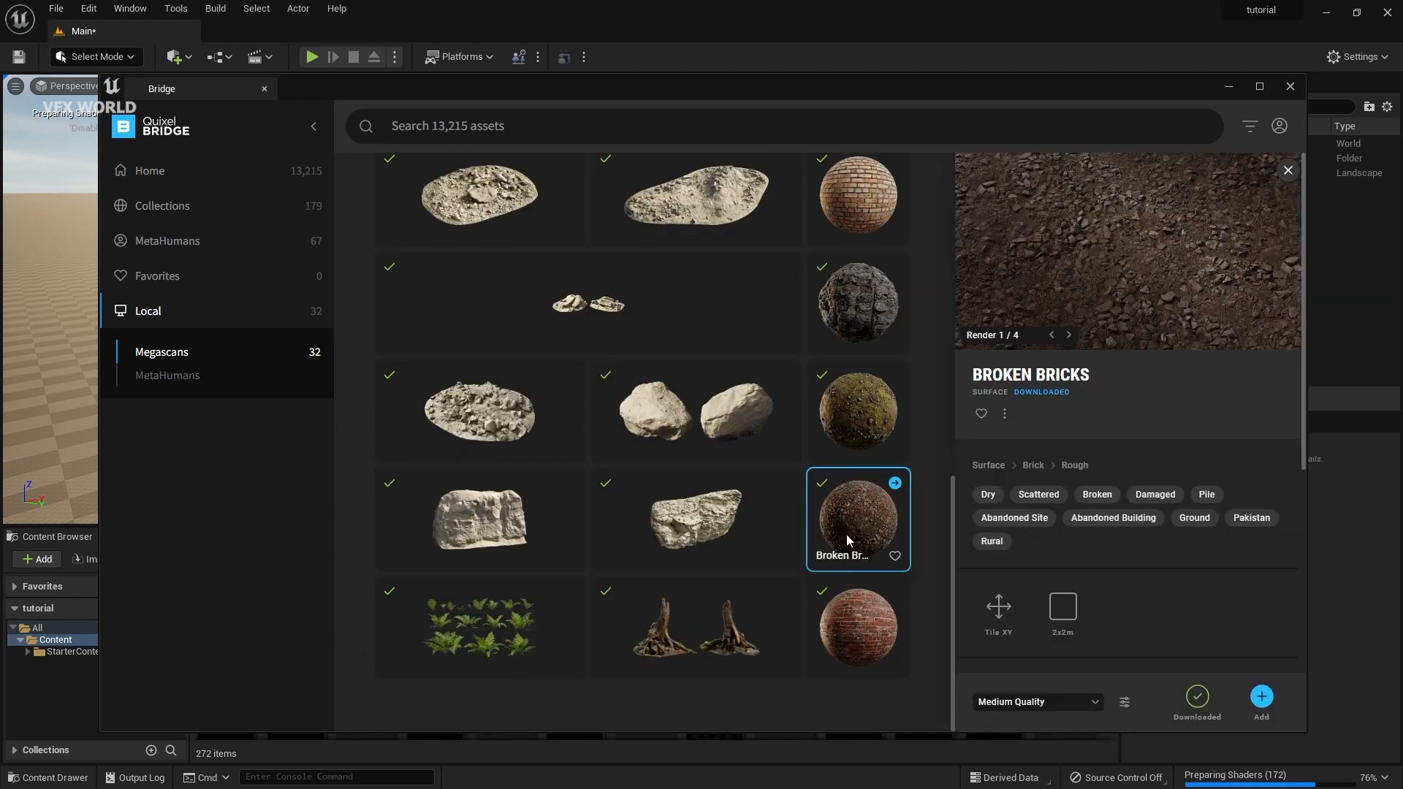
ctrl+click(861, 621)
ctrl+click(856, 422)
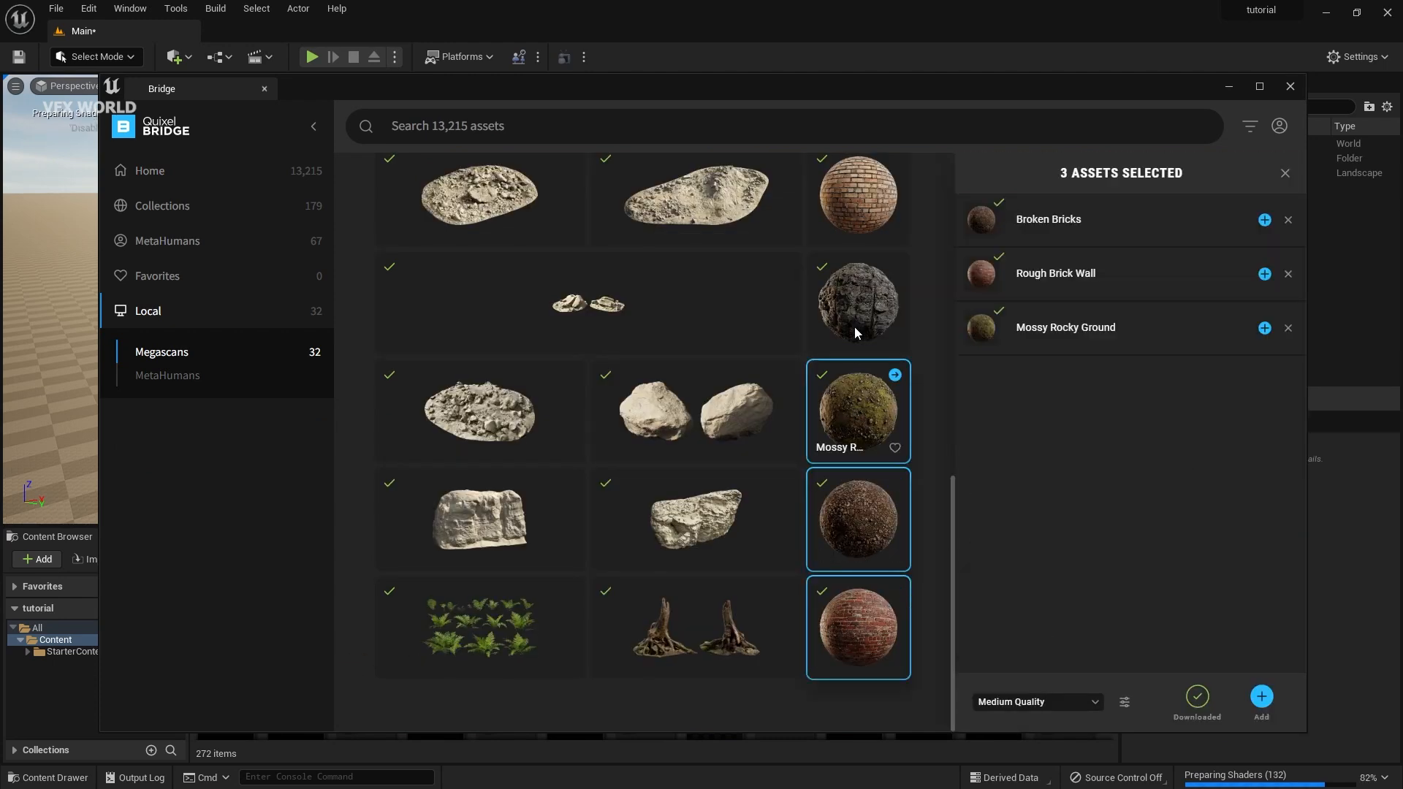
ctrl+click(853, 327)
ctrl+click(868, 229)
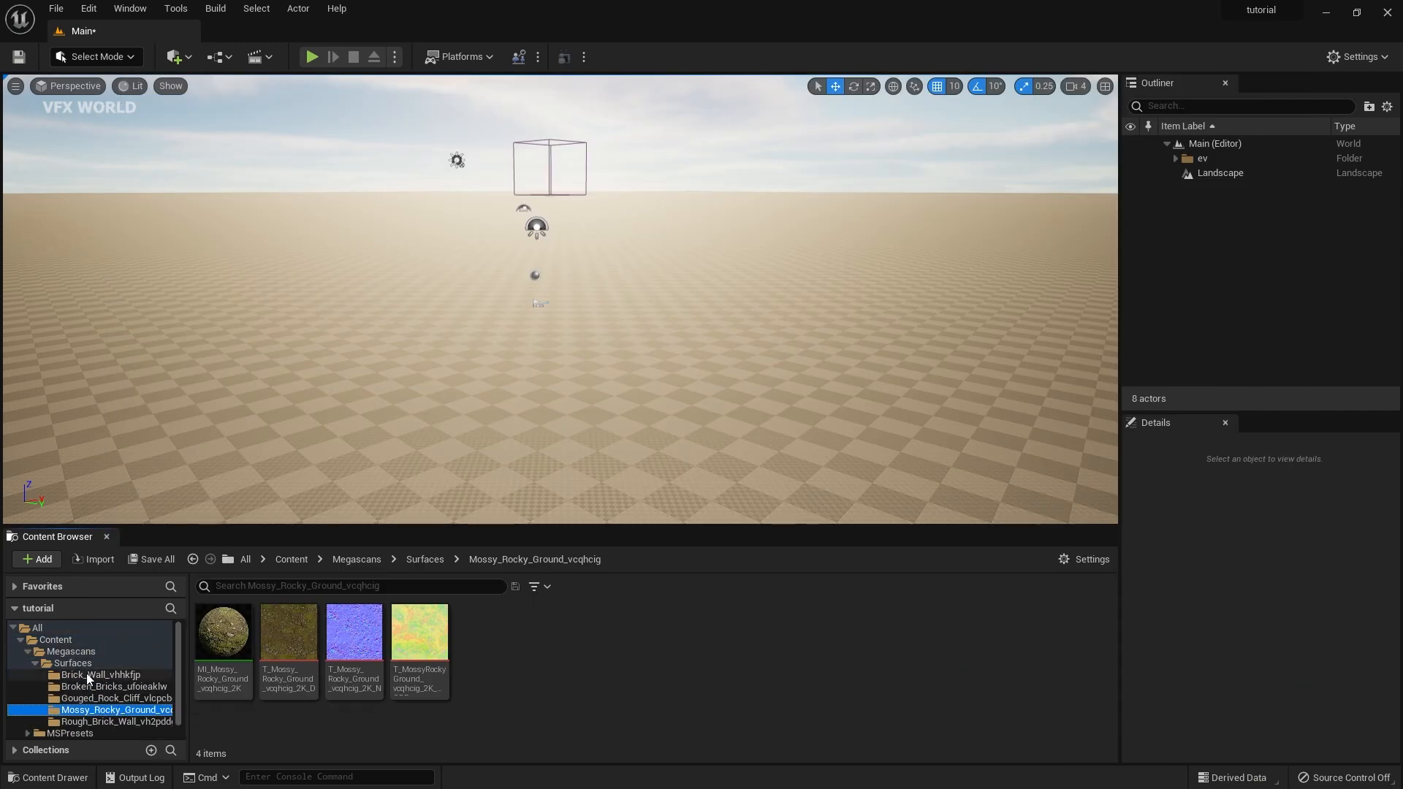
- Assign the Broken Bricks material instance from the Megascans Surfaces folder as the Landscape's Landscape Material
click(82, 663)
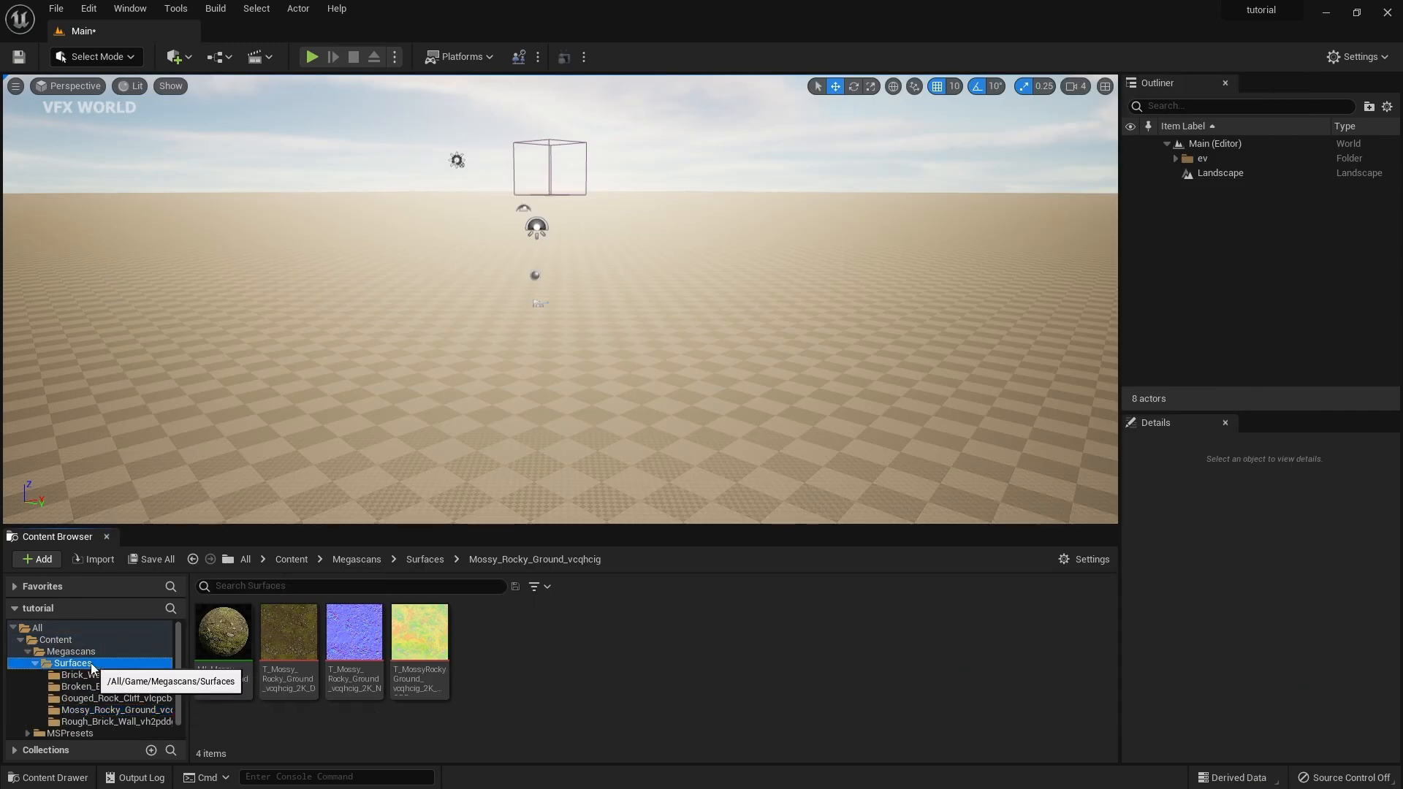
click(436, 636)
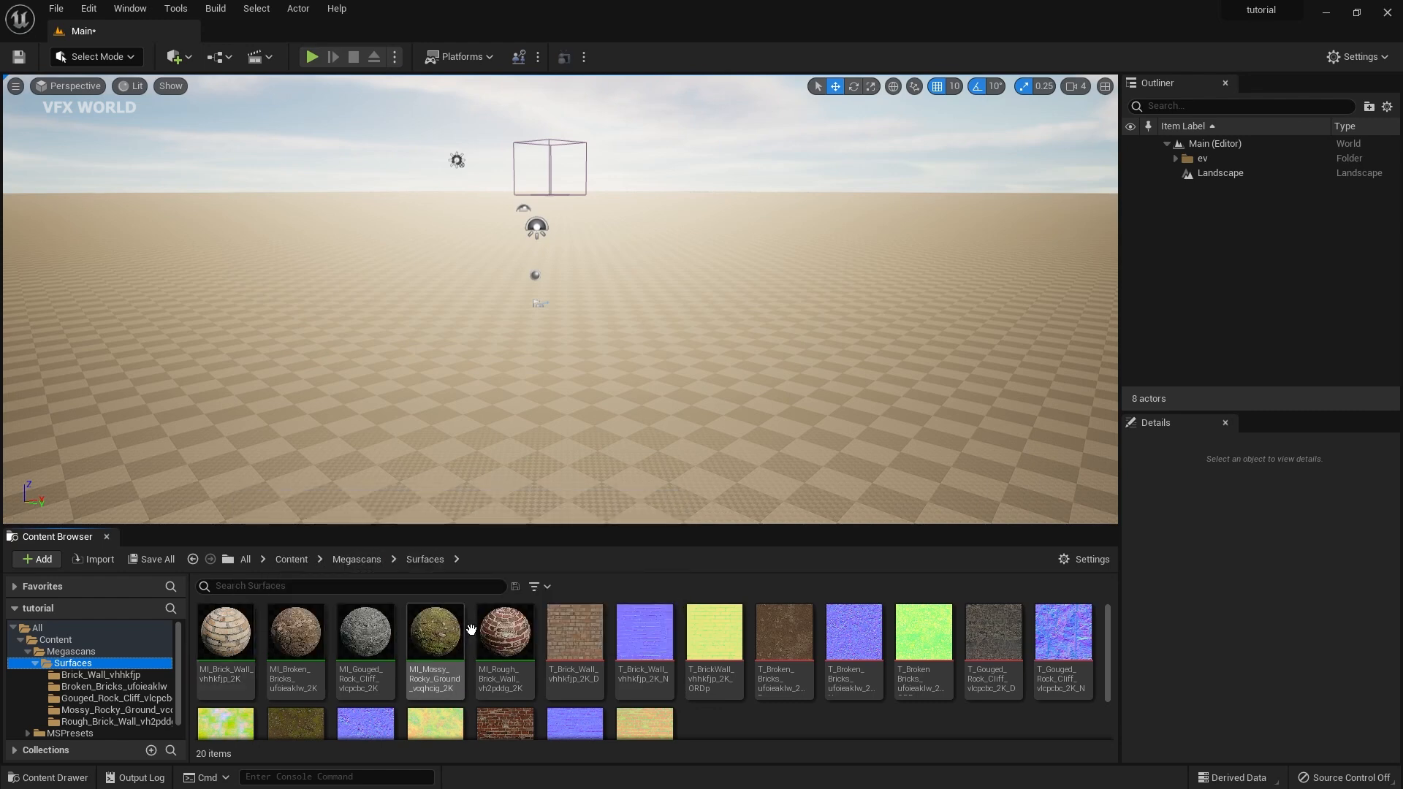
click(1248, 176)
scroll(1168, 702, down, 10)
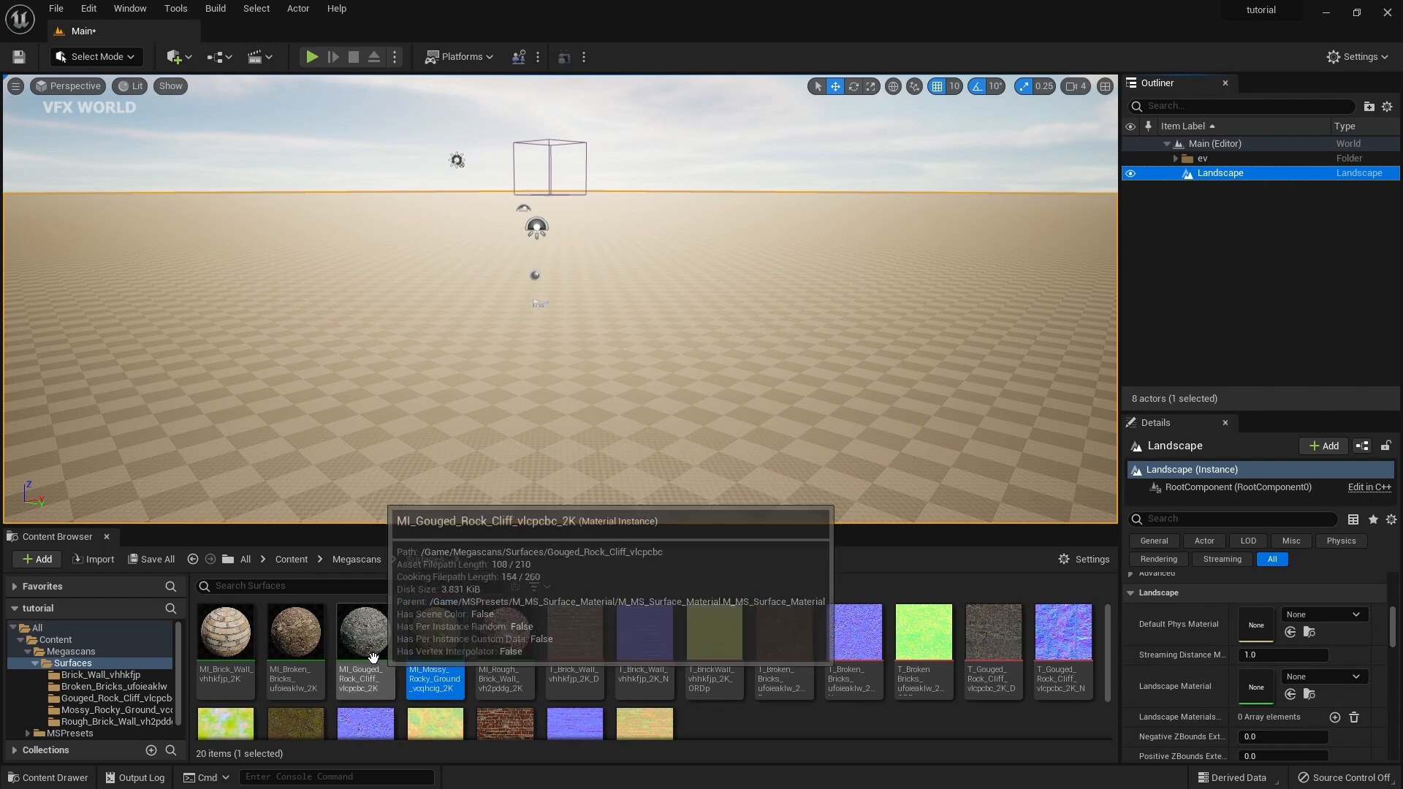
click(295, 635)
drag(296, 634, 1258, 687)
scroll(562, 457, up, 5)
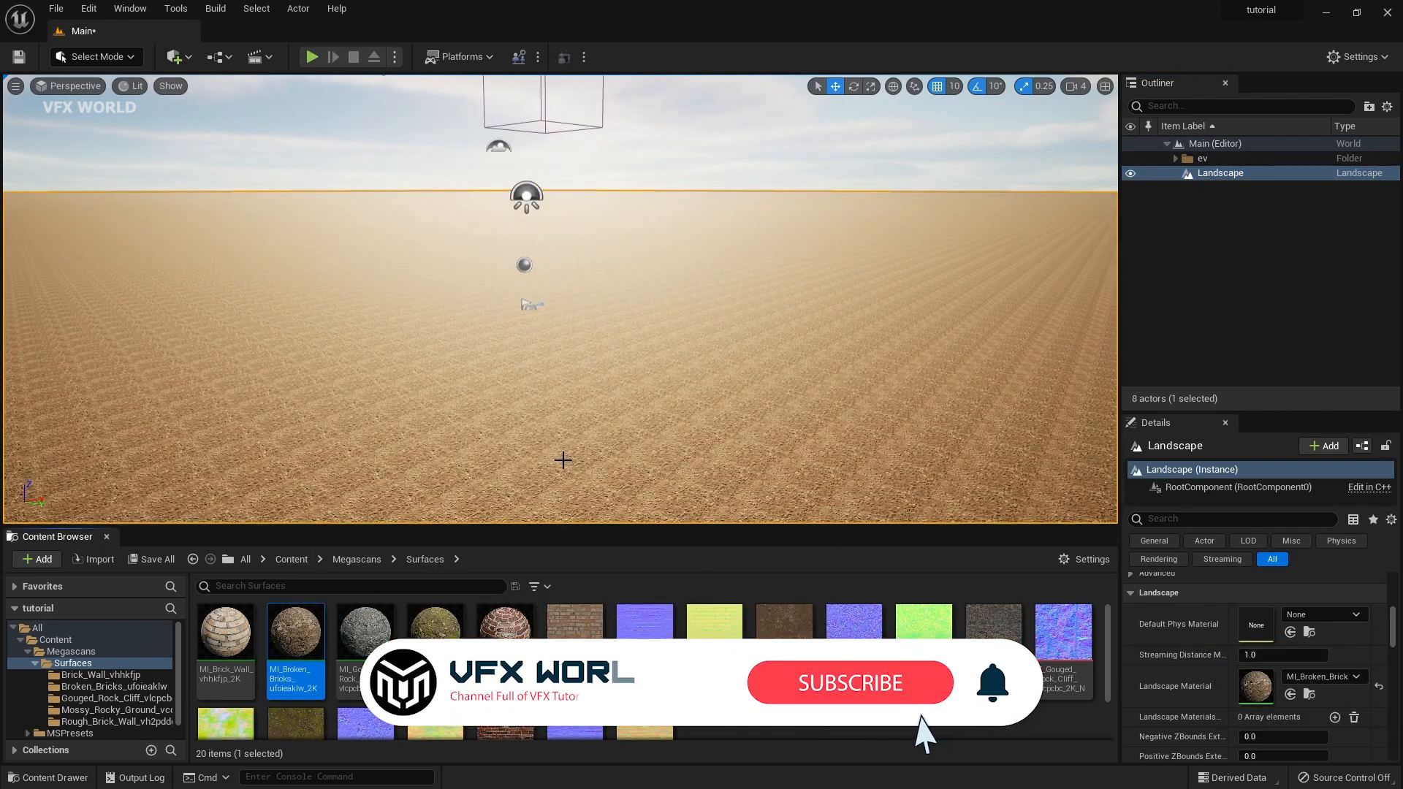
scroll(640, 373, up, 2)
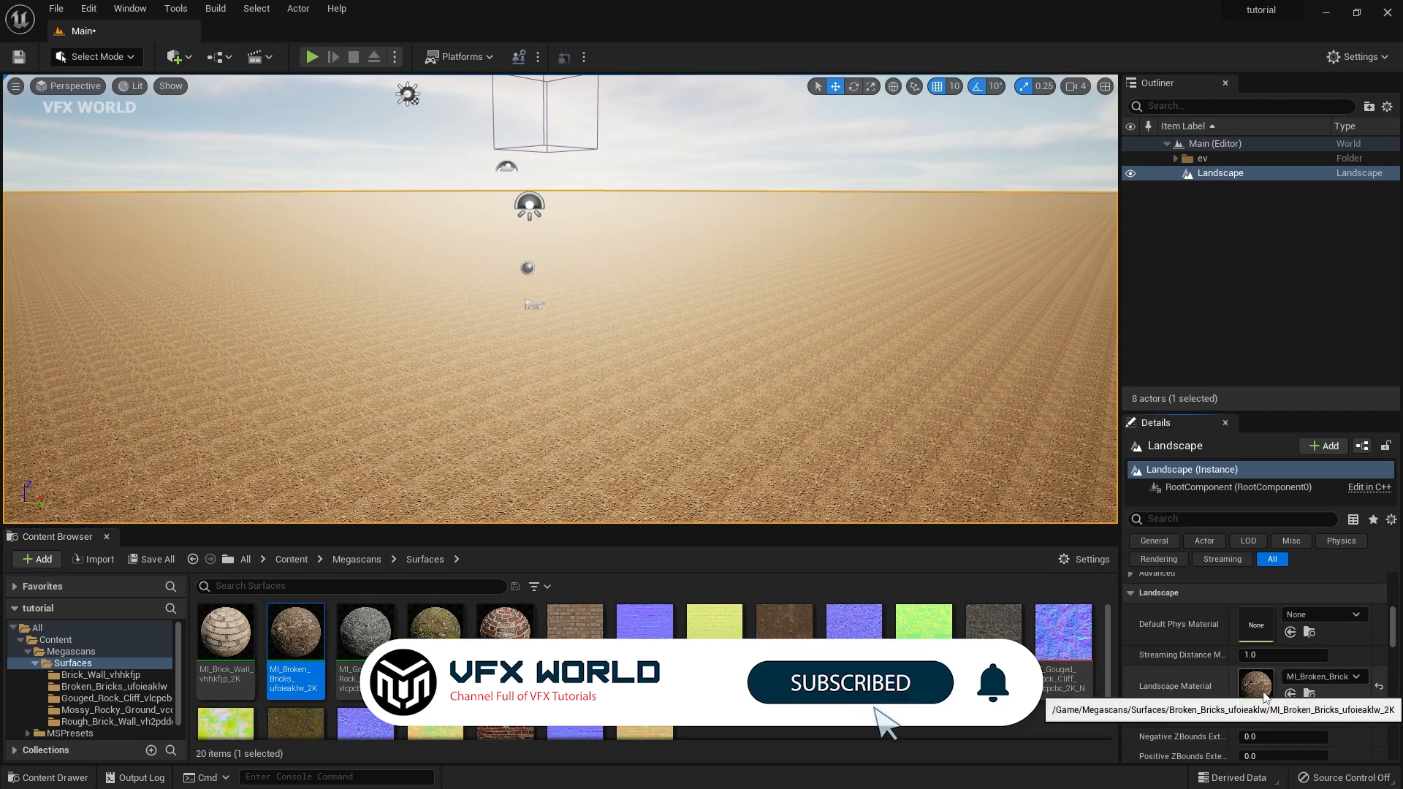
- Open the landscape's Broken Bricks material instance and enable its Tiling/Offset override
double_click(1263, 696)
scroll(1028, 427, down, 5)
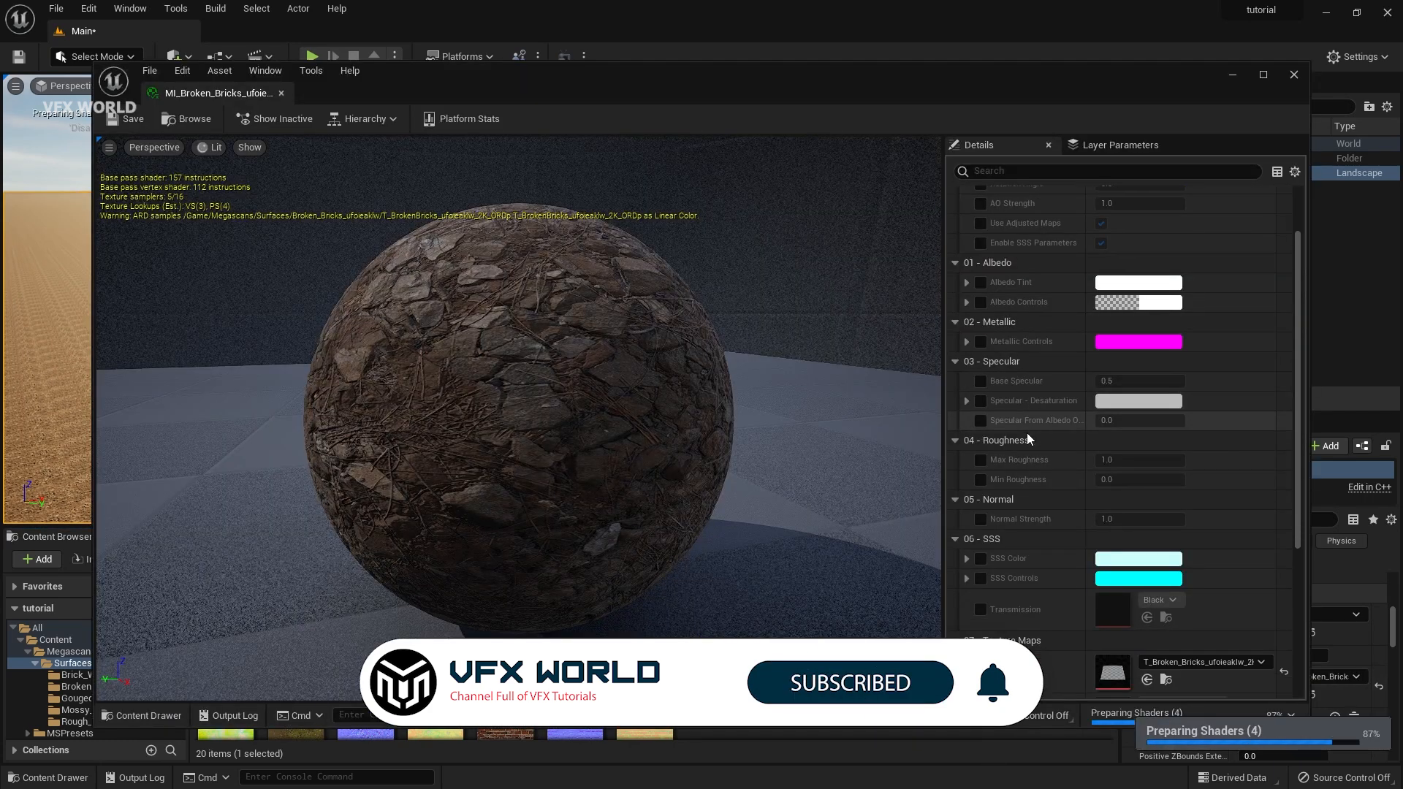
scroll(1028, 436, down, 5)
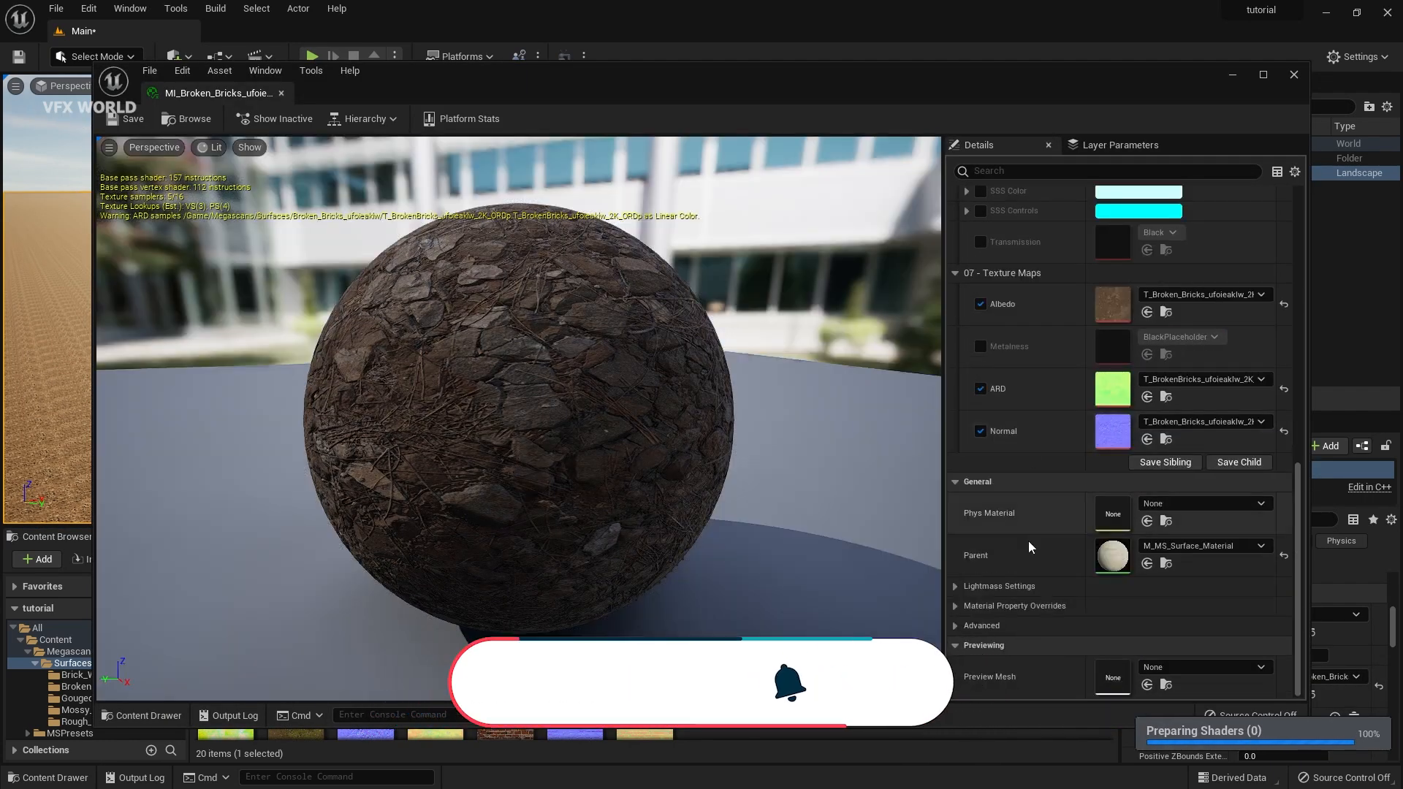
click(1058, 174)
text(ti)
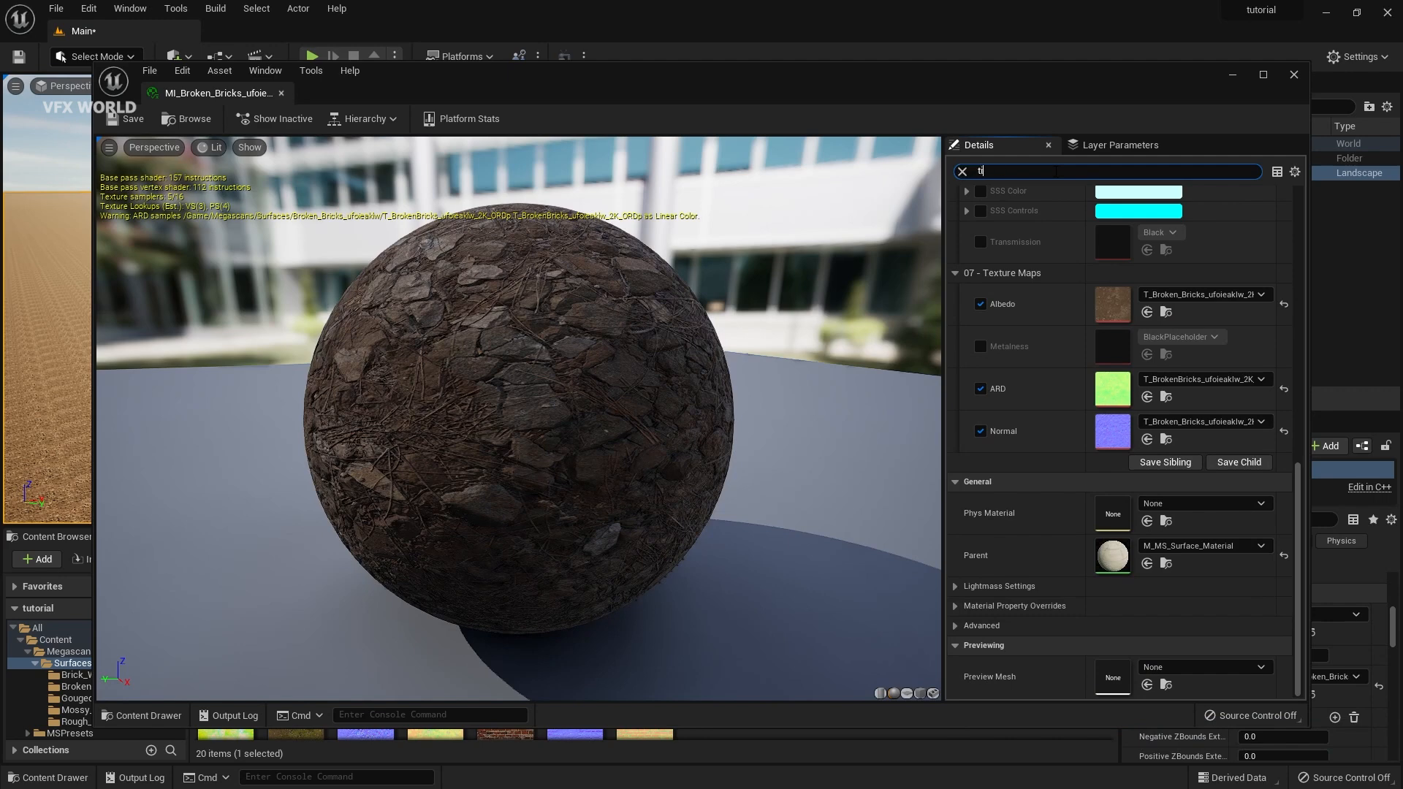
text(l)
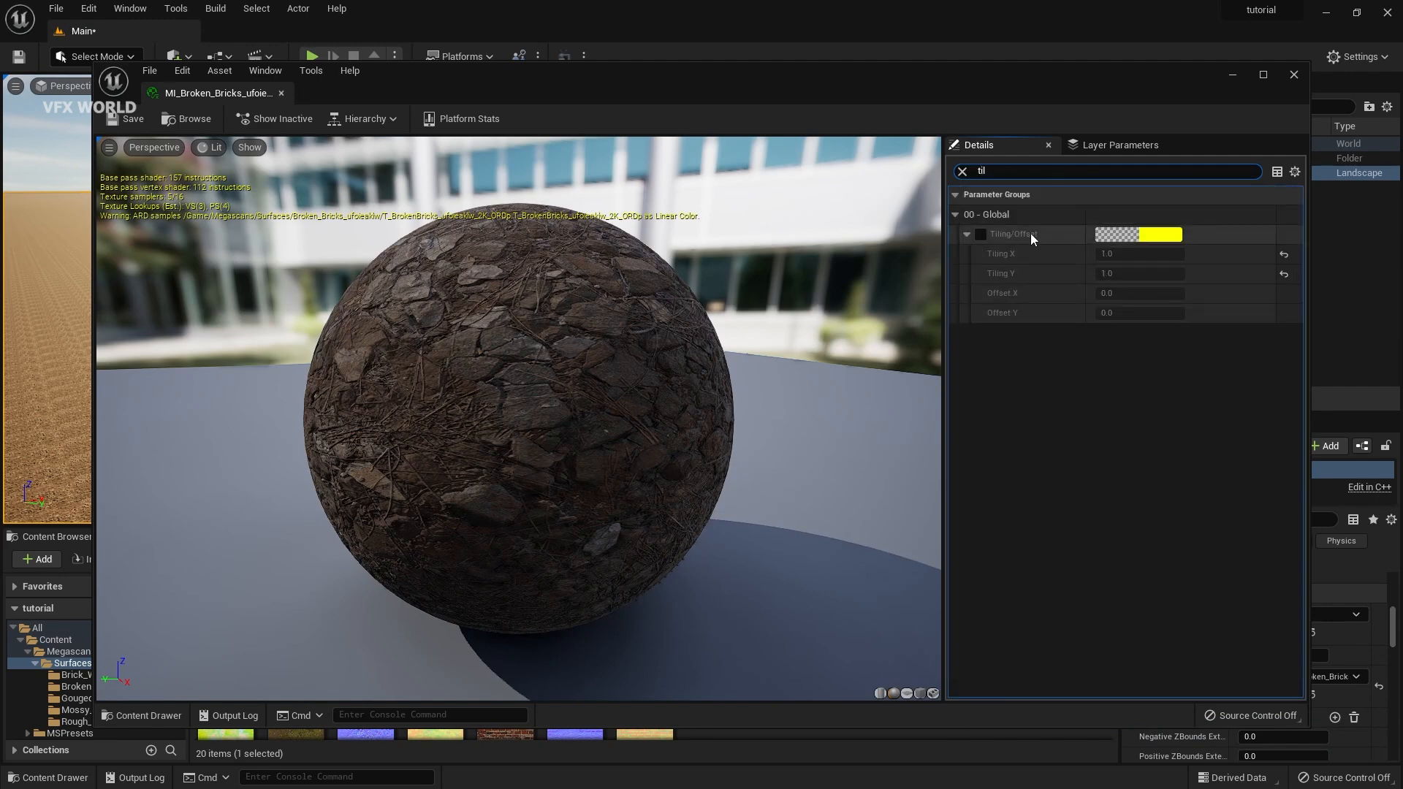
click(980, 234)
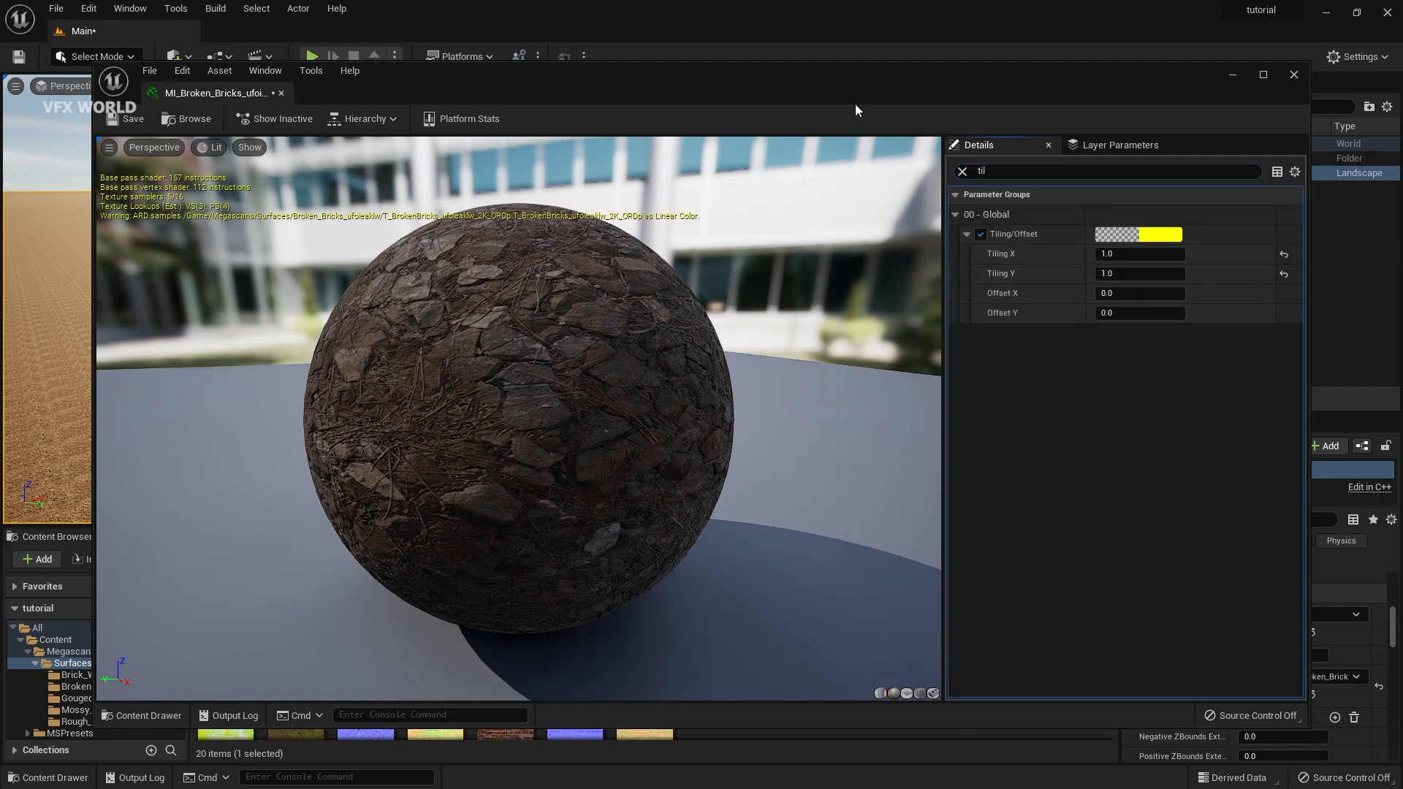
- Set Tiling X and Tiling Y to 0.1 in the Broken Bricks material instance and save it
drag(855, 95, 870, 361)
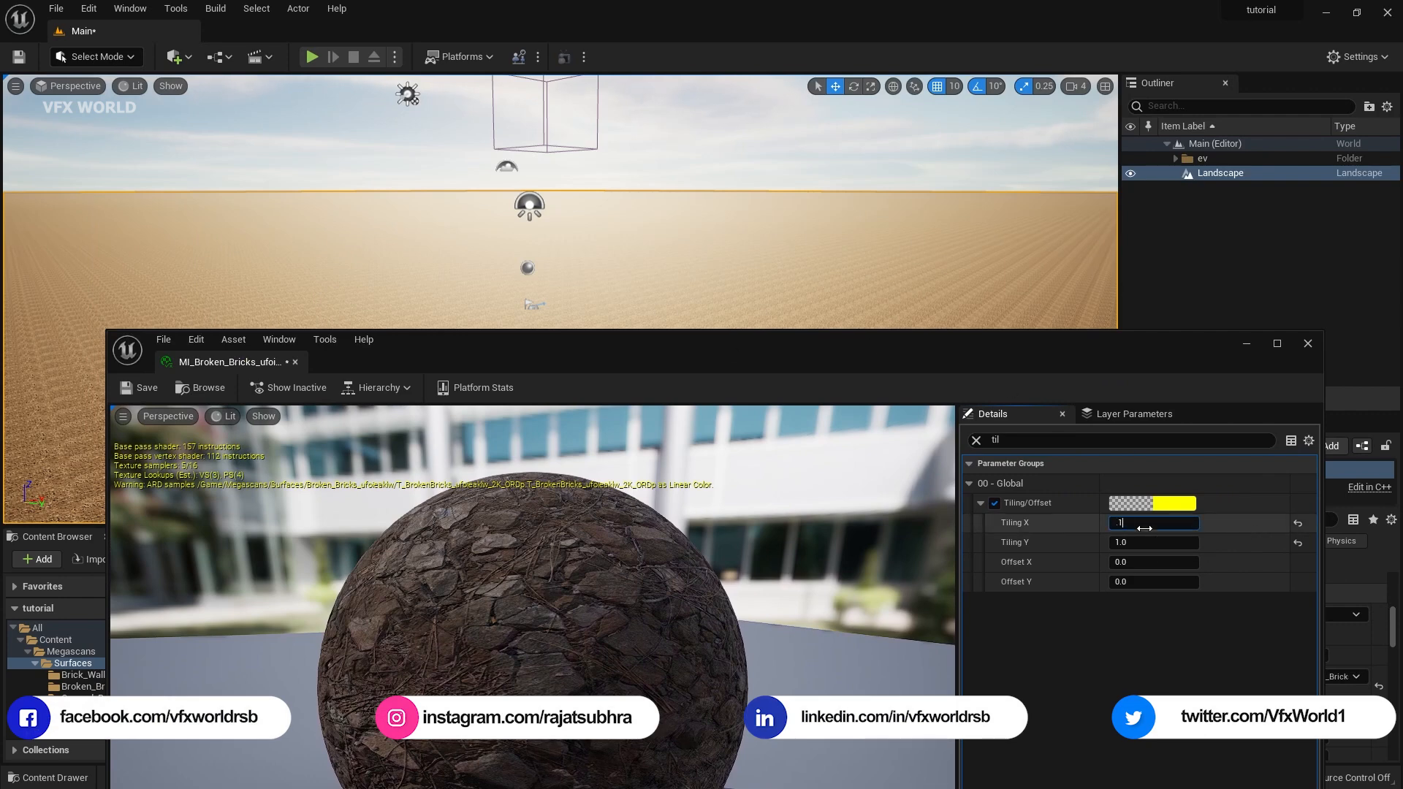
key(Tab)
text(.1)
key(Return)
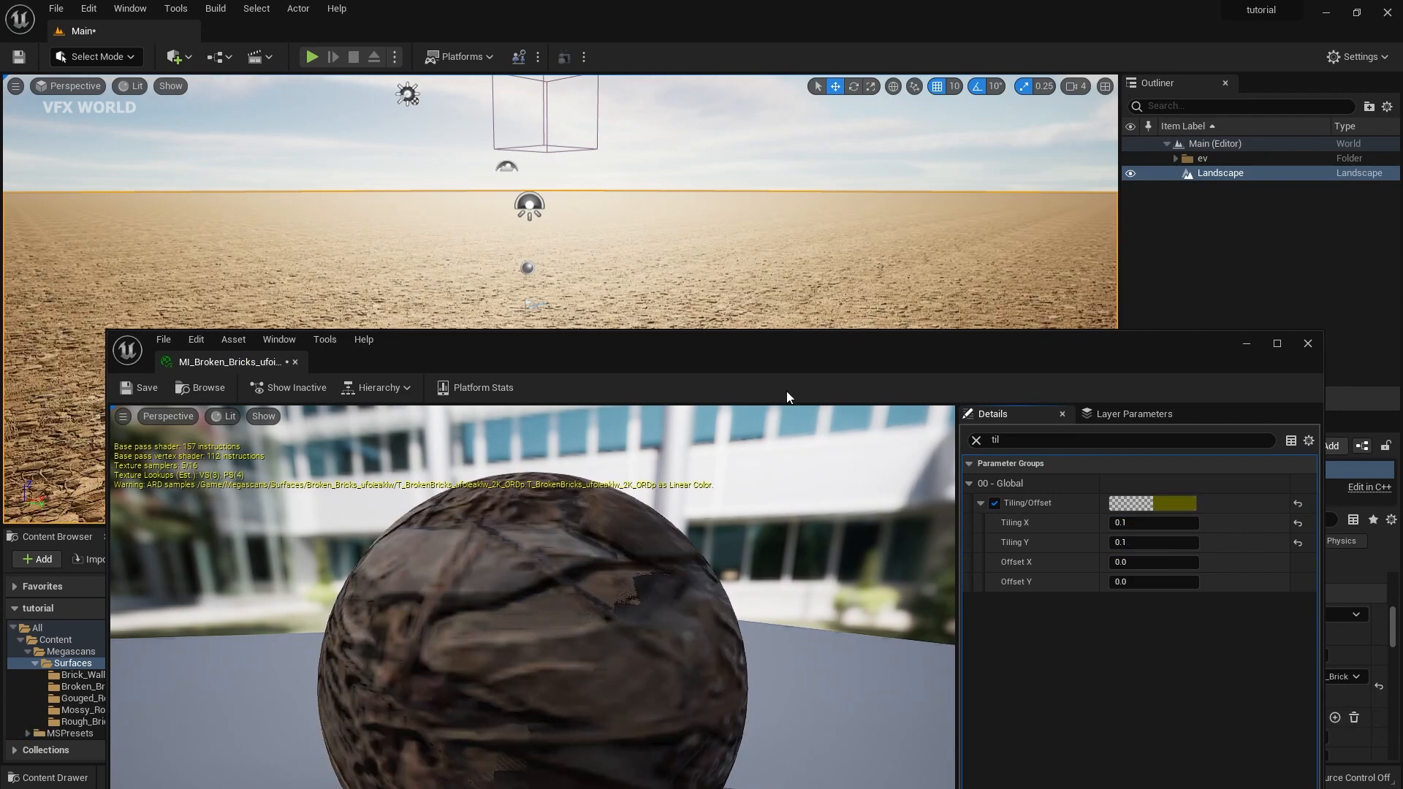
click(117, 389)
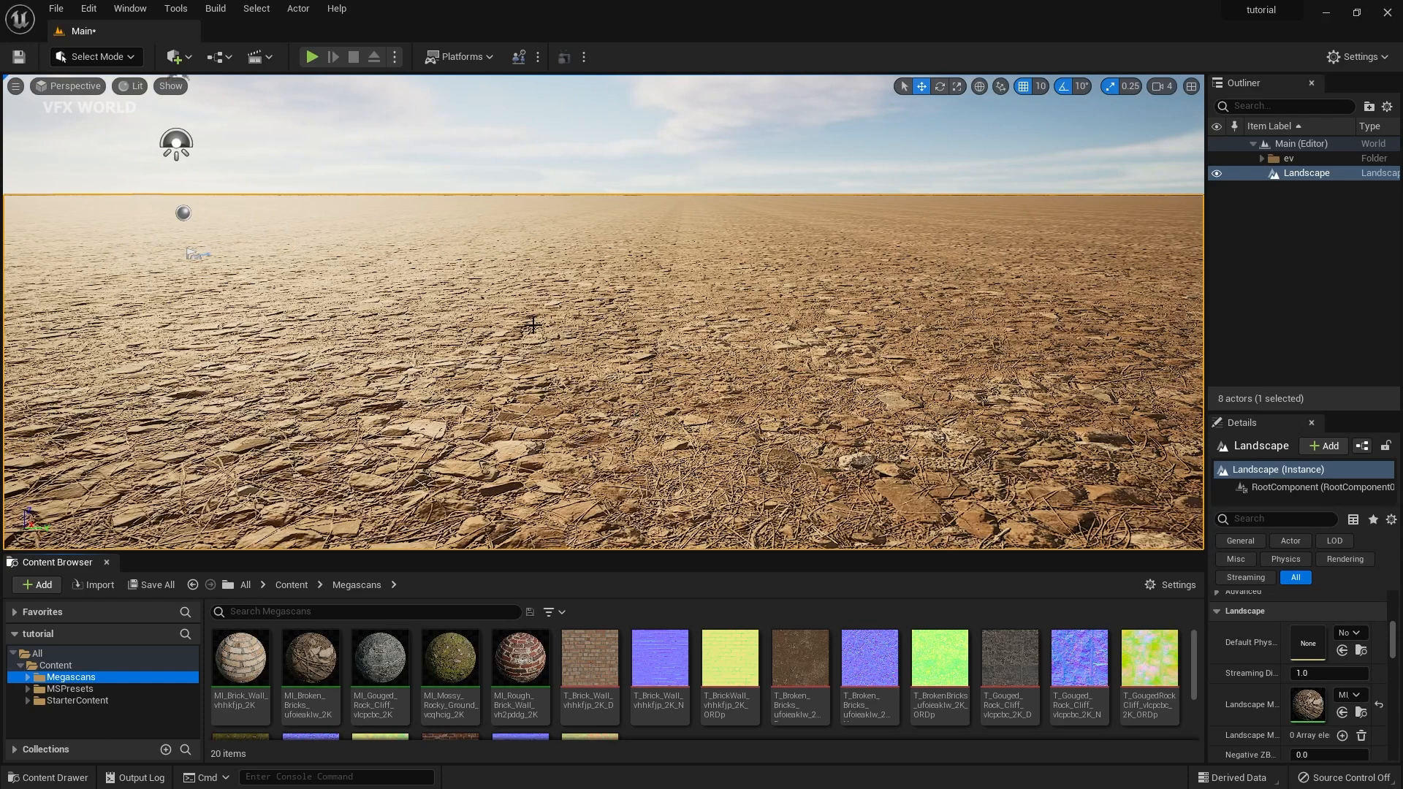
- Add fifteen downloaded sandstone cliff, boulder, formation and rocky ground 3D assets from the local Quixel Bridge library to the project
click(187, 58)
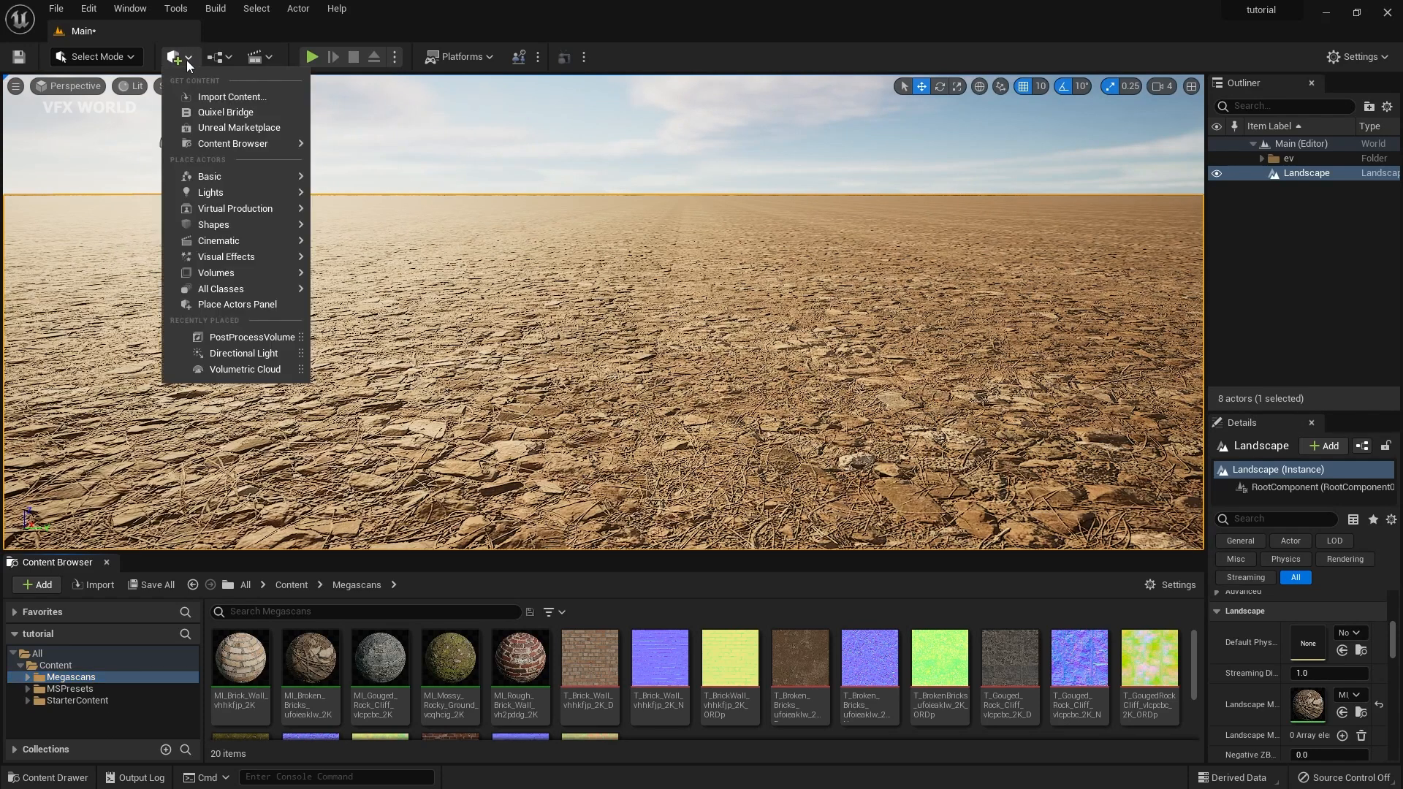
click(209, 111)
scroll(684, 371, up, 8)
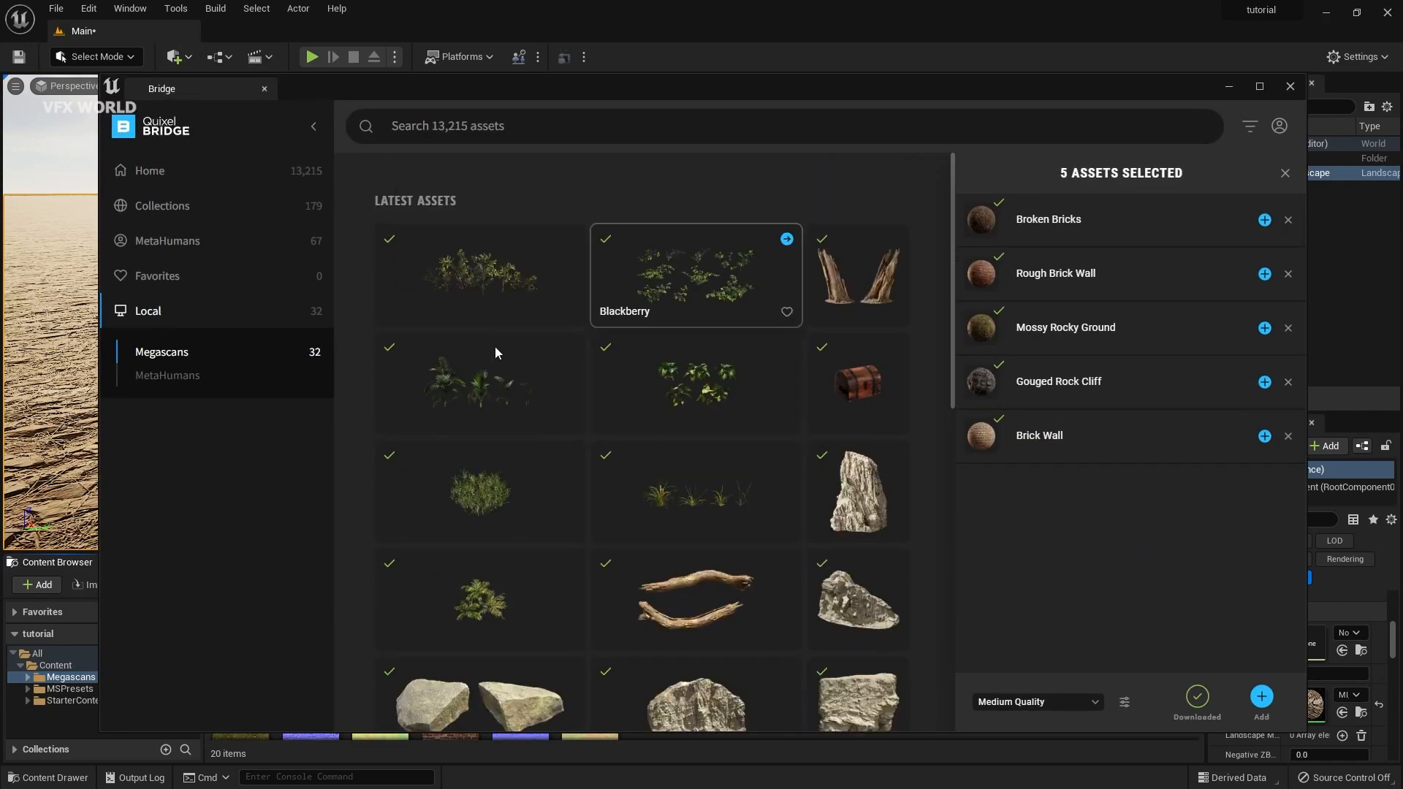
scroll(656, 408, down, 3)
click(841, 219)
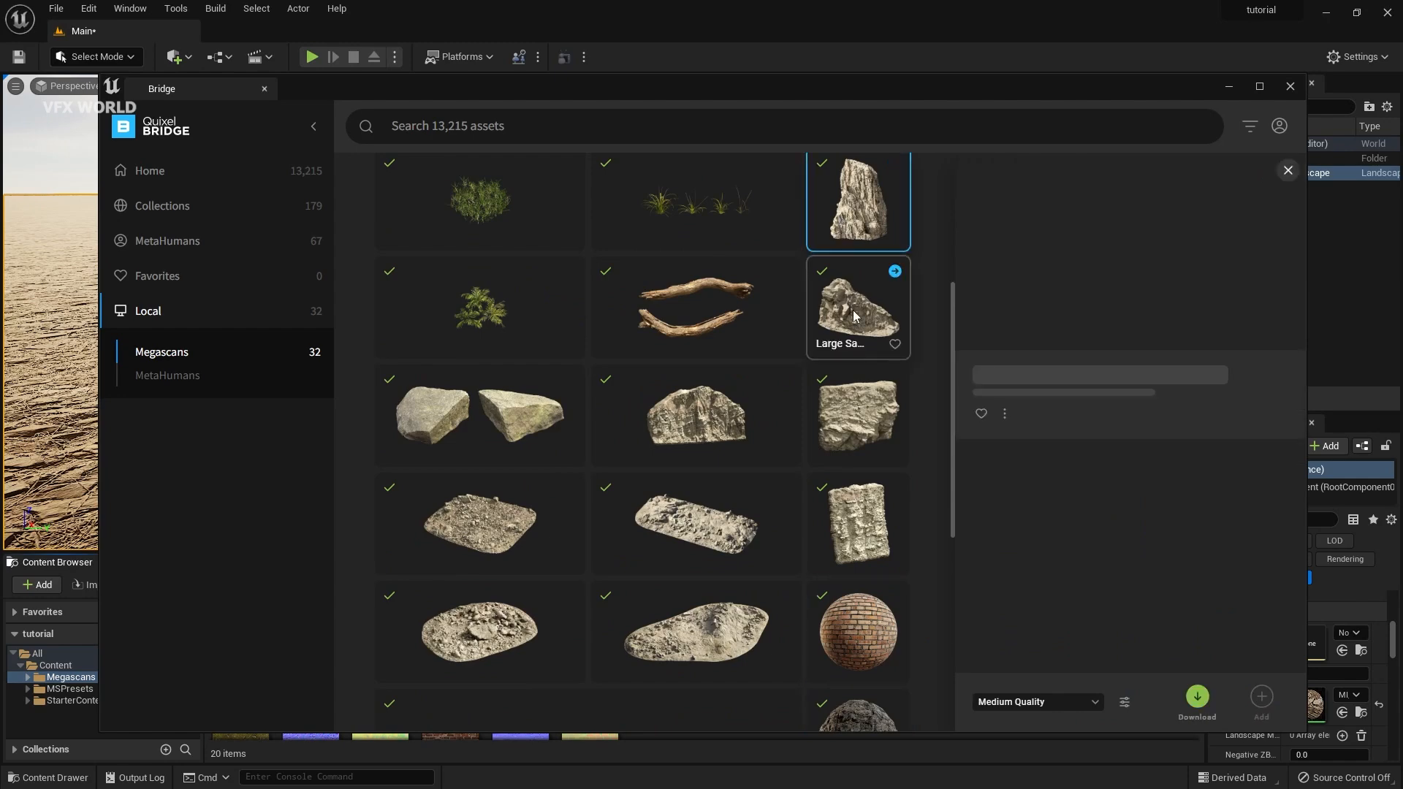
ctrl+click(857, 310)
ctrl+click(859, 415)
ctrl+click(518, 423)
ctrl+click(545, 512)
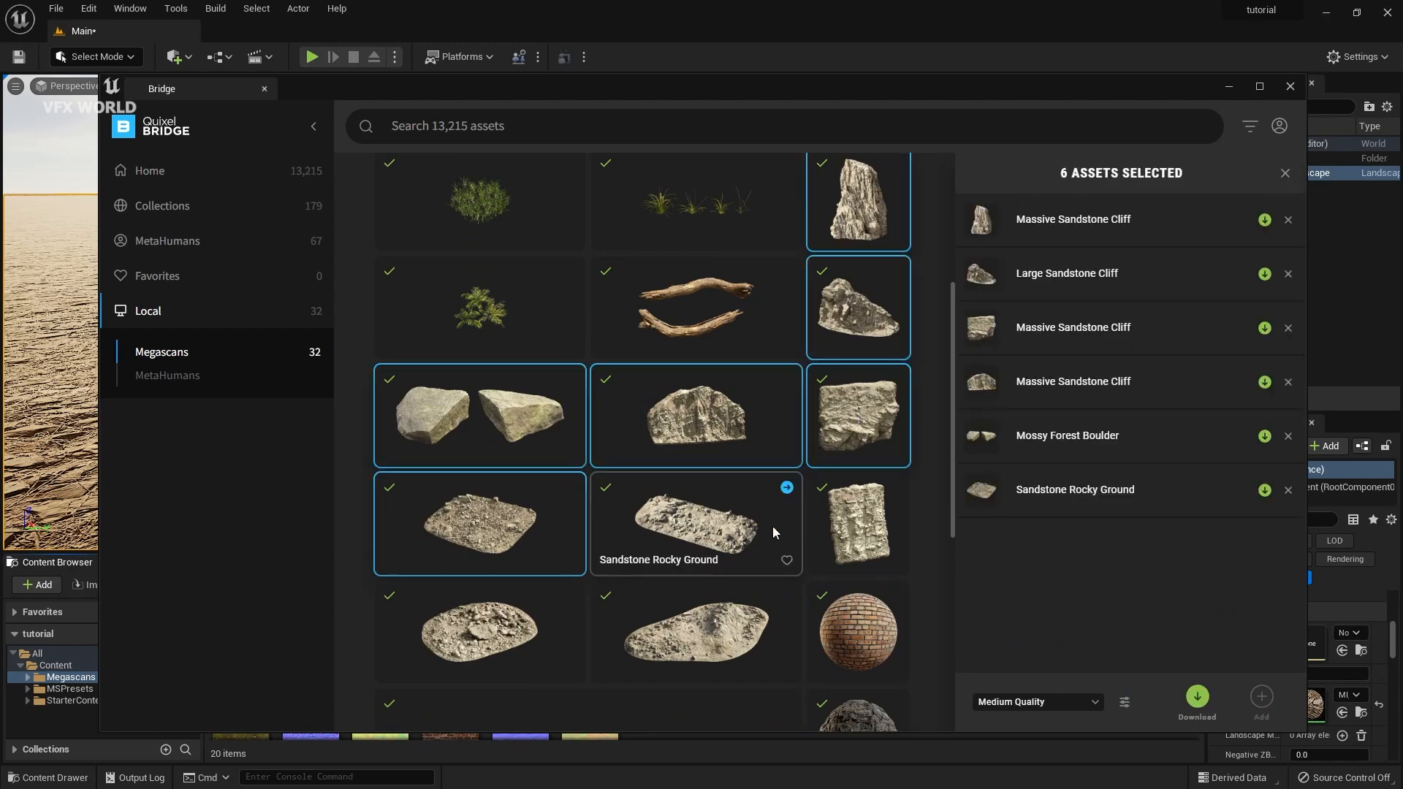
ctrl+click(845, 528)
ctrl+click(700, 631)
scroll(638, 525, down, 6)
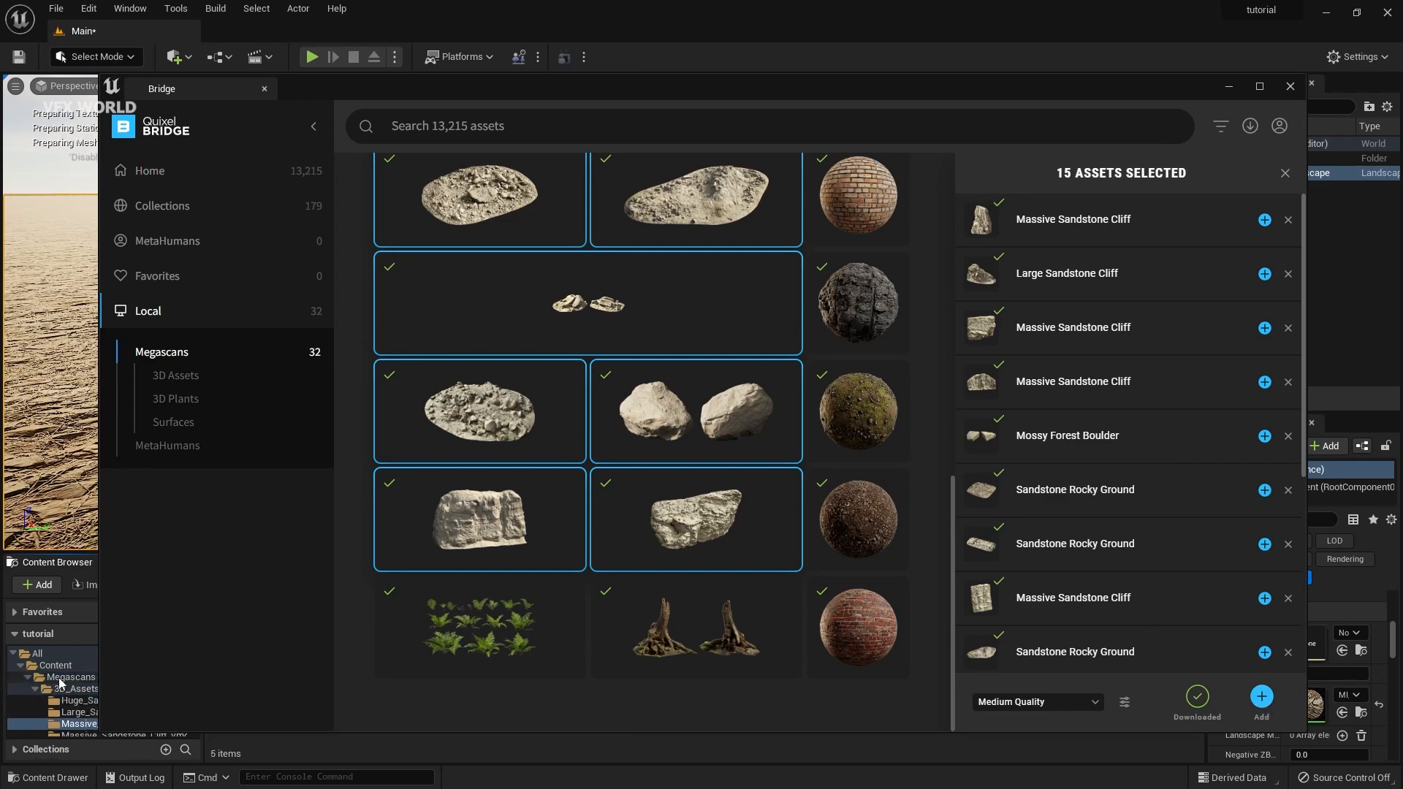
click(1229, 86)
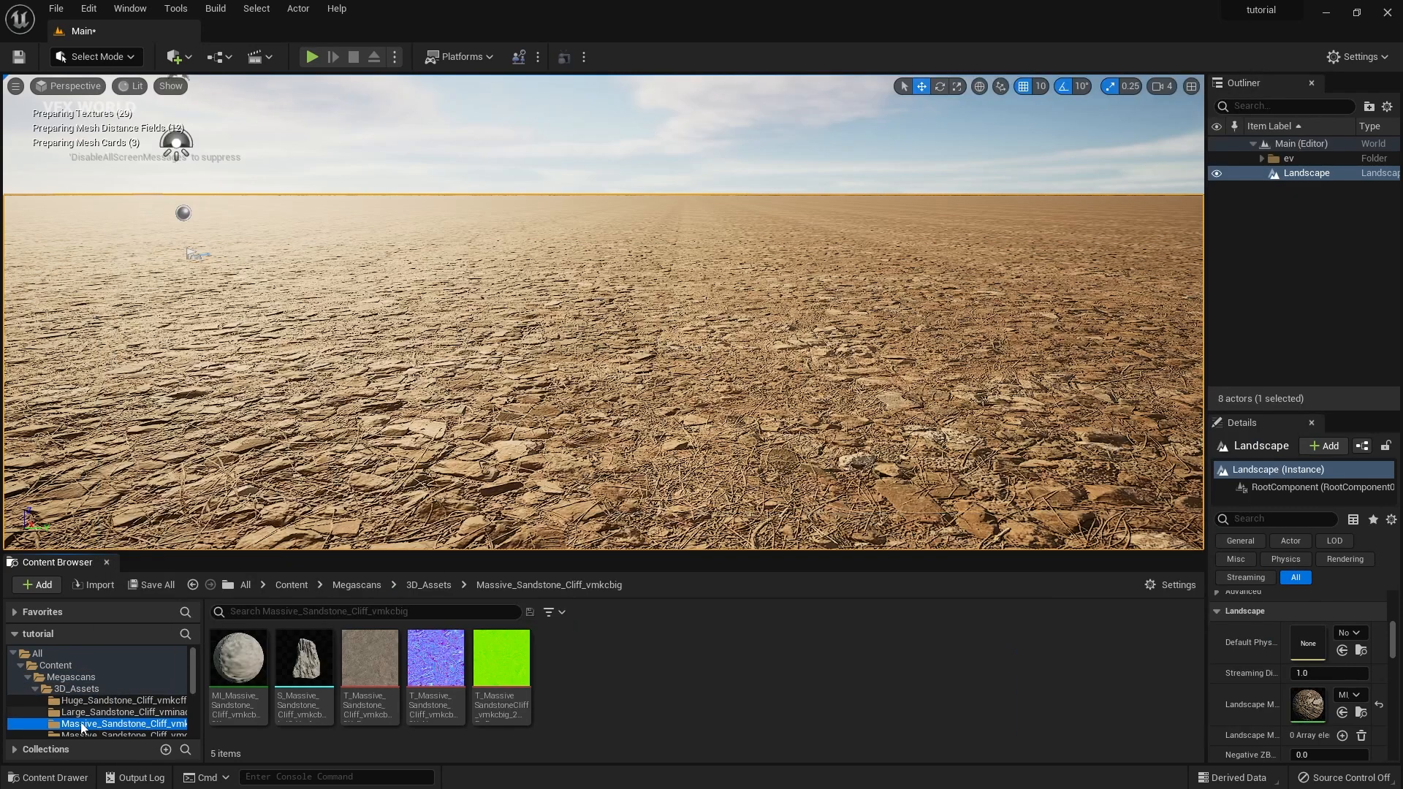
- Show the whole Megascans 3D_Assets folder and filter its contents to Static Mesh only
scroll(68, 720, down, 5)
scroll(73, 716, up, 4)
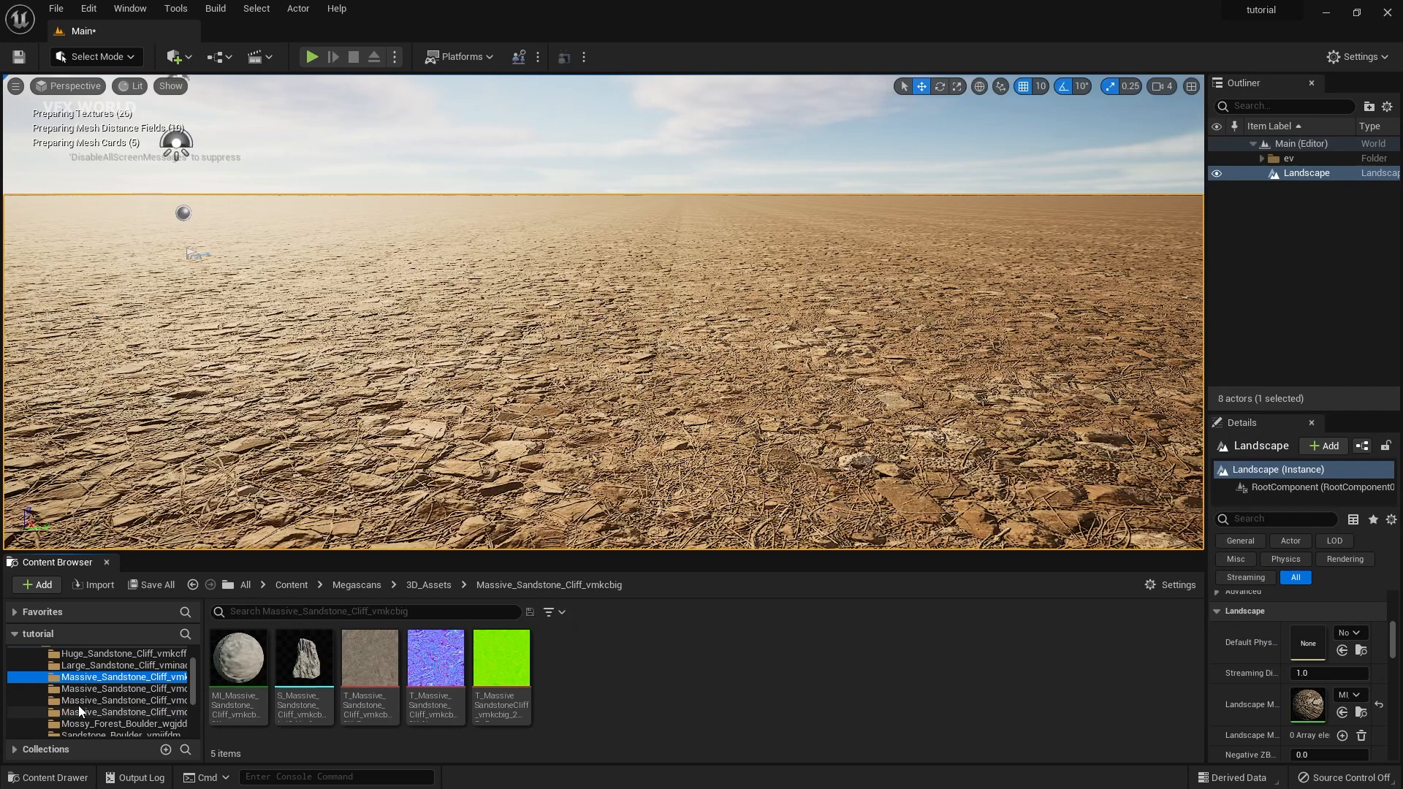
scroll(115, 680, up, 2)
click(113, 689)
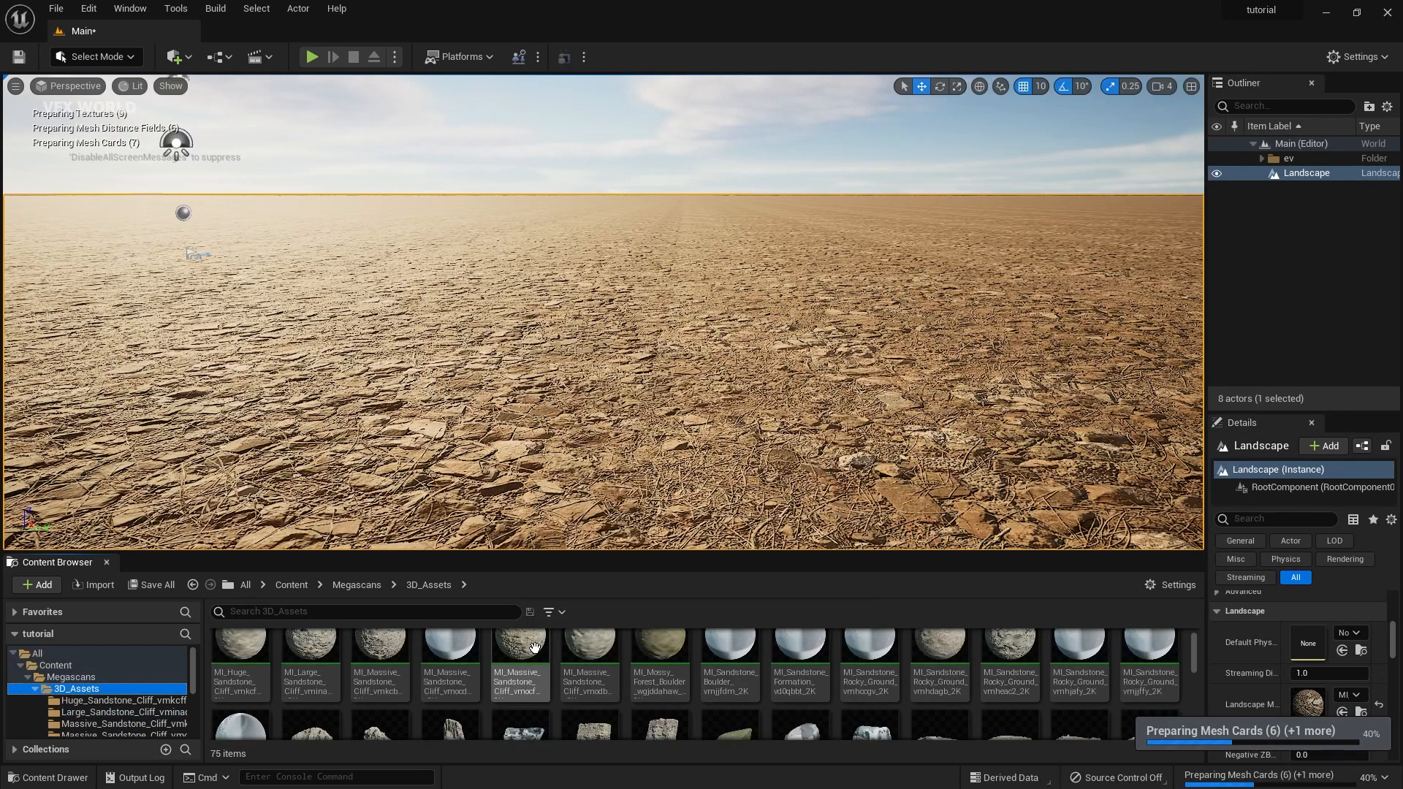
click(553, 612)
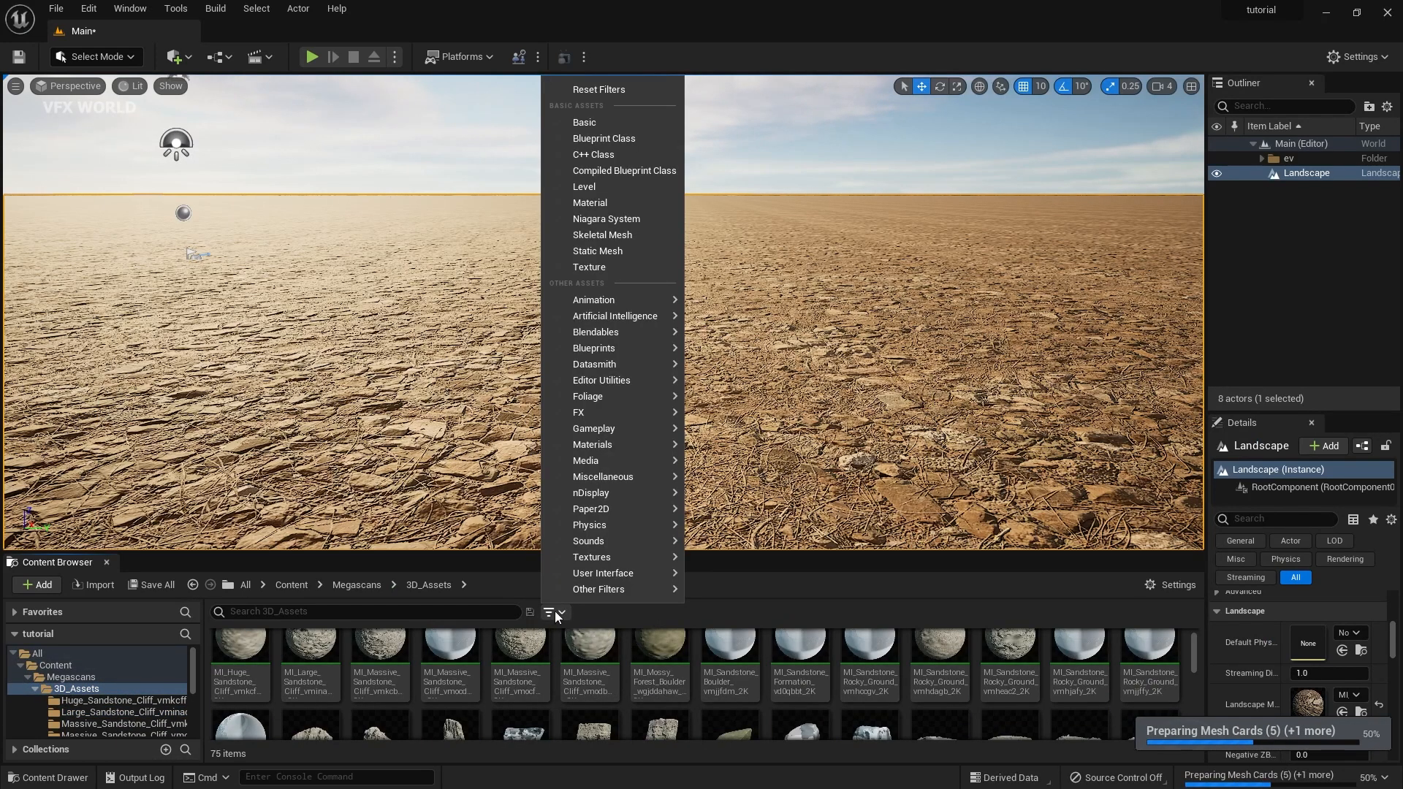
click(582, 251)
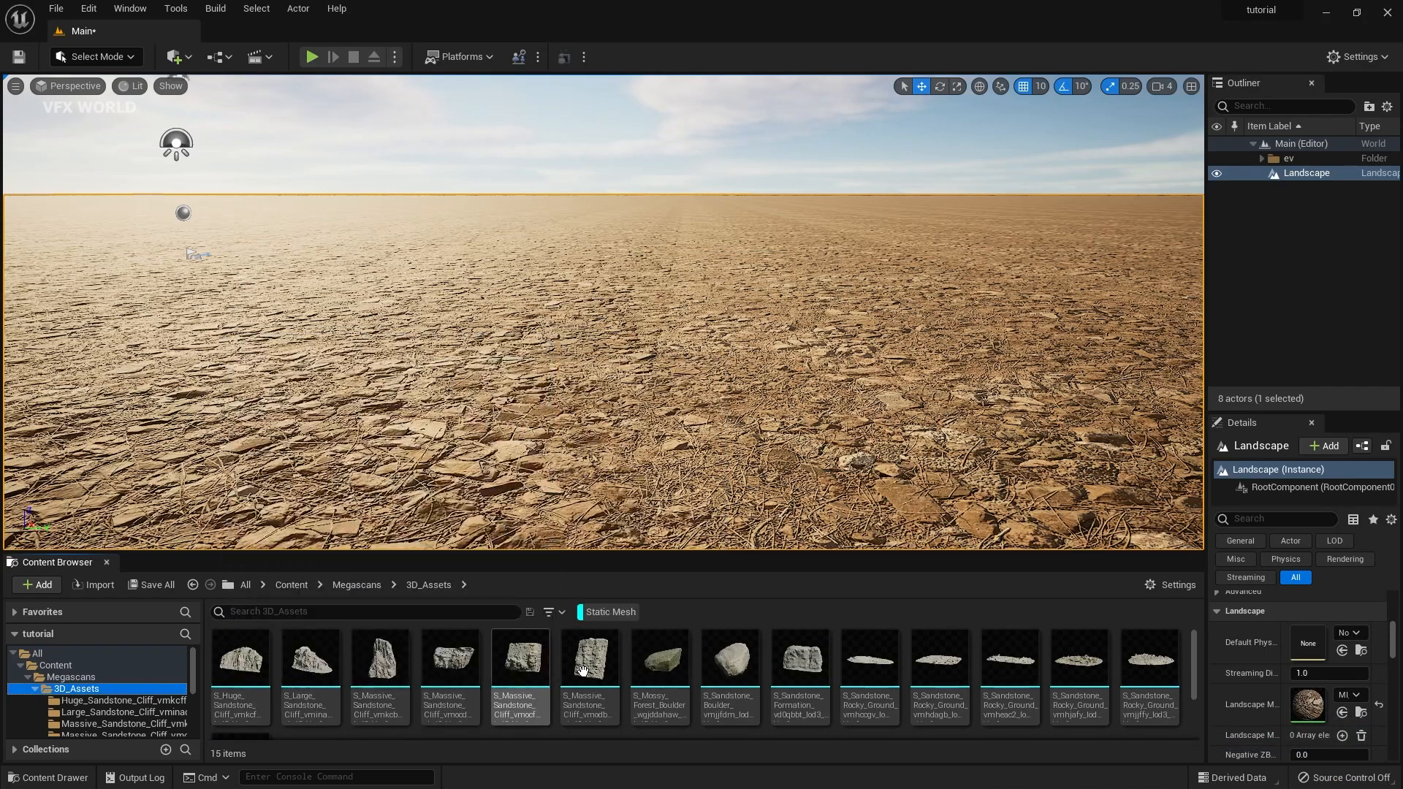
- Place the S_Large_Sandstone_Cliff mesh on the landscape
scroll(526, 344, down, 10)
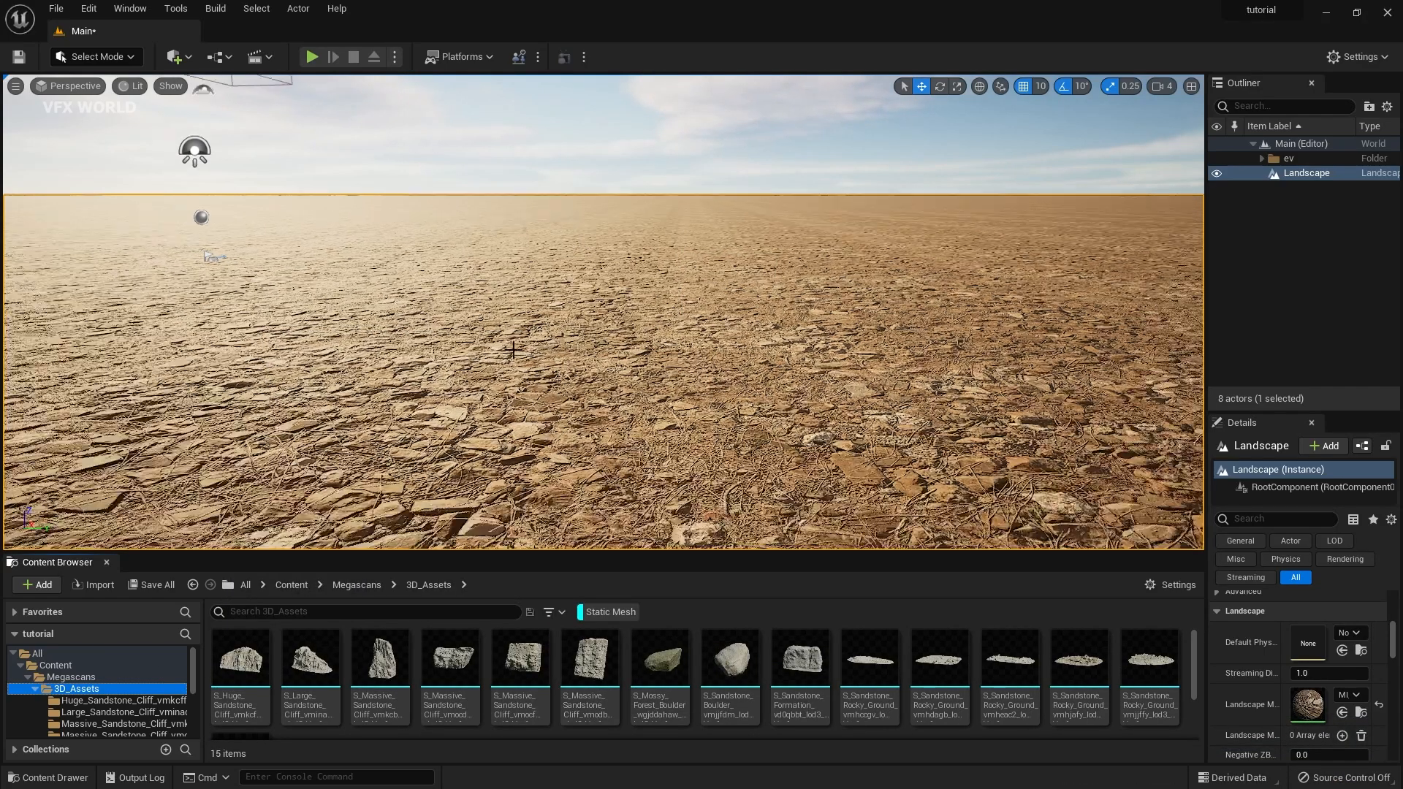
drag(310, 662, 365, 461)
drag(393, 340, 392, 341)
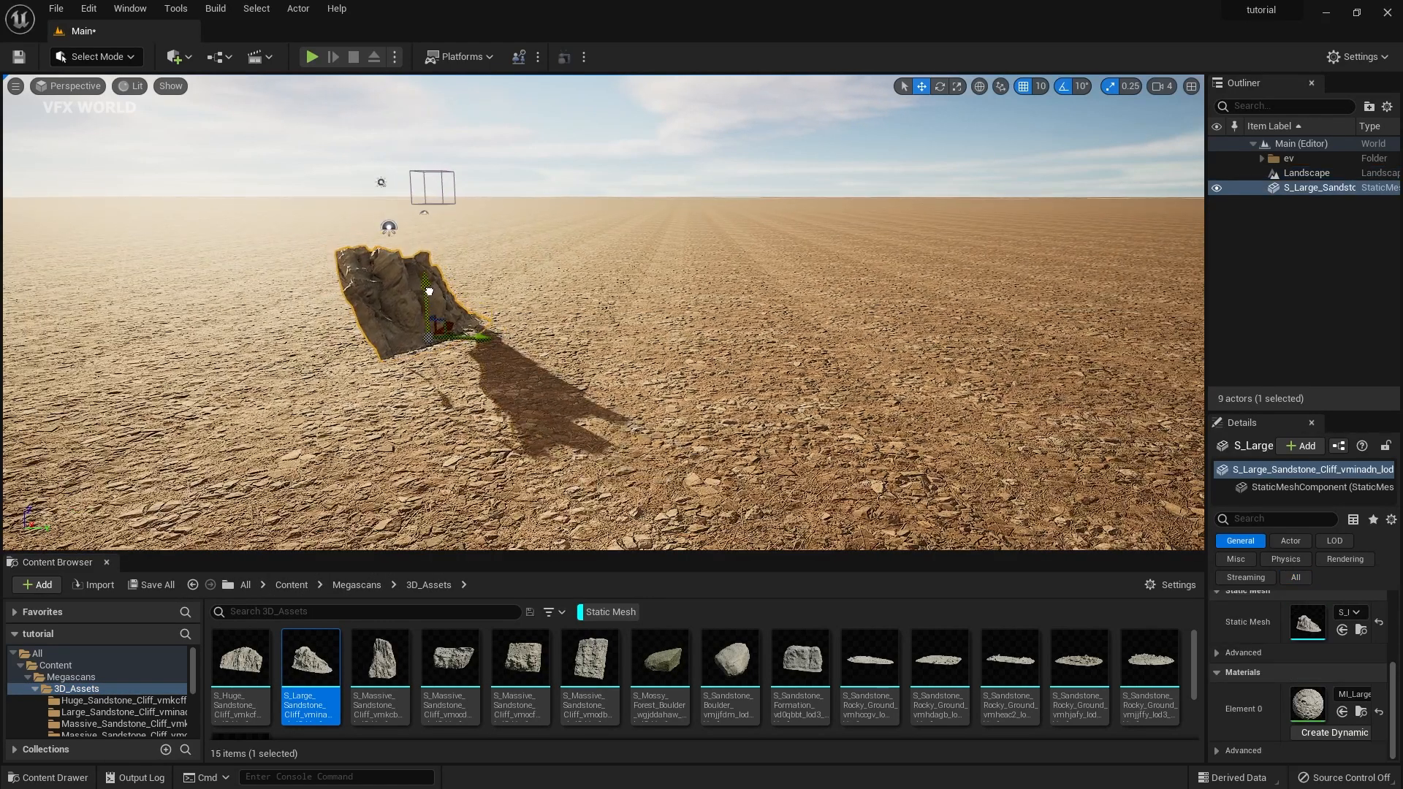
- Rotate the sun's direction so the placed cliff casts its shadow forward and to the left
key(f)
right_drag(451, 381, 489, 381)
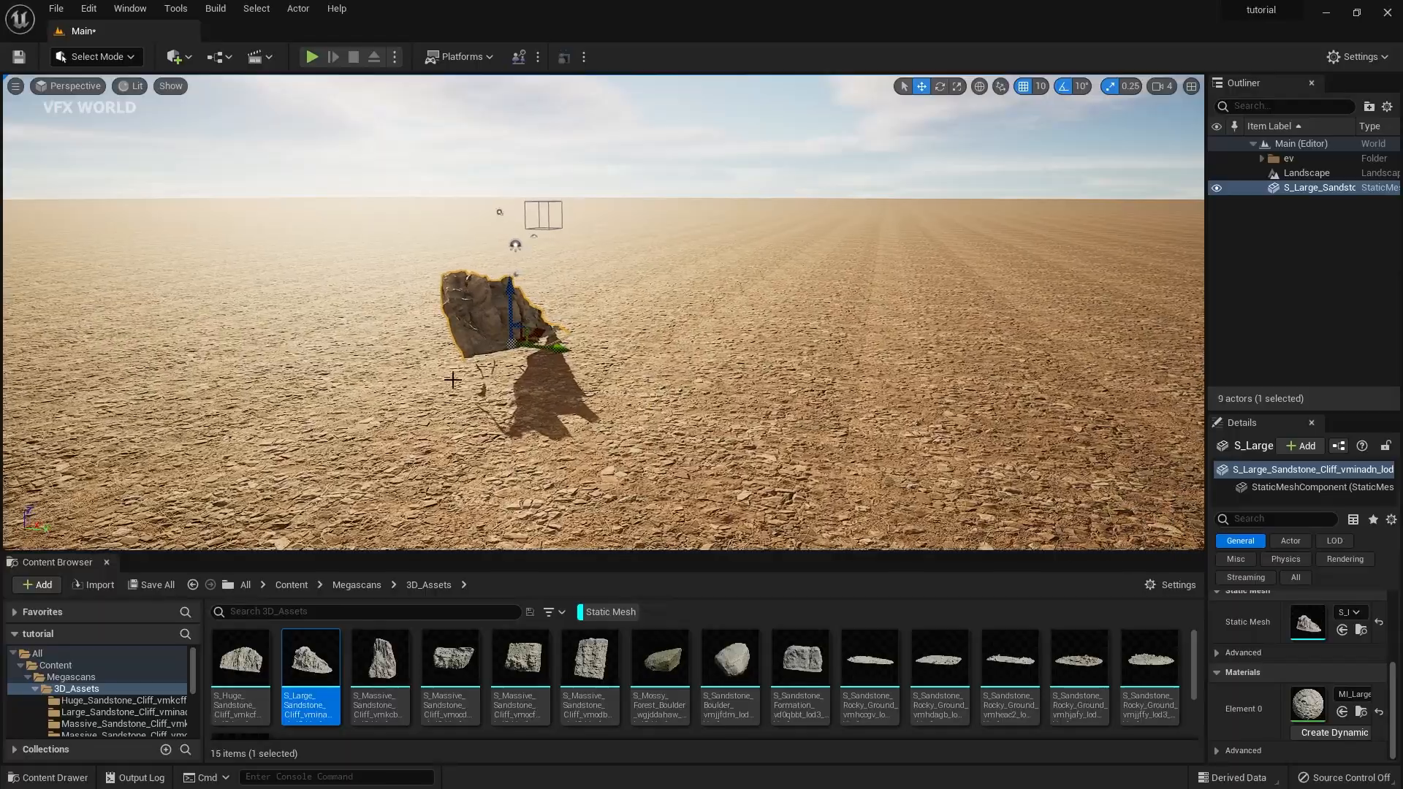
key(w)
right_drag(413, 407, 468, 392)
key(d)
key(a)
key(s)
key(w)
right_drag(532, 313, 489, 365)
key(s)
key(ctrl+l)
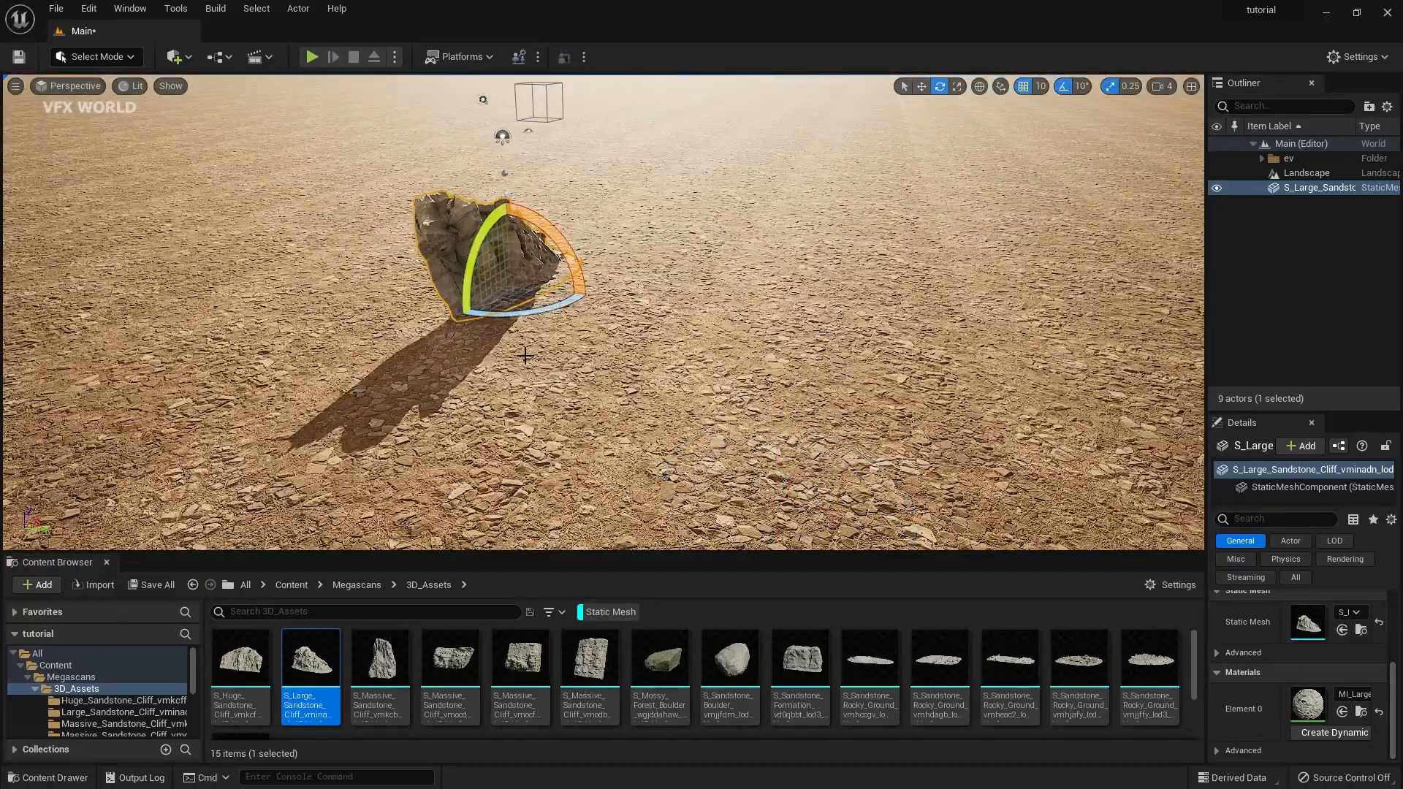
- Scale up the large sandstone cliff uniformly and place a Massive Sandstone Cliff mesh (vmocdh0) beside it
drag(516, 284, 603, 238)
scroll(514, 285, down, 4)
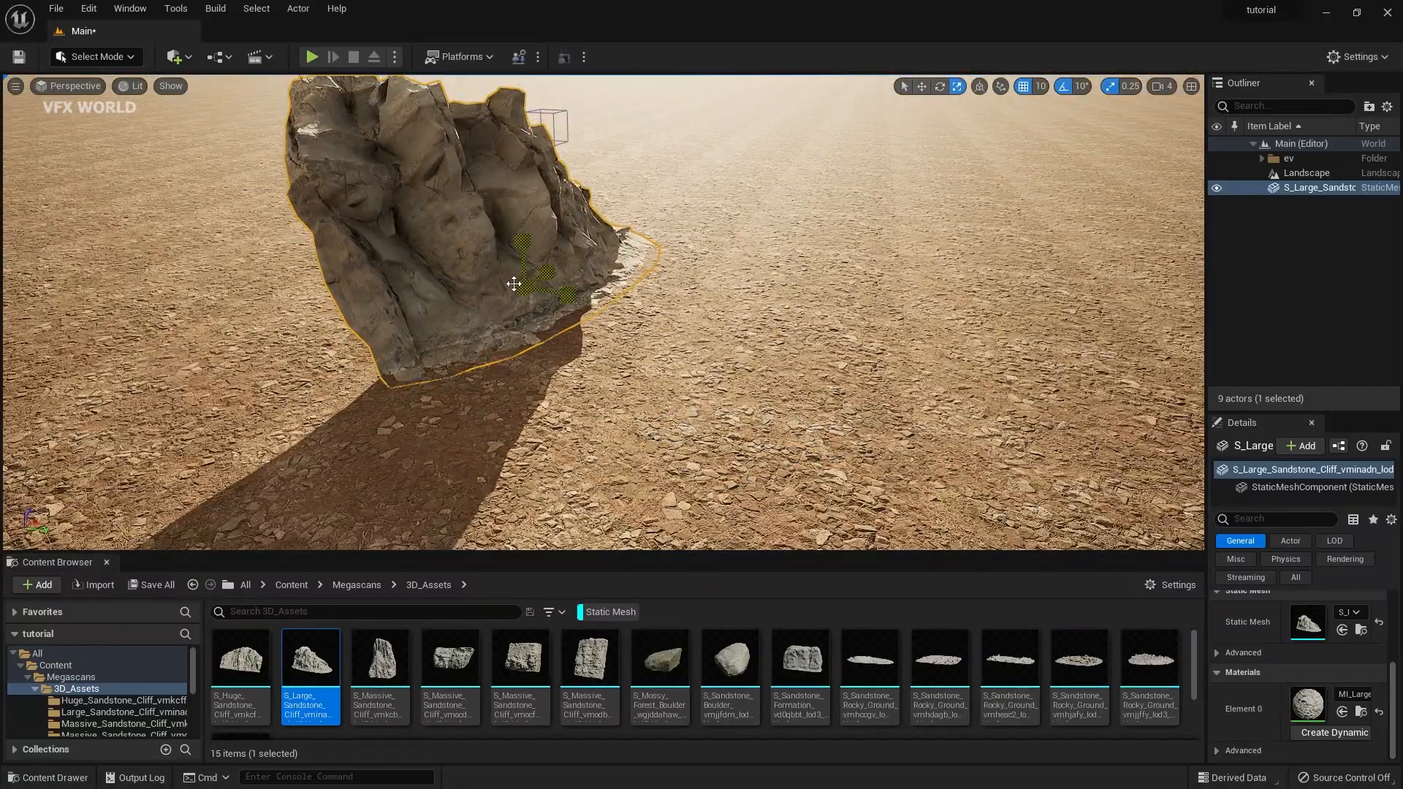
drag(452, 658, 631, 236)
scroll(658, 247, down, 3)
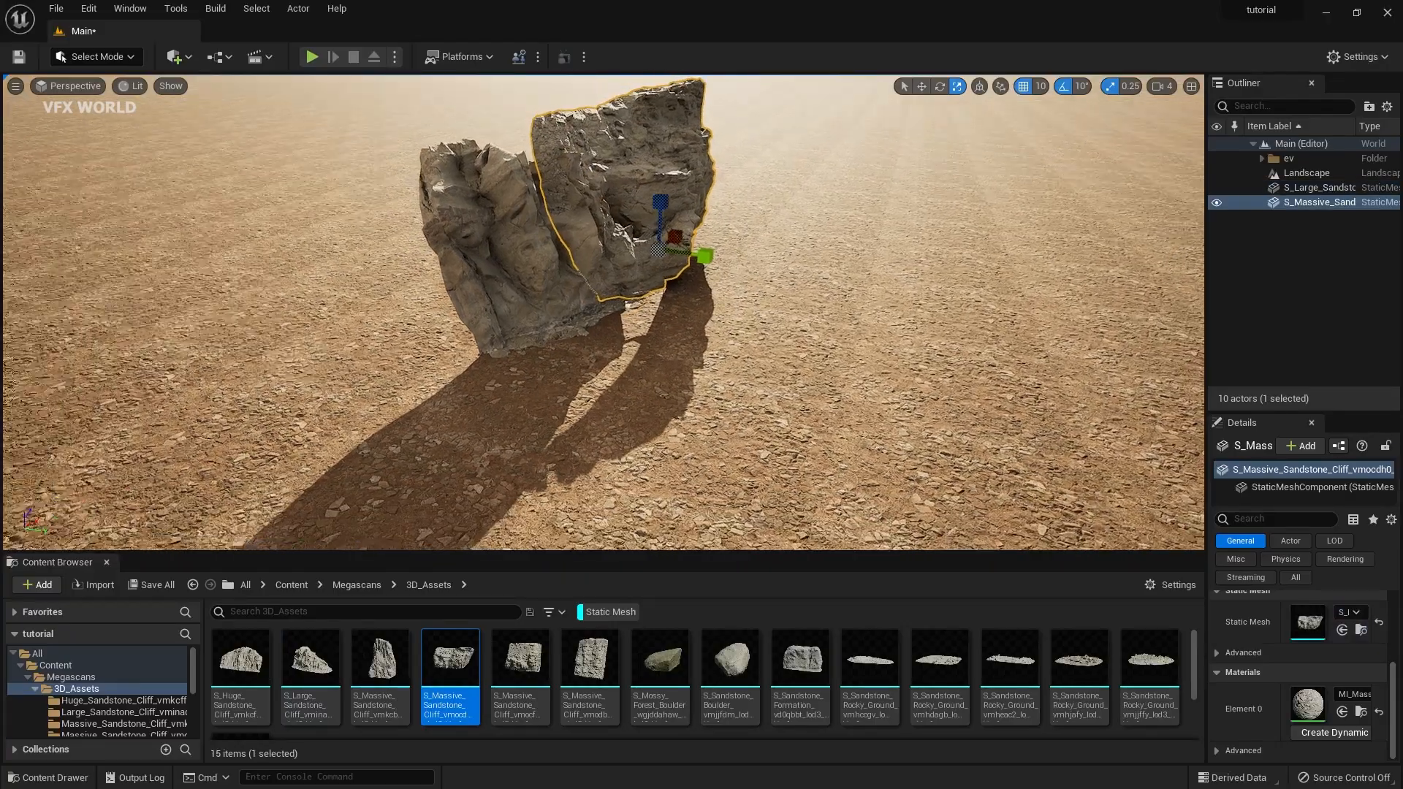
- Build a narrow canyon from further large and massive sandstone cliffs, with boulders and rock formations along its walls
right_drag(473, 340, 555, 340)
key(w)
scroll(474, 340, up, 5)
right_drag(461, 345, 387, 339)
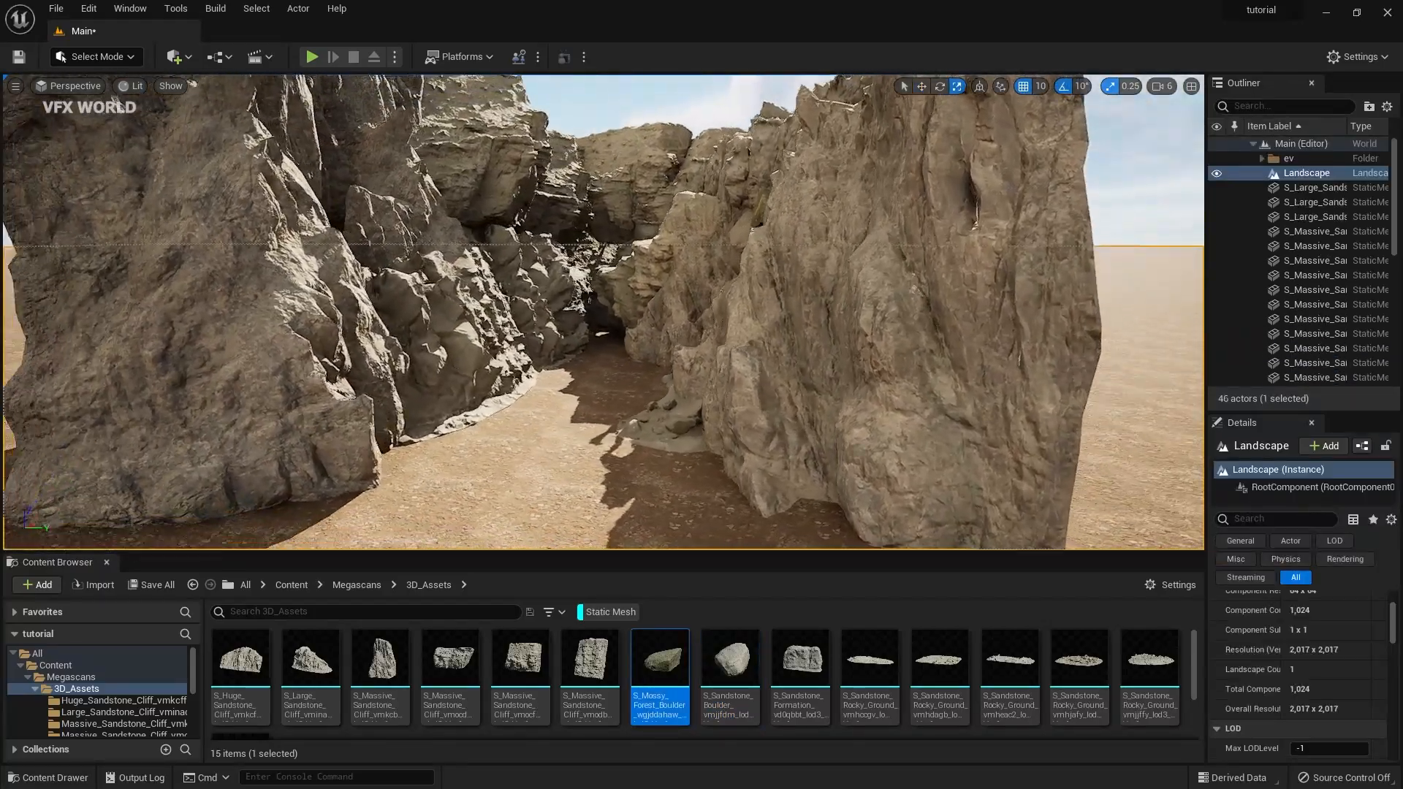
mouse_move(541, 321)
right_down()
mouse_move(526, 322)
mouse_move(541, 321)
right_up()
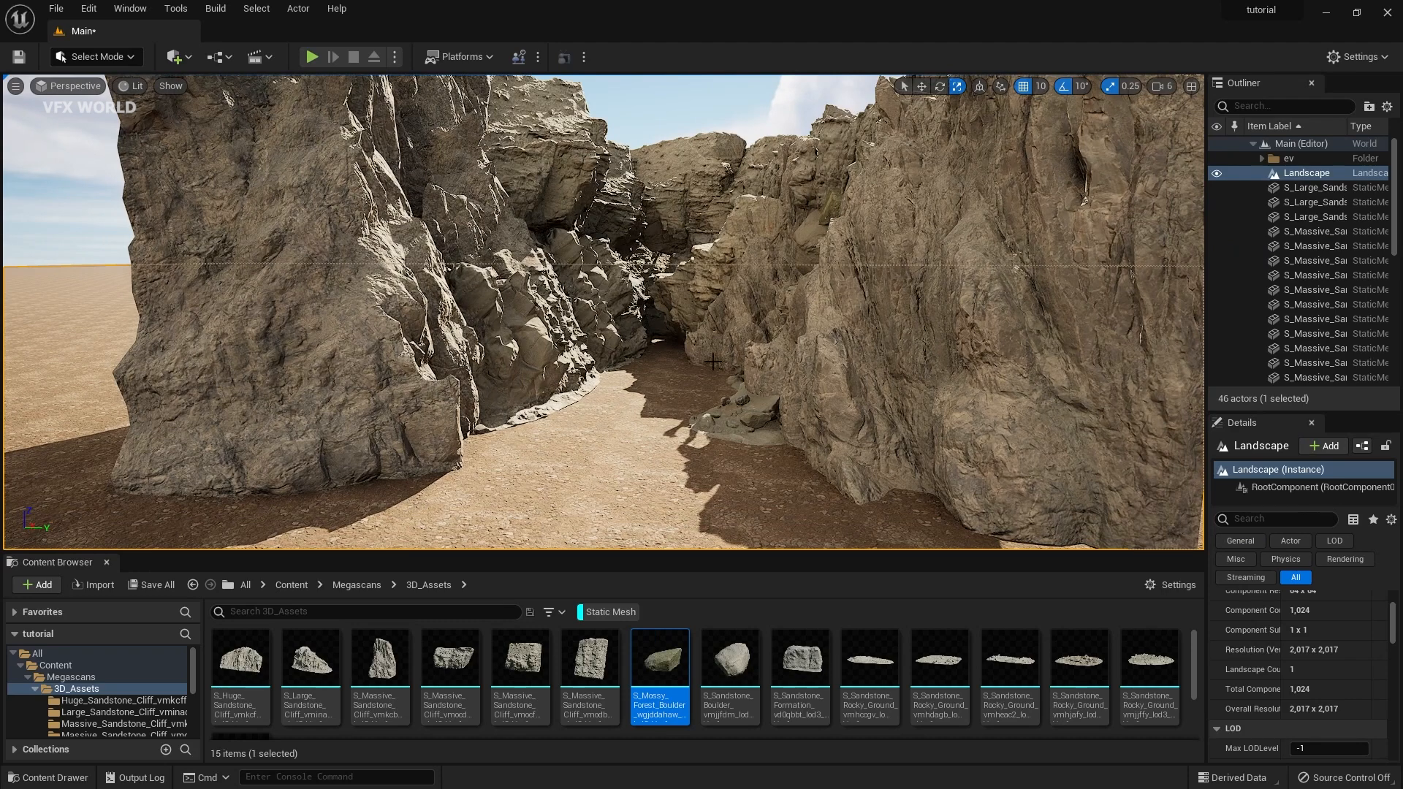
- Place two S_Sandstone_Rocky_Ground_vmjjfiv meshes at the foot of the left cliff by the canyon entrance
scroll(345, 720, down, 2)
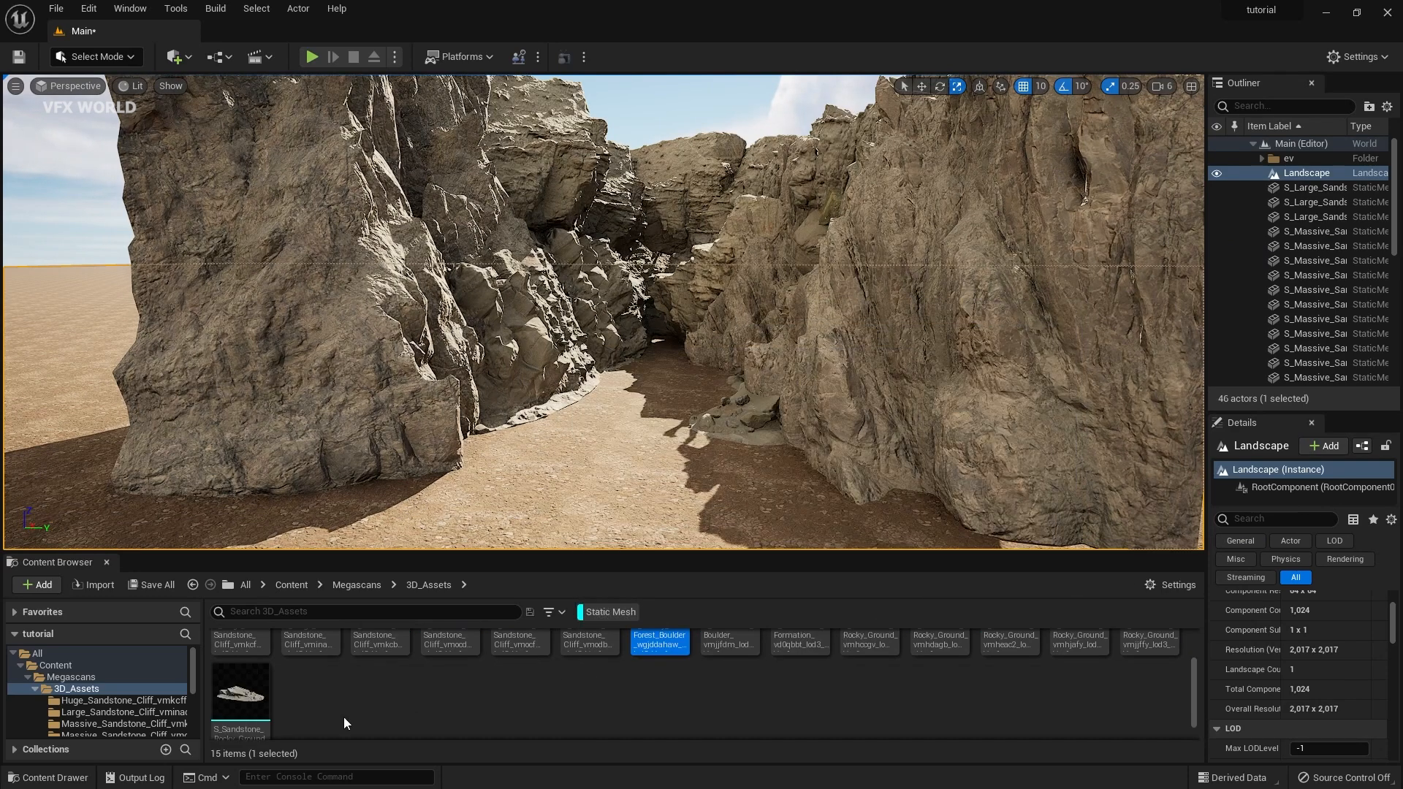
drag(359, 624, 555, 481)
scroll(618, 685, up, 2)
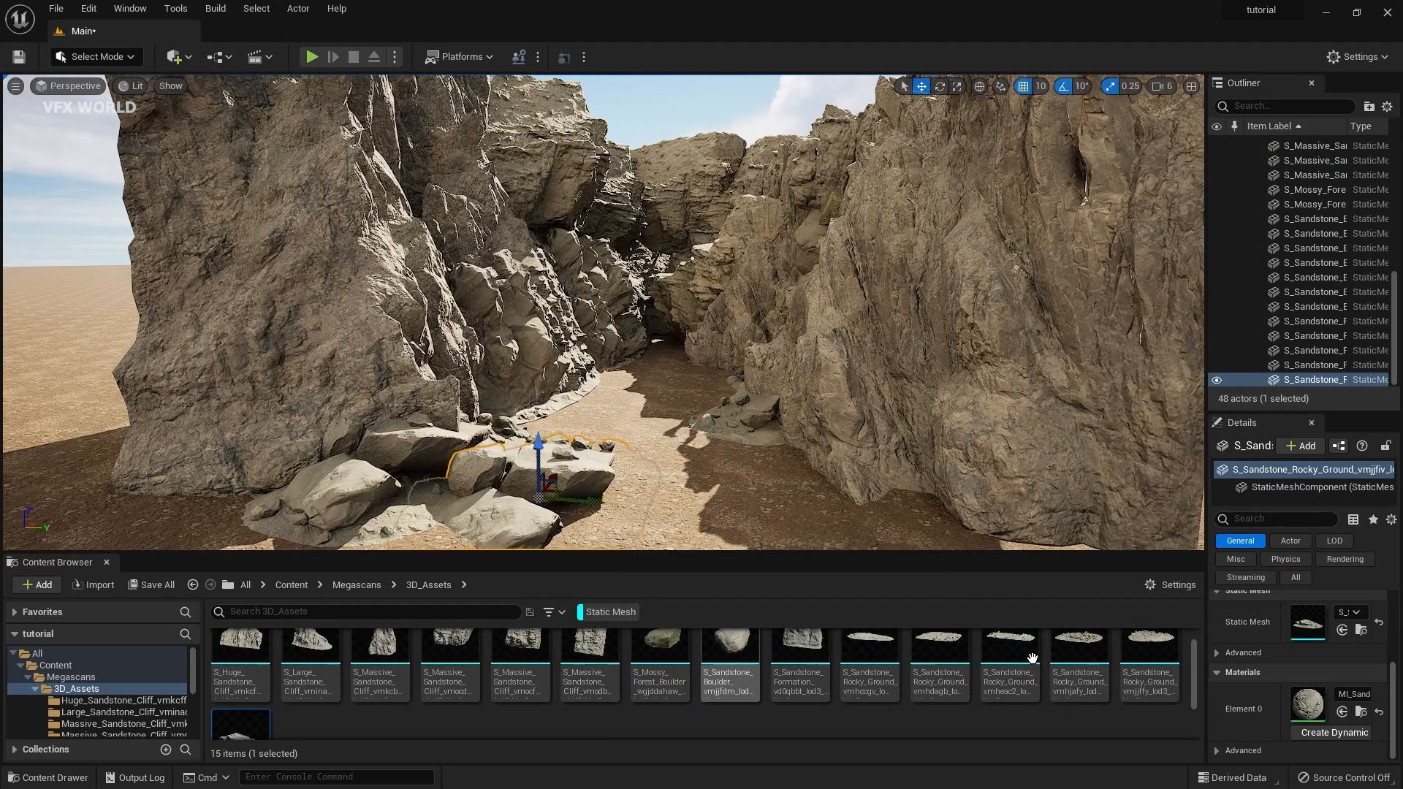
- Place the S_Sandstone_Rocky_Ground_vmhdagb mesh and position it on the path deeper inside the canyon
drag(940, 658, 775, 470)
key(r)
right_drag(732, 487, 764, 508)
drag(792, 482, 578, 416)
scroll(1018, 677, up, 1)
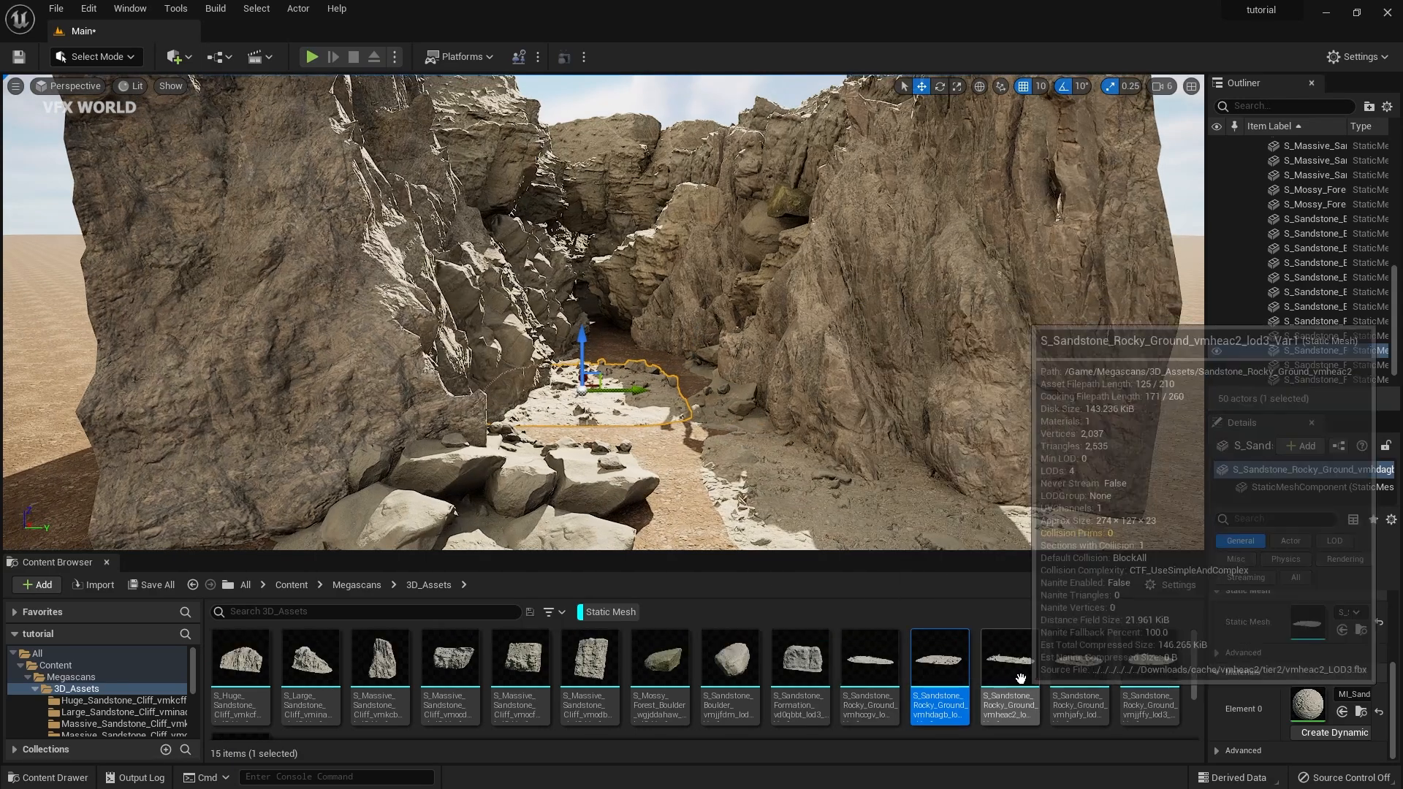
- Place the S_Sandstone_Rocky_Ground_vmheac2 mesh on the canyon floor next to the entrance boulders and adjust its placement
drag(1020, 679, 695, 439)
key(e)
key(w)
key(f)
alt+drag(694, 314, 485, 297)
key(e)
key(r)
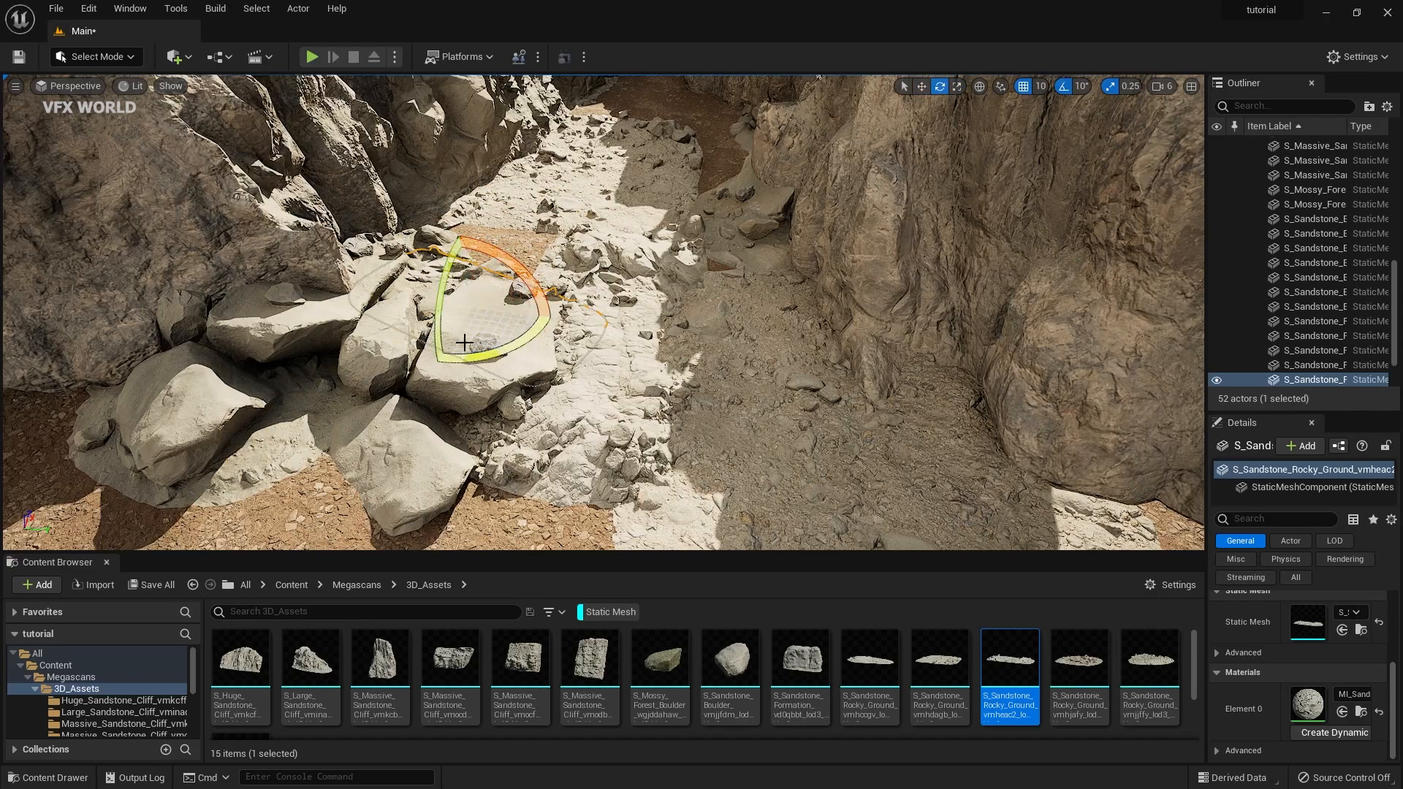
- Cover the remaining bare canyon floor with additional sandstone rocky ground meshes
mouse_move(570, 337)
alt+mouse_down()
mouse_move(564, 311)
mouse_move(504, 307)
mouse_move(570, 338)
alt+mouse_up()
alt+drag(557, 231, 742, 300)
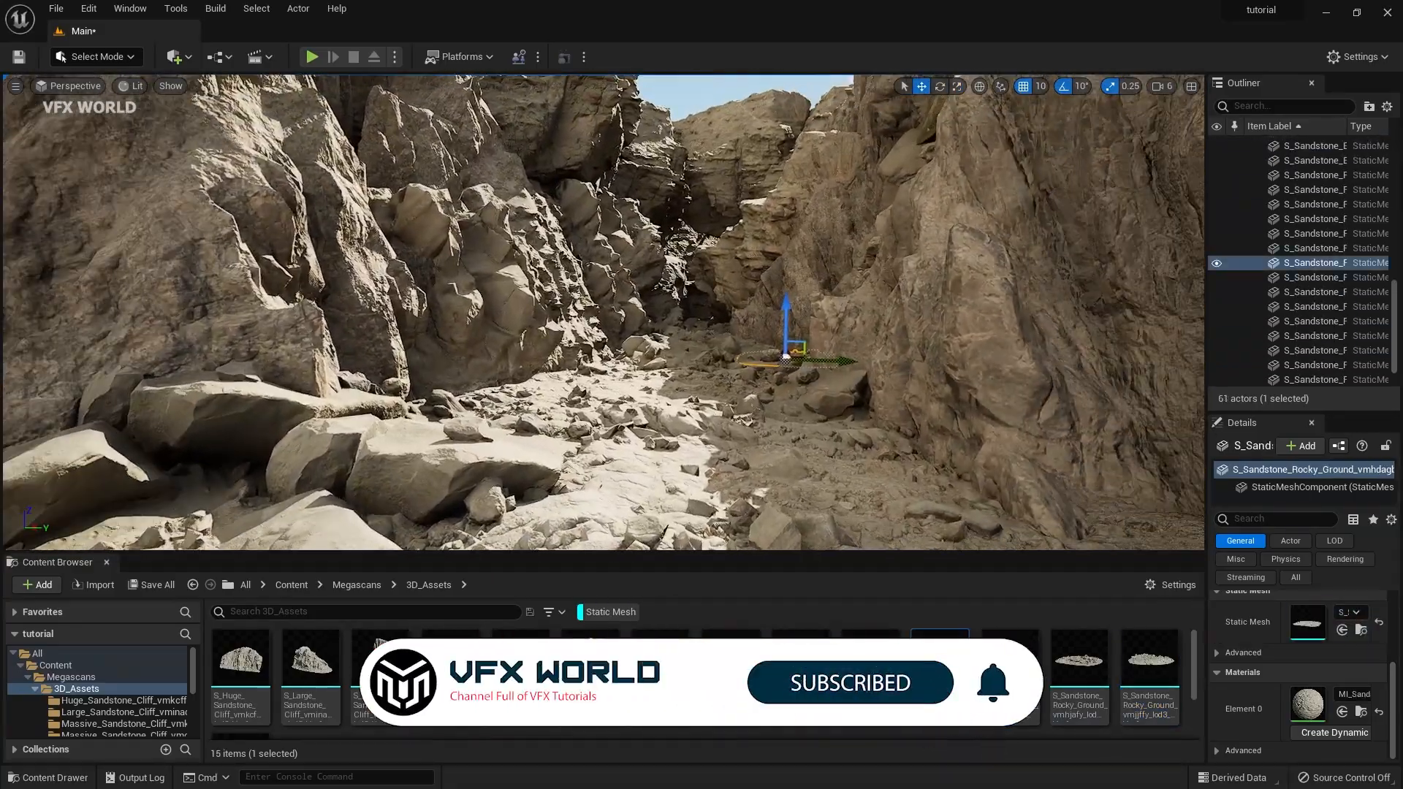
right_drag(604, 312, 683, 312)
right_drag(582, 423, 546, 407)
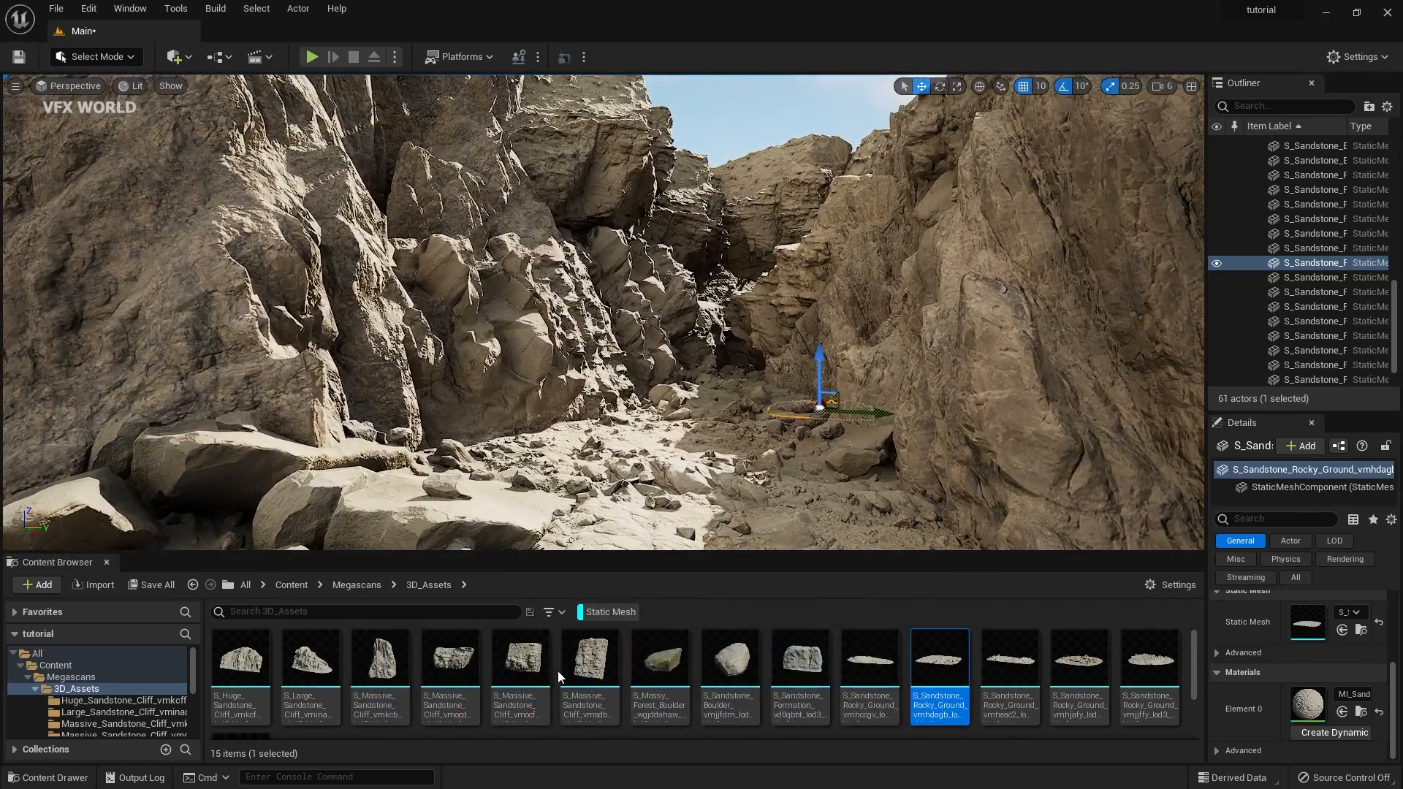
- Add the Blackberry and Acacia 3D plants from the local Quixel Bridge library to the project
scroll(559, 673, down, 2)
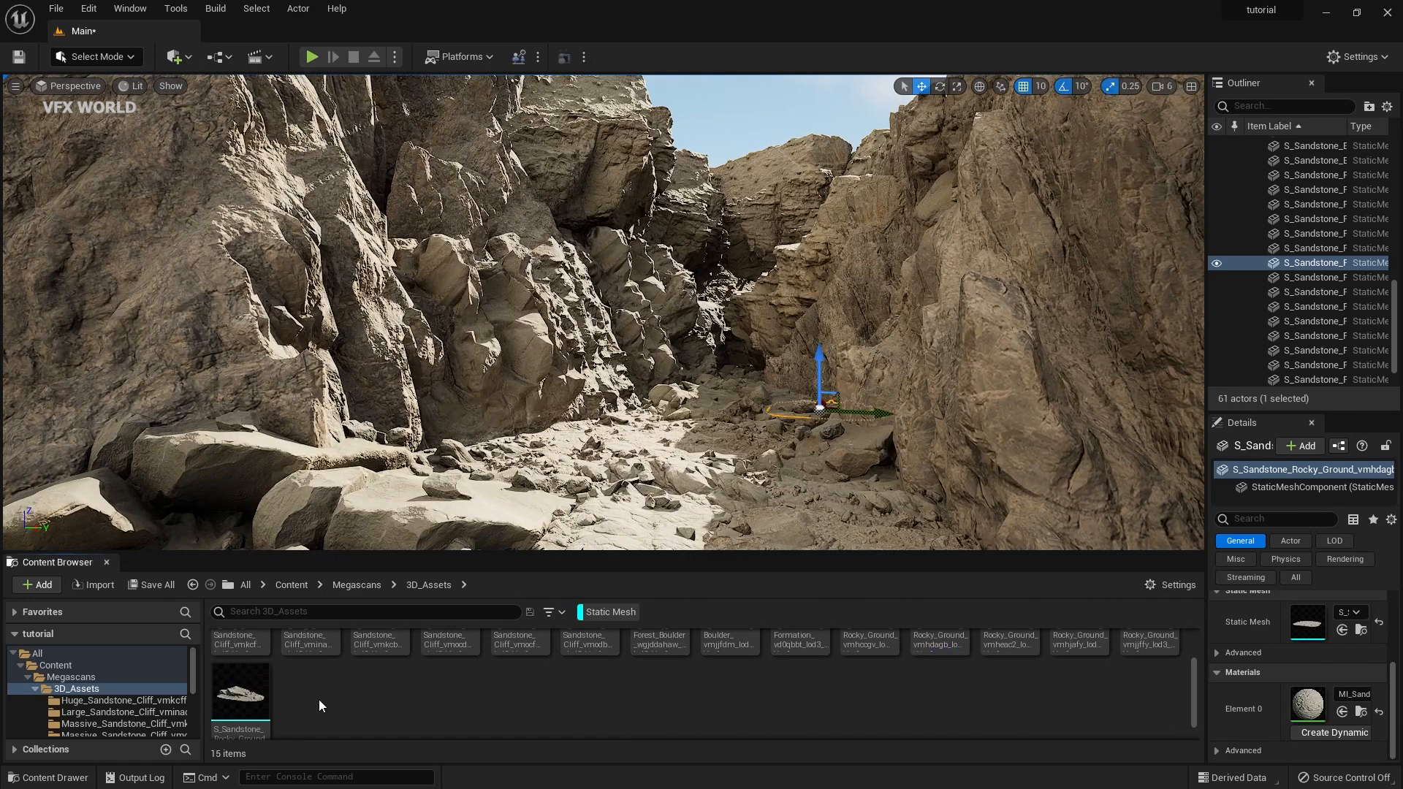
click(33, 689)
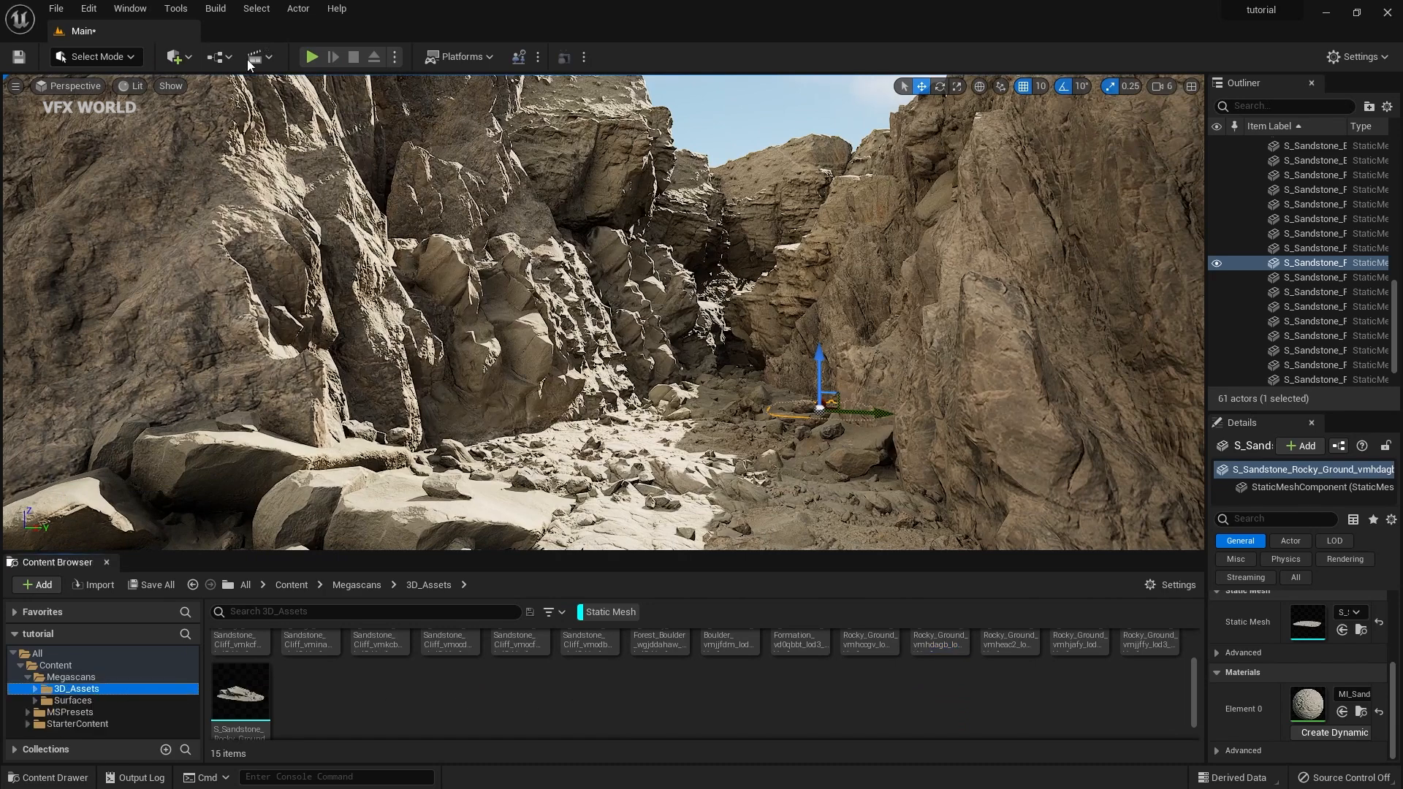
click(185, 62)
click(217, 112)
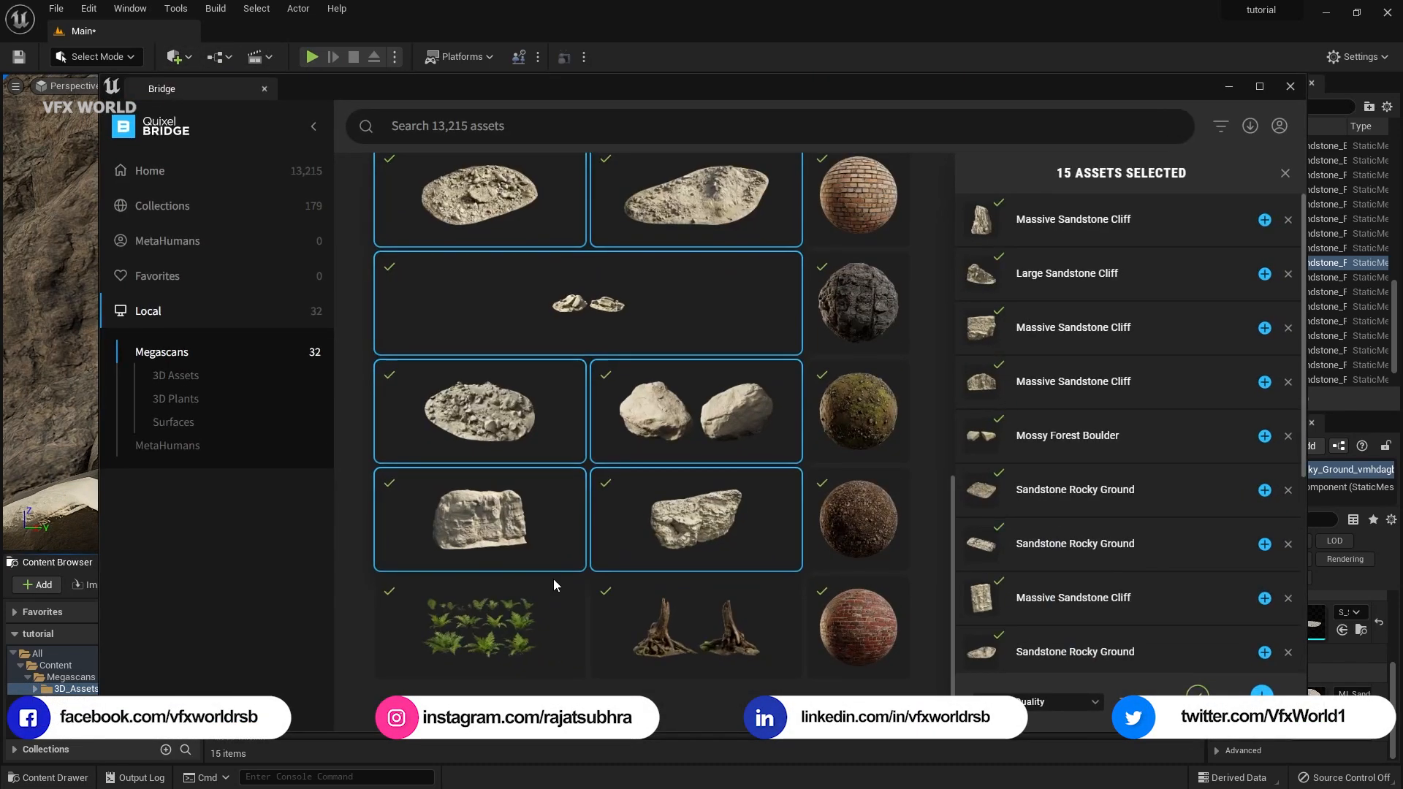
click(511, 627)
scroll(638, 566, up, 8)
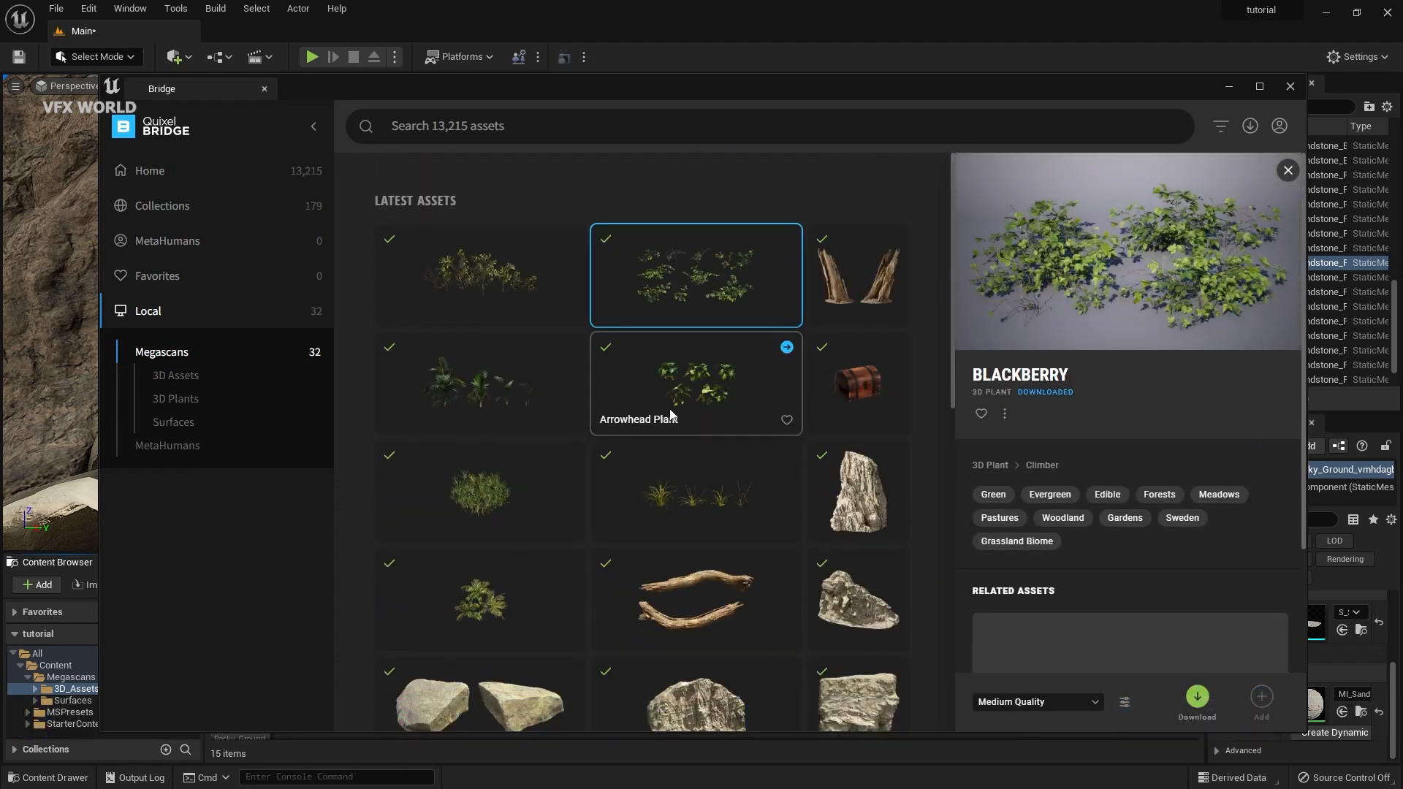
ctrl+click(529, 313)
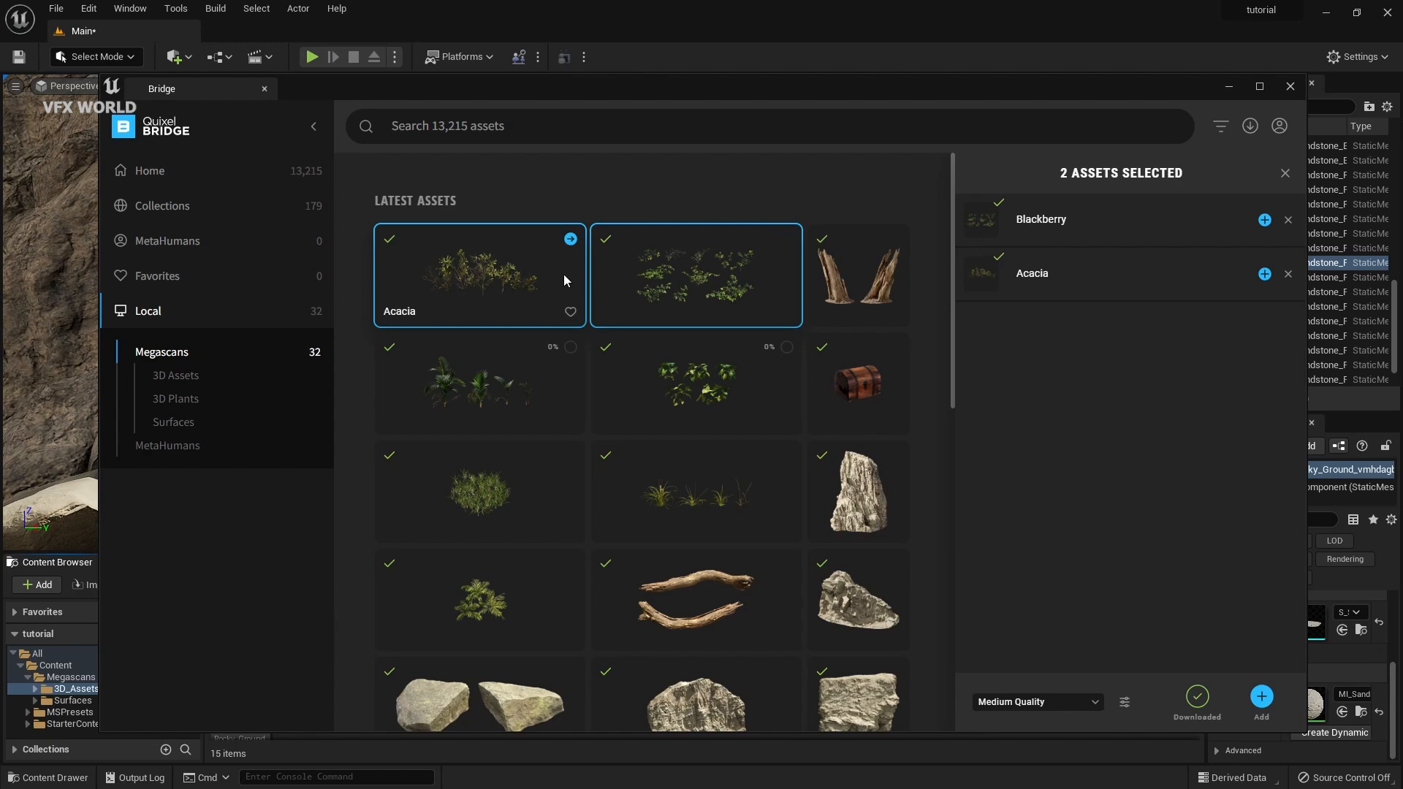
click(1229, 86)
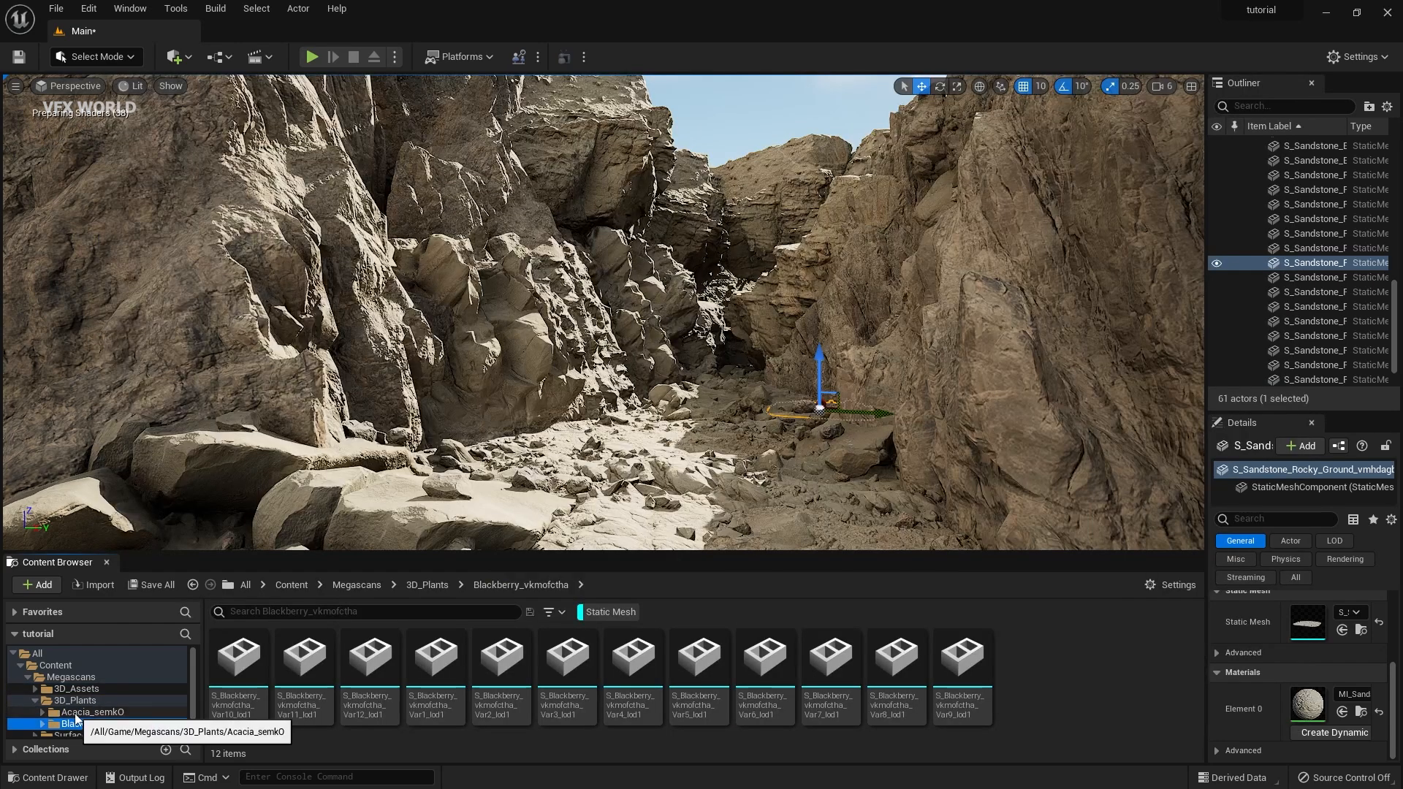
- Show all Acacia and Blackberry meshes in the 3D_Plants folder and switch the editor to Foliage mode
click(71, 713)
click(84, 701)
scroll(588, 679, down, 2)
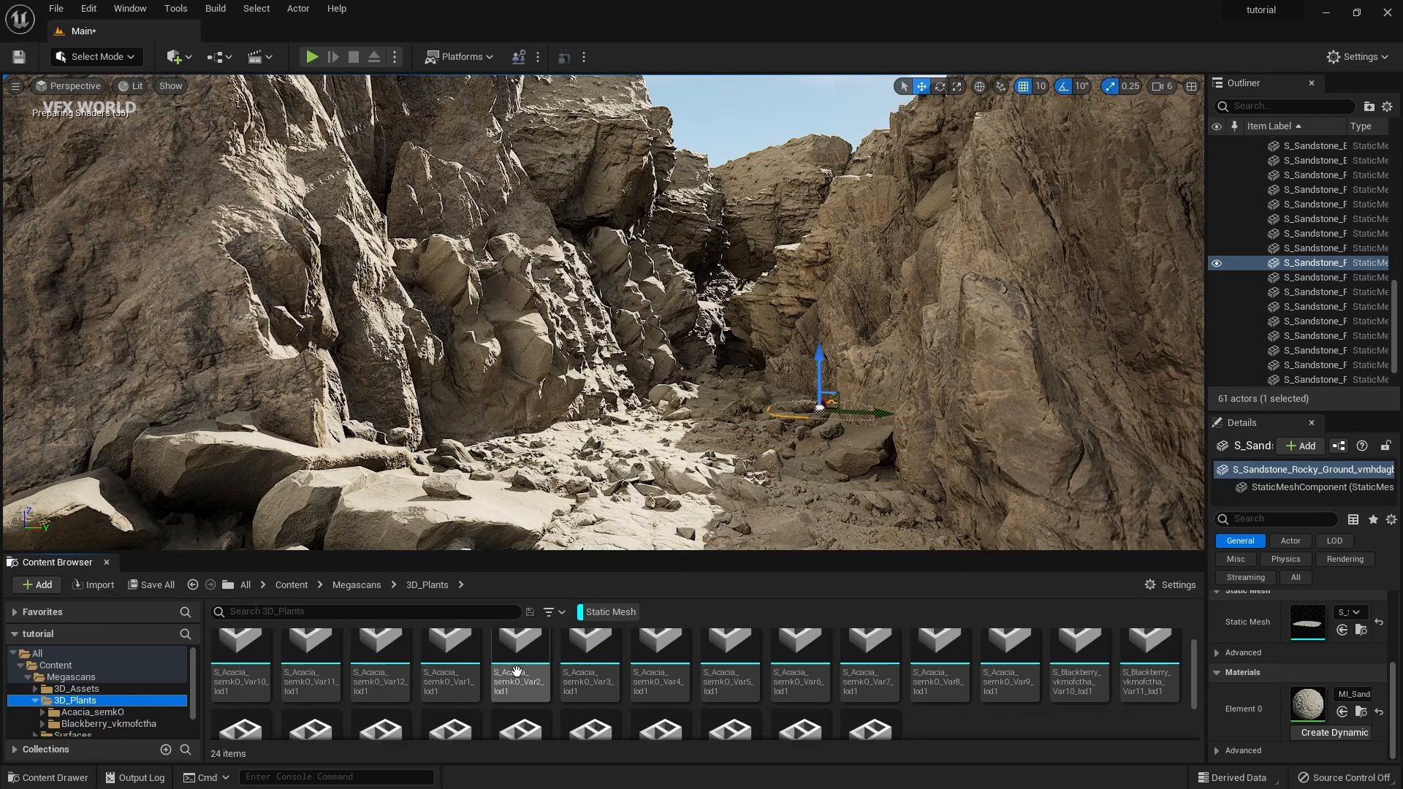
scroll(700, 715, up, 2)
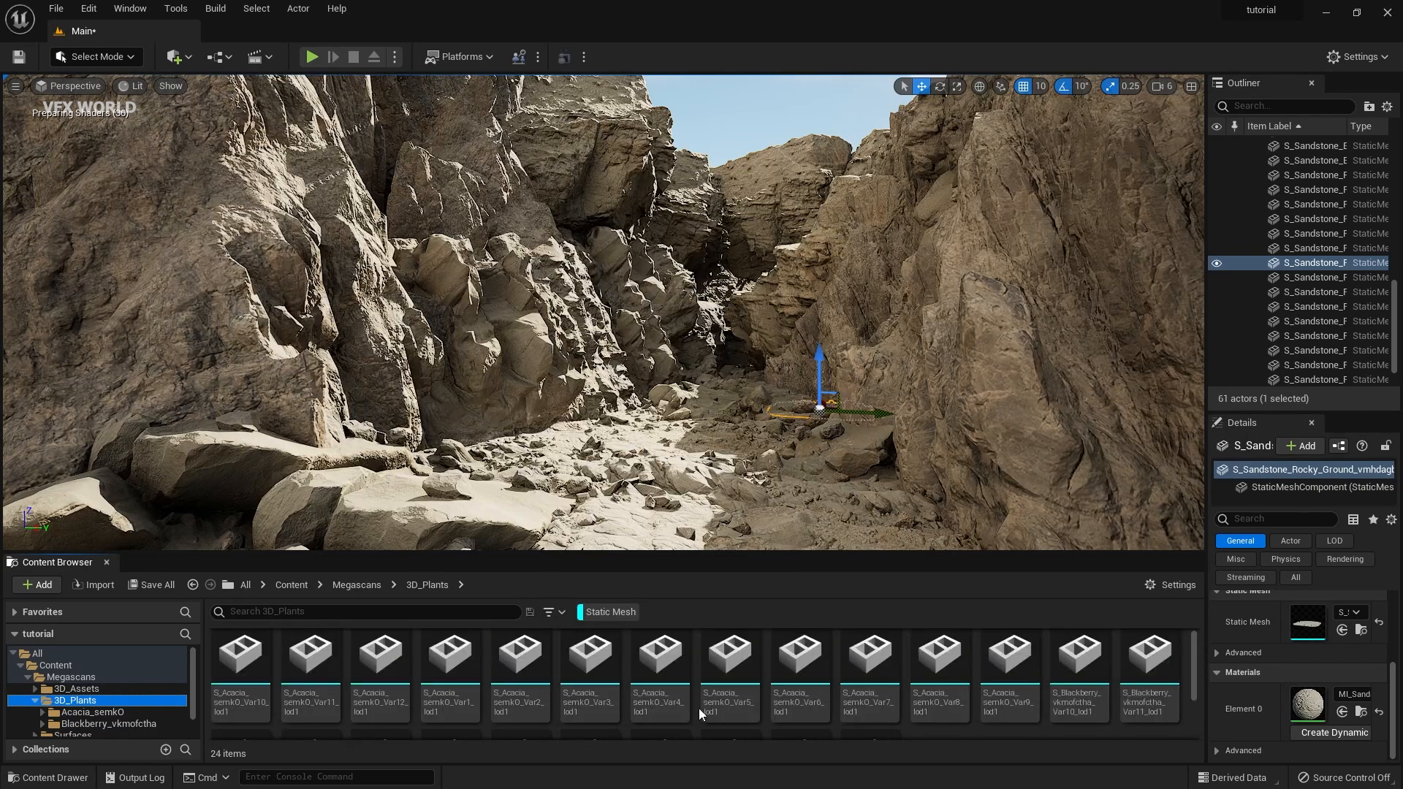
scroll(703, 714, down, 2)
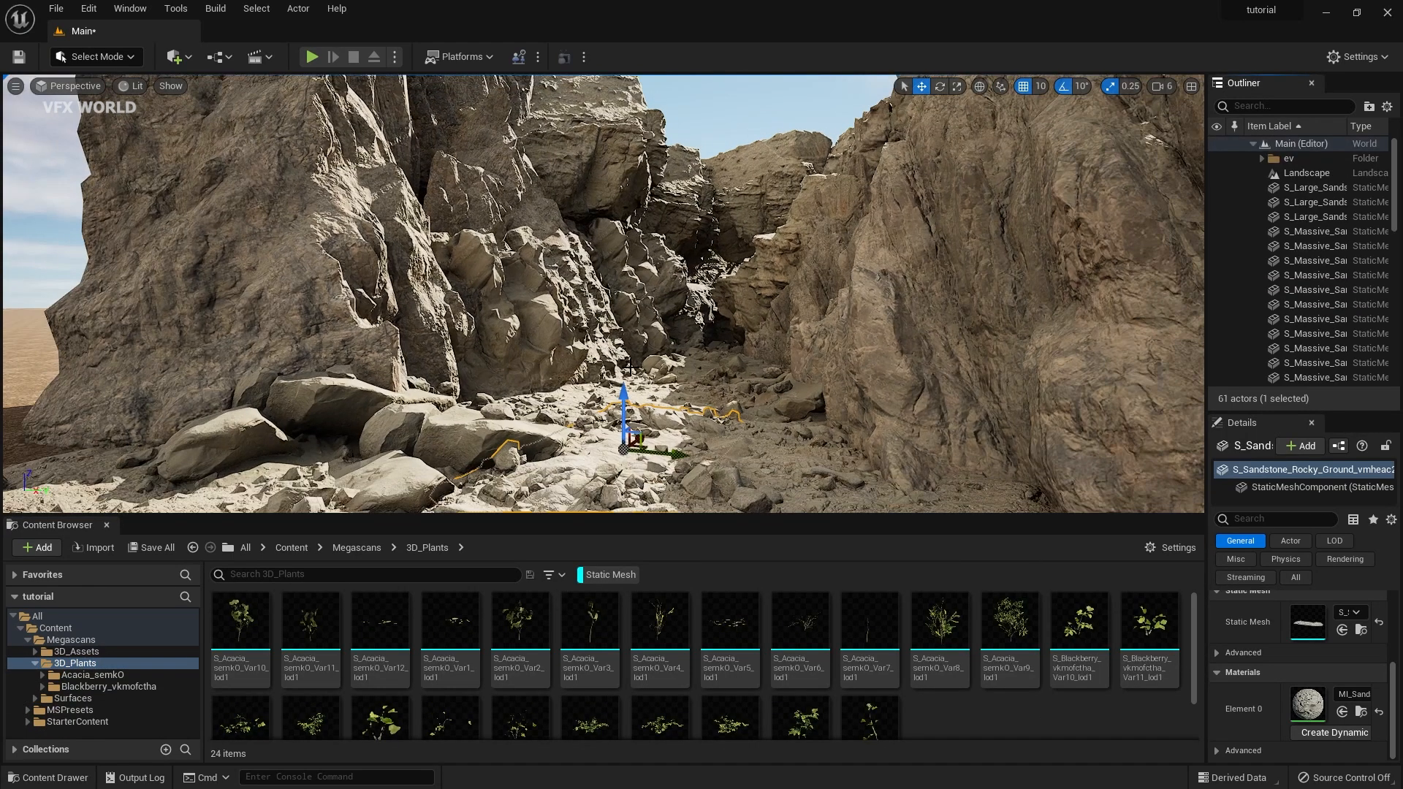
click(119, 57)
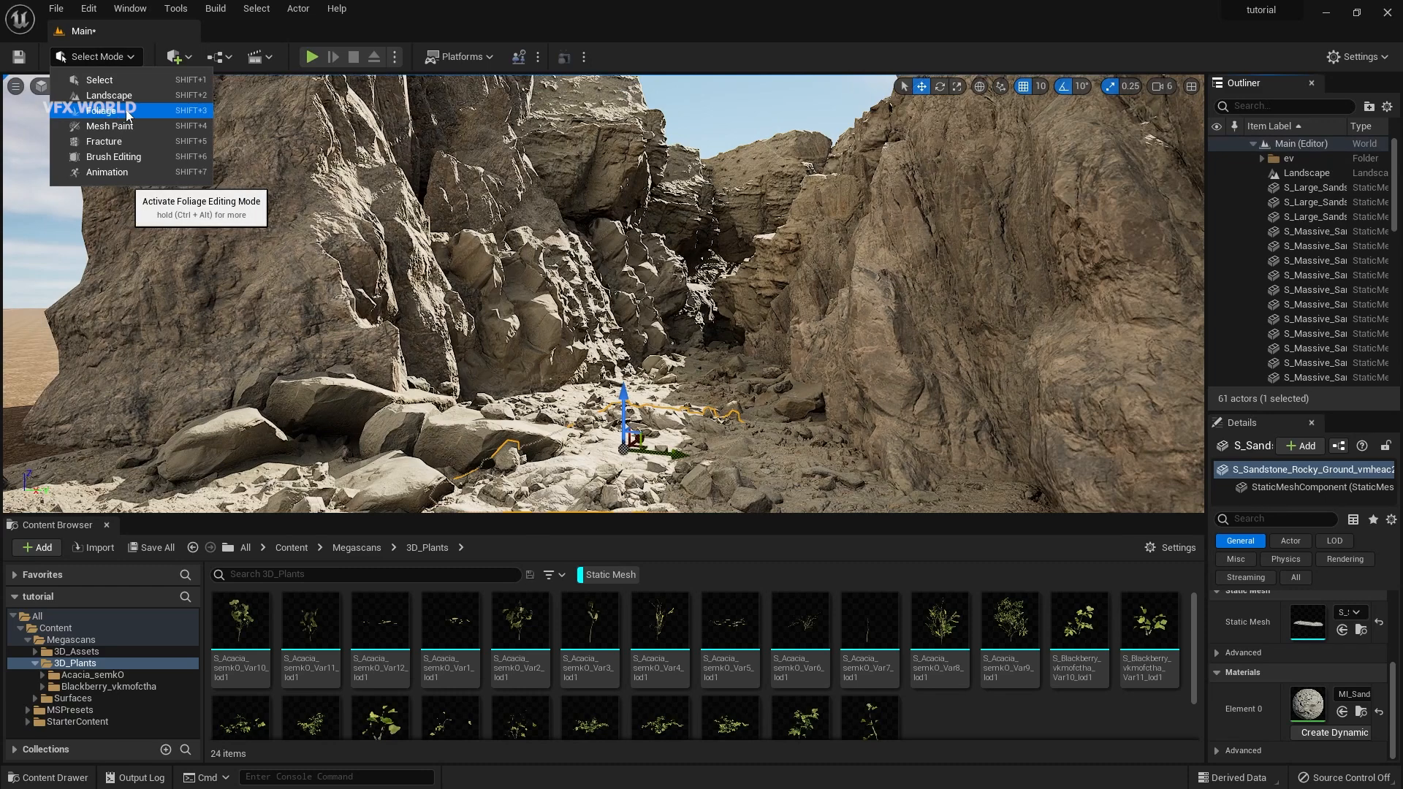
click(128, 116)
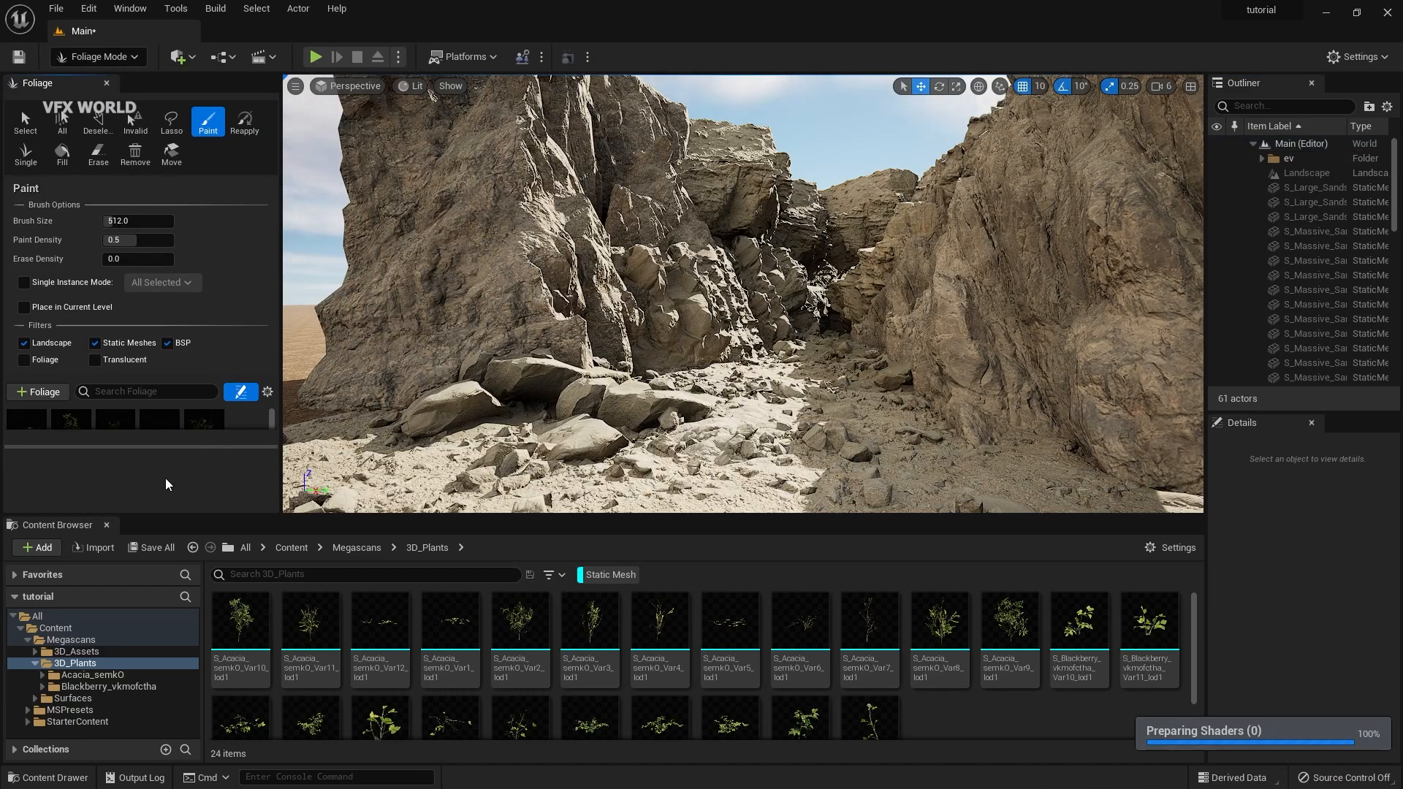
- Enlarge the foliage palette, select all 24 Acacia and Blackberry foliage types and activate them for painting
click(107, 526)
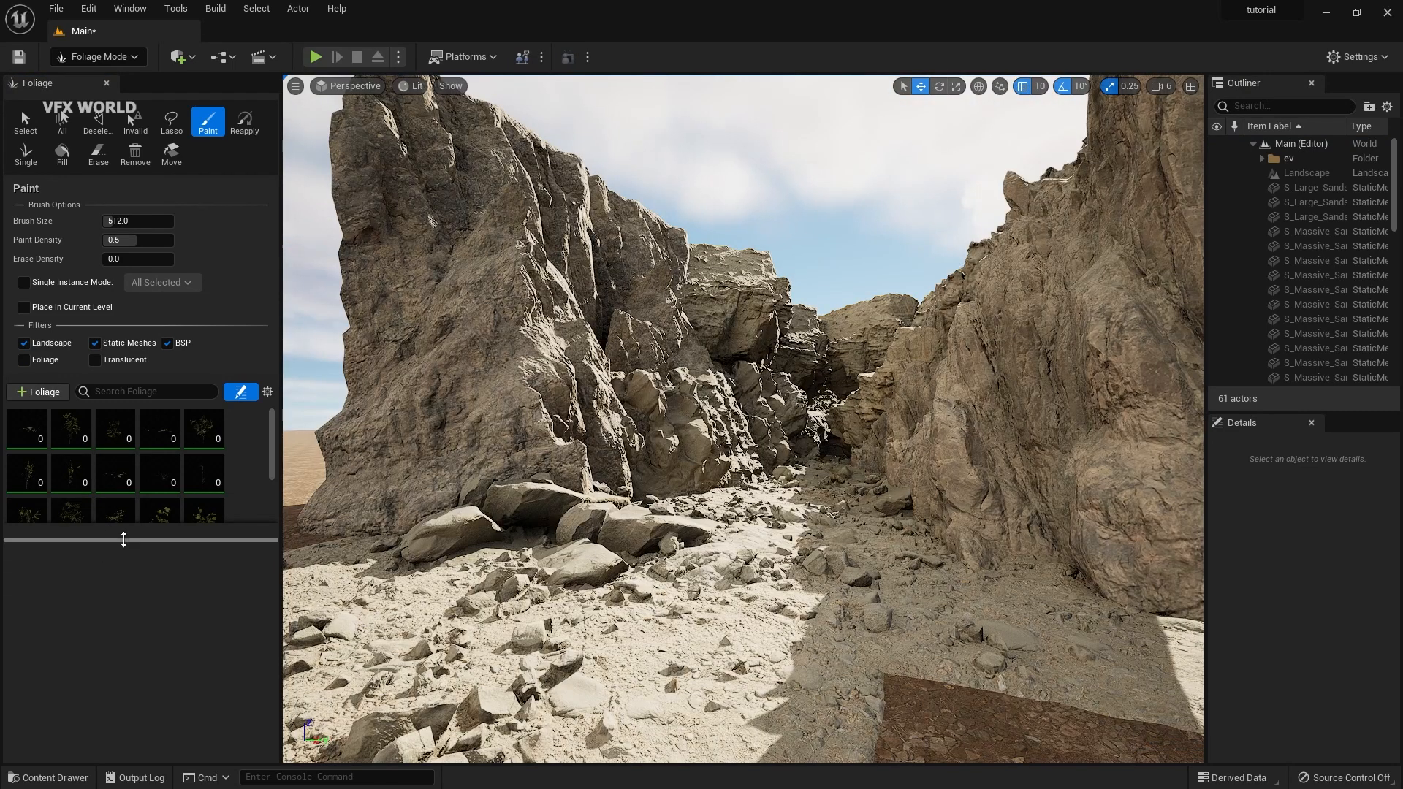
drag(123, 540, 124, 663)
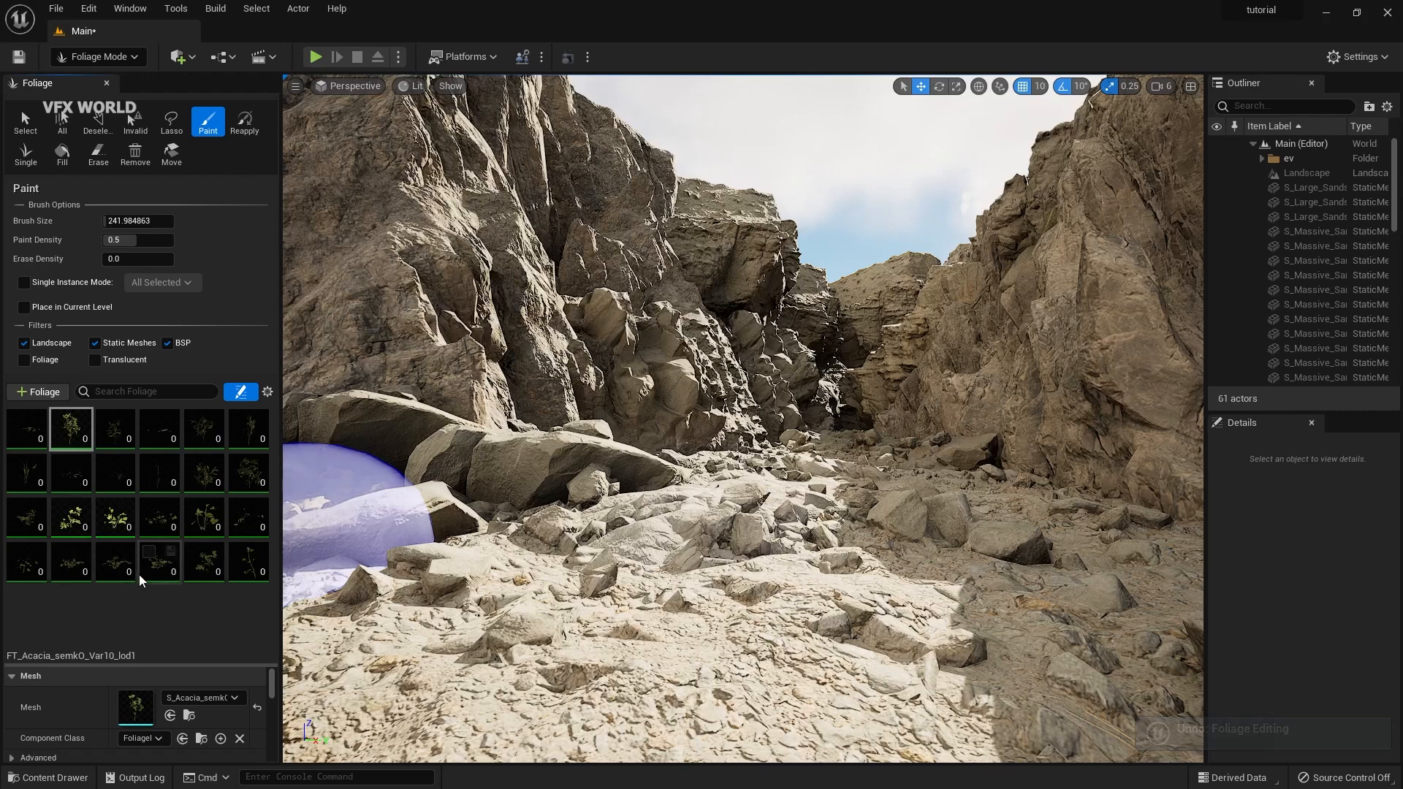
shift+click(117, 517)
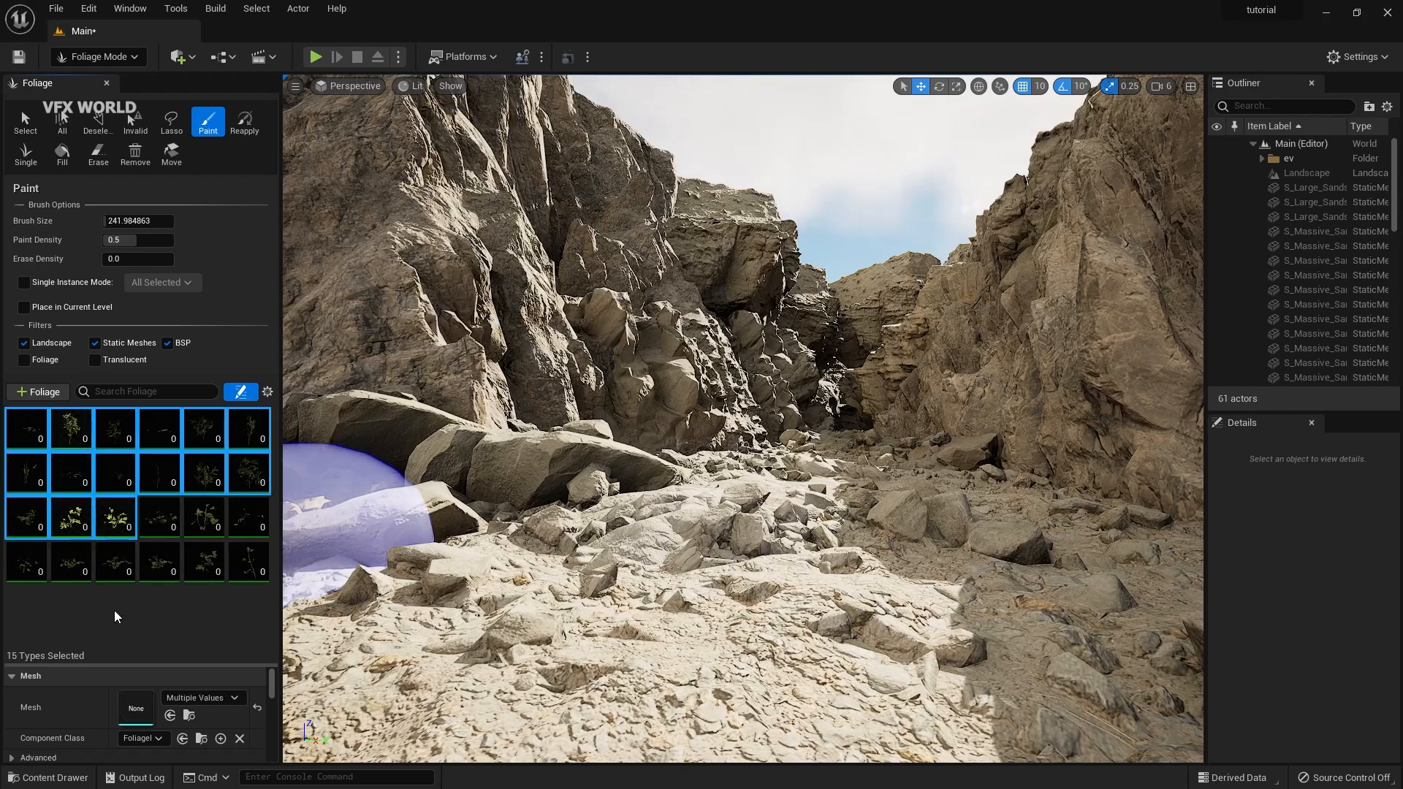
shift+click(253, 560)
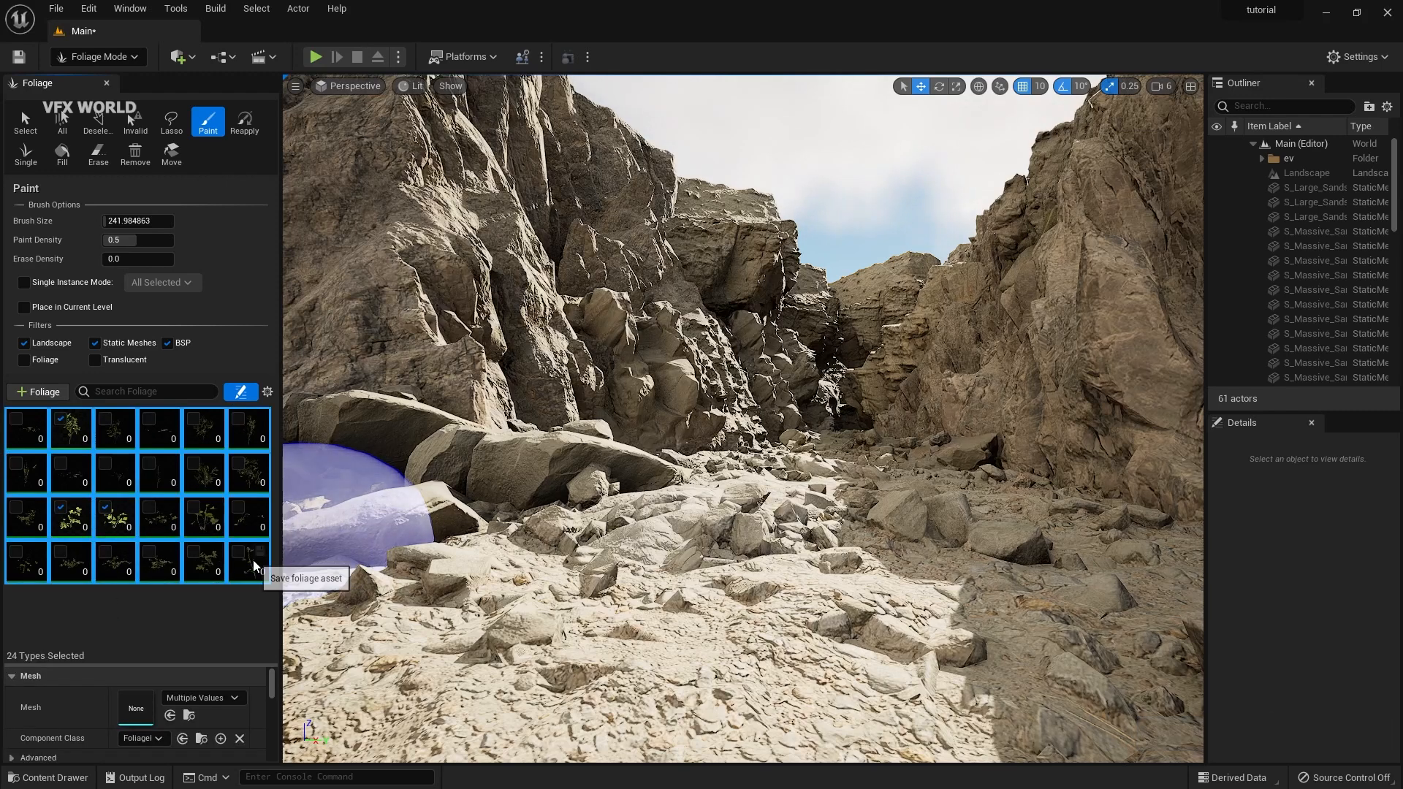
click(238, 552)
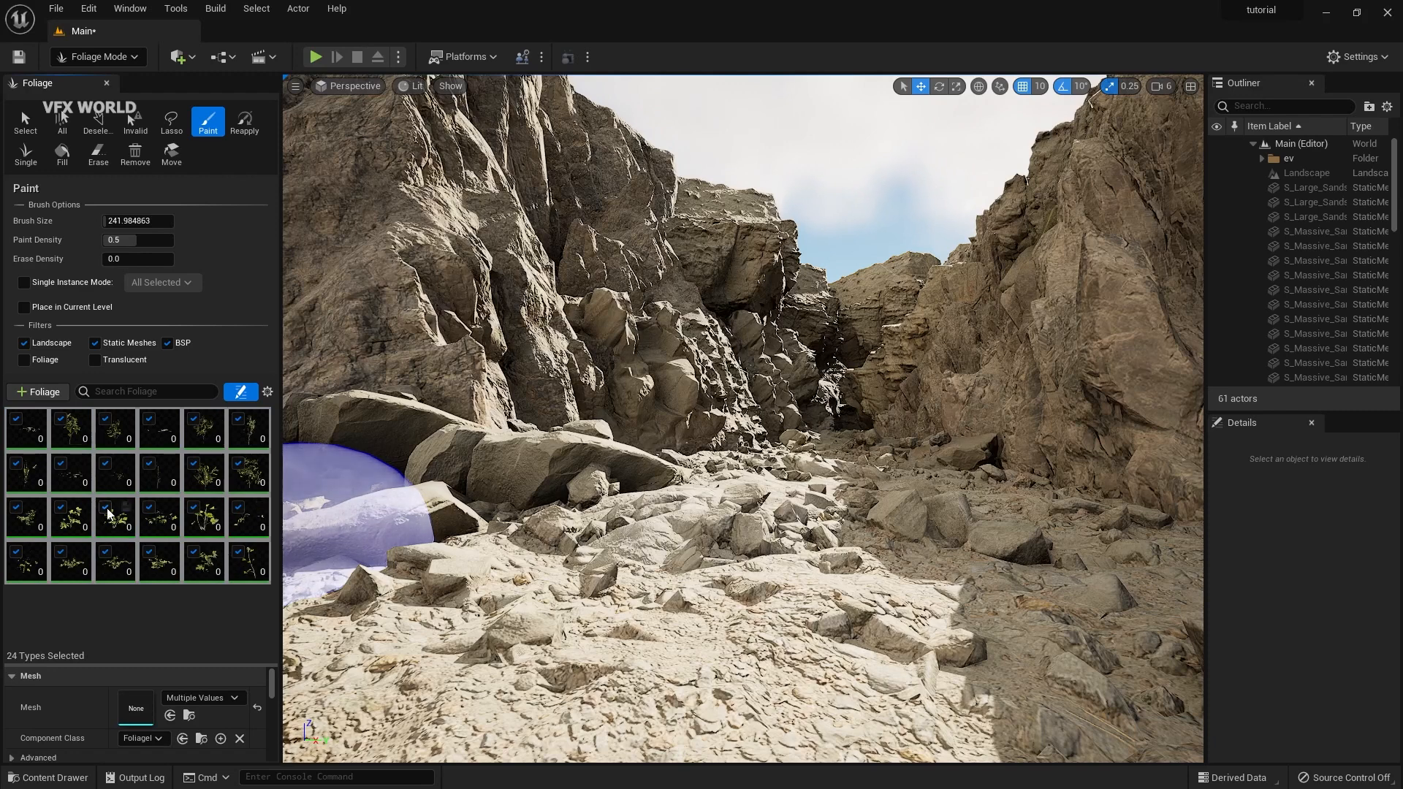
- Set the maximum Scale X of all 24 selected foliage types to 2.5
drag(119, 661, 119, 459)
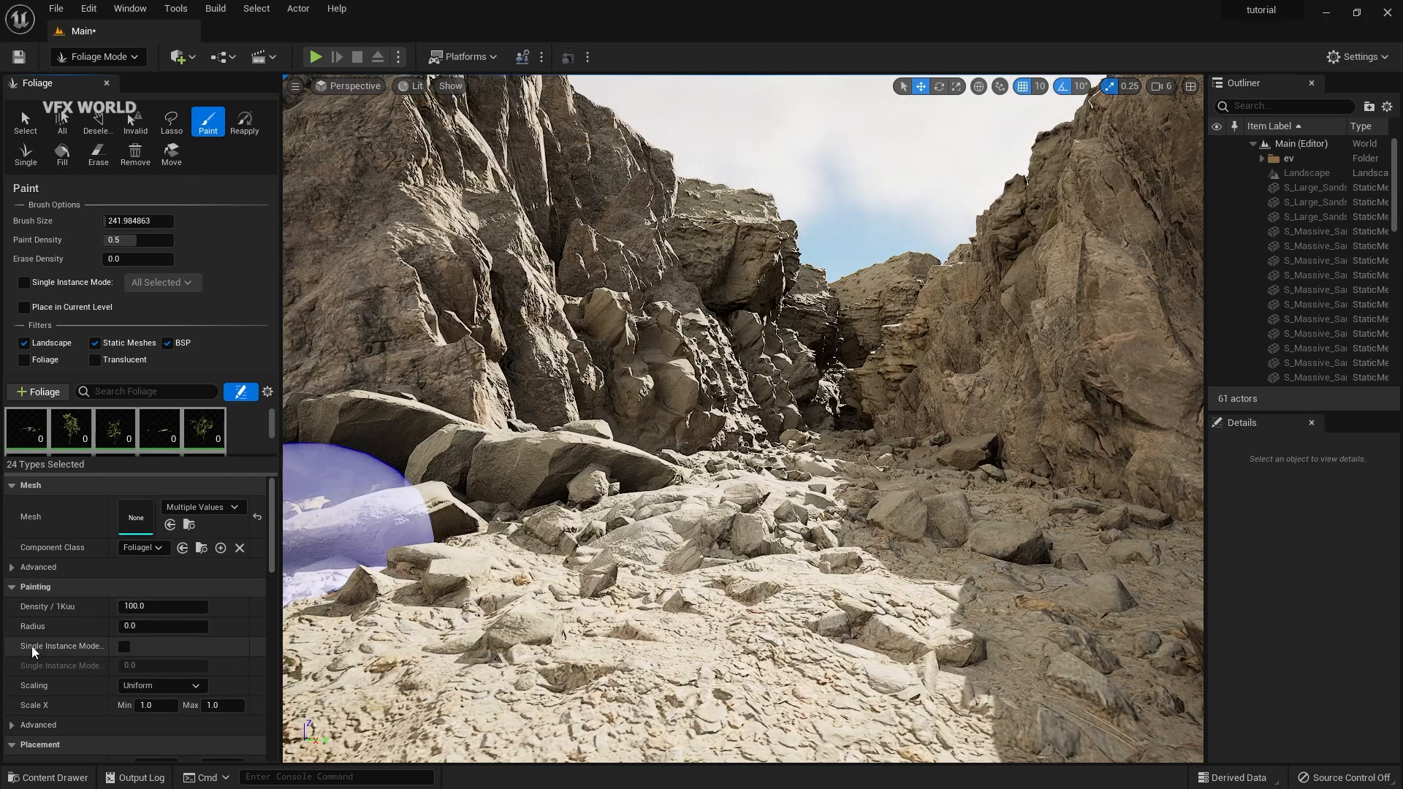
scroll(32, 648, down, 1)
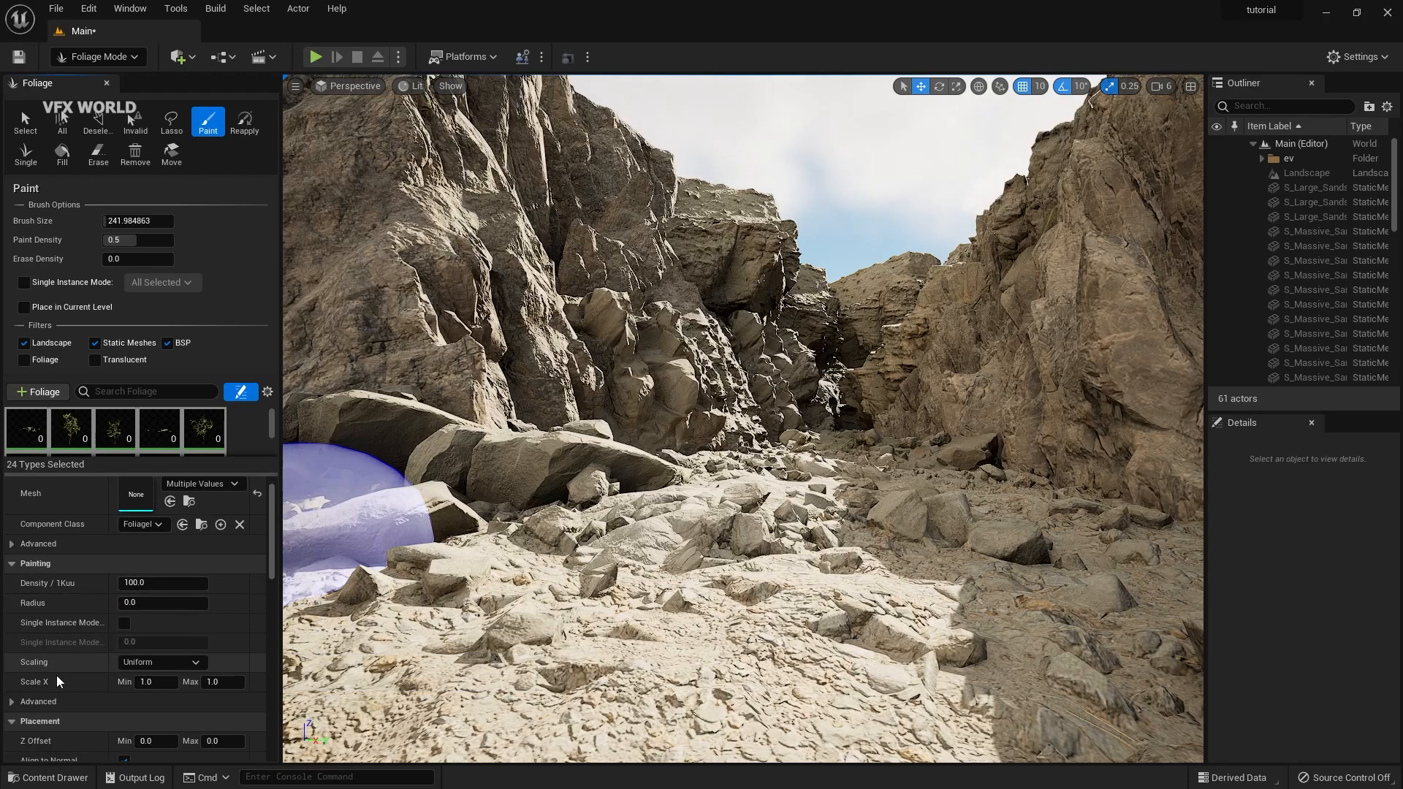
scroll(50, 678, down, 2)
click(233, 636)
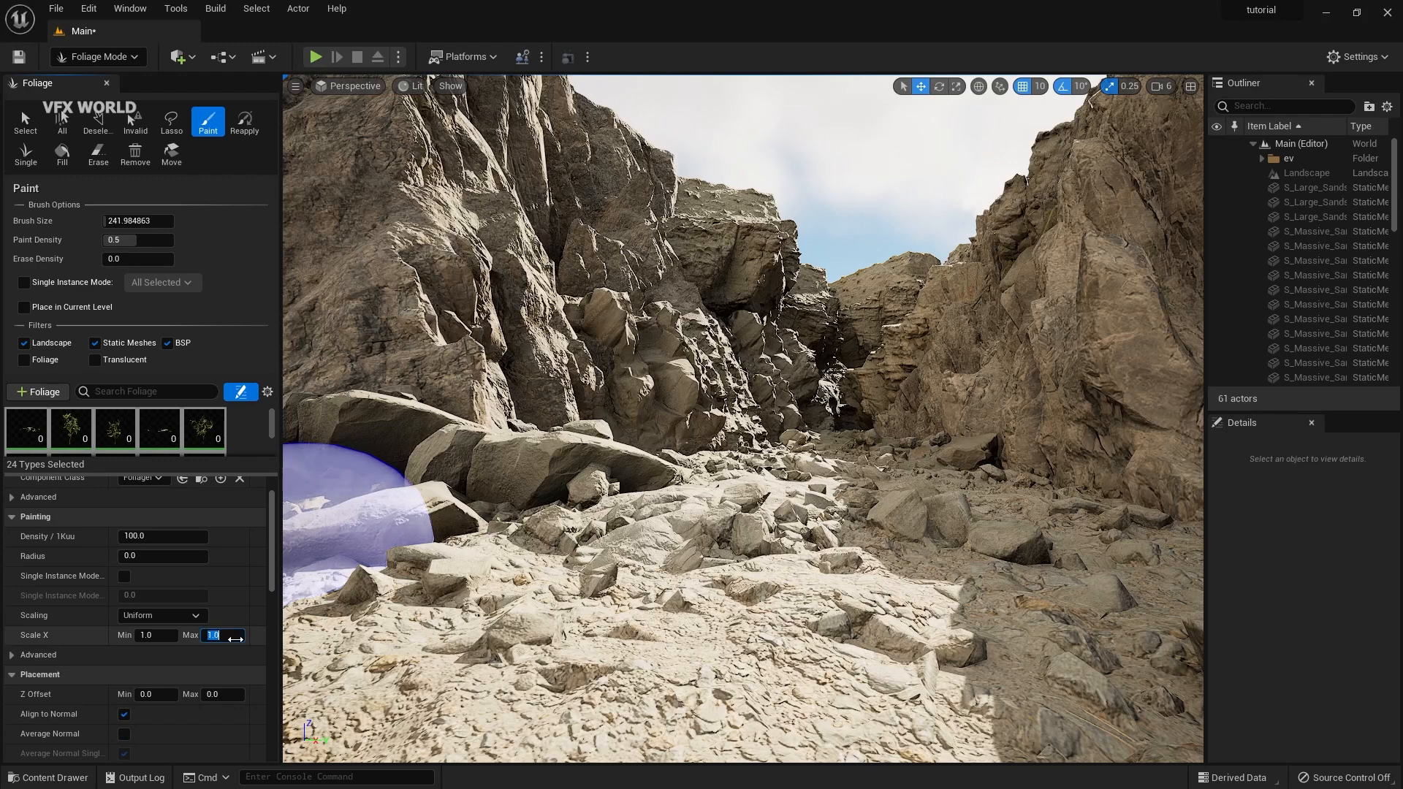
text(2.5)
key(Return)
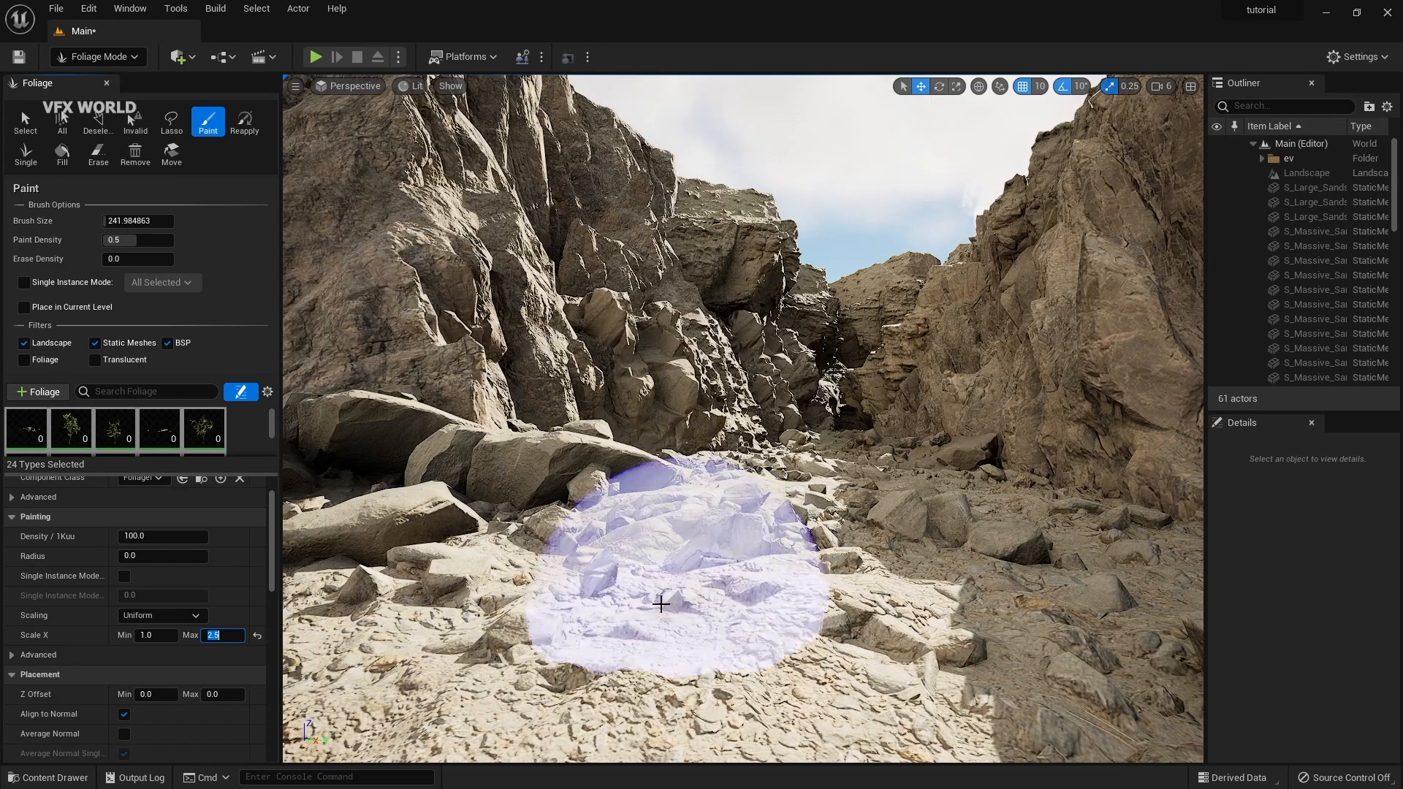
- Try painting all Acacia and Blackberry types over the canyon floor at a density of 100
drag(662, 604, 767, 501)
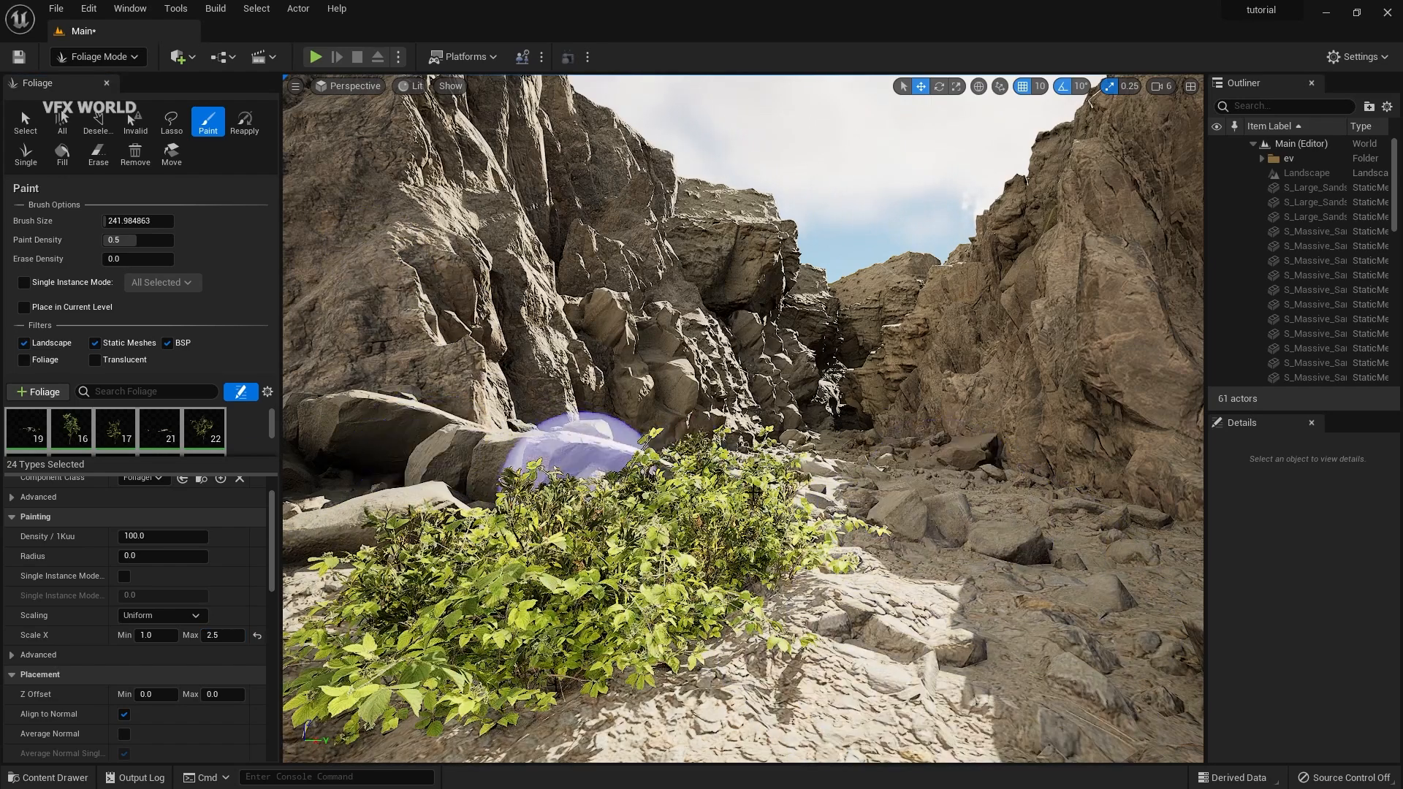
mouse_move(578, 449)
mouse_down()
mouse_move(946, 501)
mouse_move(970, 407)
mouse_up()
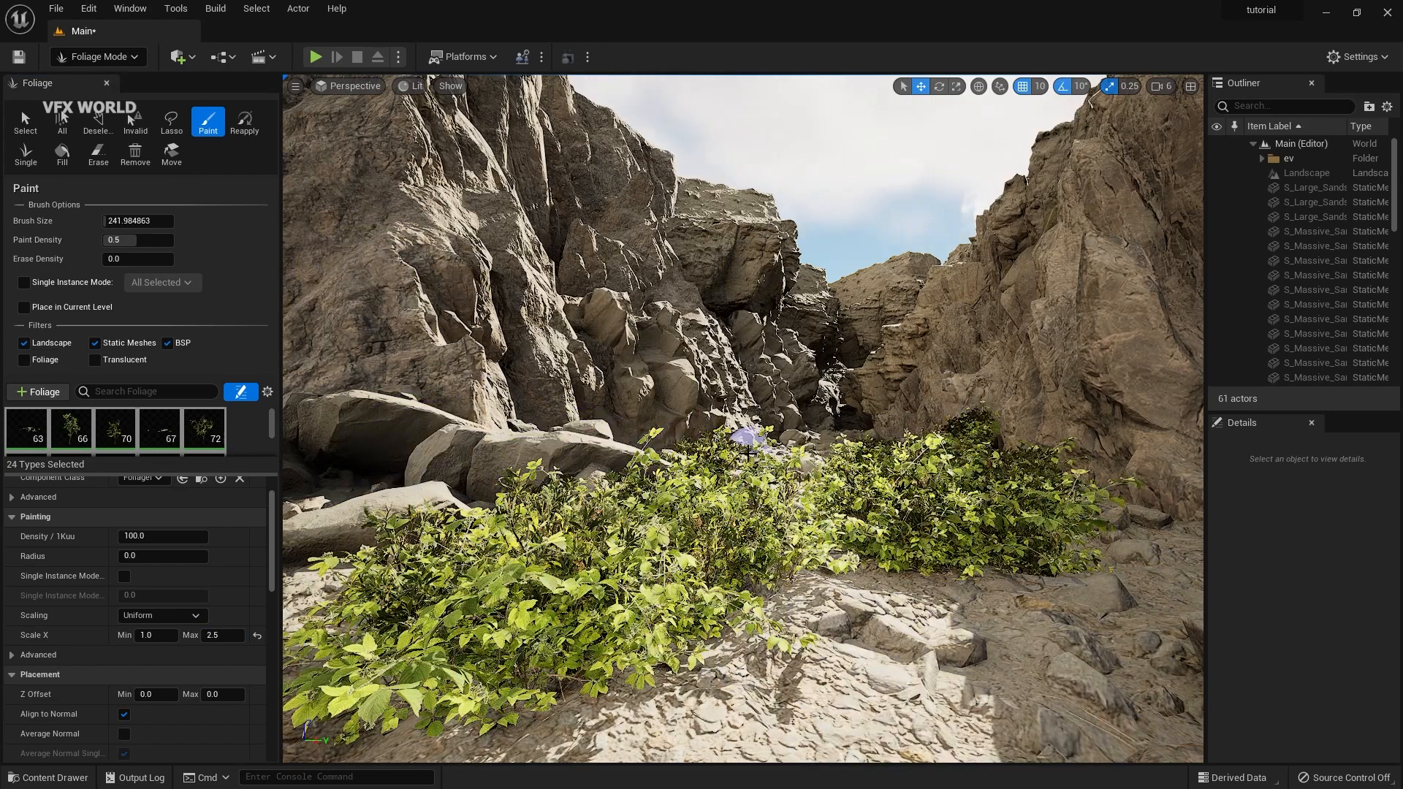
right_drag(777, 472, 764, 497)
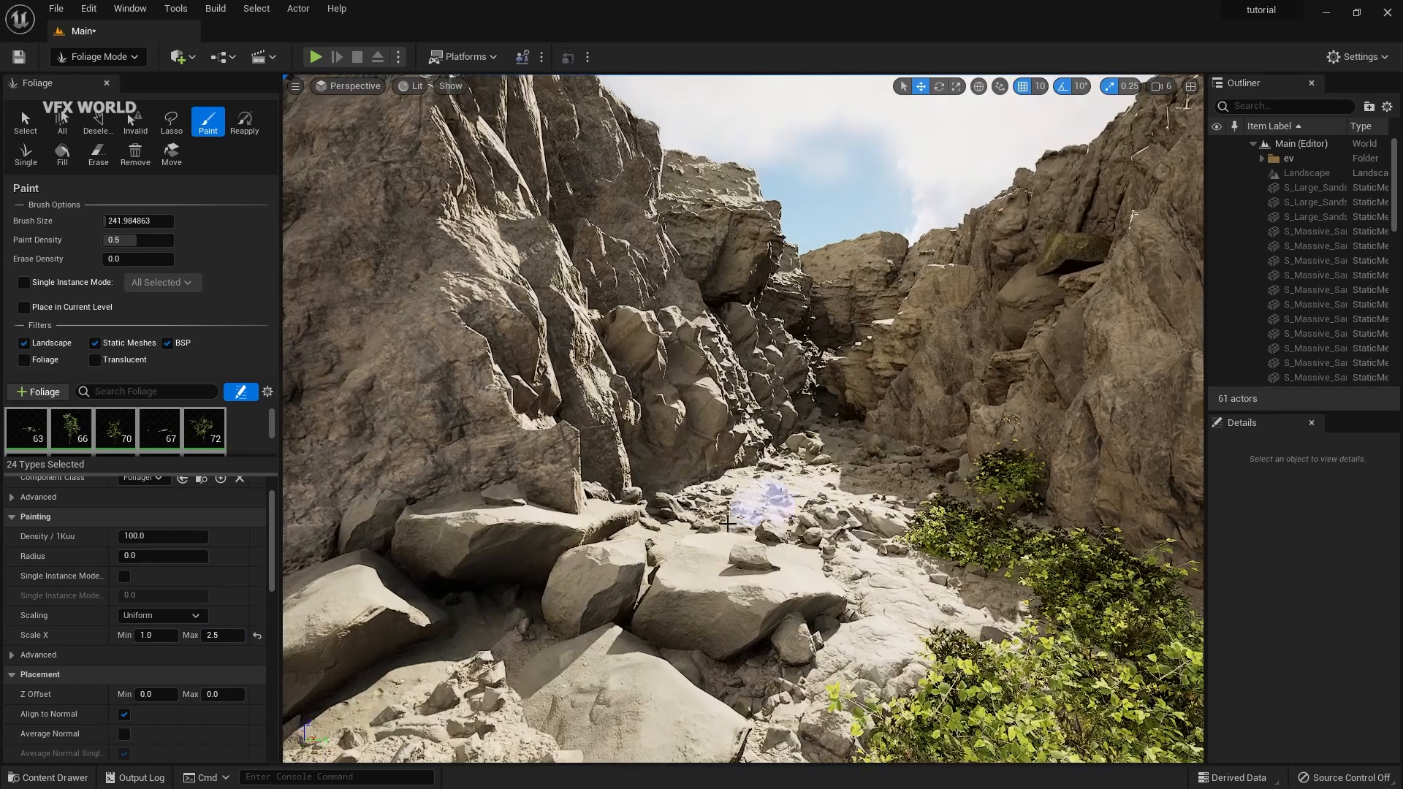
mouse_move(731, 519)
mouse_down()
mouse_move(585, 616)
mouse_move(595, 589)
mouse_move(830, 595)
mouse_move(548, 673)
mouse_move(795, 484)
mouse_move(940, 580)
mouse_move(846, 683)
mouse_move(946, 500)
mouse_up()
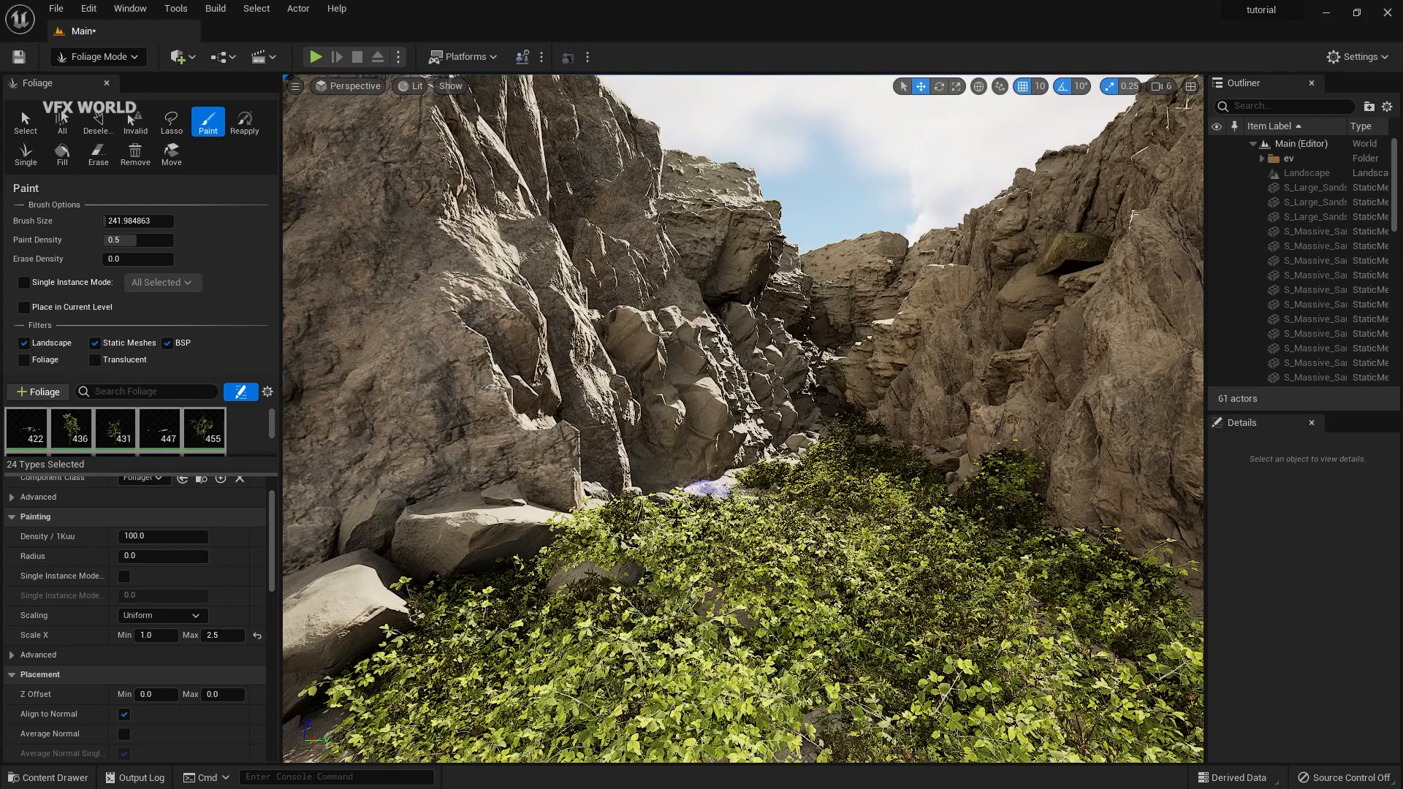
drag(807, 436, 1009, 595)
right_drag(1009, 595, 867, 582)
mouse_move(867, 582)
mouse_down()
mouse_move(899, 677)
mouse_move(998, 538)
mouse_up()
drag(899, 422, 907, 557)
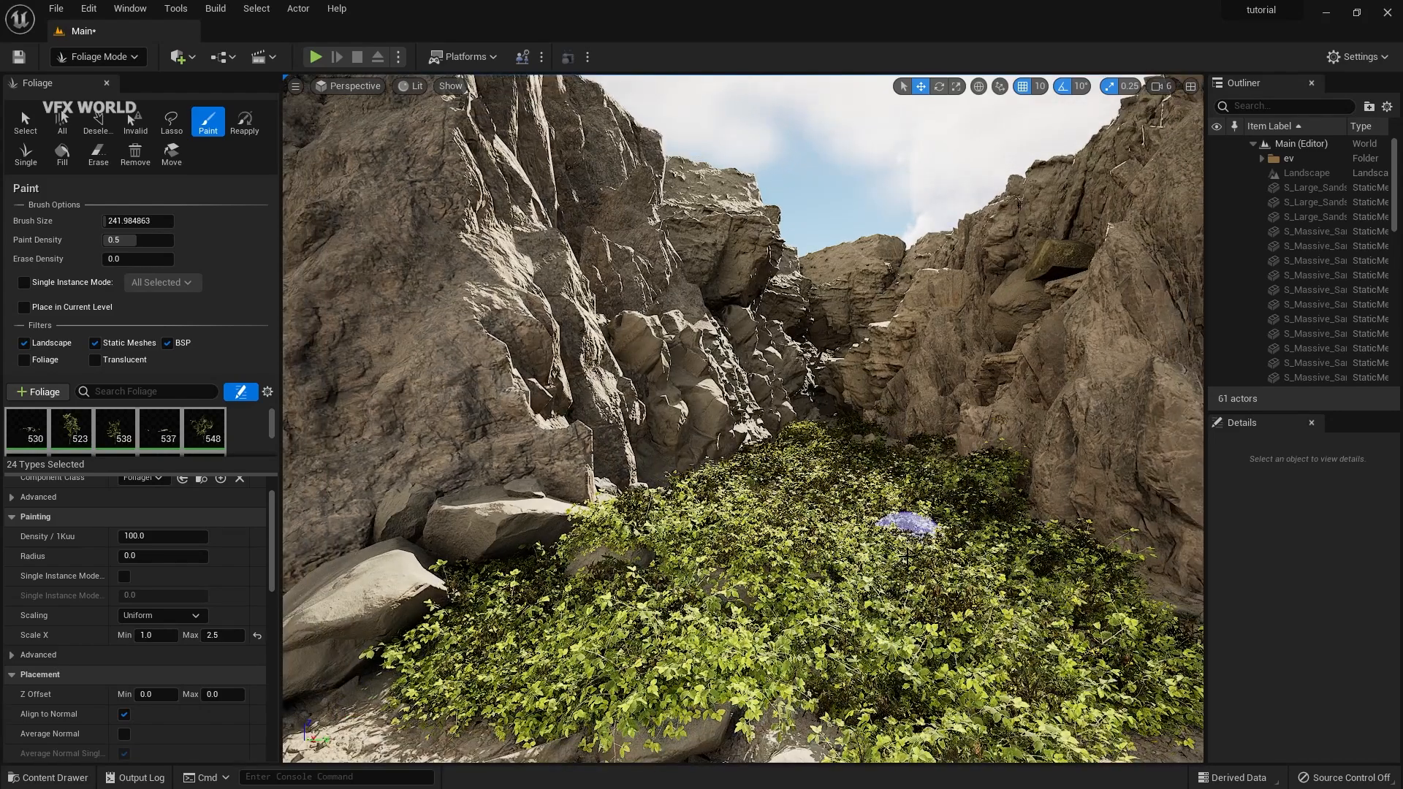
- Undo all the dense foliage strokes painted on the canyon floor
key(ctrl+z)
key(ctrl+z)
key(ctrl+z)
key(ctrl+z)
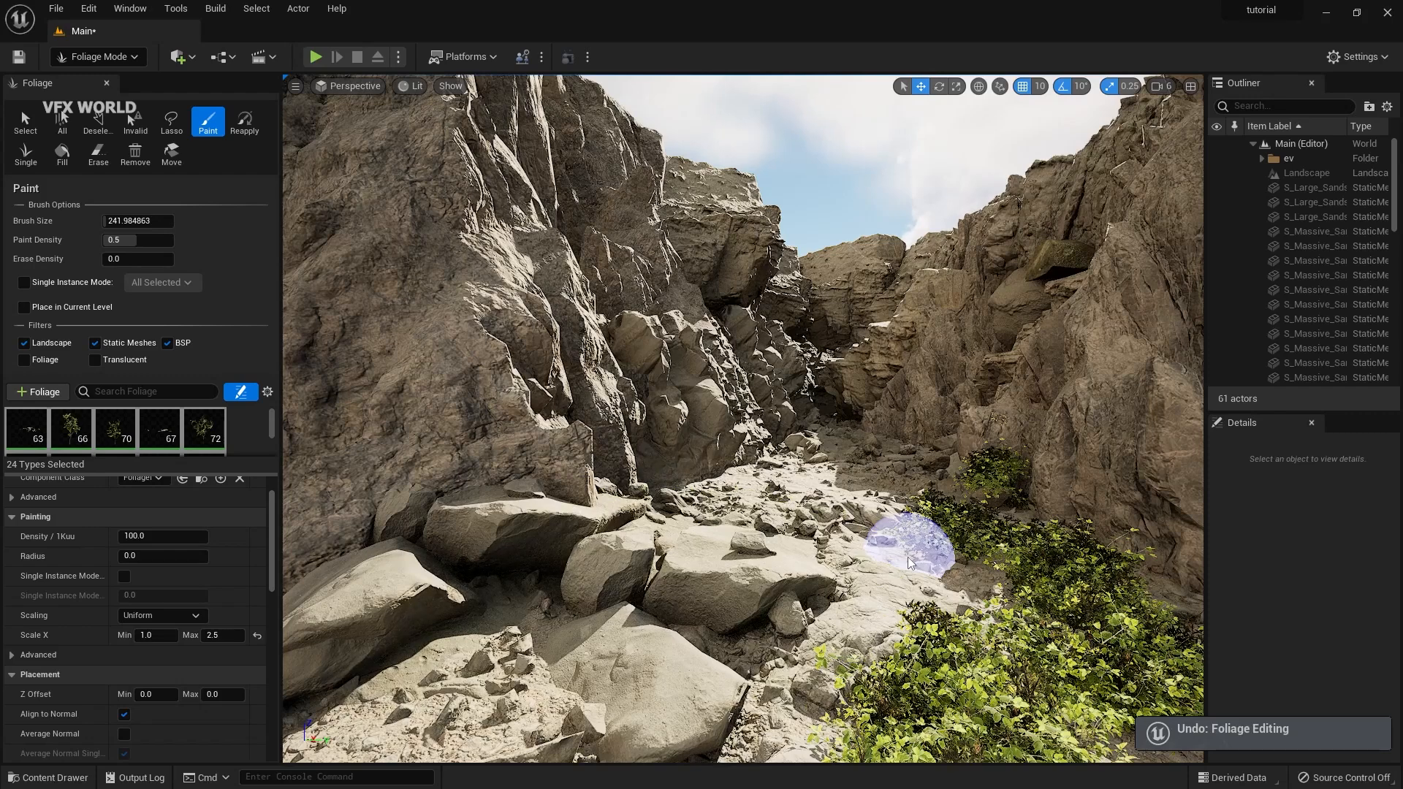
key(ctrl+z)
key(ctrl+z)
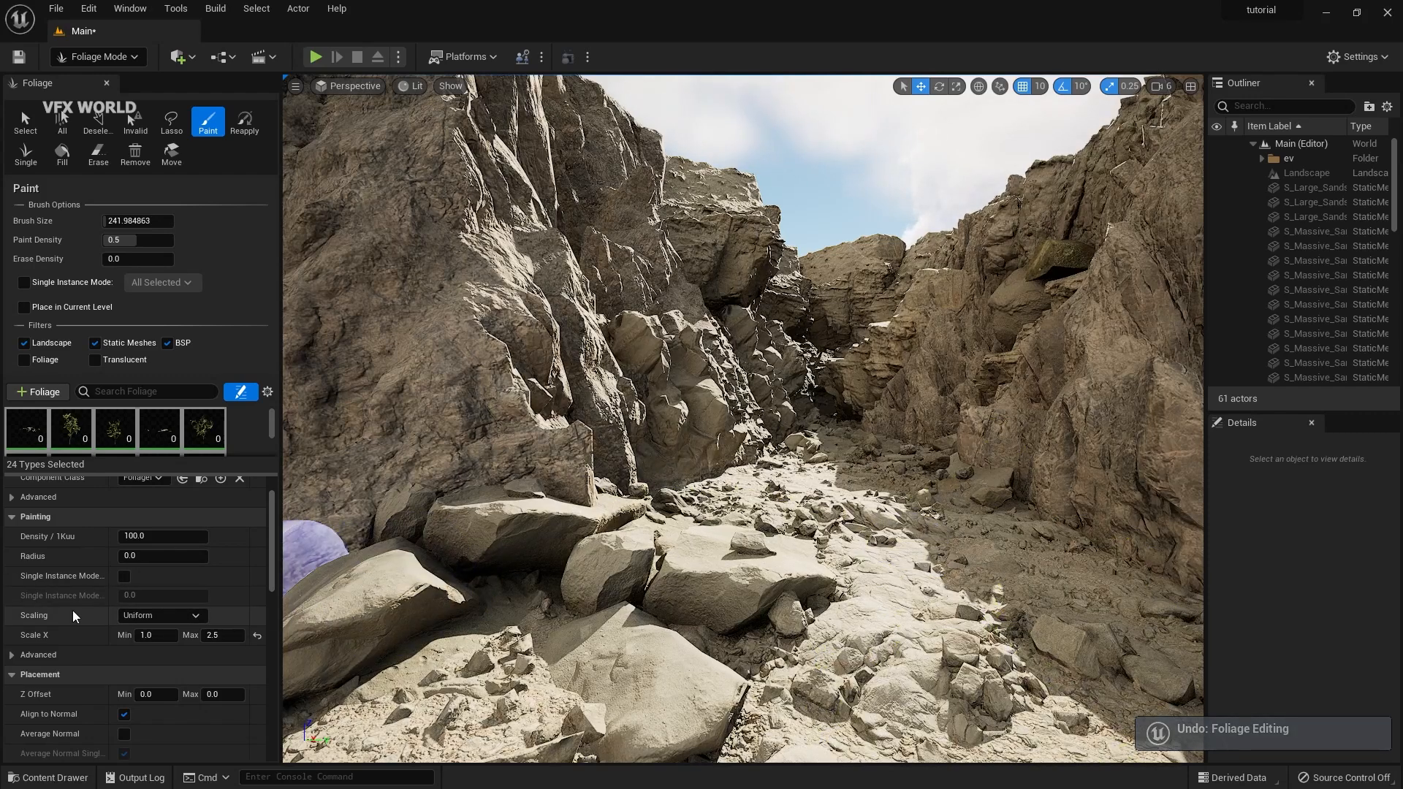
- Set the density of the selected foliage types to 50 and paint plant patches around the entrance boulders and the canyon floor's edge
scroll(71, 610, up, 2)
click(138, 607)
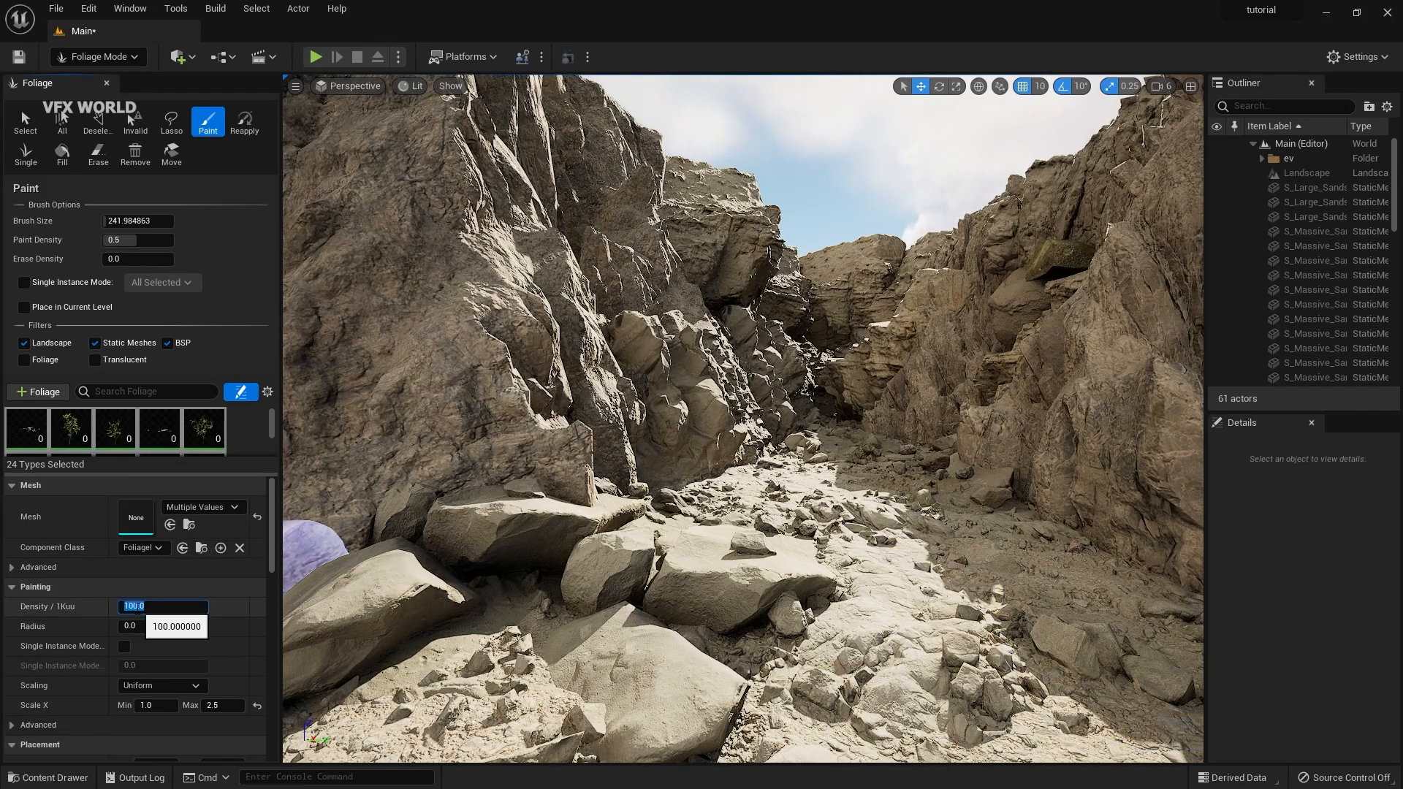
mouse_move(502, 564)
mouse_down()
mouse_move(564, 595)
mouse_move(398, 708)
mouse_up()
mouse_move(861, 688)
mouse_down()
mouse_move(682, 573)
mouse_move(668, 509)
mouse_up()
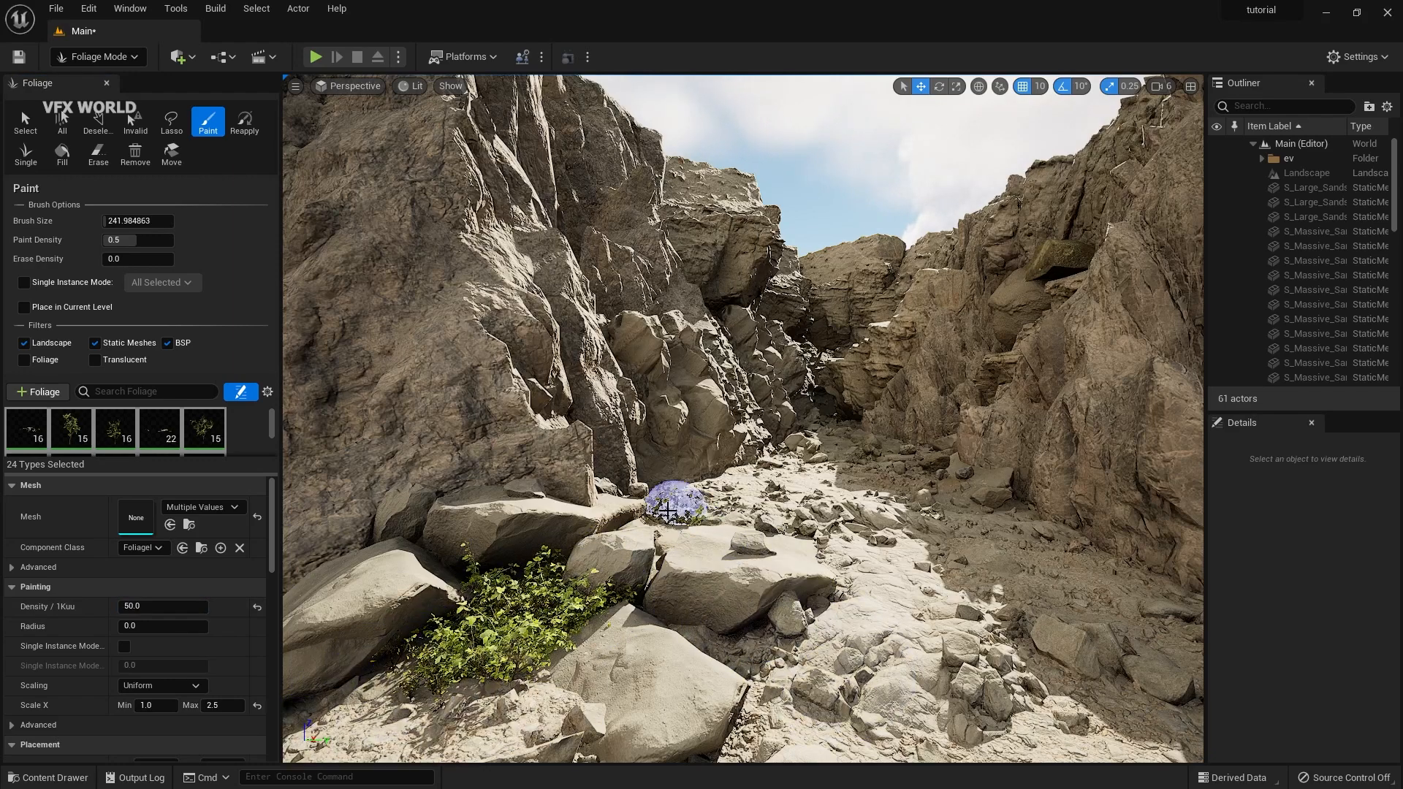
mouse_move(1031, 521)
mouse_down()
mouse_move(1084, 573)
mouse_move(1074, 643)
mouse_move(990, 619)
mouse_move(753, 636)
mouse_move(892, 651)
mouse_move(745, 488)
mouse_up()
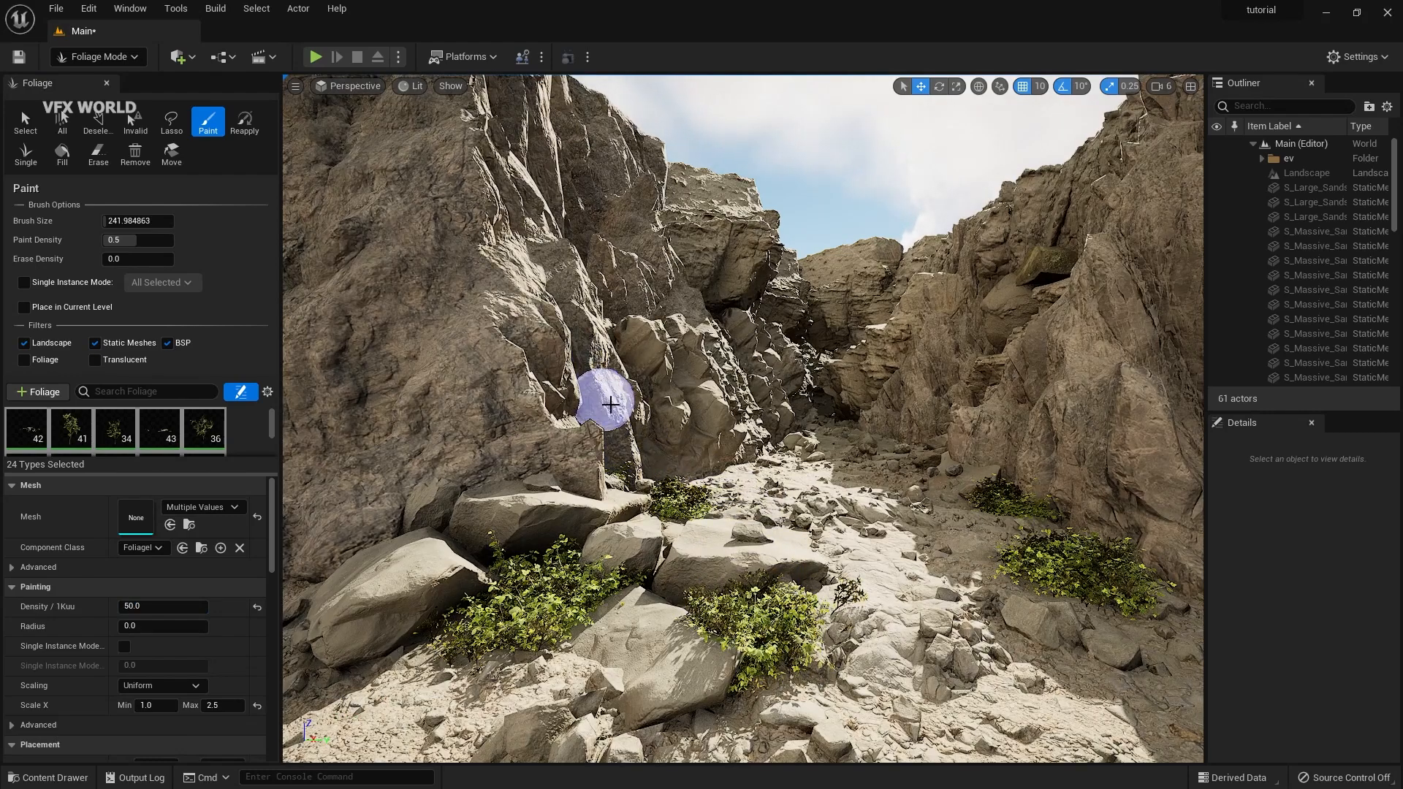
- Paint more plant patches deeper along the canyon floor and scatter them over both cliff walls
drag(836, 446, 987, 497)
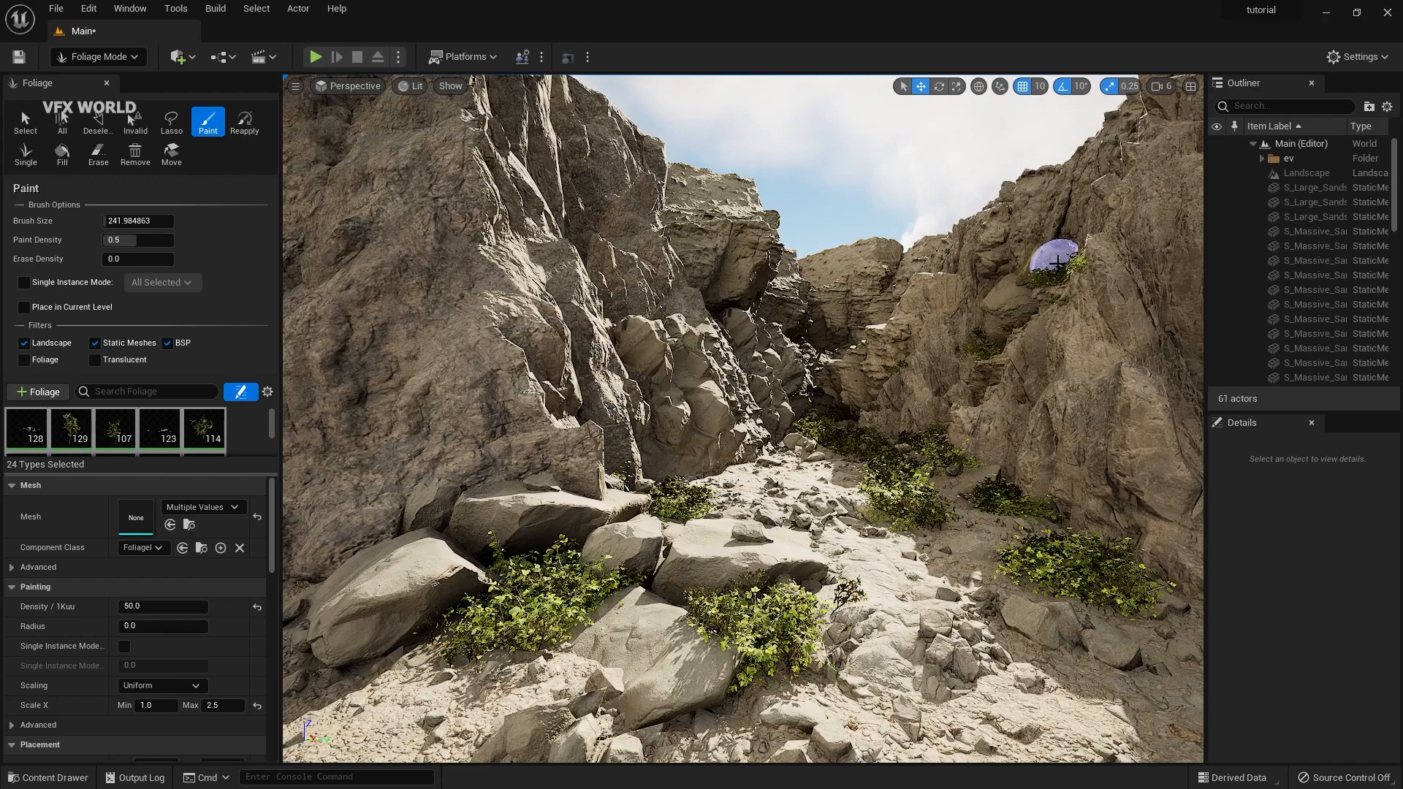
mouse_move(547, 289)
mouse_down()
mouse_move(511, 329)
mouse_move(413, 388)
mouse_move(479, 409)
mouse_move(461, 287)
mouse_move(483, 161)
mouse_up()
scroll(684, 439, down, 5)
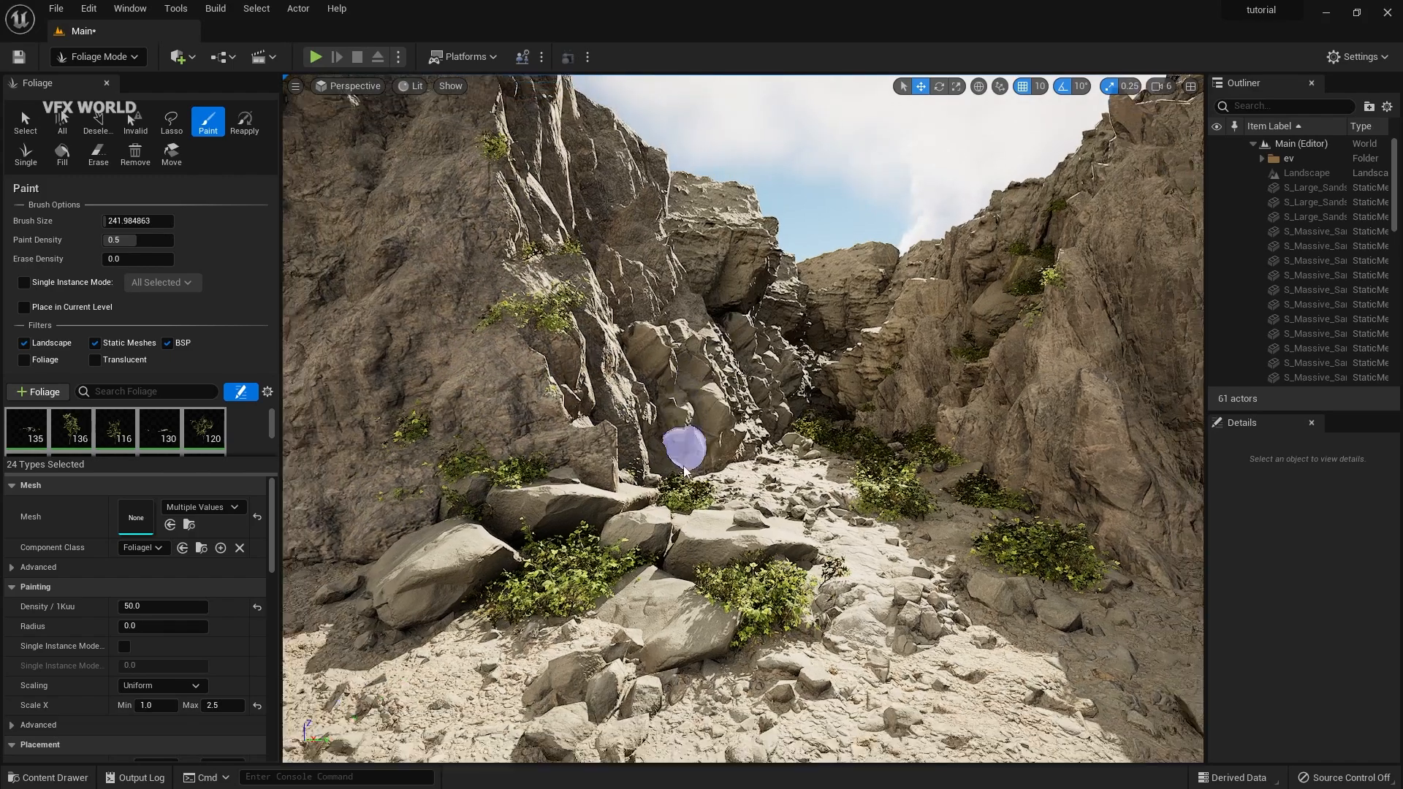
mouse_move(752, 608)
right_down()
mouse_move(811, 608)
mouse_move(731, 607)
mouse_move(965, 526)
right_up()
mouse_move(965, 527)
mouse_down()
mouse_move(1145, 595)
mouse_move(1103, 453)
mouse_move(1080, 463)
mouse_move(1101, 262)
mouse_up()
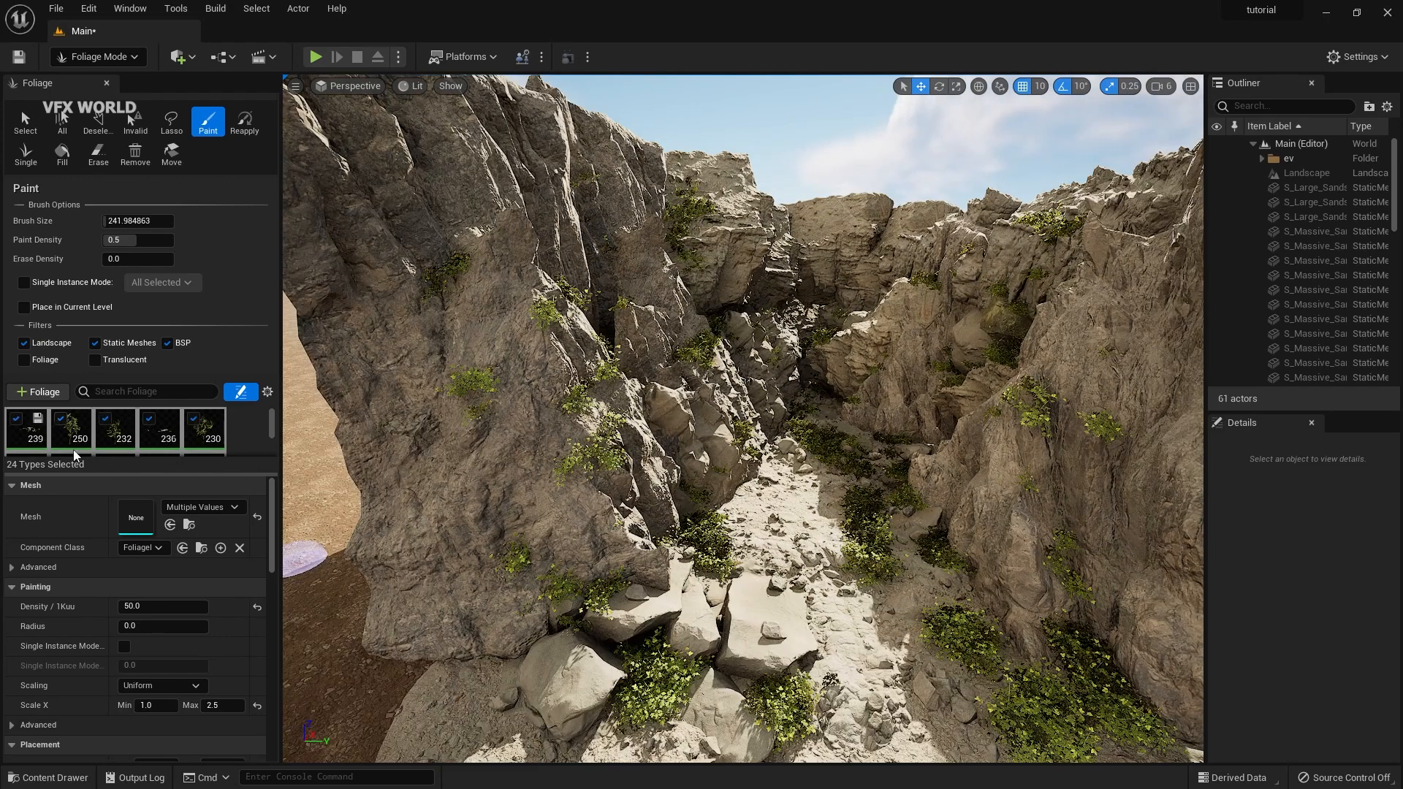
- Deactivate all 24 Acacia and Blackberry types in the foliage palette and clear their selection
drag(165, 476, 164, 628)
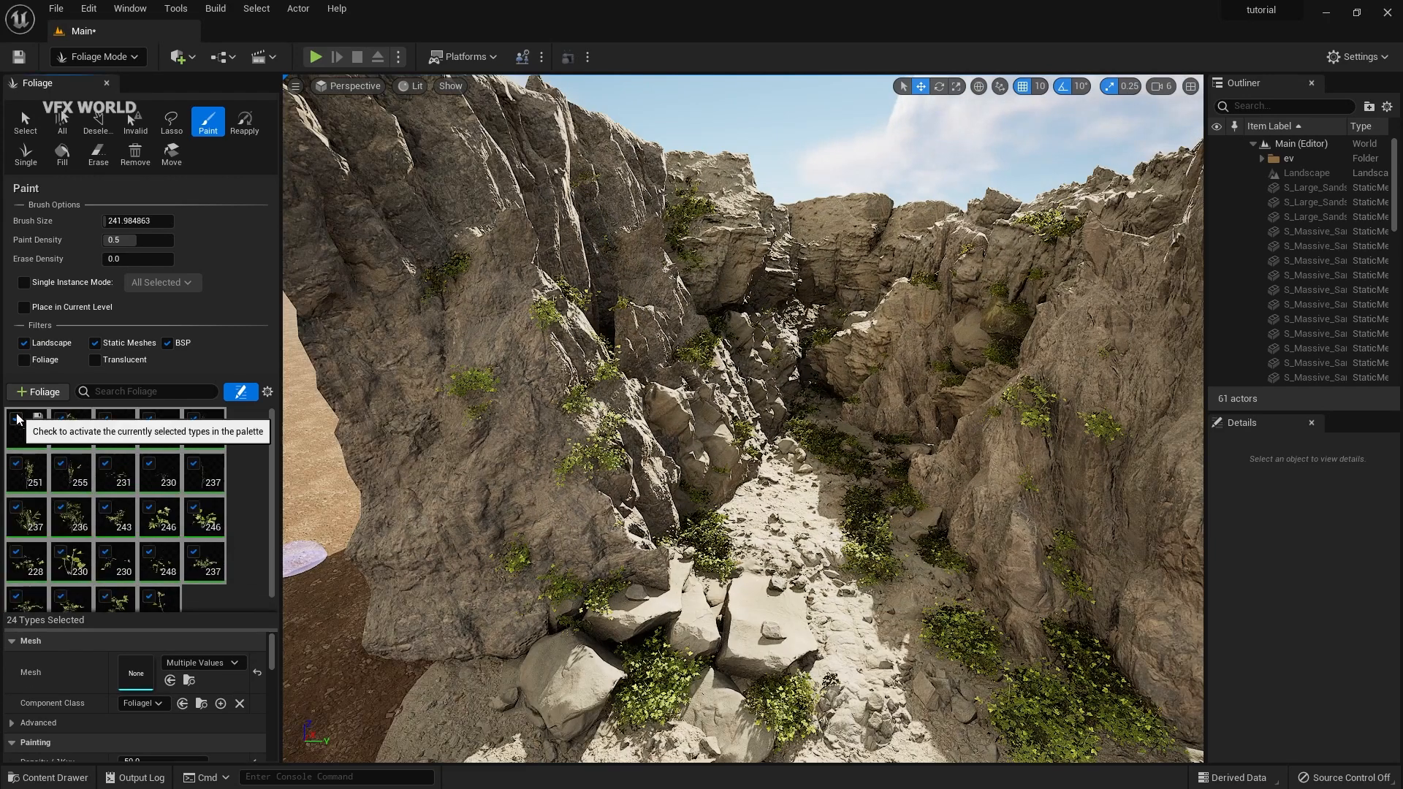
click(17, 418)
click(215, 593)
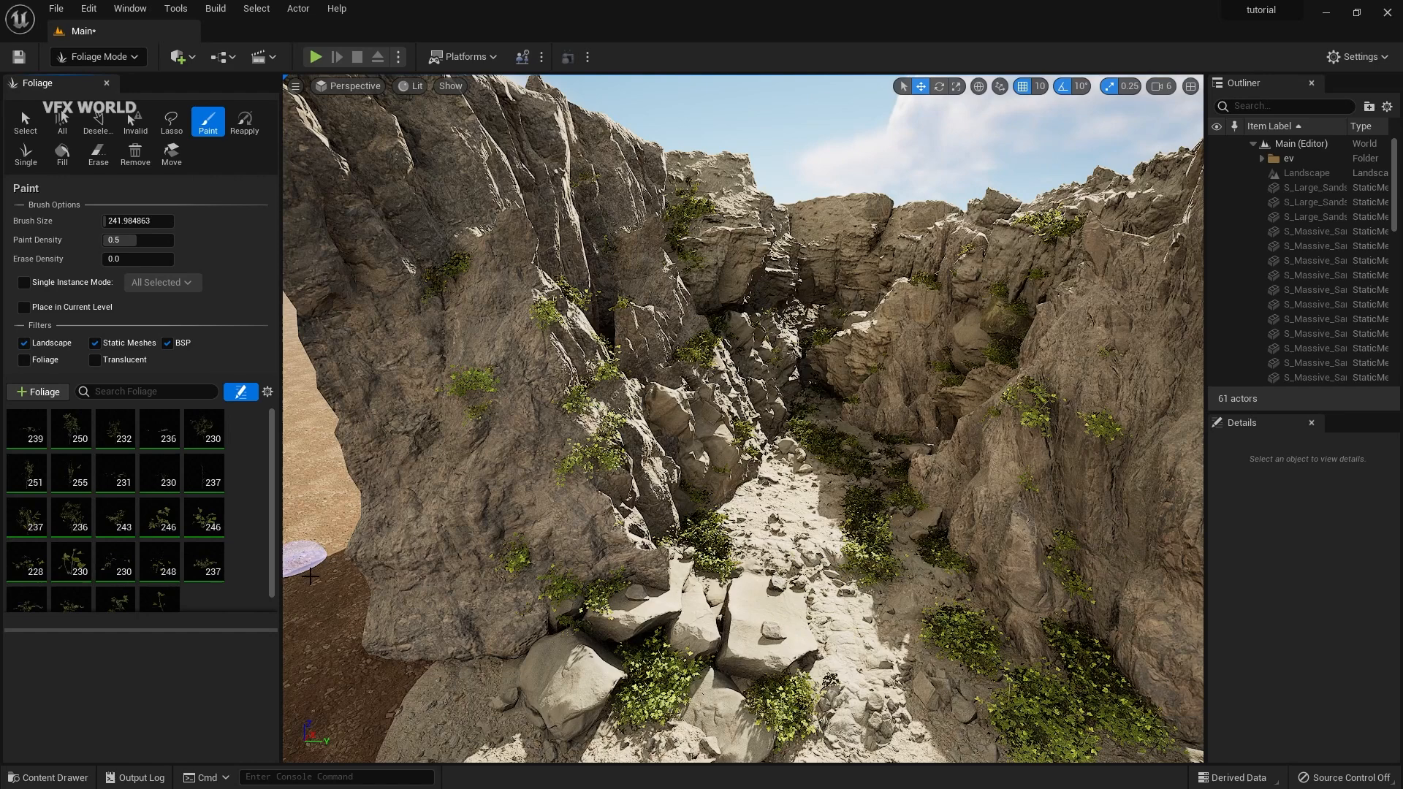
- Download the Grass Clumps, Tufted Grass and Tropical Palm plants from the local Quixel Bridge library at medium quality and add them to the project
click(194, 59)
click(228, 111)
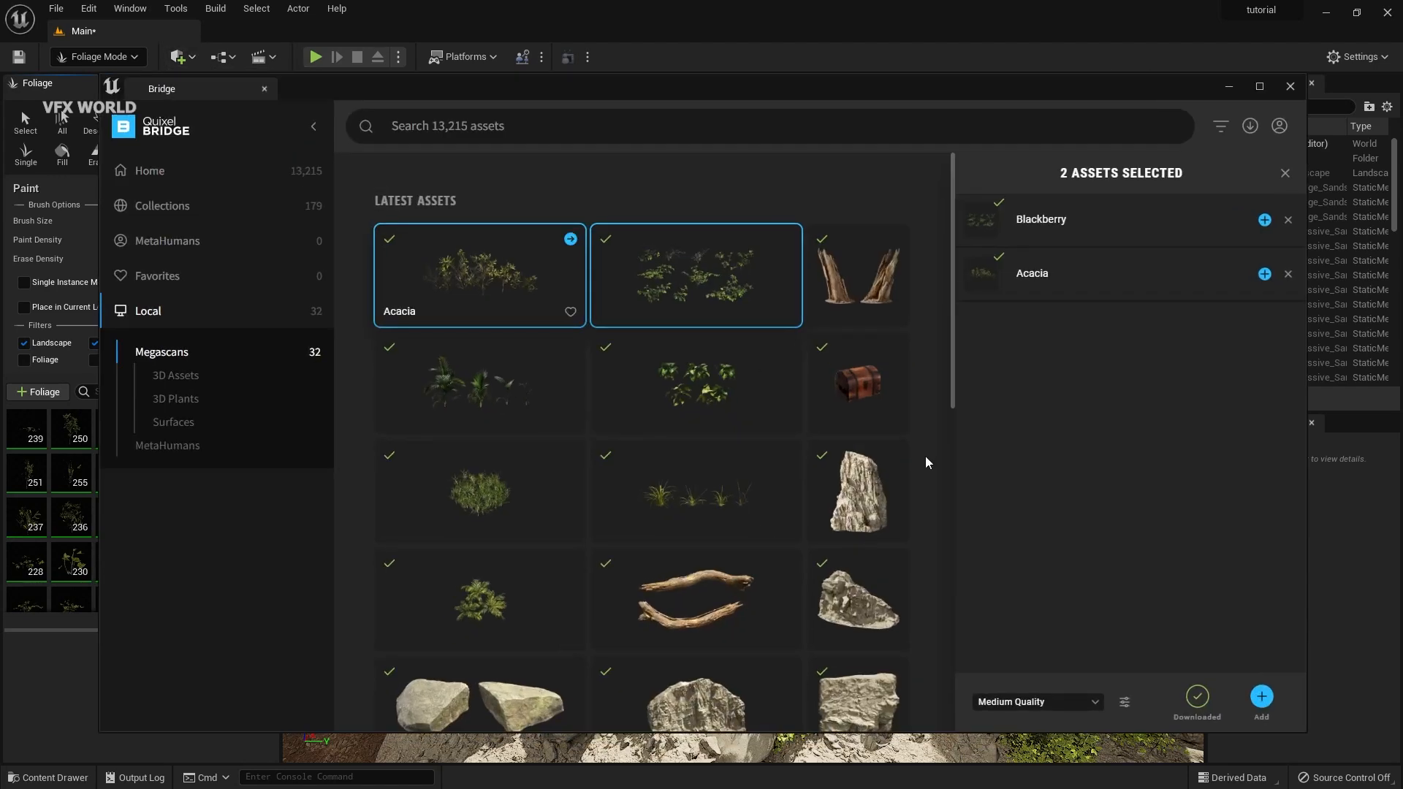
scroll(925, 456, down, 5)
scroll(570, 393, up, 2)
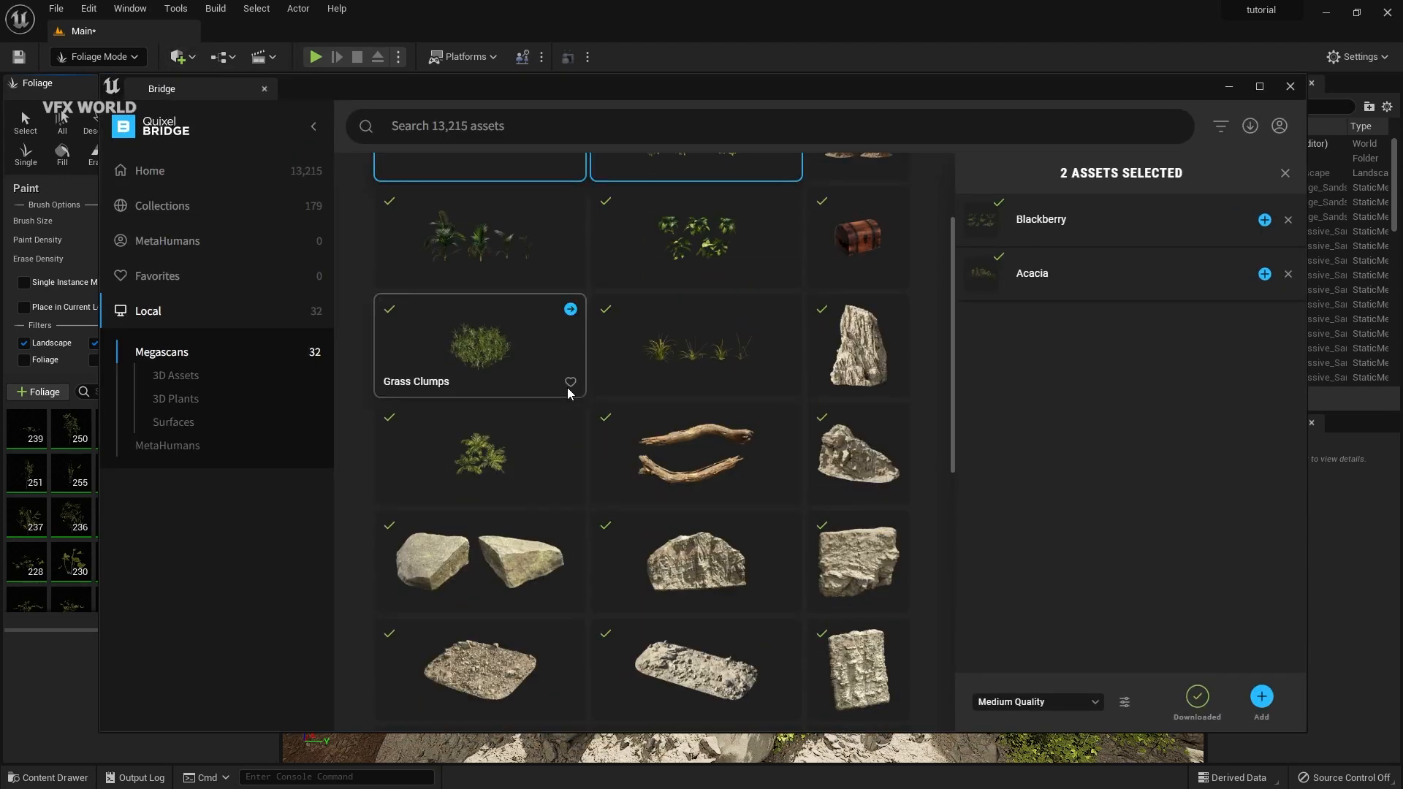
click(554, 348)
ctrl+click(682, 360)
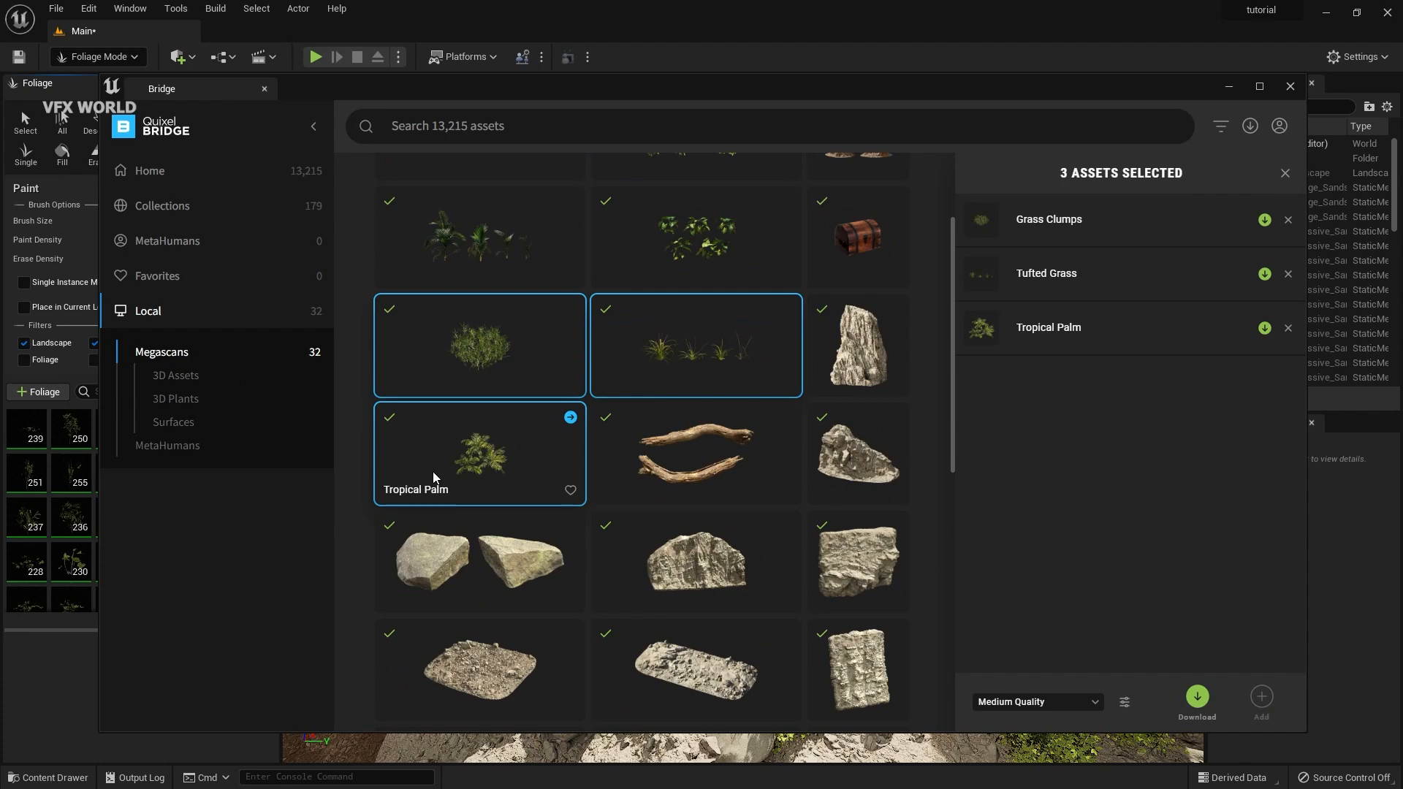
click(1199, 695)
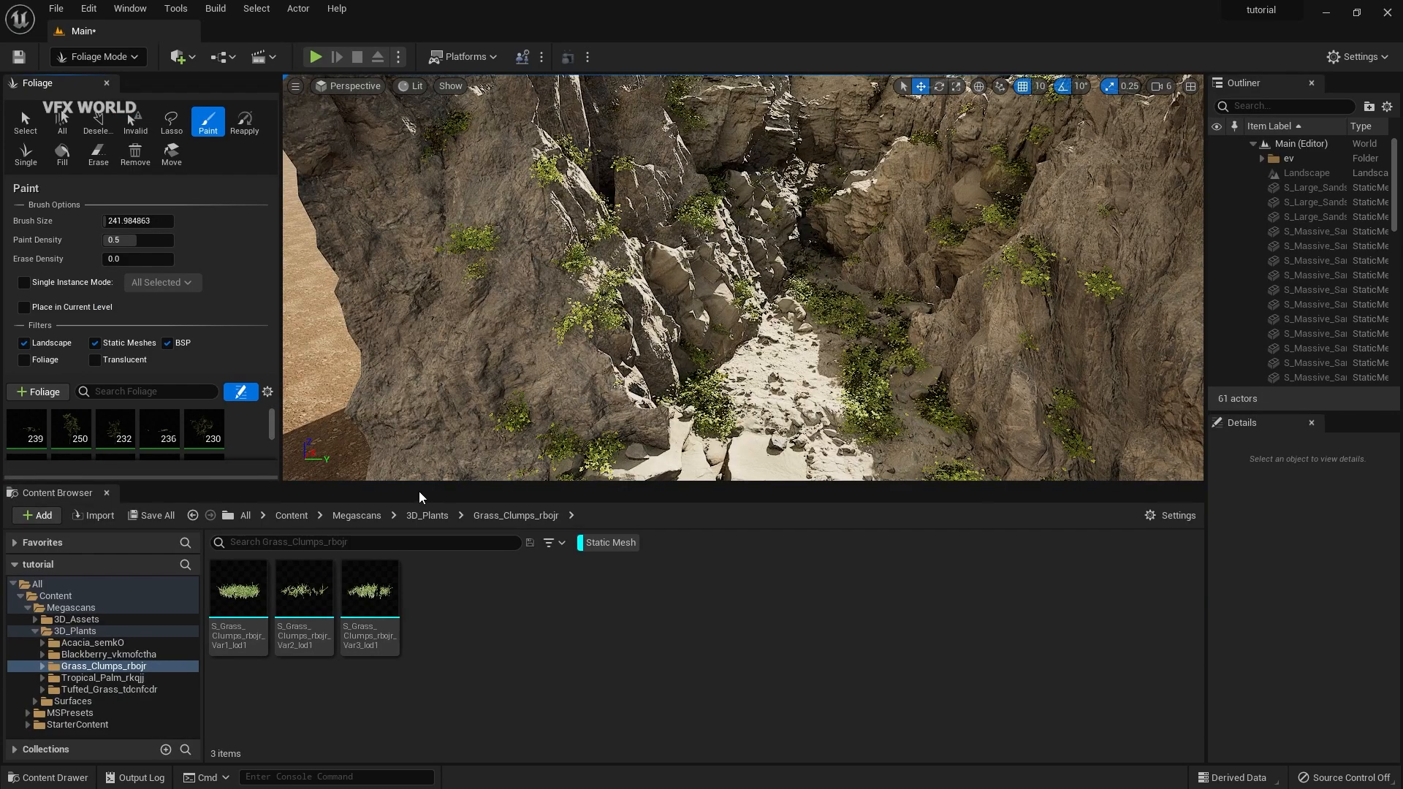
- Add the three Grass Clumps meshes from the Grass_Clumps_rbojr folder to the foliage palette
drag(421, 487, 410, 557)
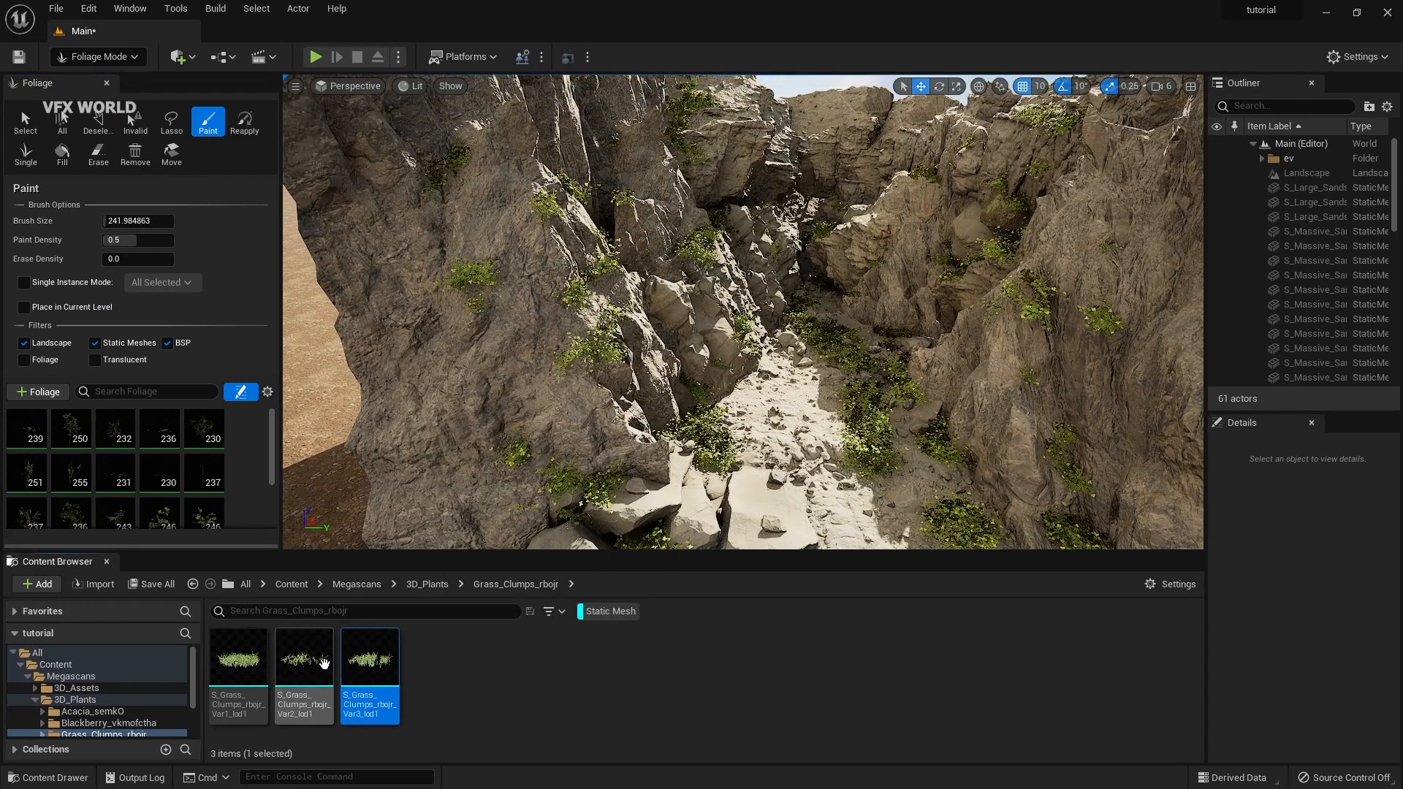
ctrl+click(321, 663)
ctrl+click(234, 668)
scroll(146, 480, down, 3)
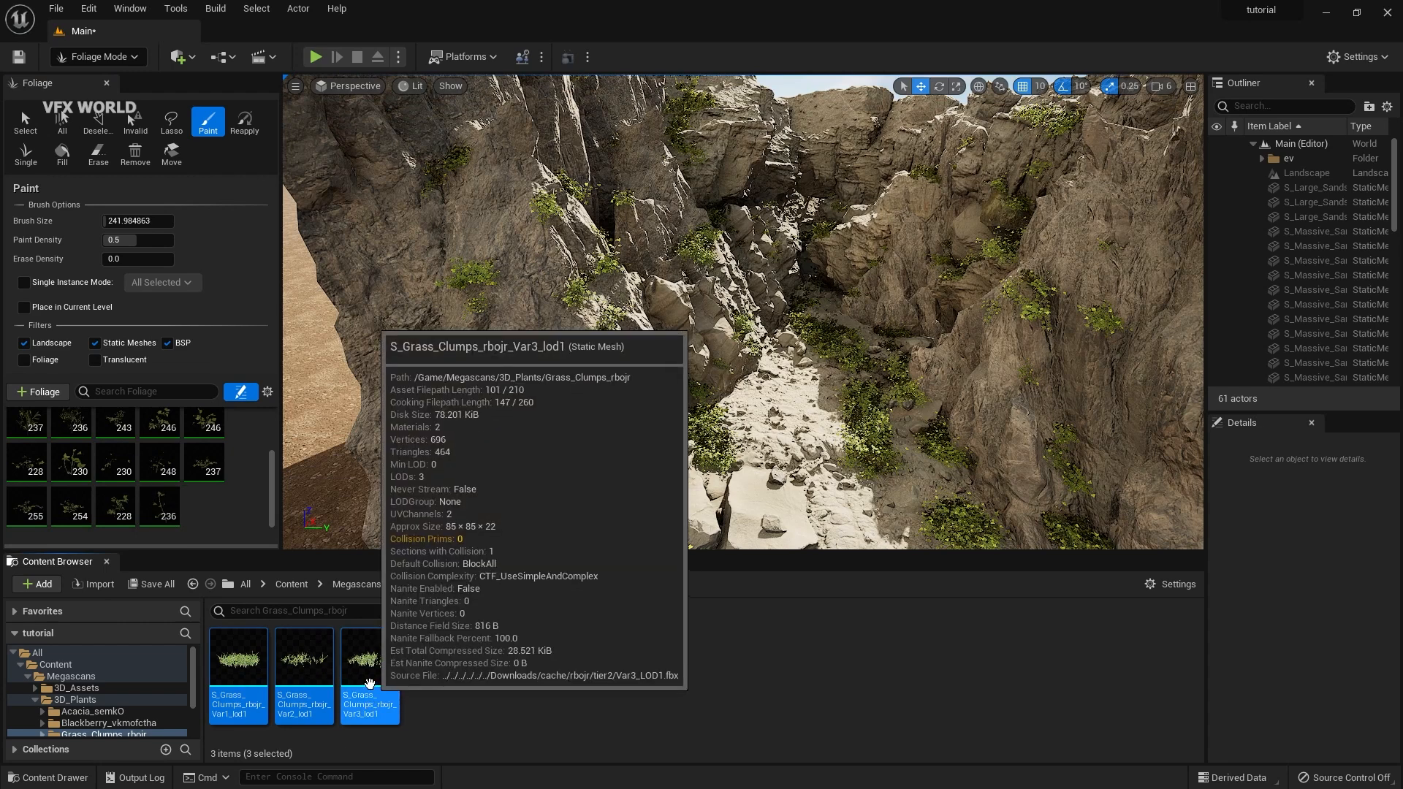
drag(369, 683, 223, 511)
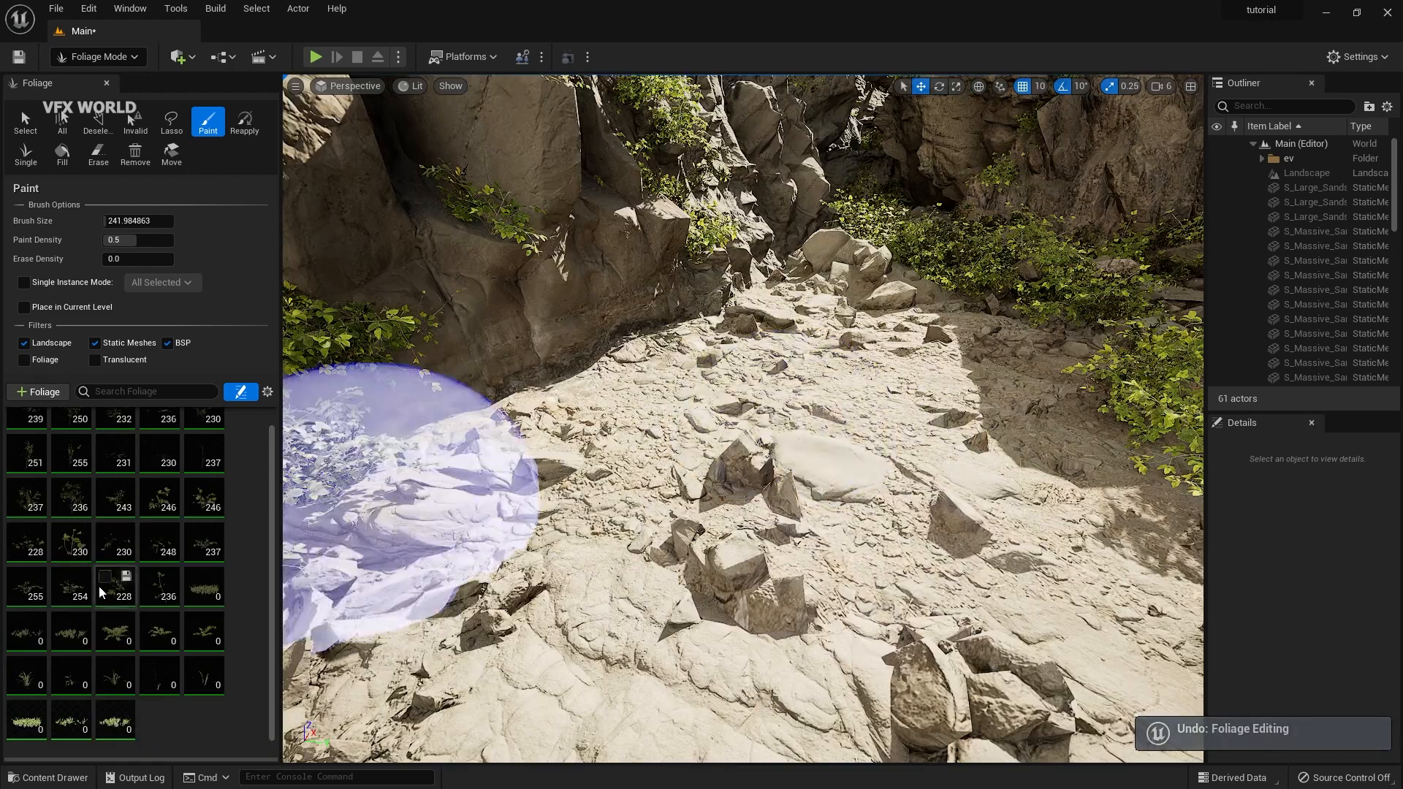
- Select the three Grass Clumps foliage types, activate them and set their density to 80
drag(166, 760, 165, 690)
scroll(221, 644, down, 2)
click(124, 688)
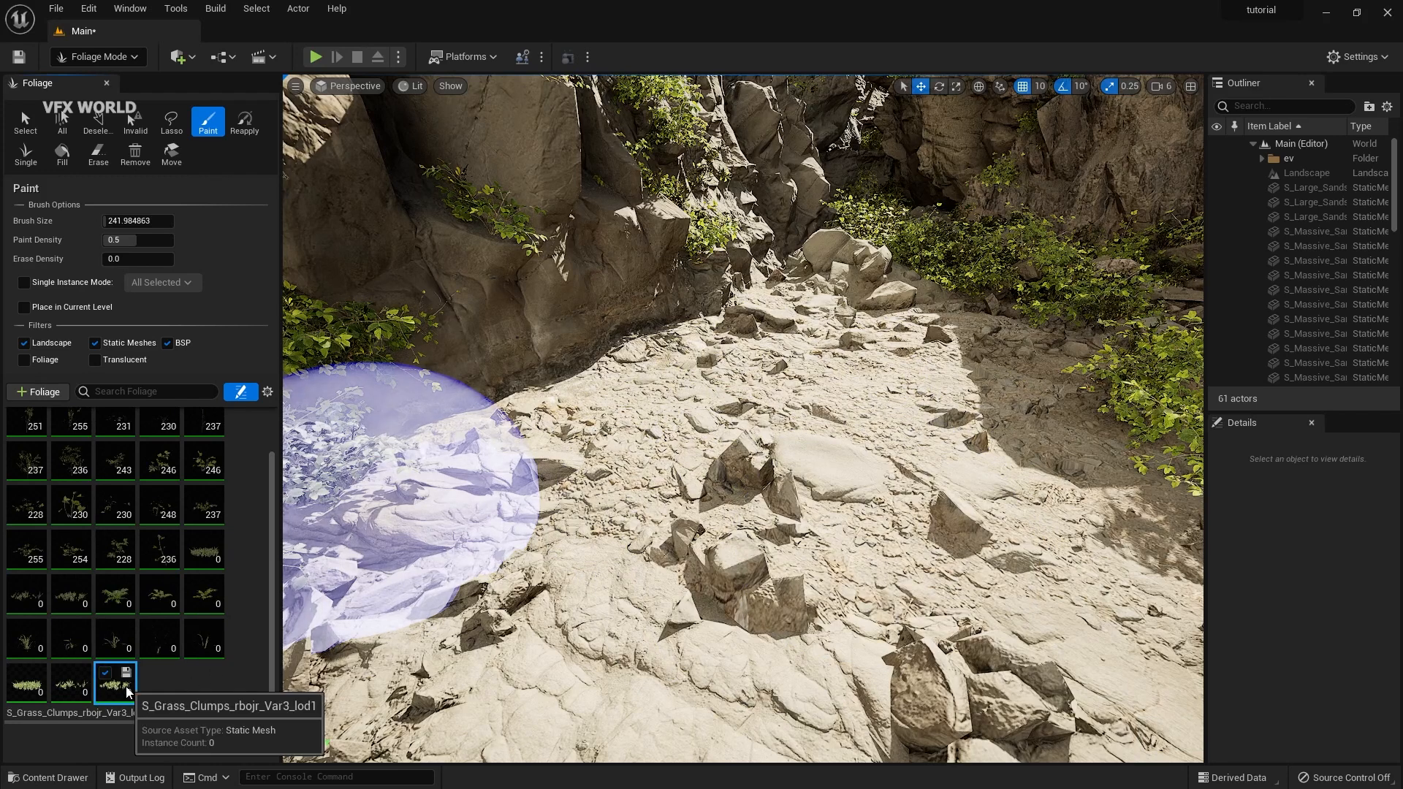
ctrl+click(79, 691)
ctrl+click(35, 689)
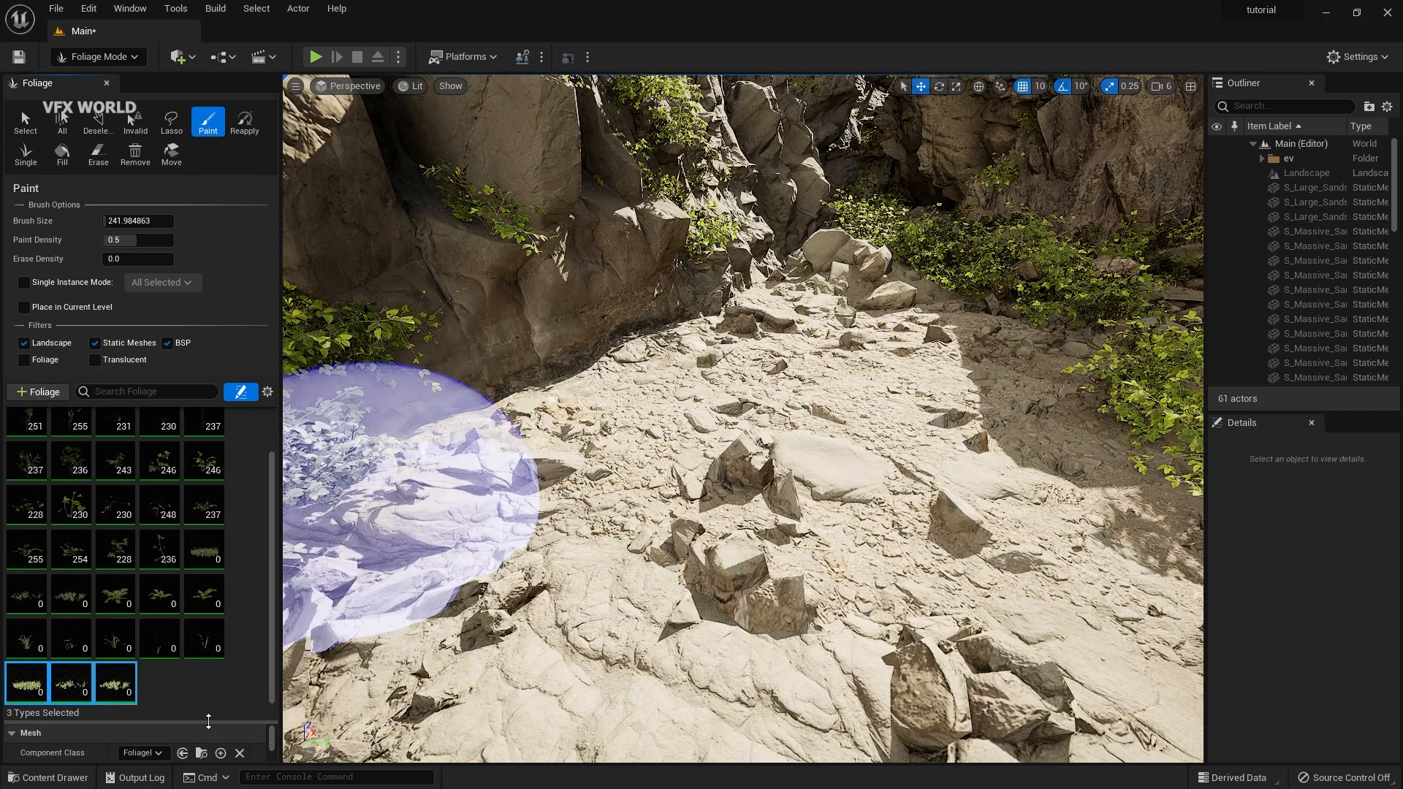
drag(208, 722, 204, 426)
scroll(68, 619, down, 3)
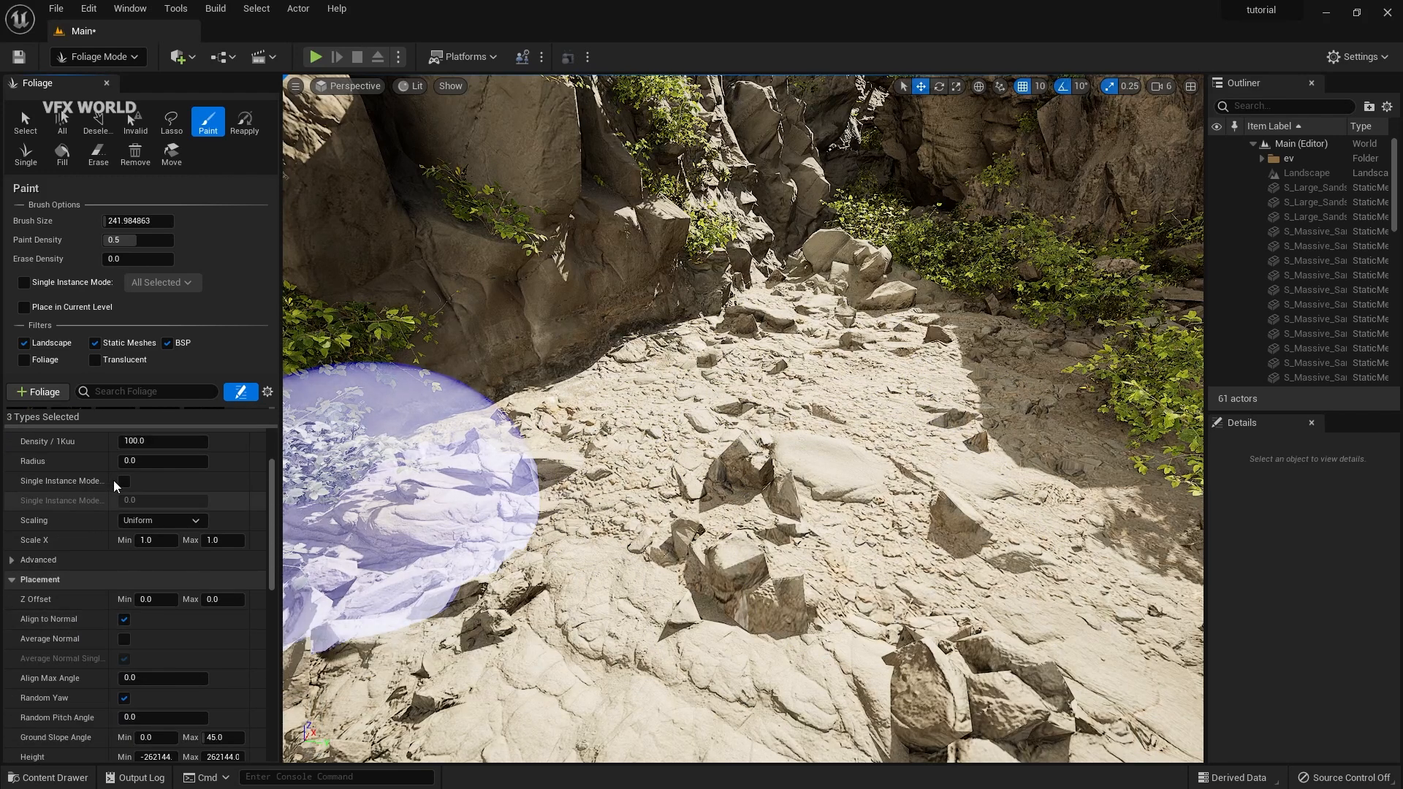
click(155, 443)
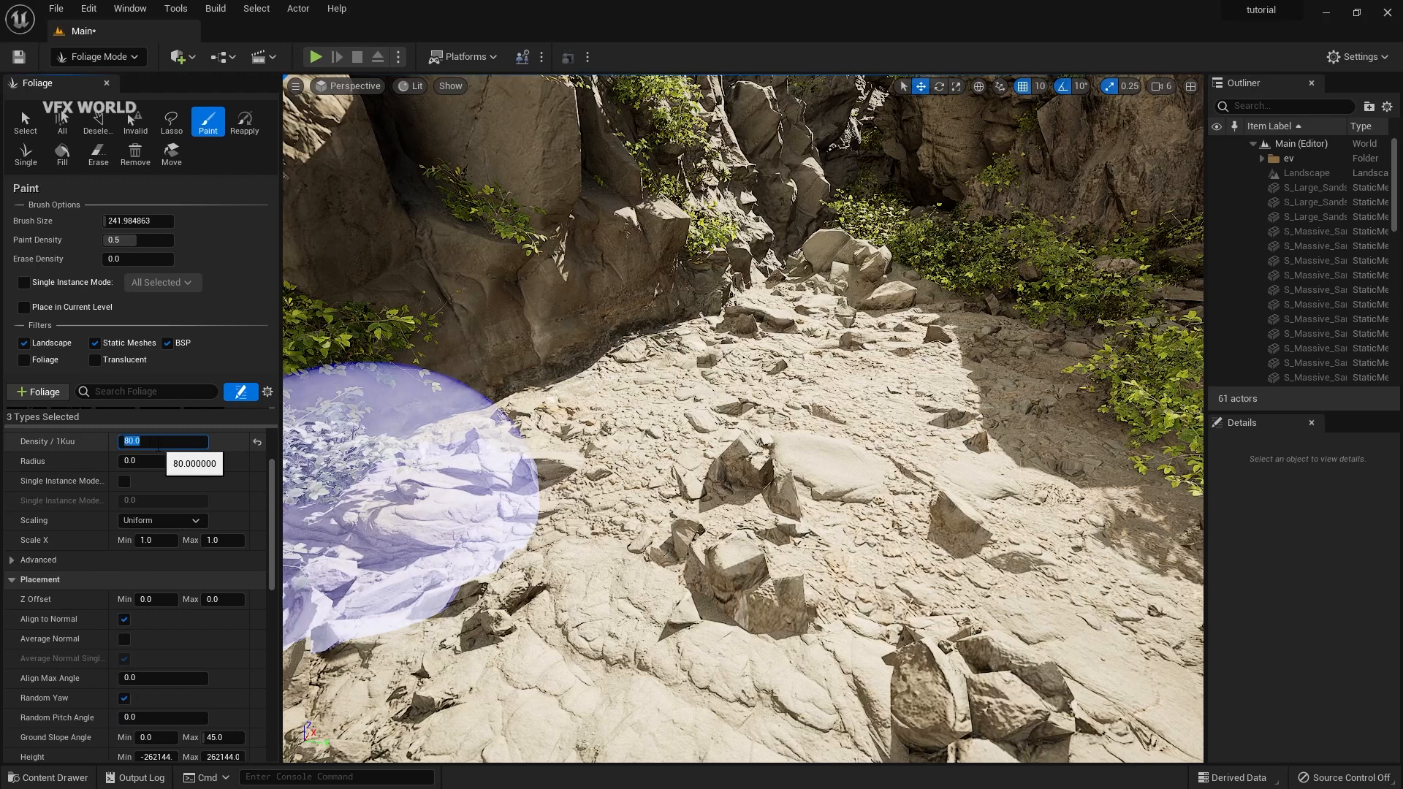
- Set the grass clumps' maximum X scale to 1.5 and paint them across the rocky canyon floor
scroll(217, 655, down, 1)
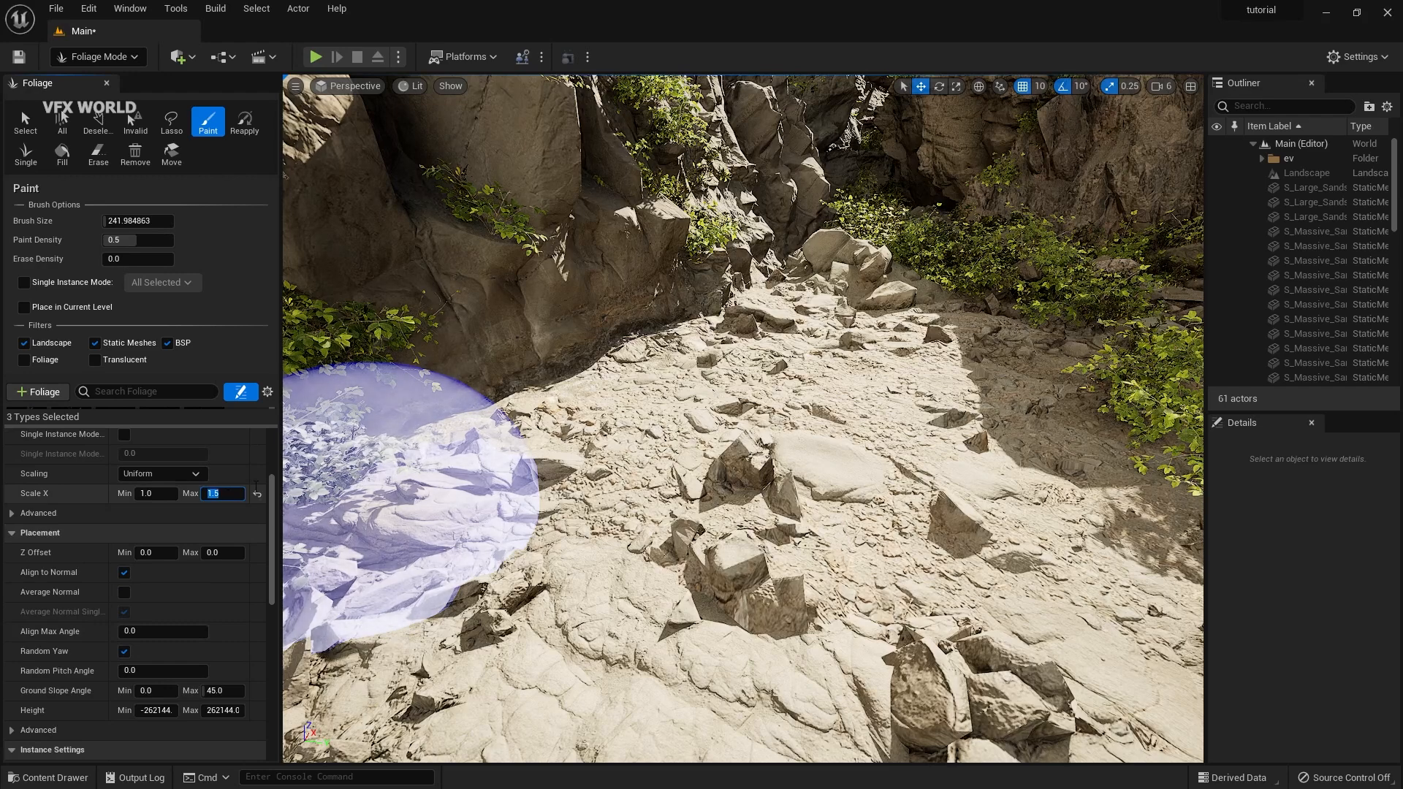
mouse_move(636, 402)
mouse_down()
mouse_move(539, 489)
mouse_move(690, 364)
mouse_move(442, 573)
mouse_move(862, 611)
mouse_move(824, 351)
mouse_move(1065, 354)
mouse_move(972, 487)
mouse_move(971, 611)
mouse_move(314, 545)
mouse_up()
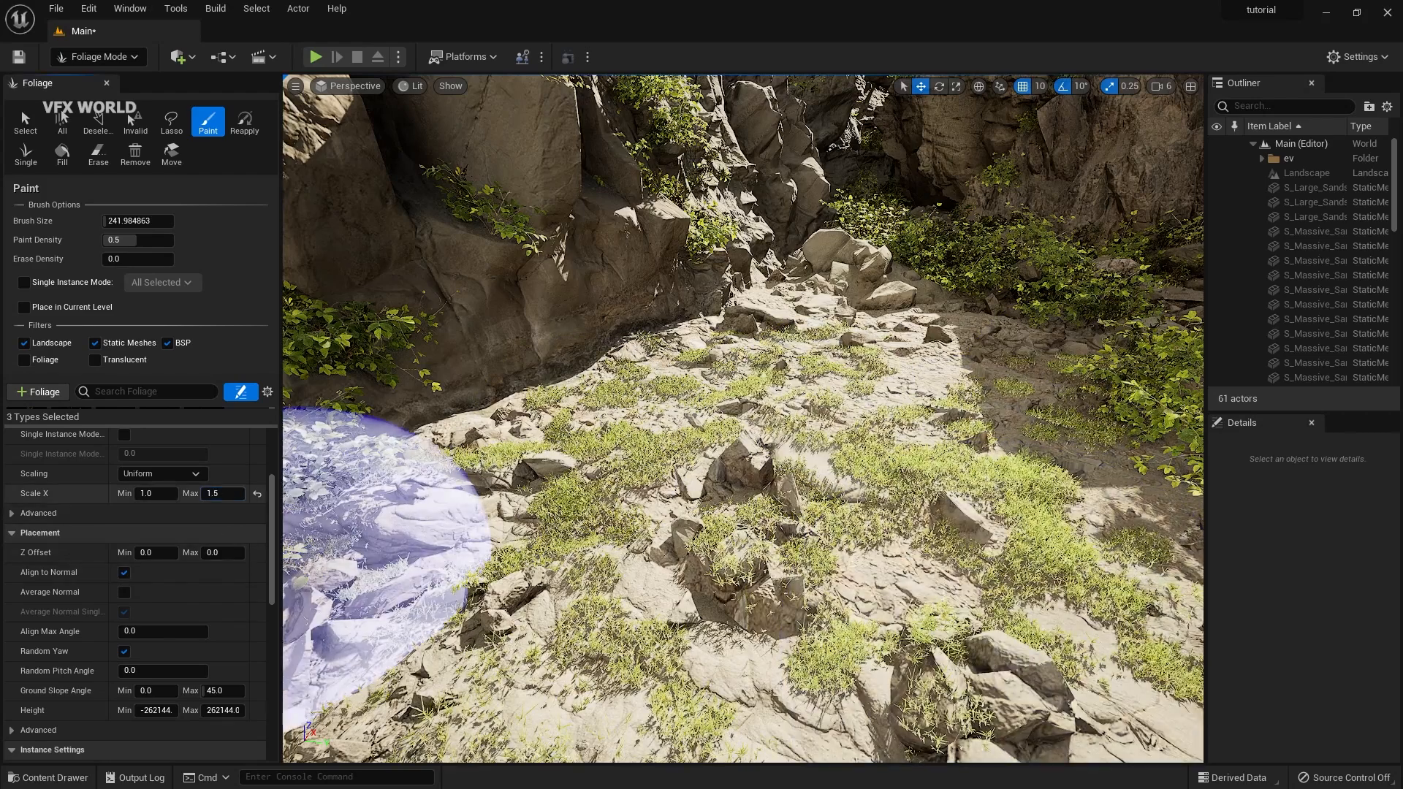
- Raise the maximum X scale to about 3.37 and paint larger grass clumps over the canyon ground, rock ledges and lower cliffs
mouse_move(397, 349)
mouse_down()
mouse_move(450, 321)
mouse_move(914, 259)
mouse_move(971, 330)
mouse_up()
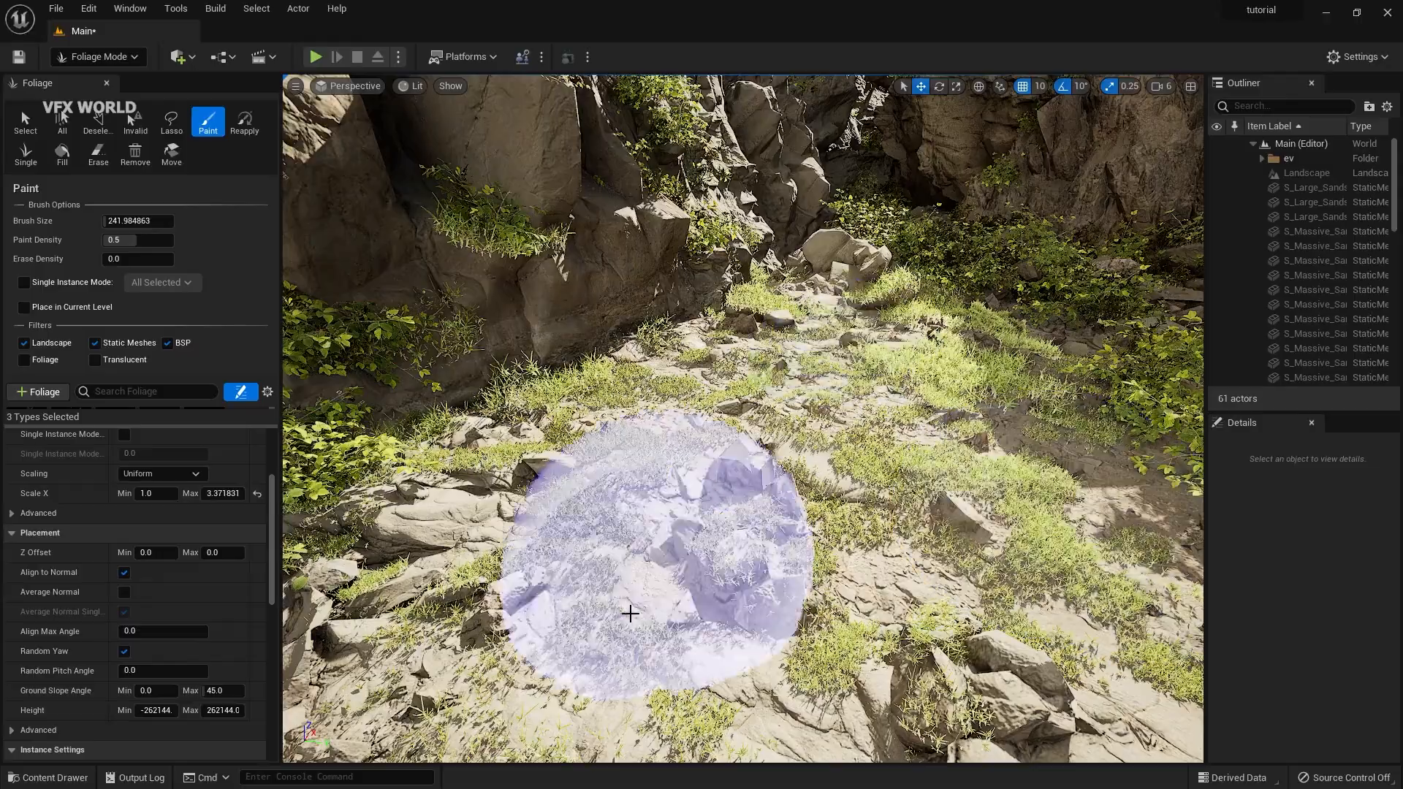
scroll(848, 453, down, 3)
scroll(848, 453, down, 5)
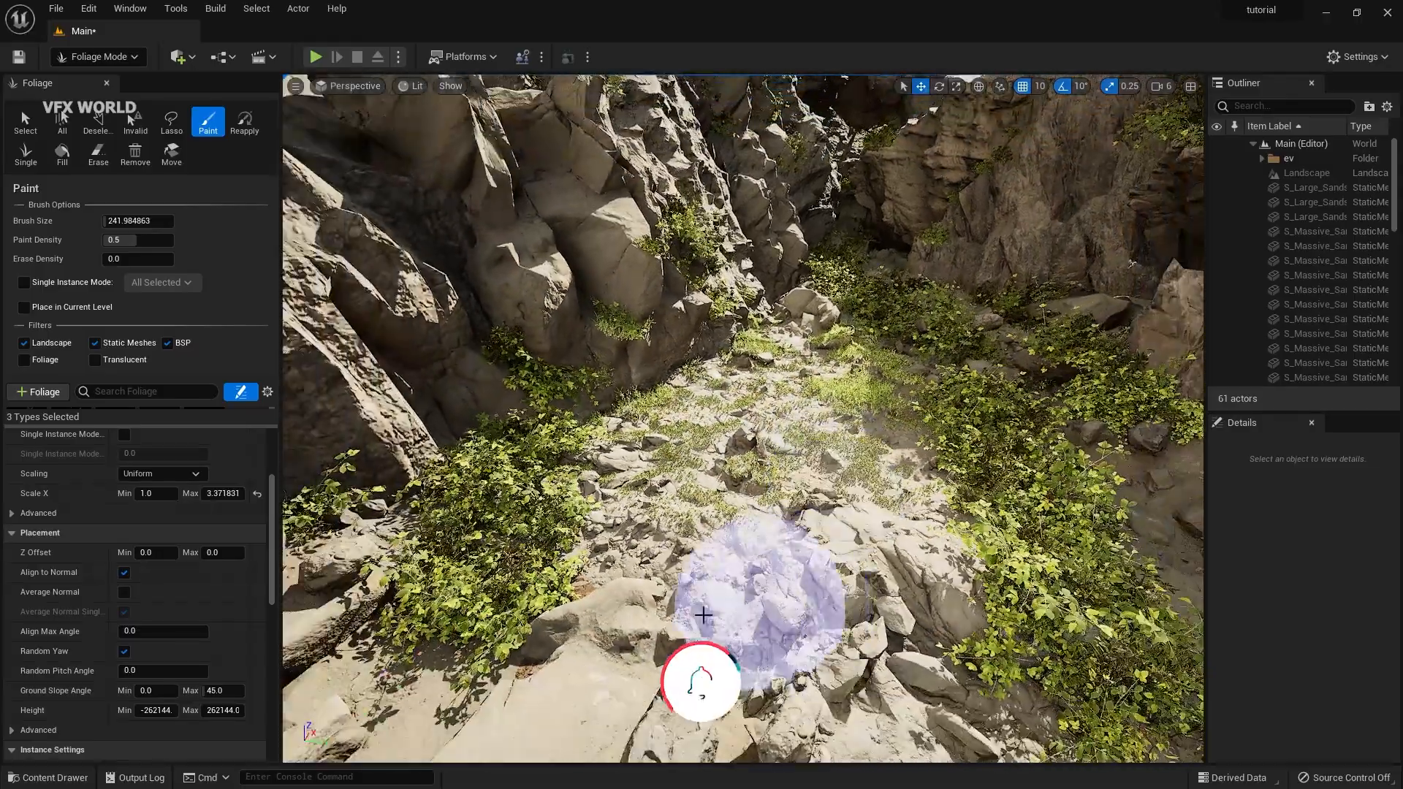
scroll(616, 600, down, 3)
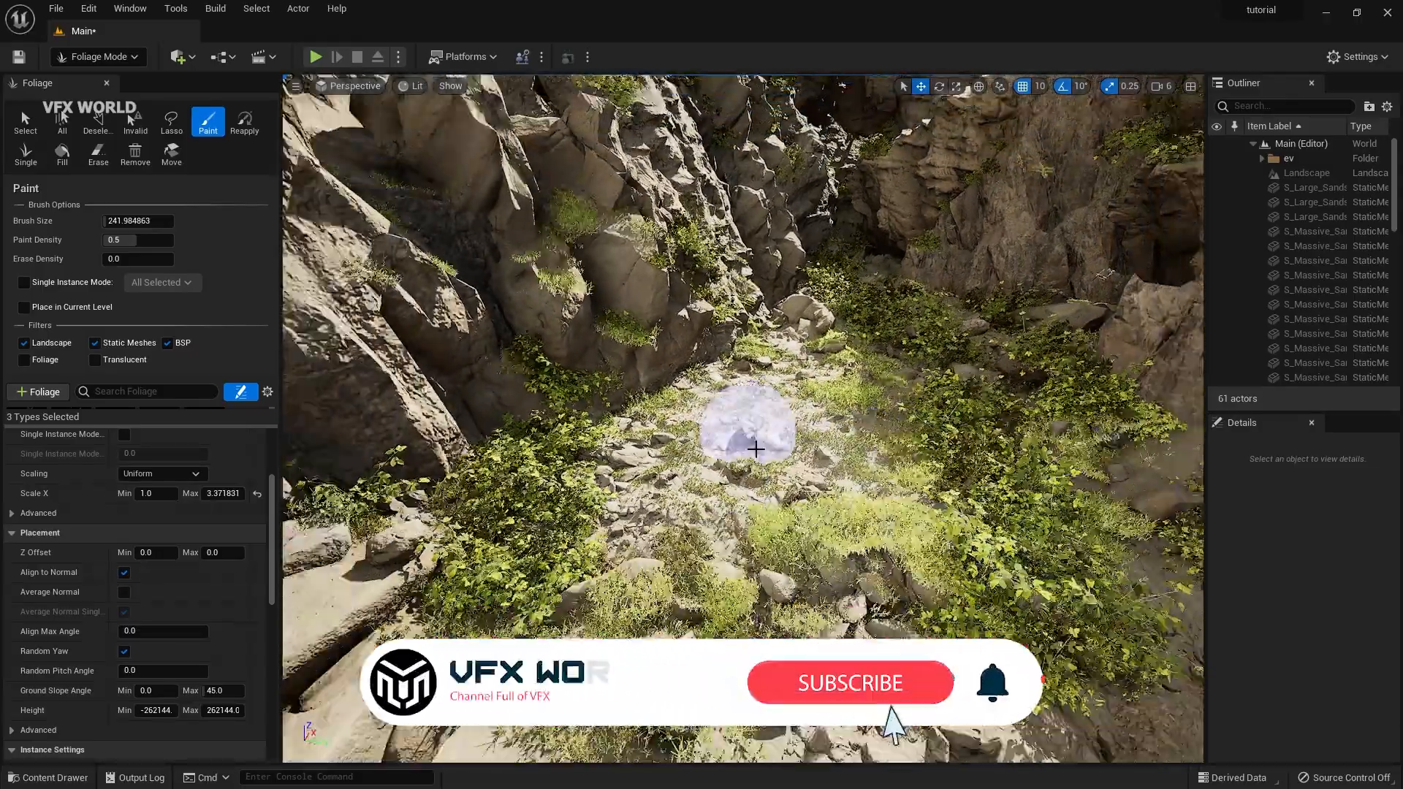
scroll(756, 449, up, 5)
scroll(621, 611, down, 5)
drag(577, 383, 775, 570)
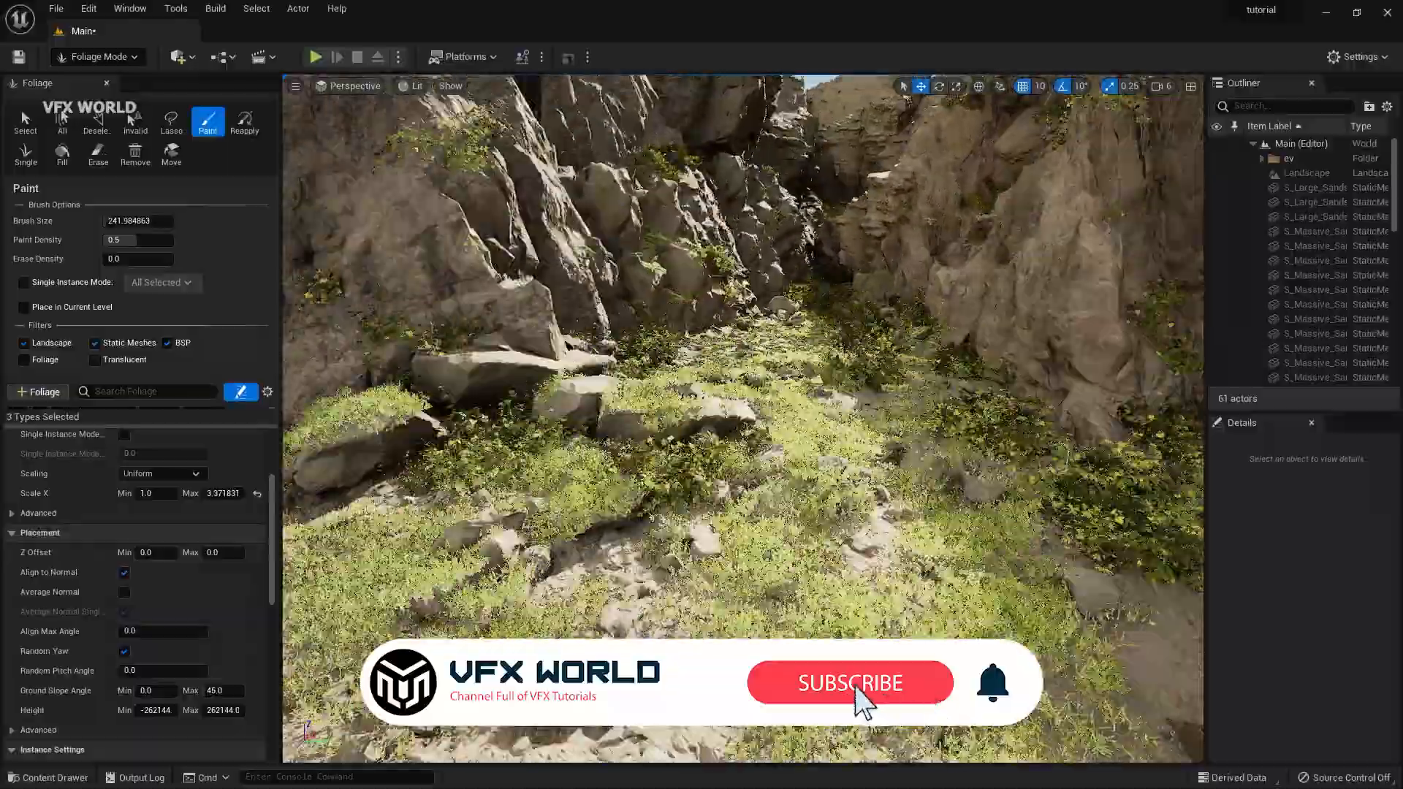
scroll(791, 625, down, 2)
scroll(928, 548, up, 5)
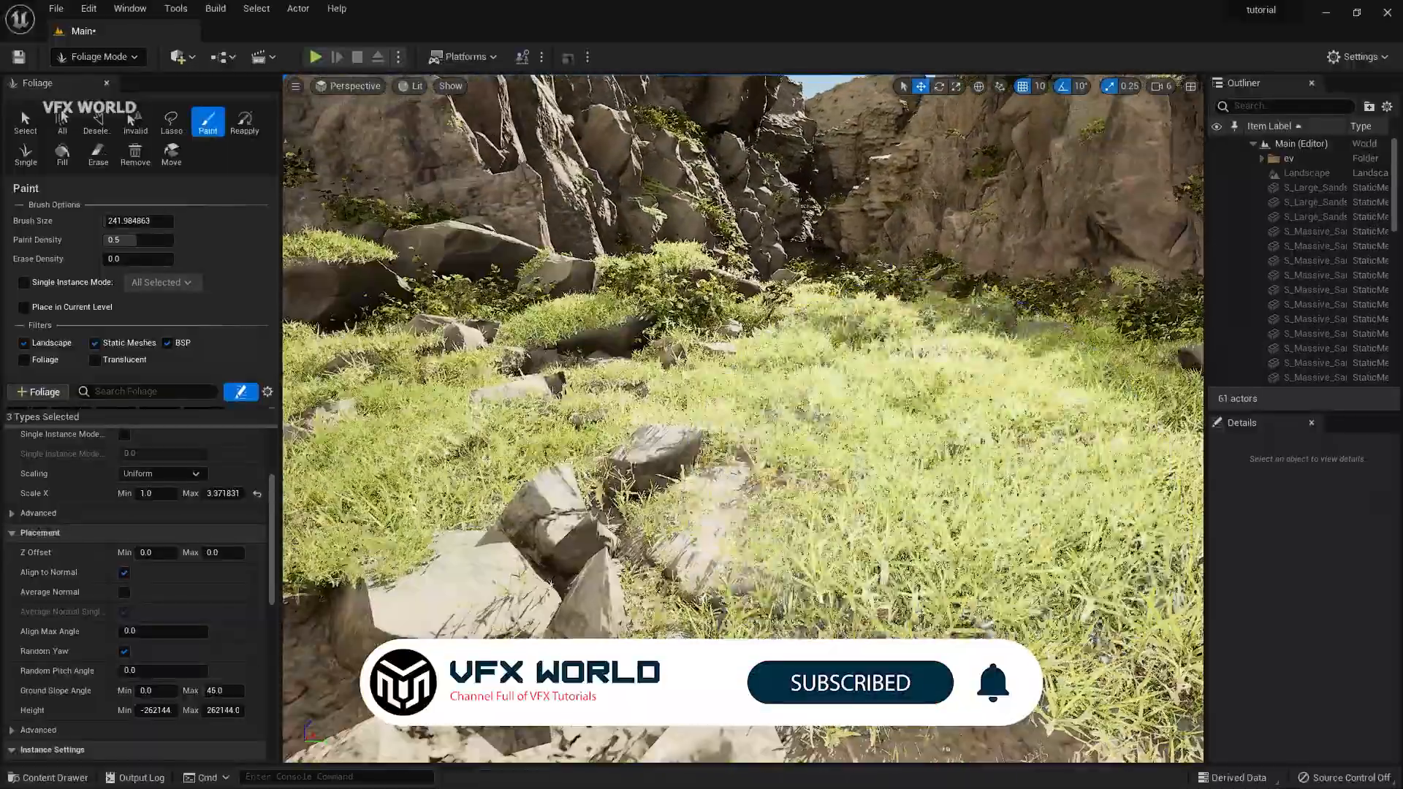
- Rotate the sun so the cliffs fall into shade and low light grazes the grass
key(ctrl+l)
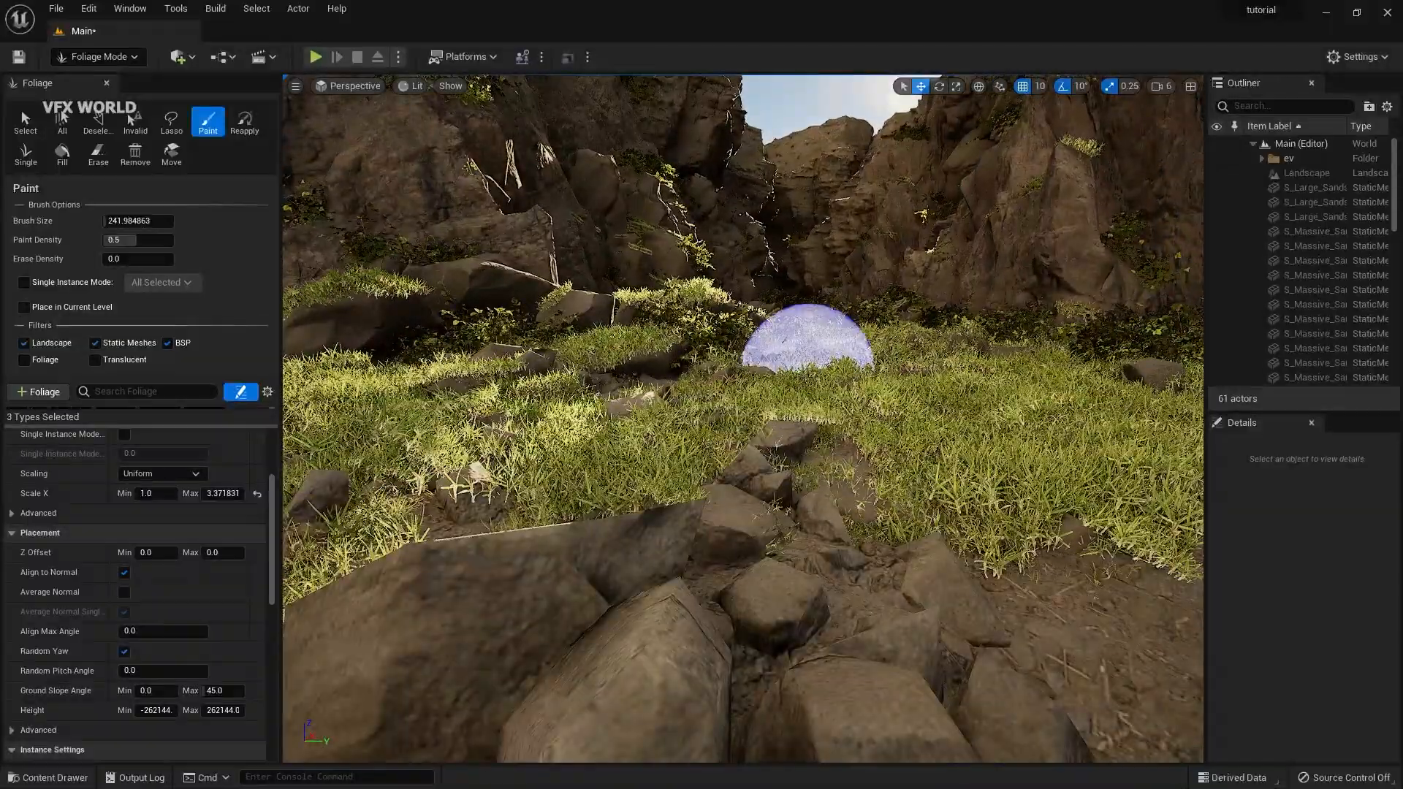
middle_drag(808, 368, 825, 311)
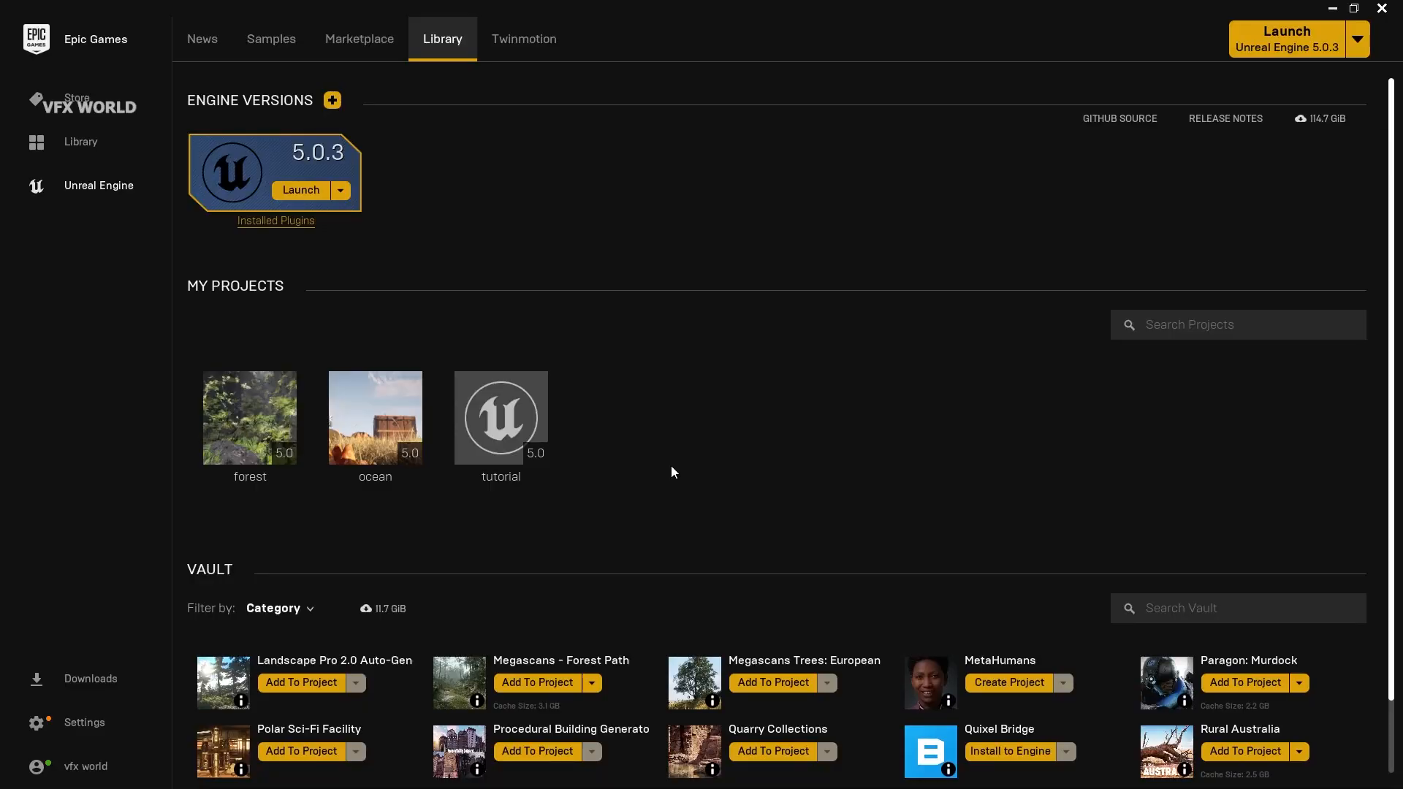
- Switch to the Epic Games Launcher and add the Megascans - Forest Path pack from the vault to the tutorial project
scroll(672, 471, down, 1)
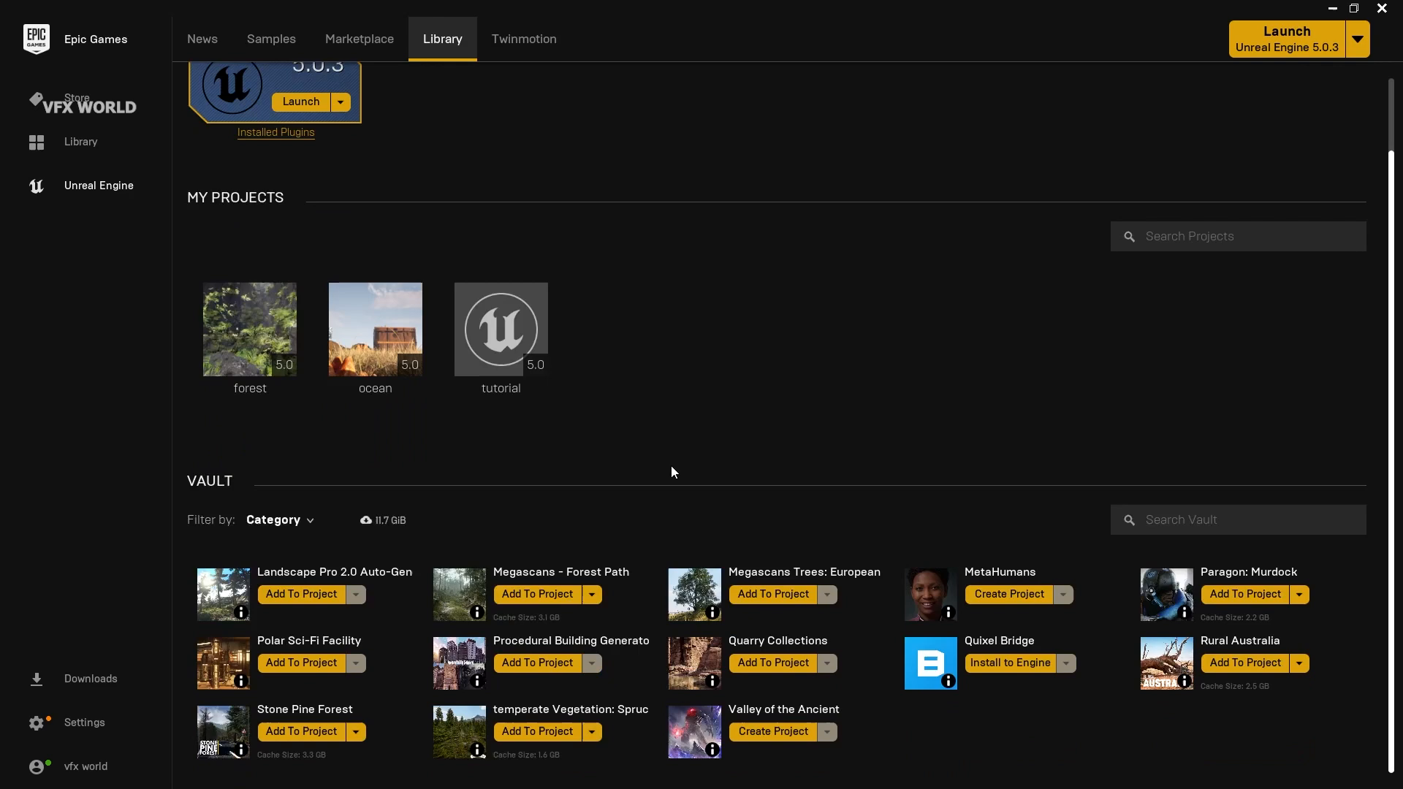
click(538, 595)
click(775, 340)
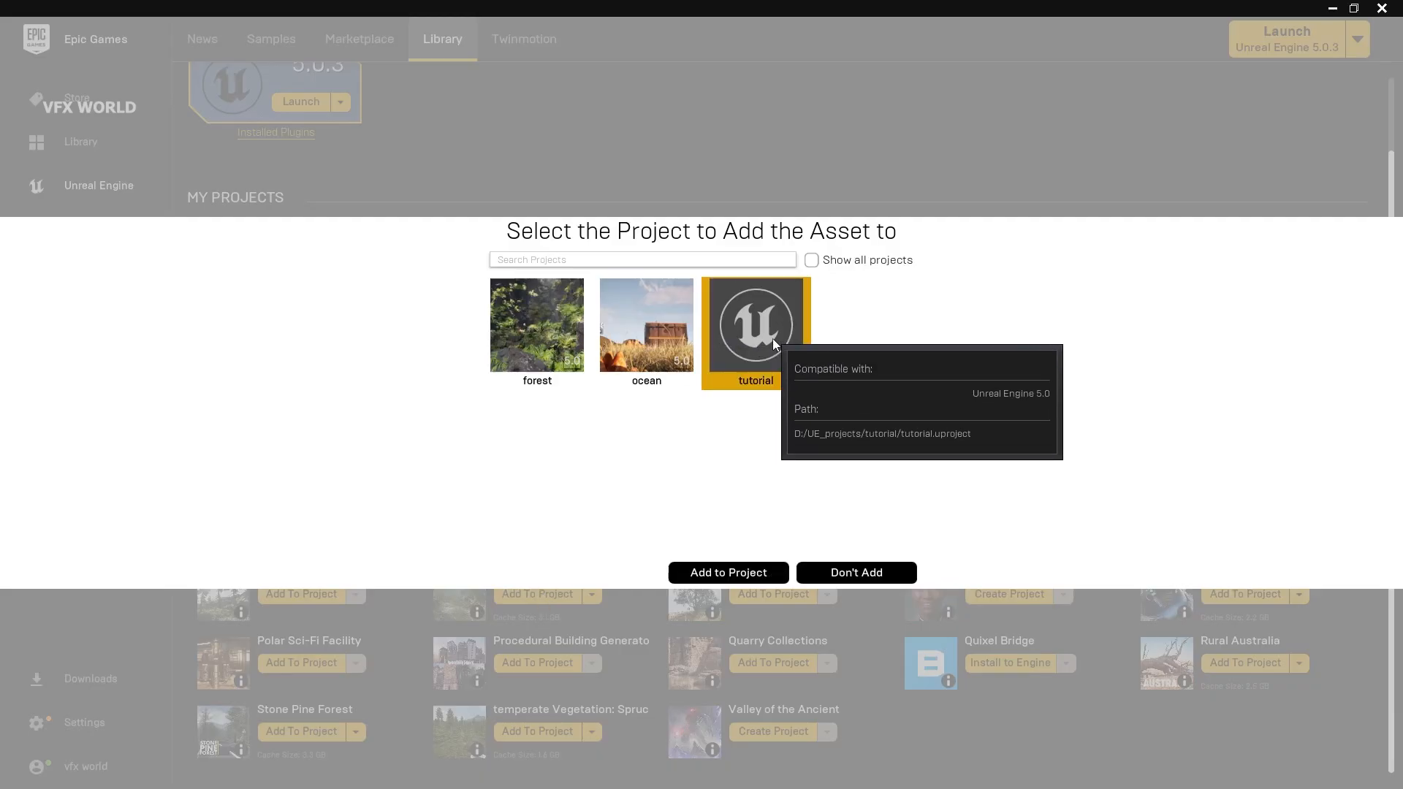
click(769, 573)
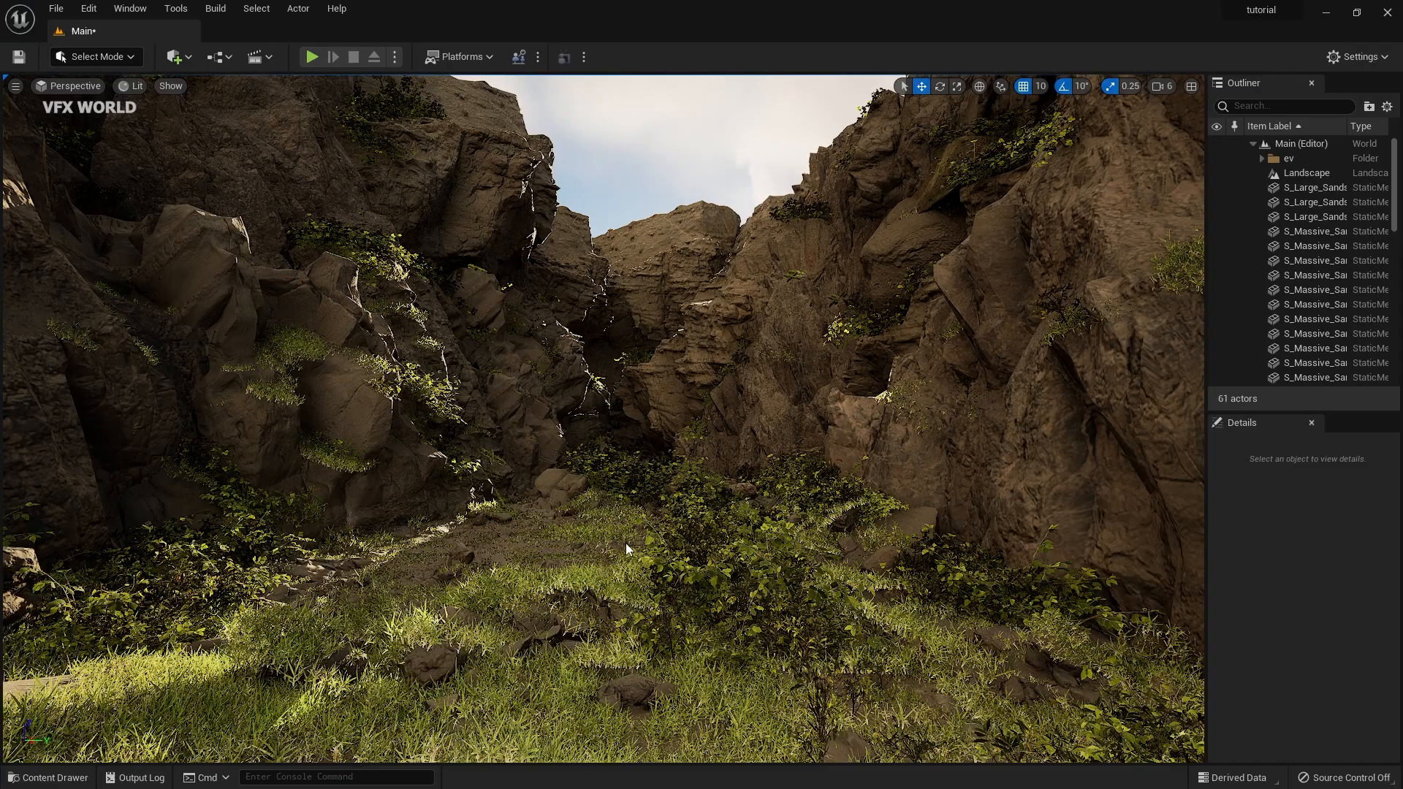
- Back in Unreal Engine, browse the RuralAustralia content folder filtered to static meshes and find its tree meshes
key(ctrl+space)
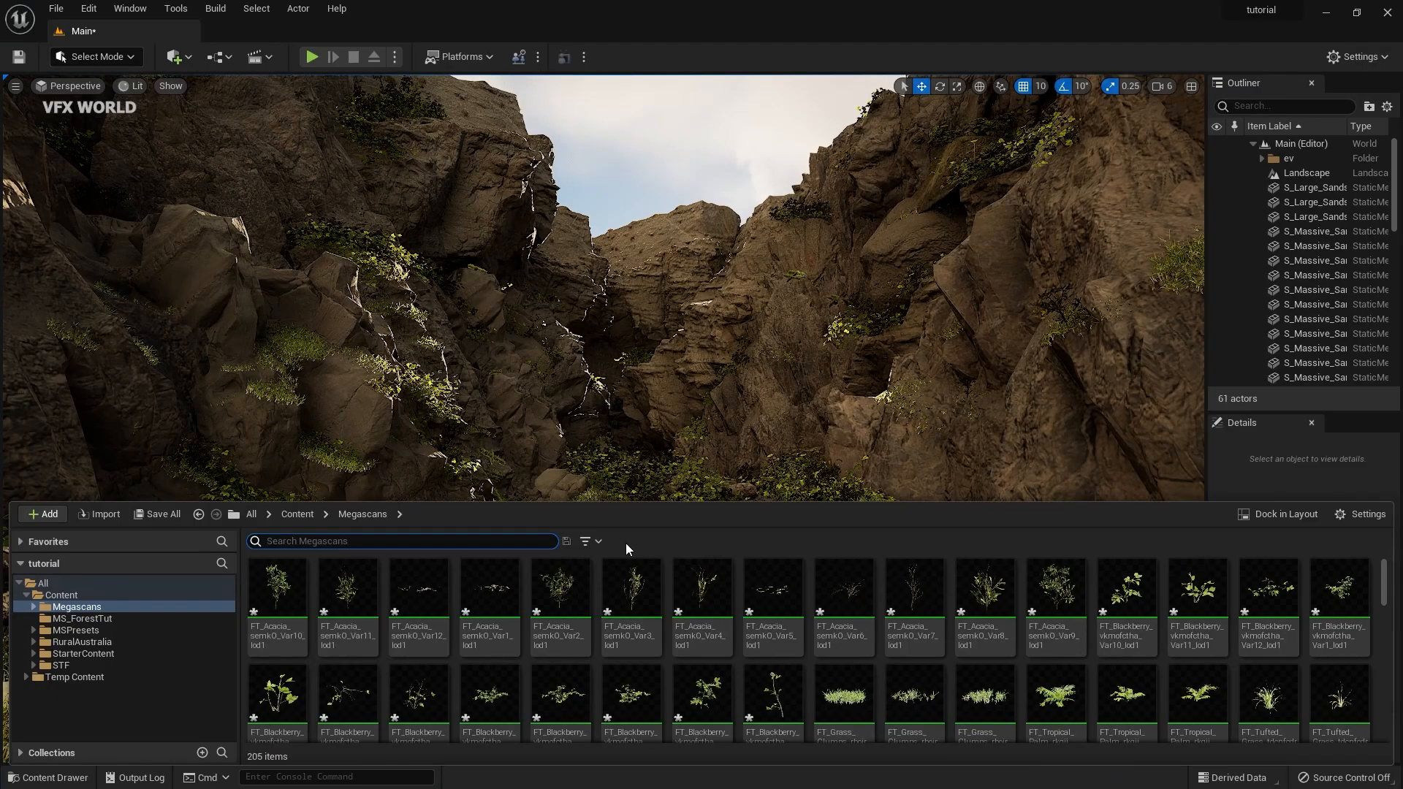
click(79, 620)
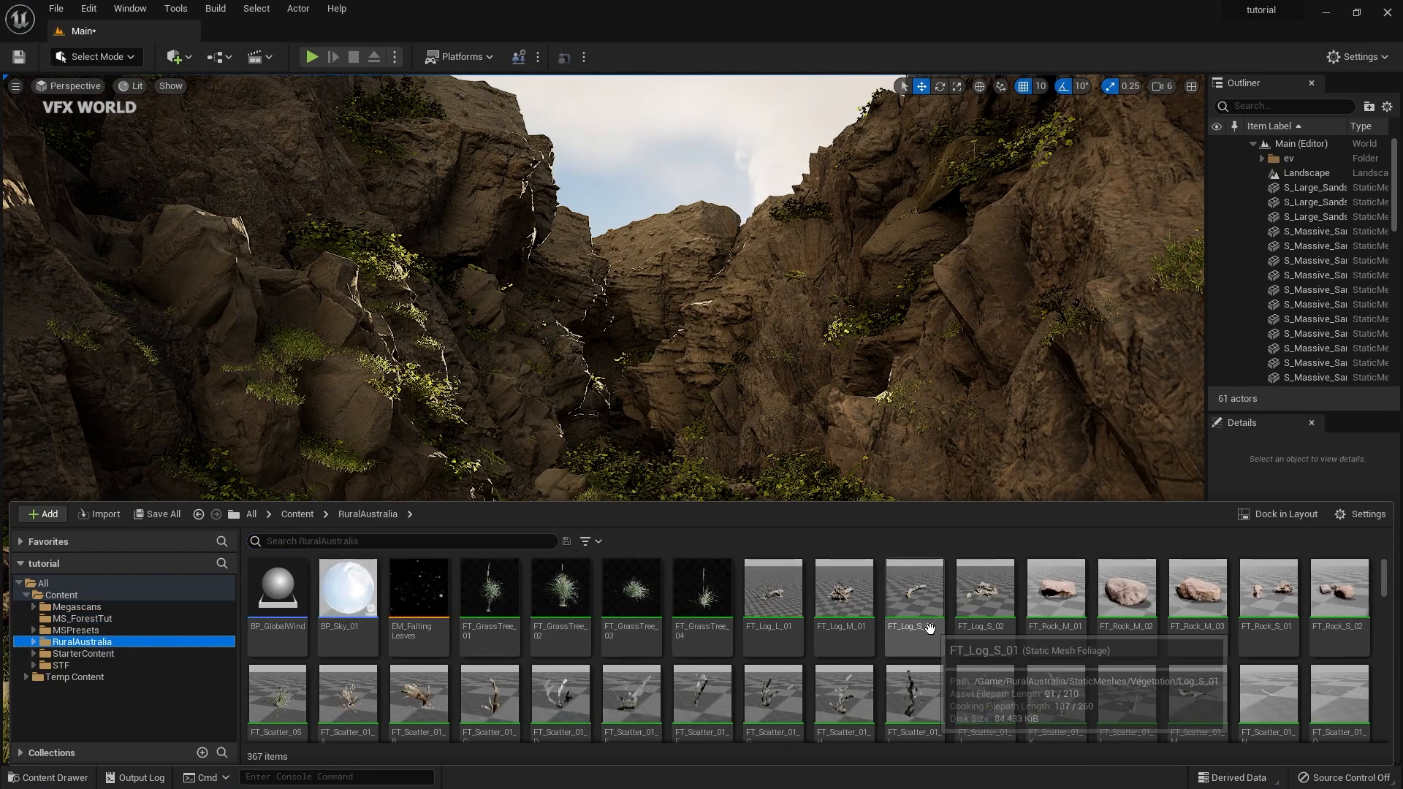
scroll(921, 657, down, 6)
scroll(922, 661, down, 10)
scroll(917, 660, up, 6)
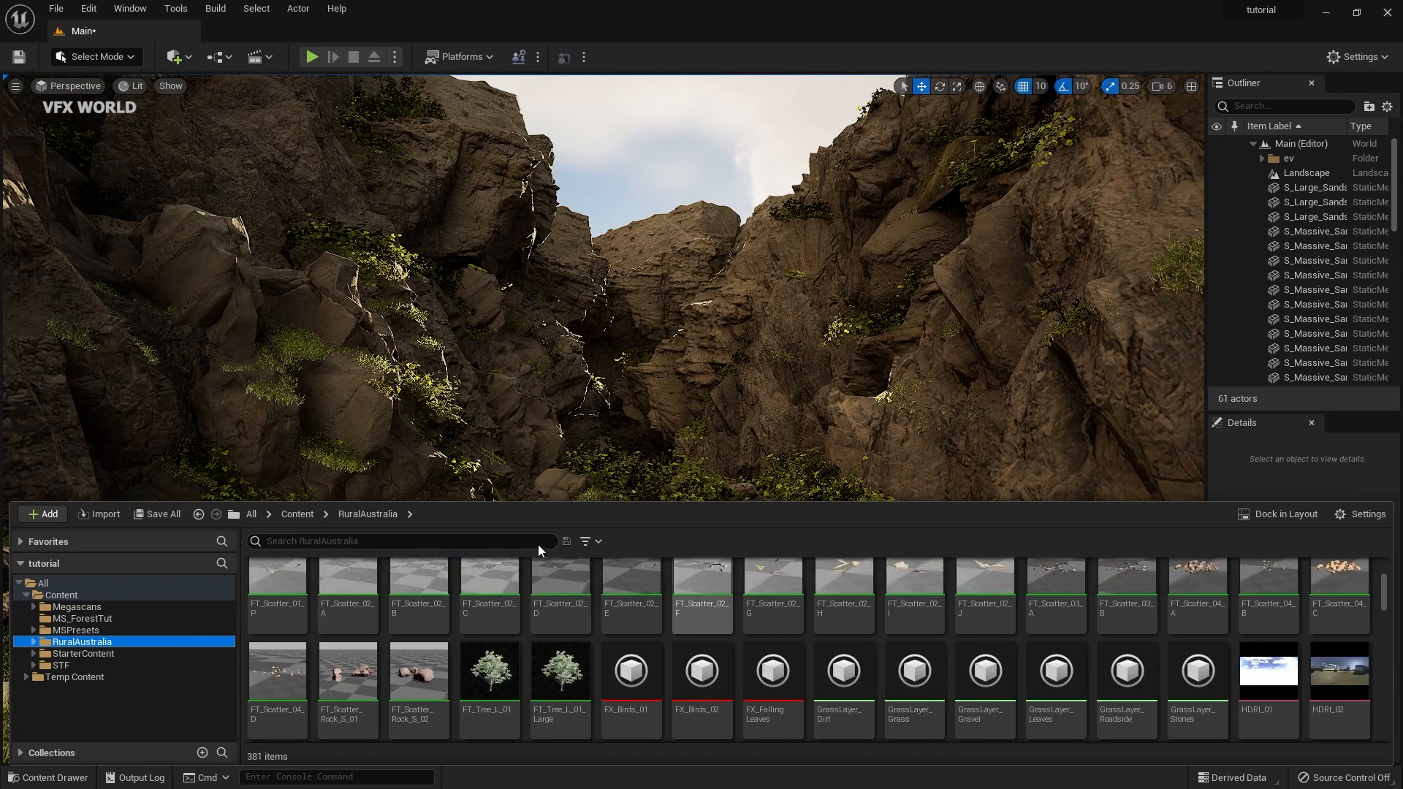
click(591, 543)
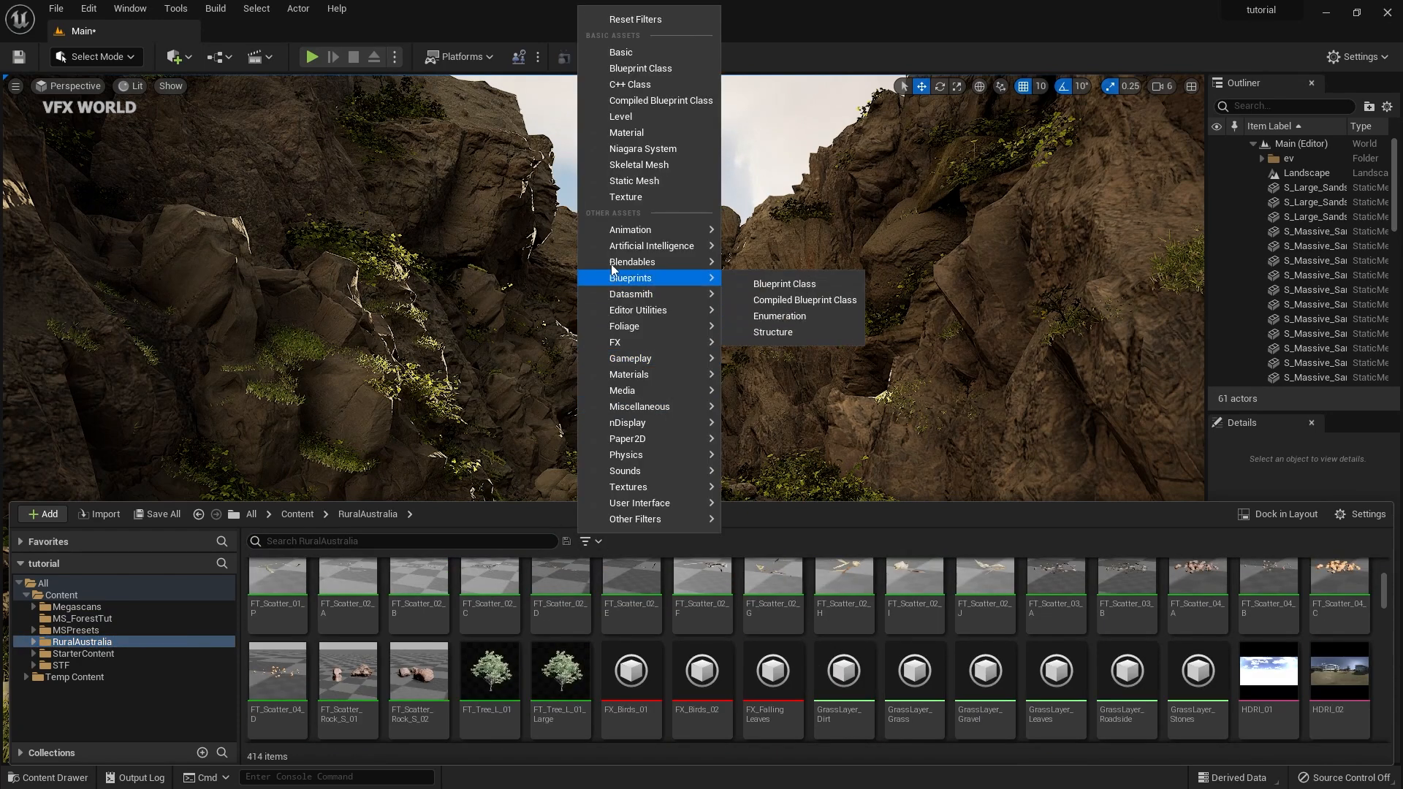
click(635, 181)
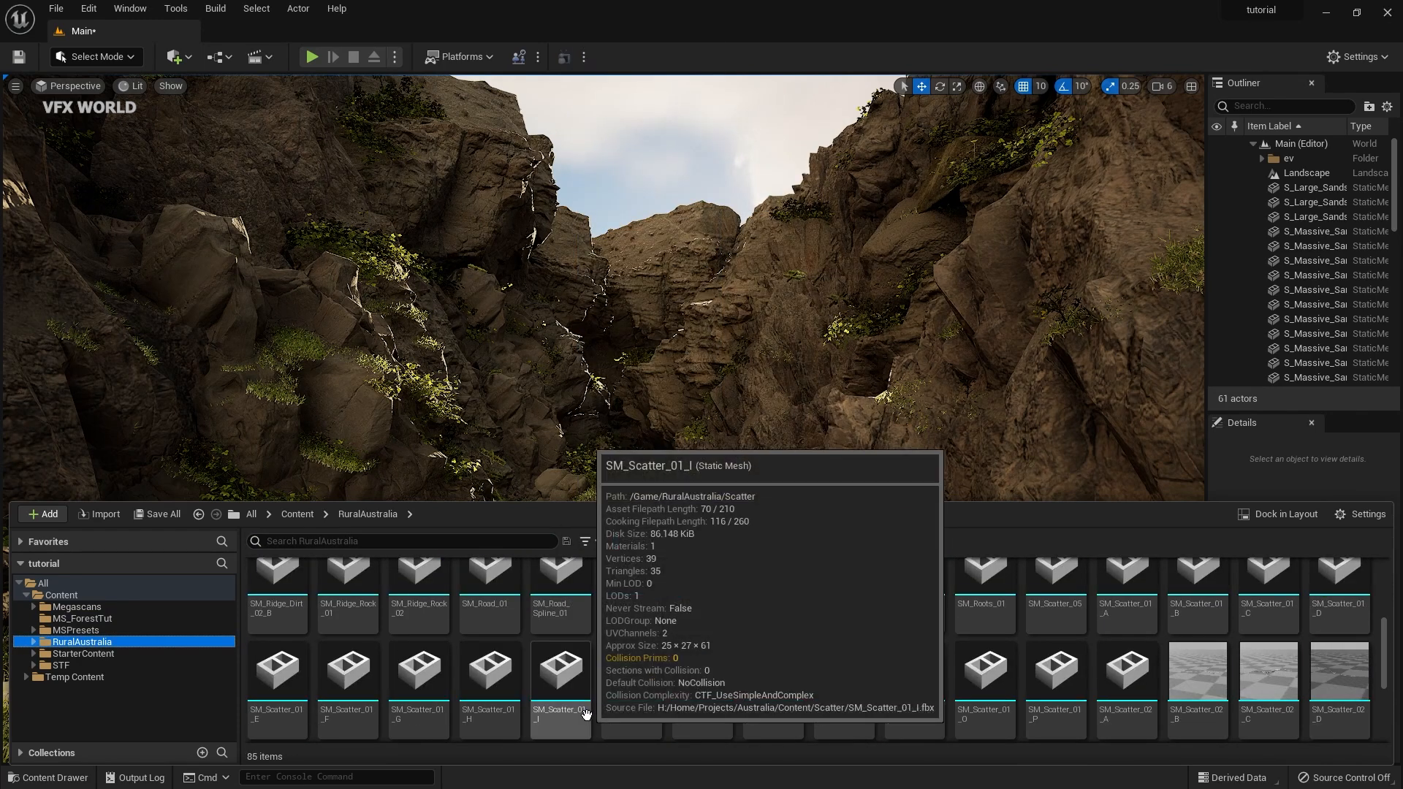
scroll(586, 732, up, 3)
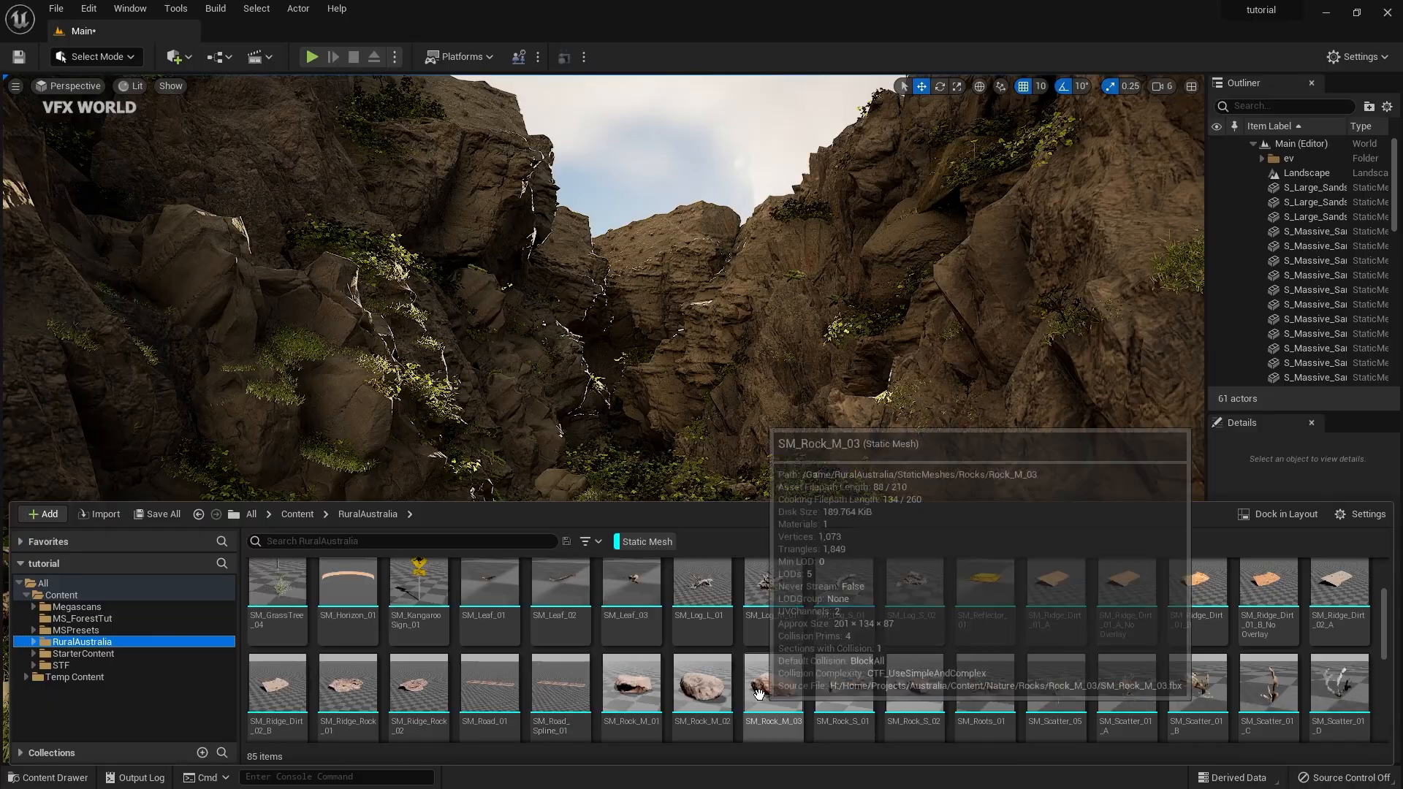
scroll(626, 686, down, 5)
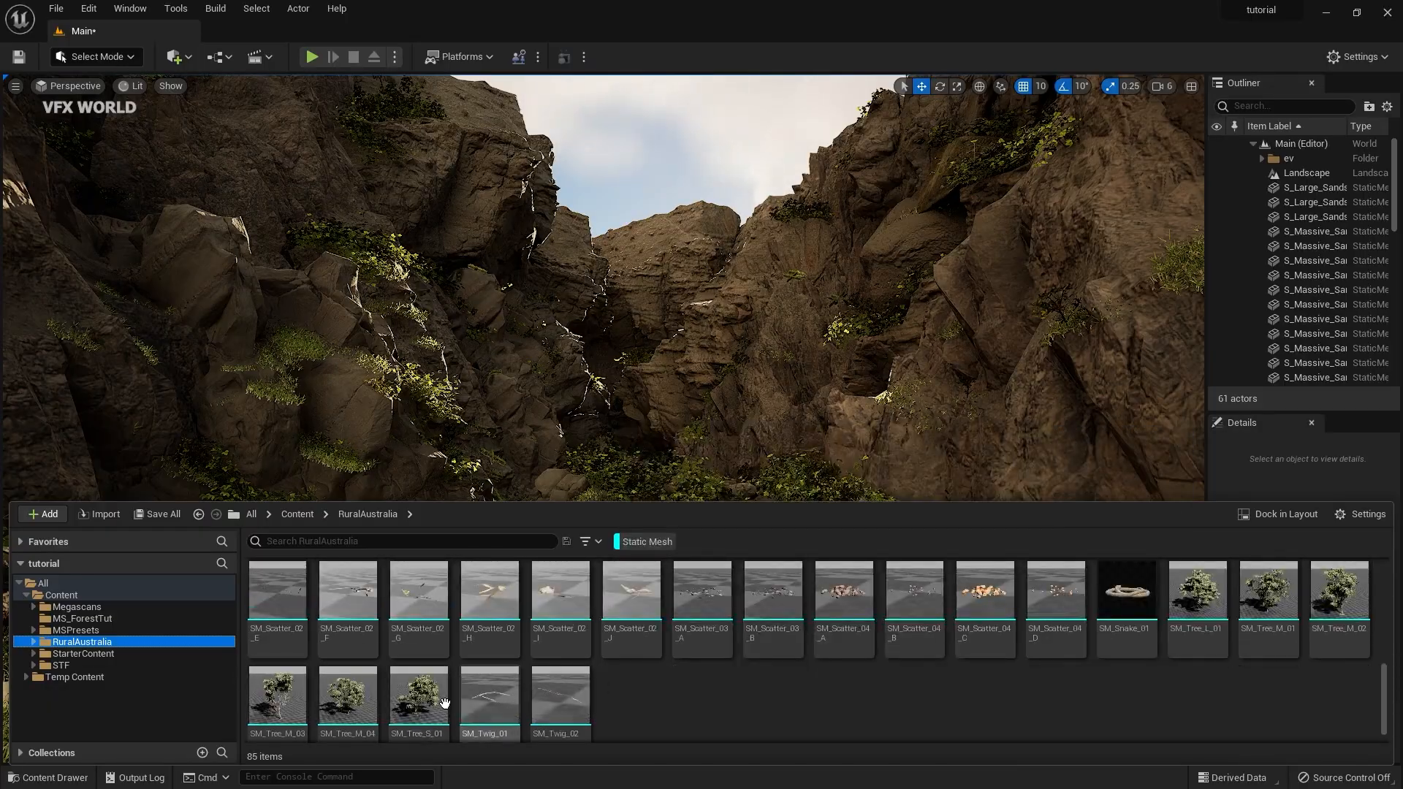
- Place SM_Tree_M_03, SM_Tree_M_04 and SM_Tree_S_01 trees on the canyon floor and cliff top
mouse_move(637, 410)
right_down()
mouse_move(651, 439)
mouse_move(638, 431)
right_up()
key(ctrl+space)
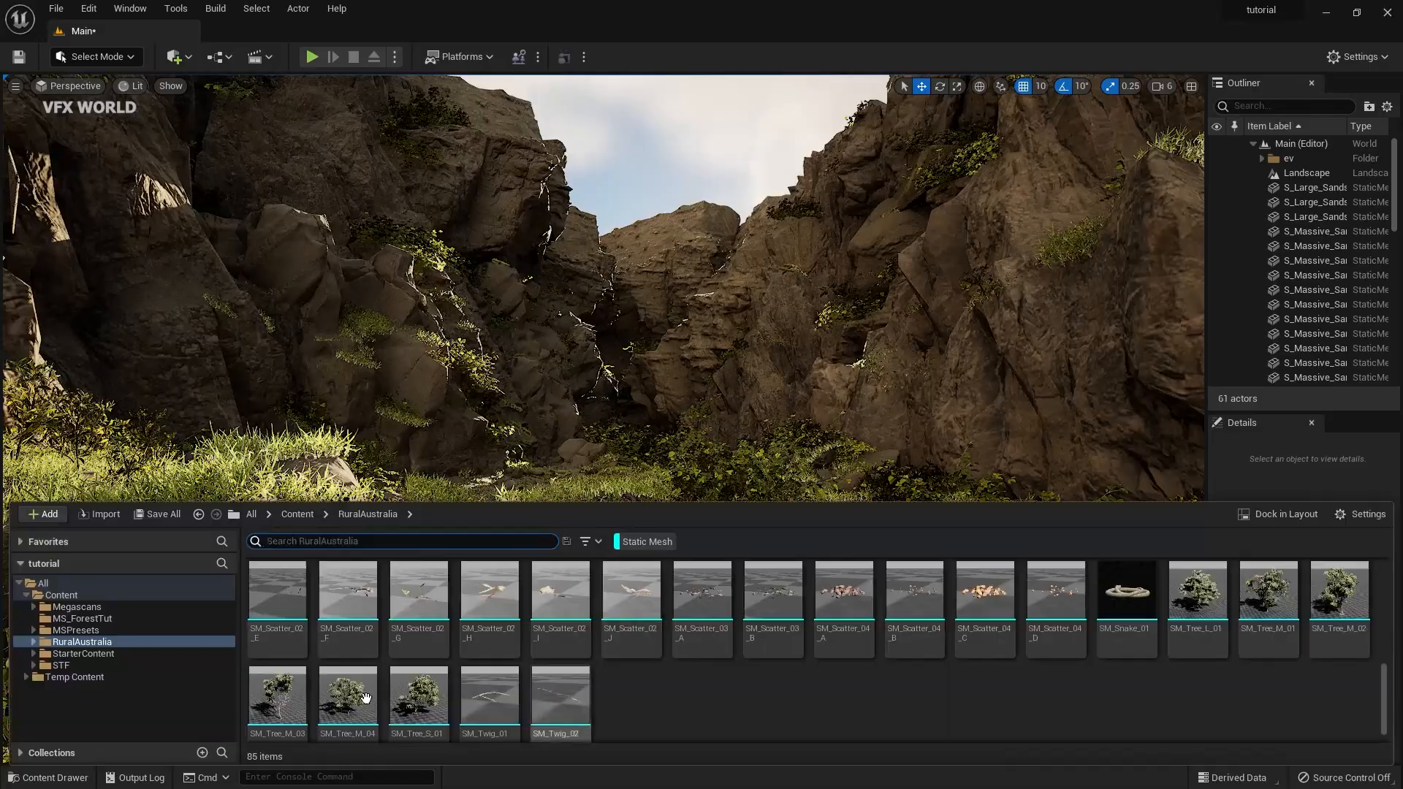
drag(293, 703, 462, 513)
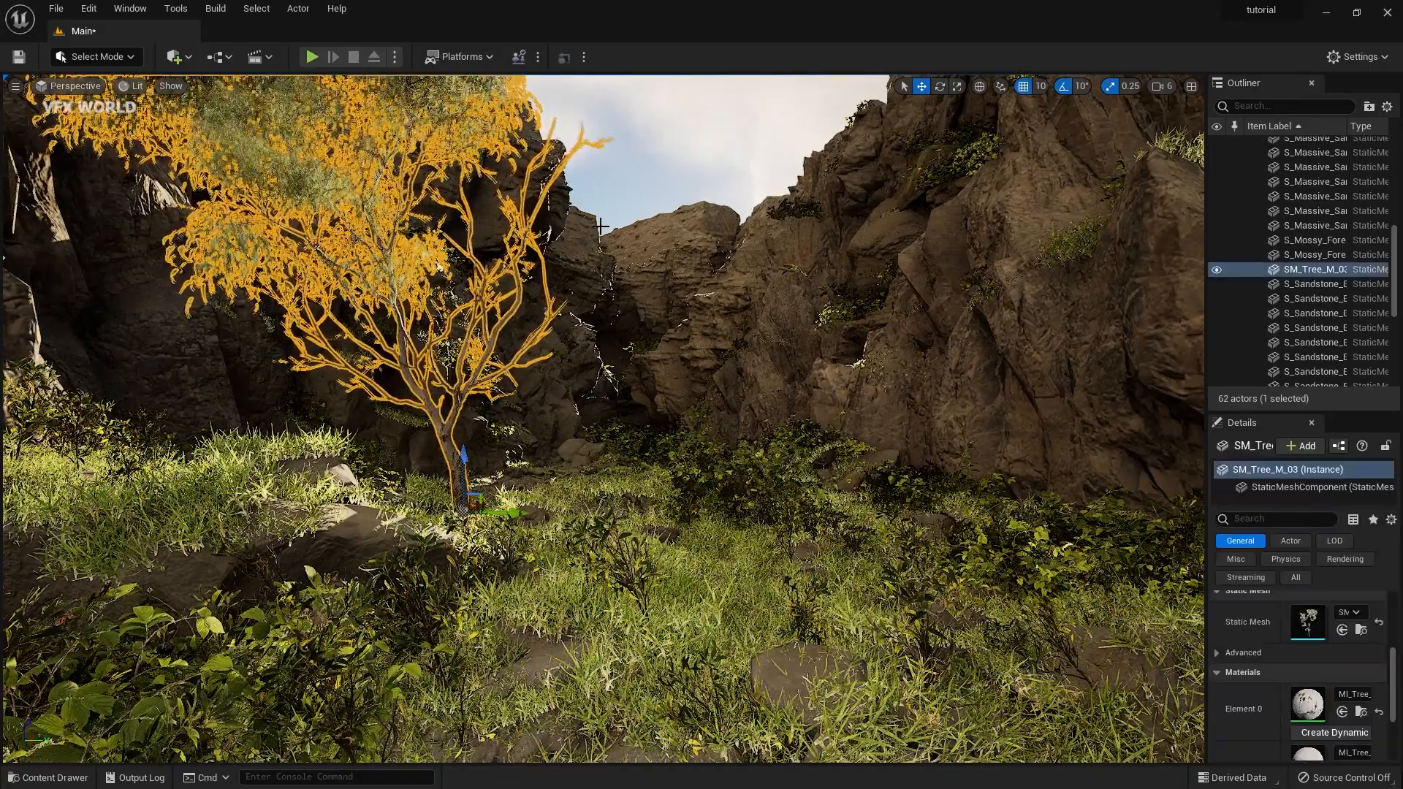
key(Escape)
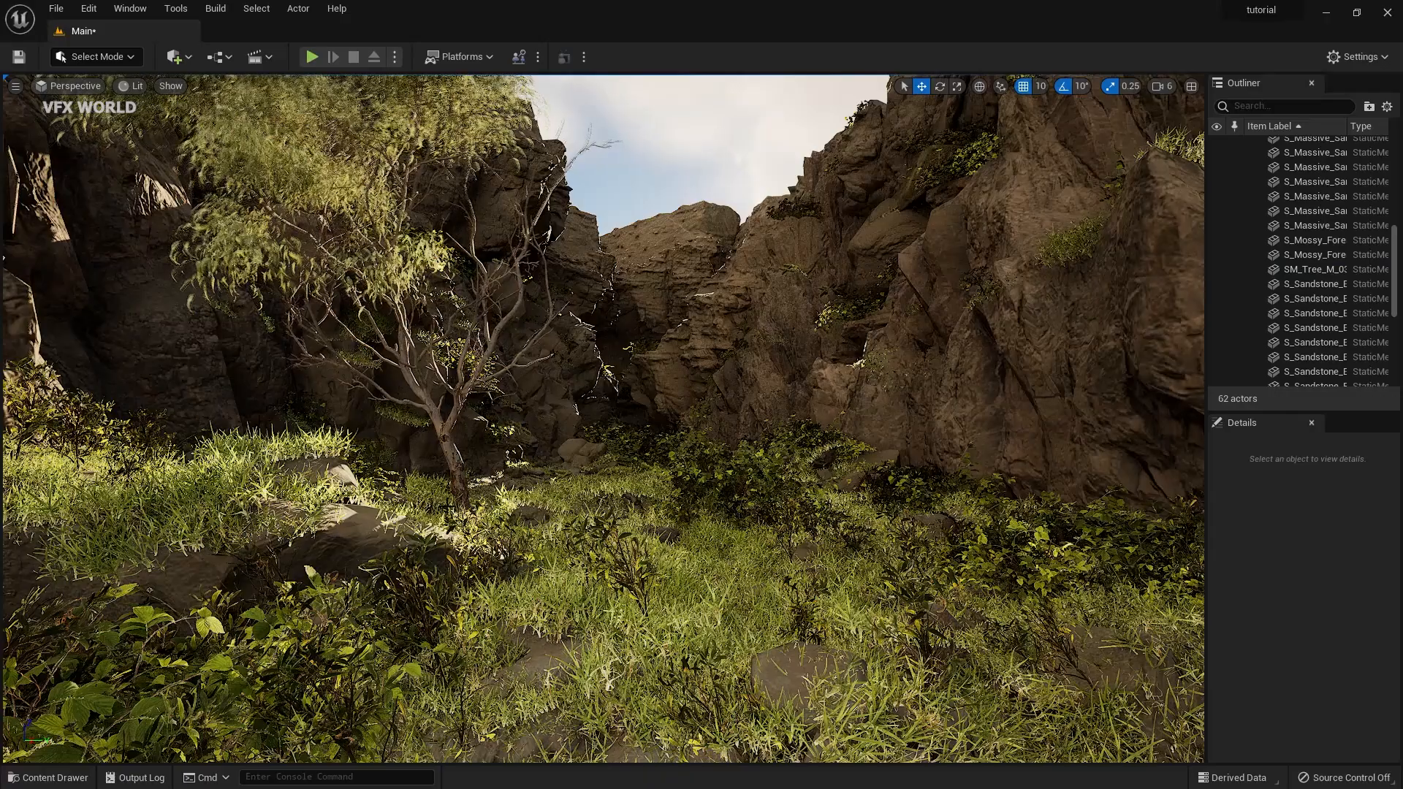
key(ctrl+space)
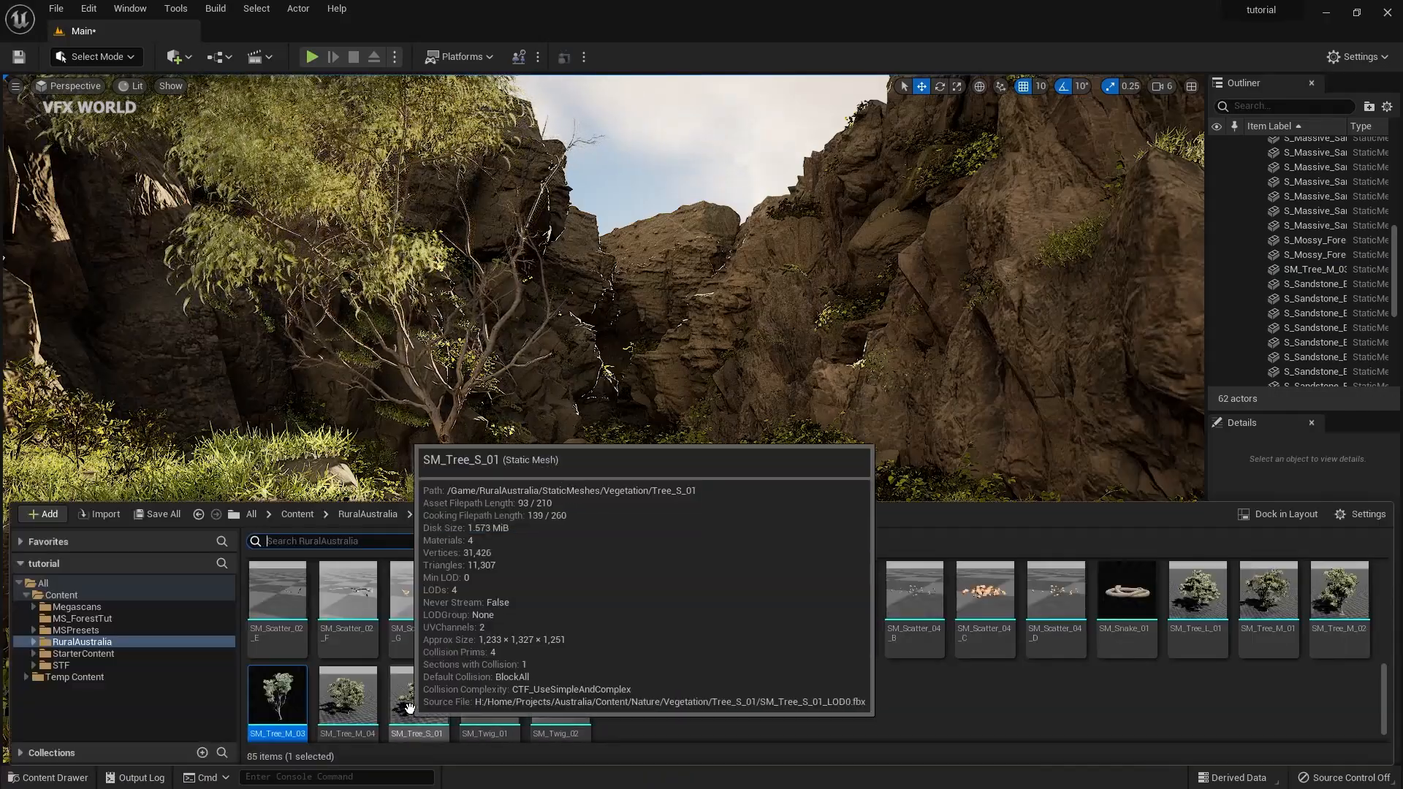
drag(418, 694, 762, 509)
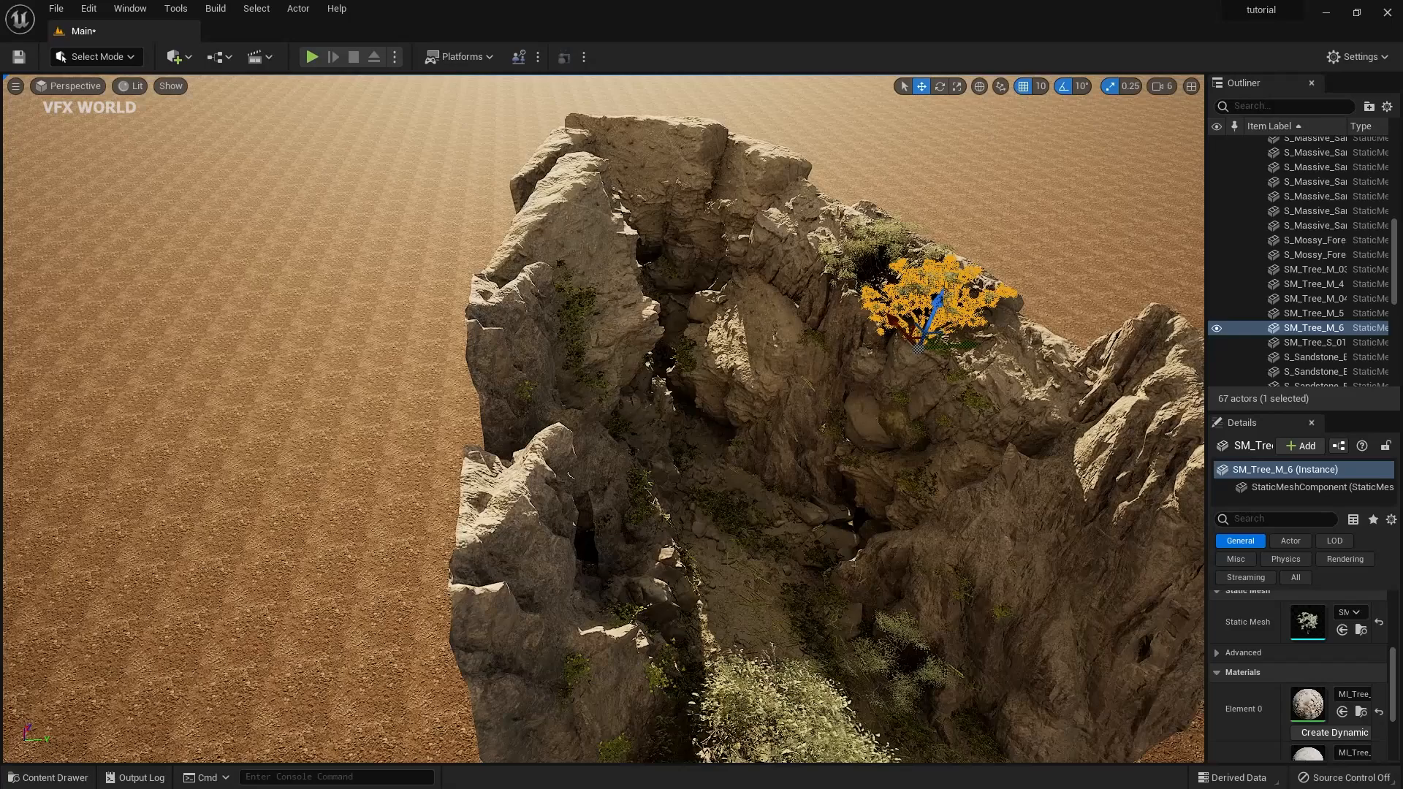
- Switch to foliage mode and add the SM_Tree_M_03, SM_Tree_M_04 and SM_Tree_S_01 meshes to the foliage palette
click(1306, 172)
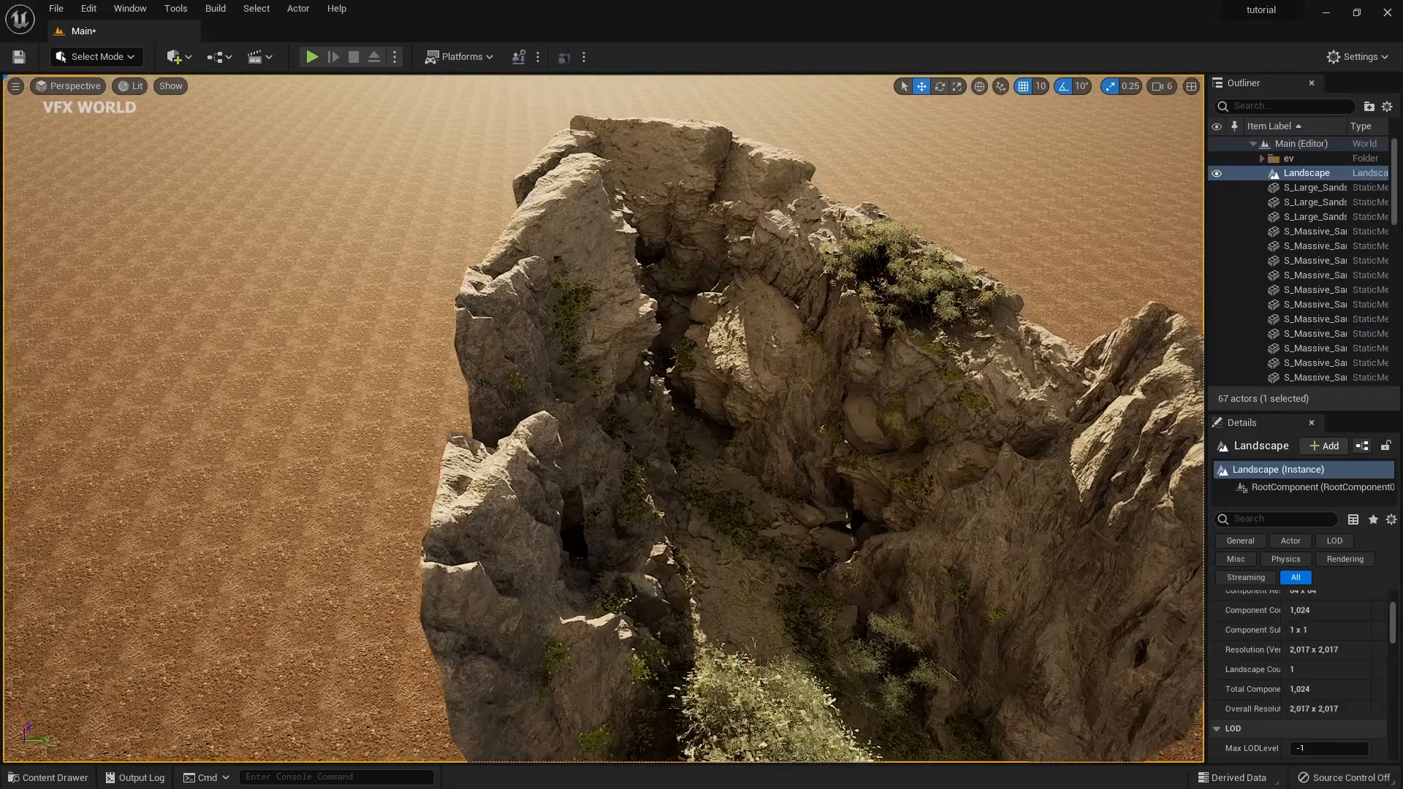
alt+drag(611, 334, 611, 328)
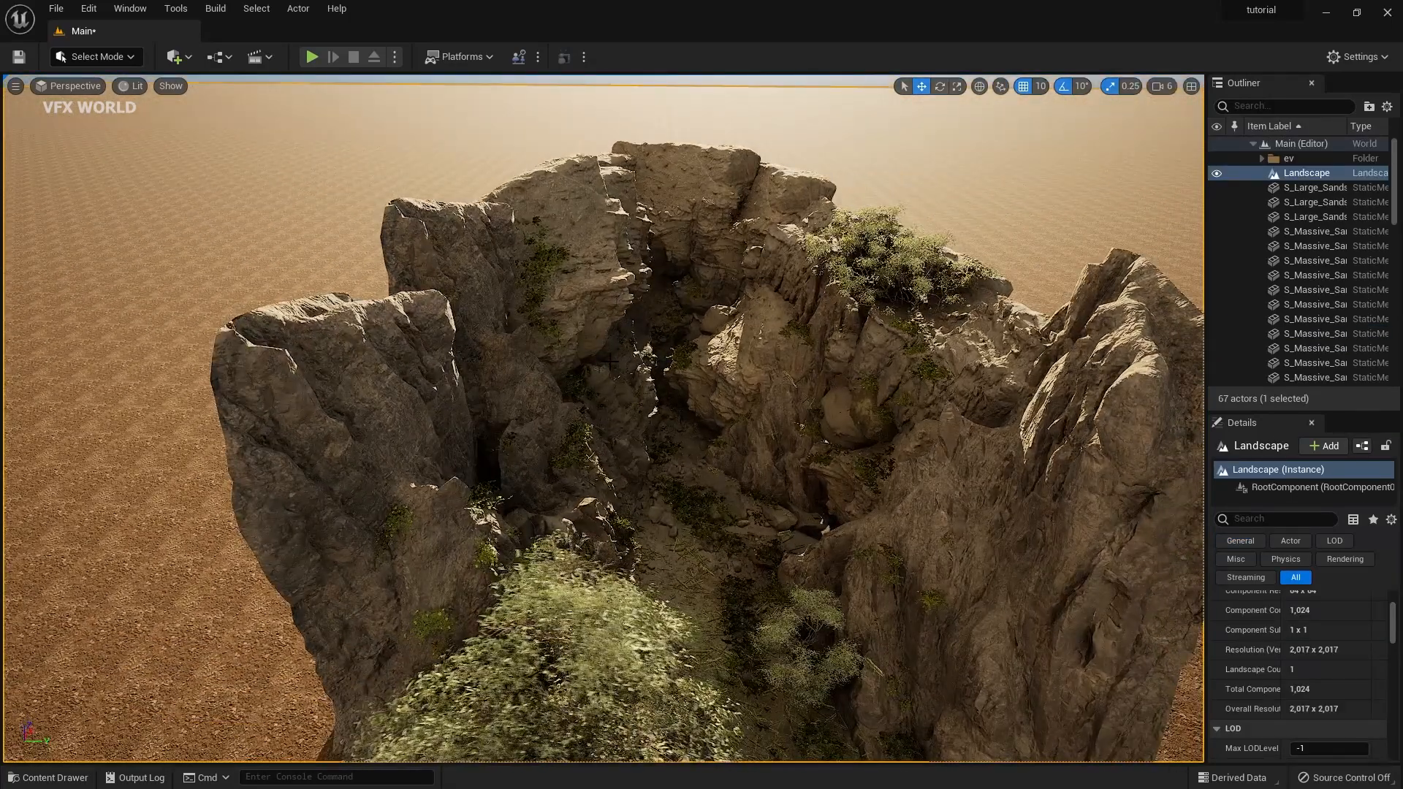
click(97, 57)
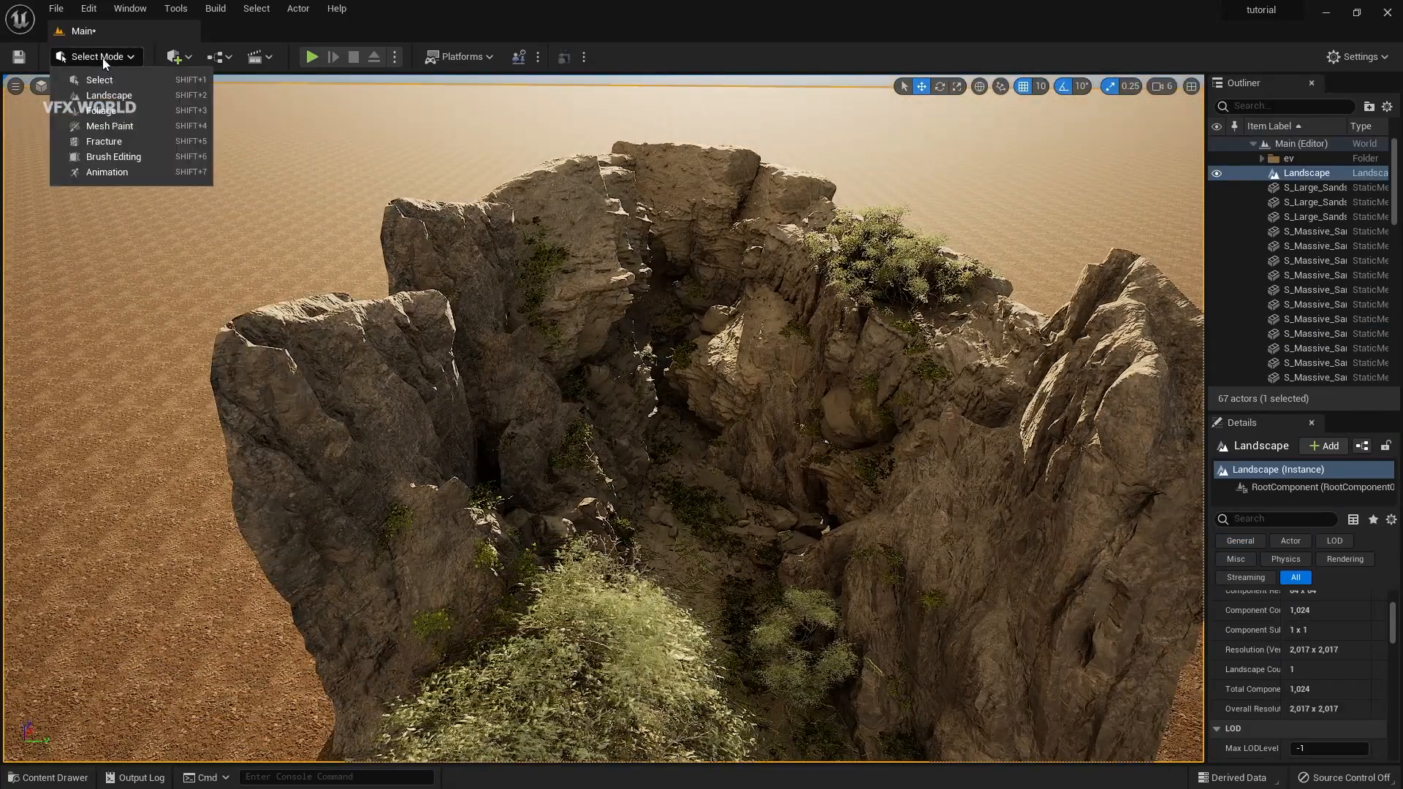
click(110, 111)
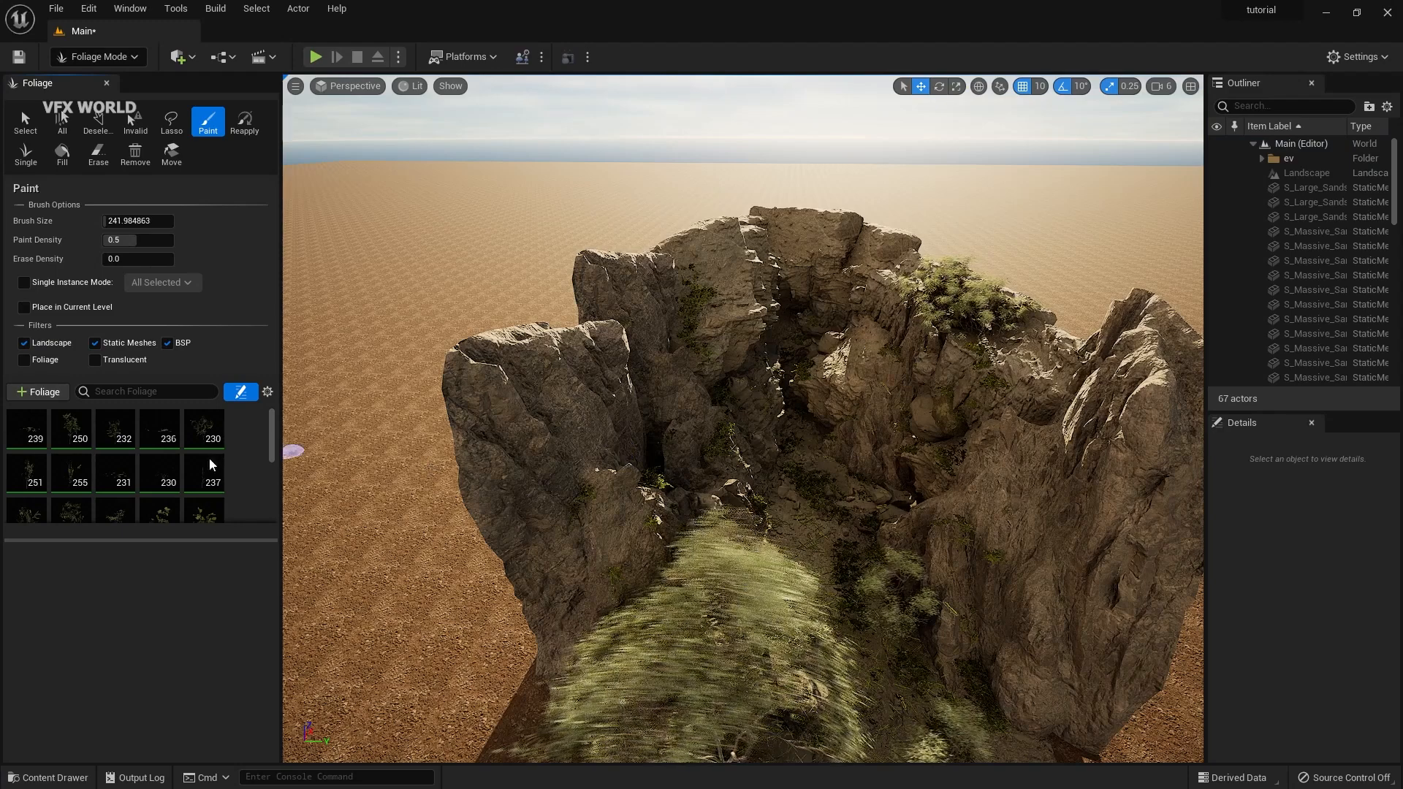
scroll(210, 465, down, 5)
key(ctrl+space)
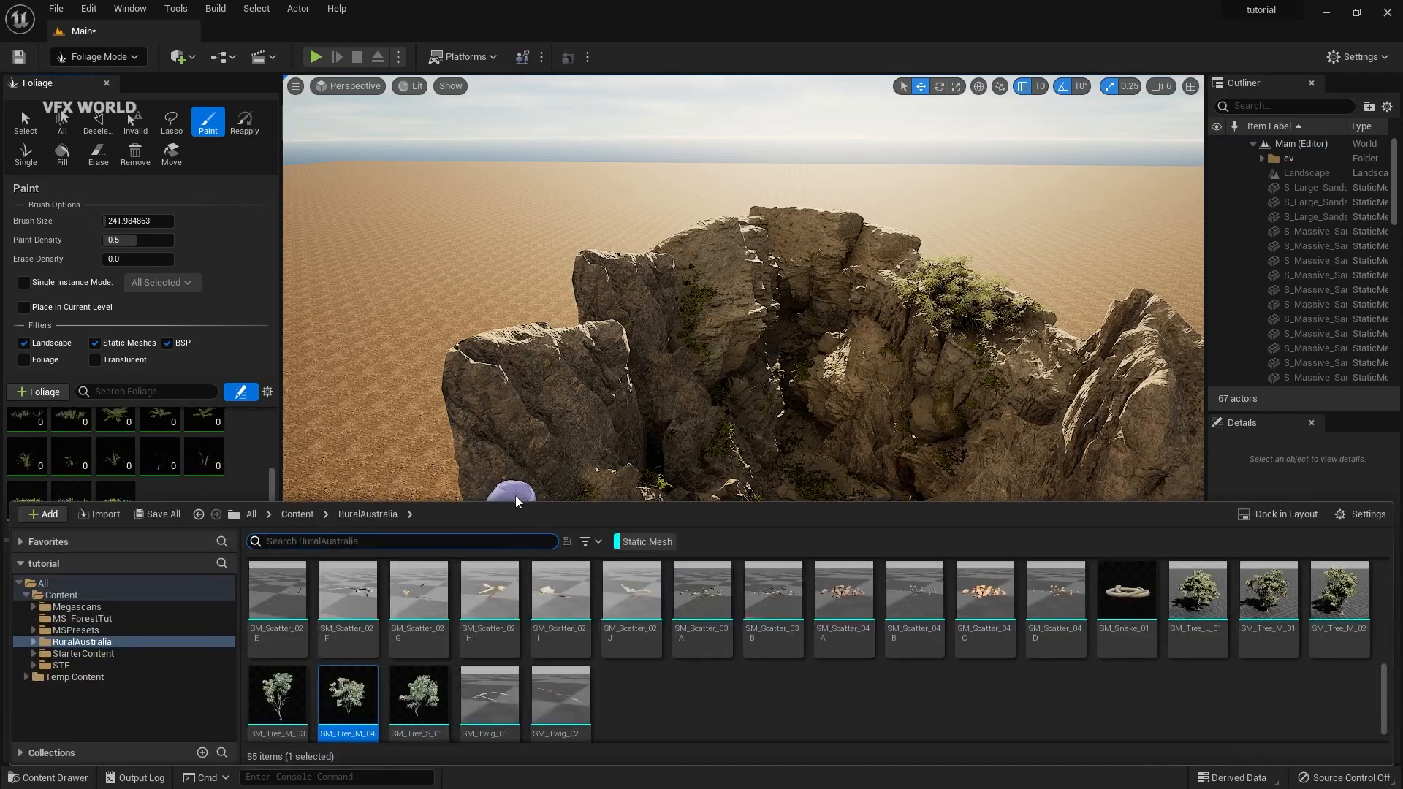
ctrl+click(413, 694)
ctrl+click(278, 695)
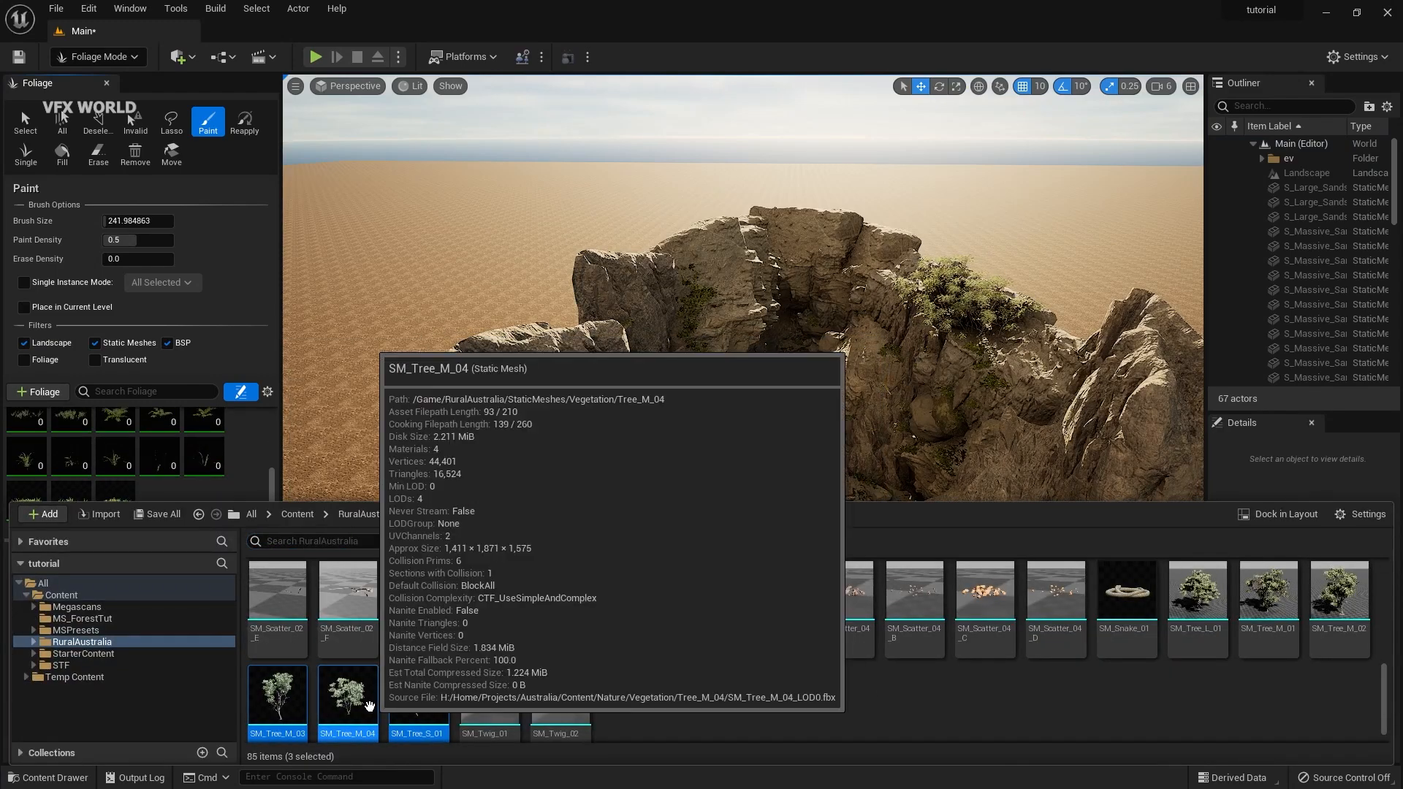
drag(345, 698, 208, 481)
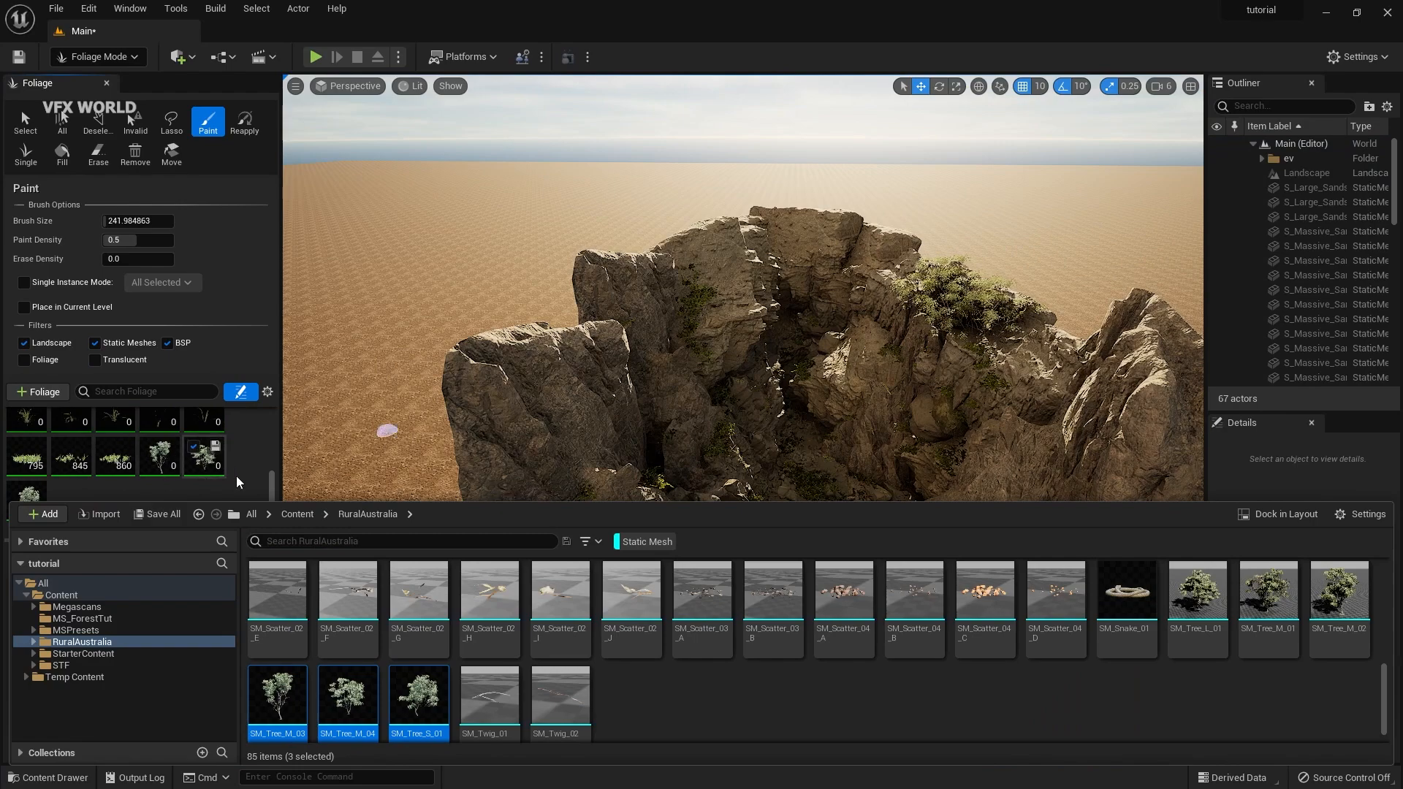
- Try painting the three tree types on the cliff tops, and undo those foliage strokes
click(503, 357)
click(777, 720)
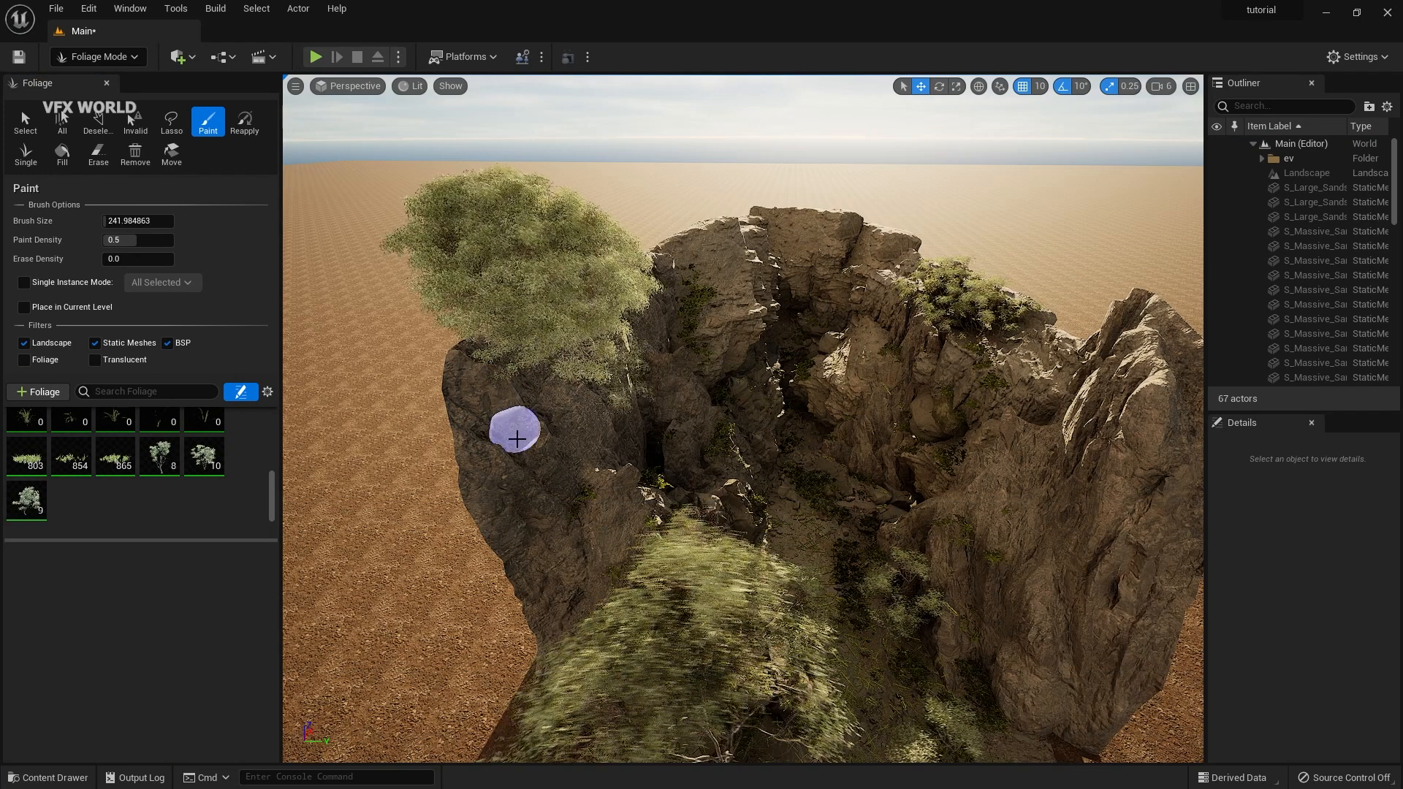
mouse_move(666, 261)
mouse_down()
mouse_move(738, 225)
mouse_move(852, 226)
mouse_move(932, 256)
mouse_up()
key(ctrl+z)
key(ctrl+z)
key(ctrl+z)
key(ctrl+z)
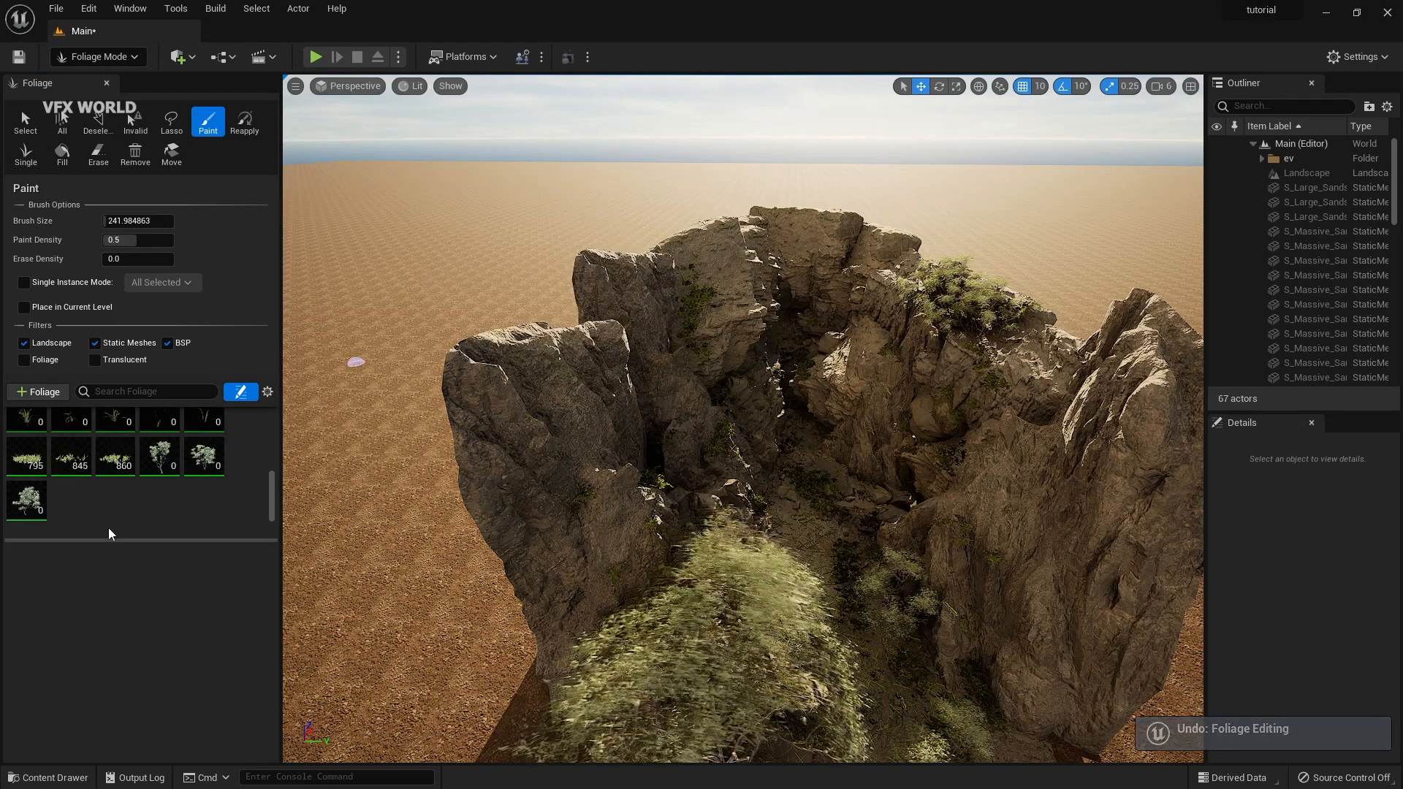
- Select the SM_Tree_M_03, SM_Tree_M_04 and SM_Tree_S_01 foliage types and set their density to 10 and maximum Scale X to 2.0
click(215, 462)
ctrl+click(159, 456)
ctrl+click(44, 508)
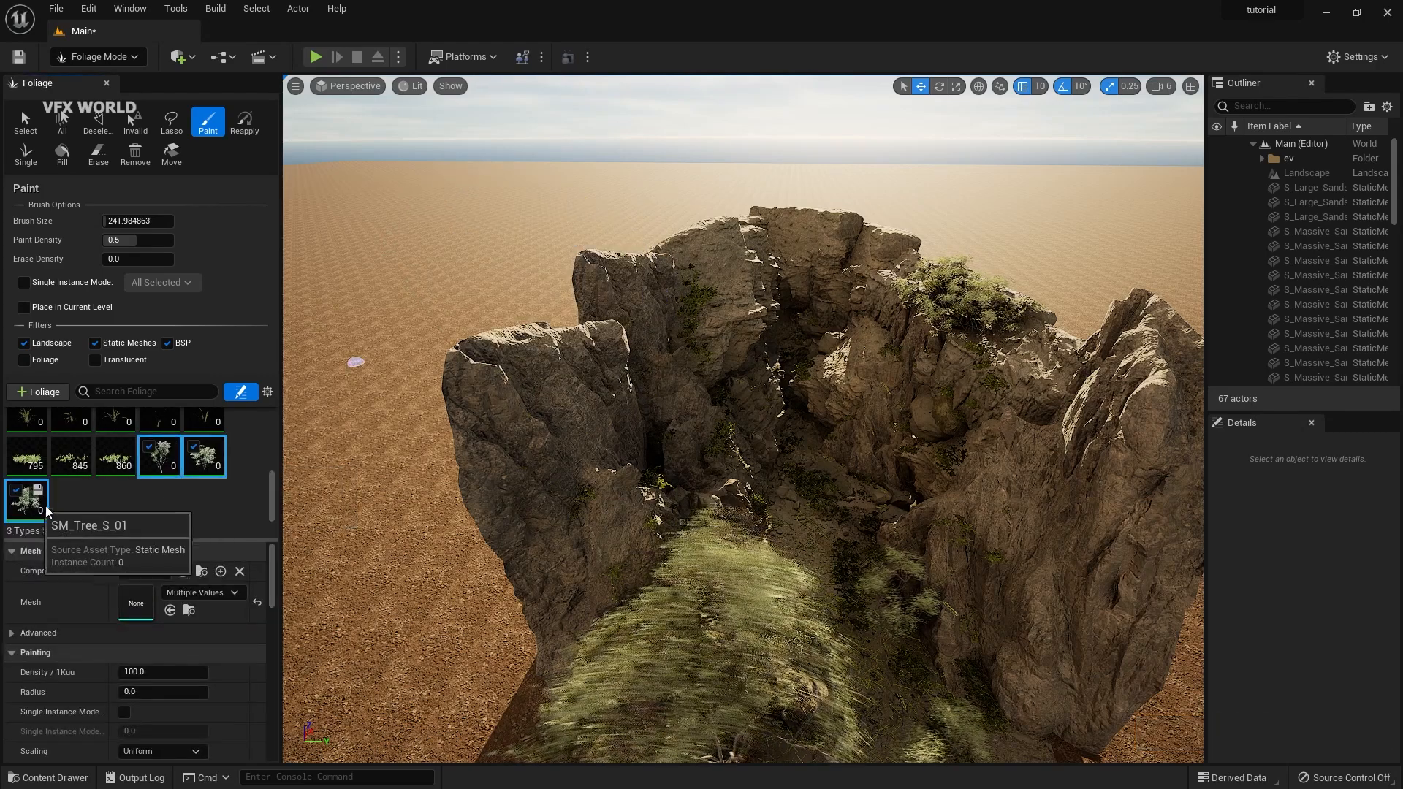
scroll(107, 625, down, 2)
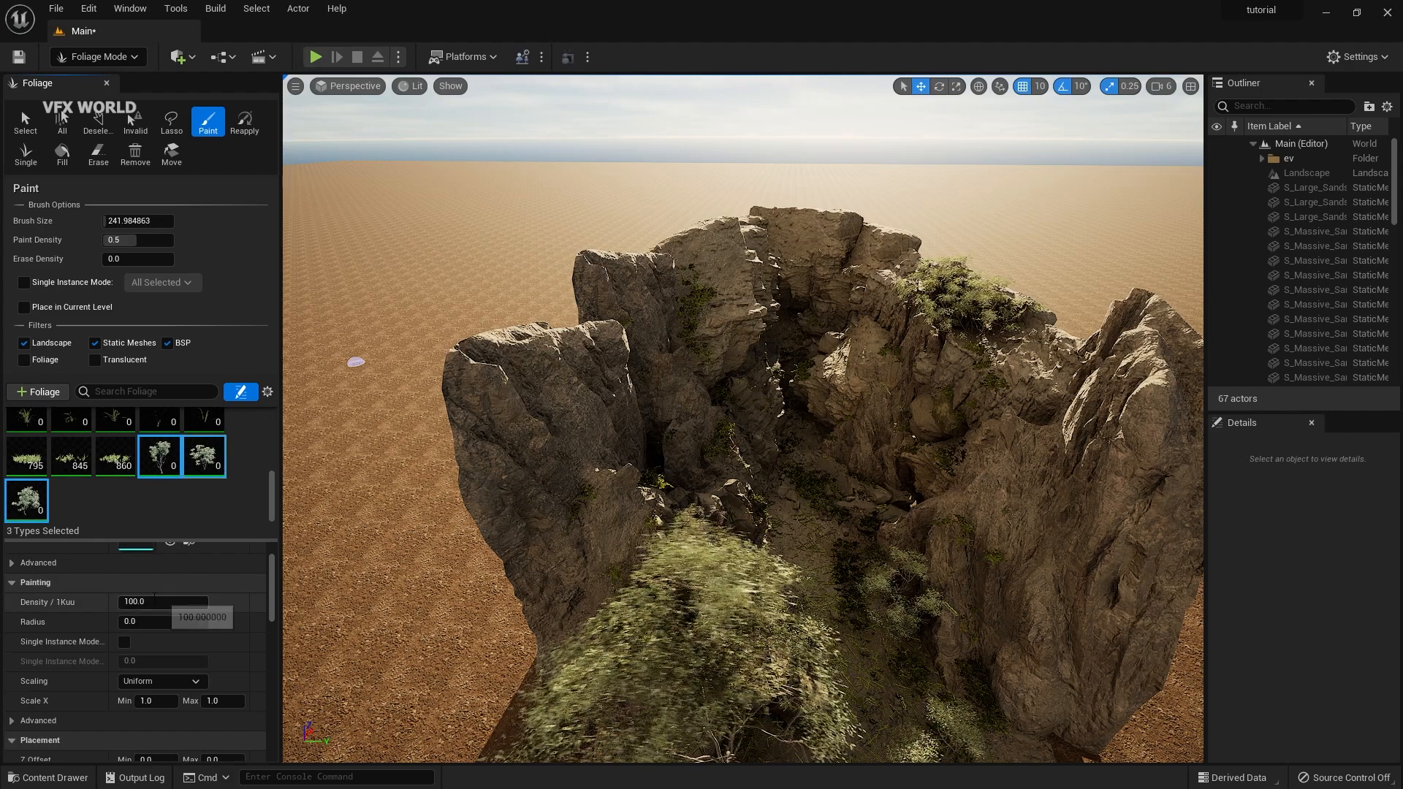
text(10)
key(Return)
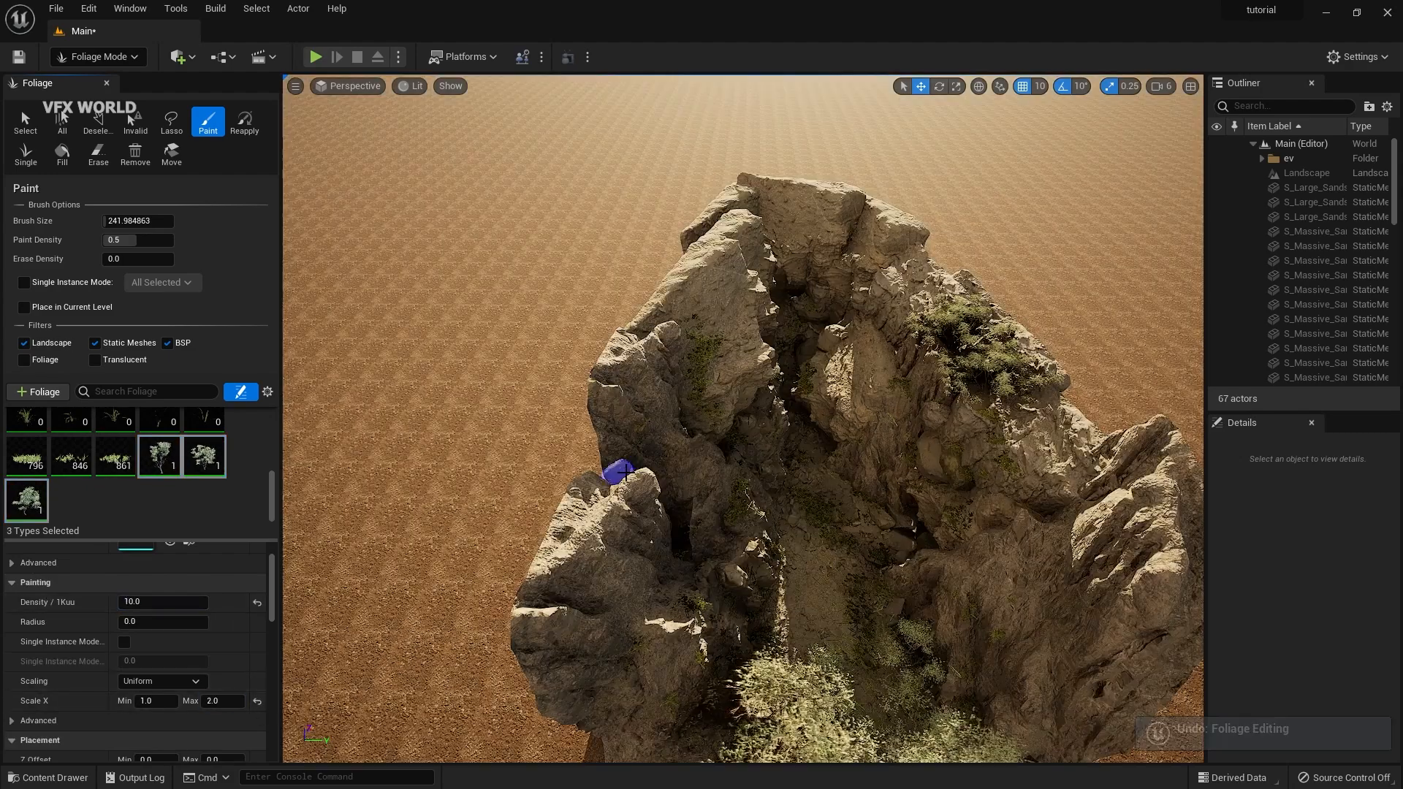
- Paint the three tree types along the cliff tops all around the canyon rim
right_drag(617, 471, 611, 438)
mouse_move(532, 484)
mouse_down()
mouse_move(642, 407)
mouse_move(687, 293)
mouse_move(739, 229)
mouse_move(787, 214)
mouse_move(928, 263)
mouse_move(912, 273)
mouse_move(1103, 420)
mouse_move(1074, 439)
mouse_up()
mouse_move(1159, 373)
mouse_down()
mouse_move(1165, 338)
mouse_move(771, 273)
mouse_move(731, 220)
mouse_move(759, 230)
mouse_up()
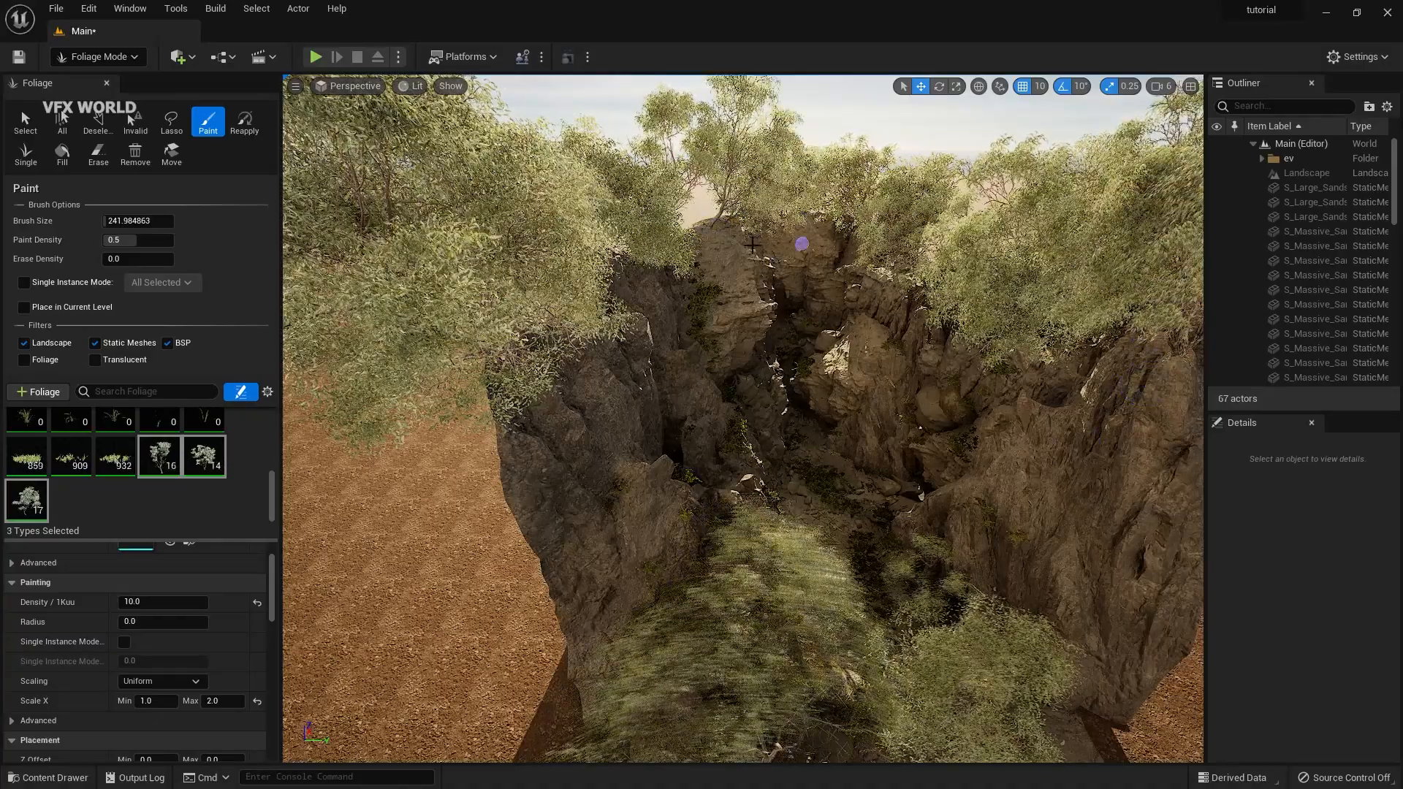
right_drag(705, 344, 544, 304)
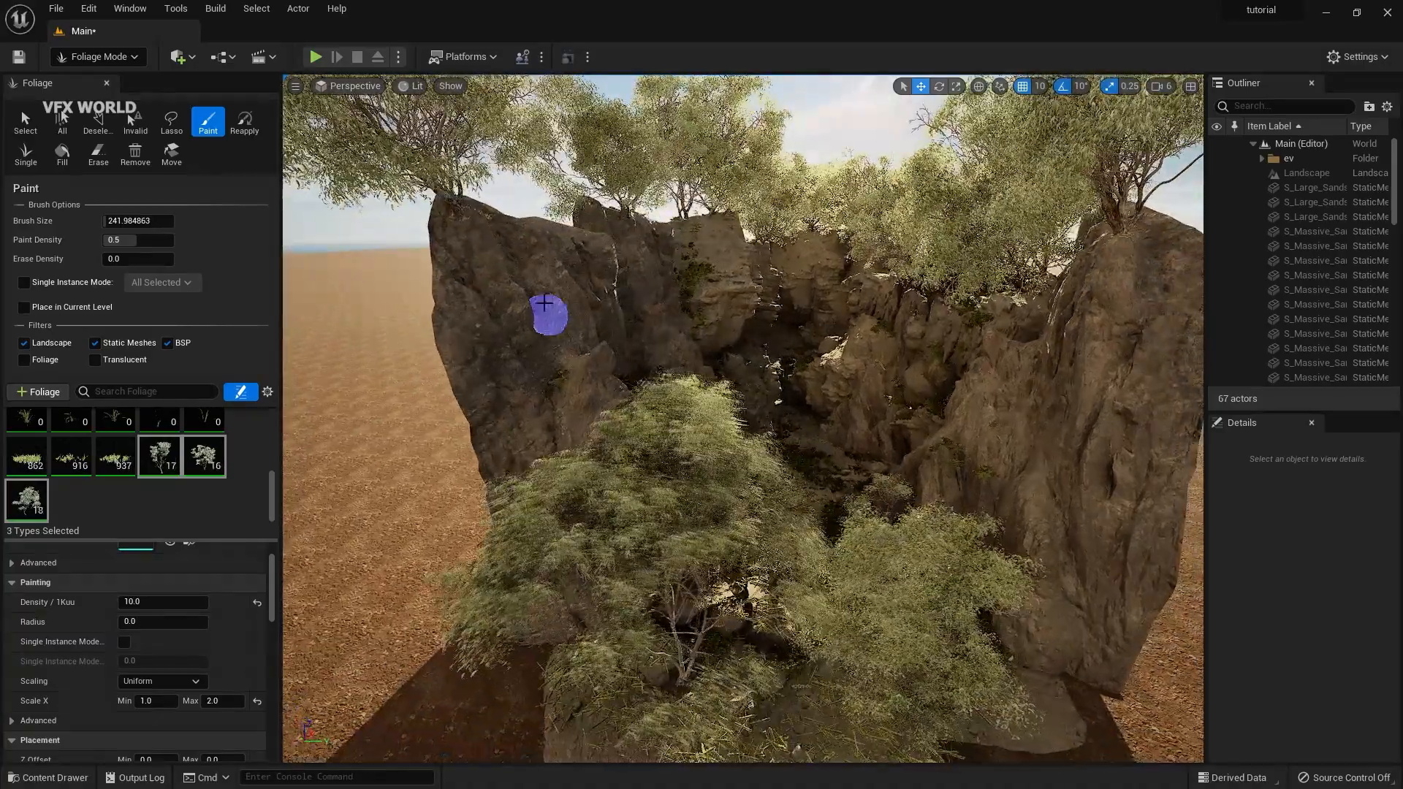
drag(592, 252, 542, 310)
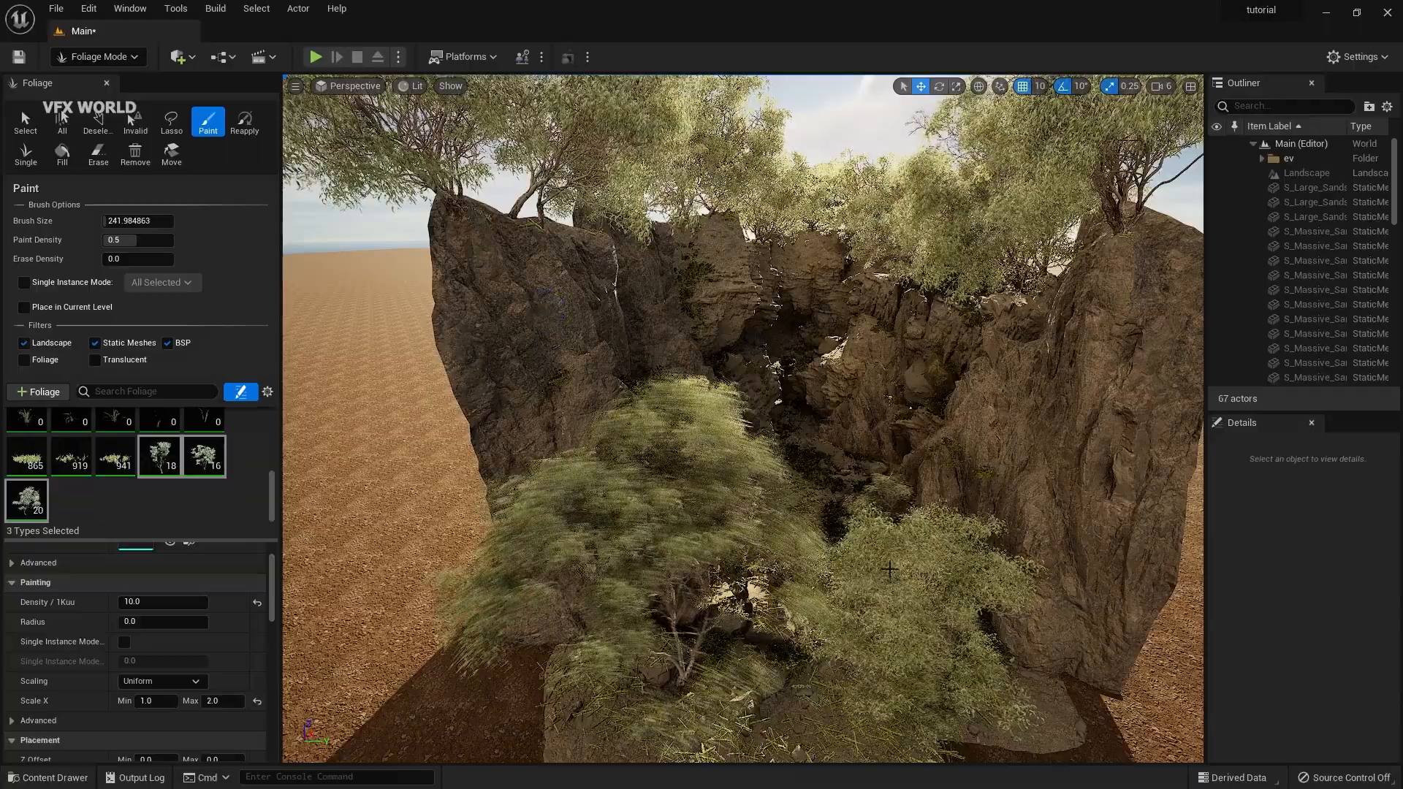
right_drag(900, 508, 900, 475)
scroll(900, 508, up, 10)
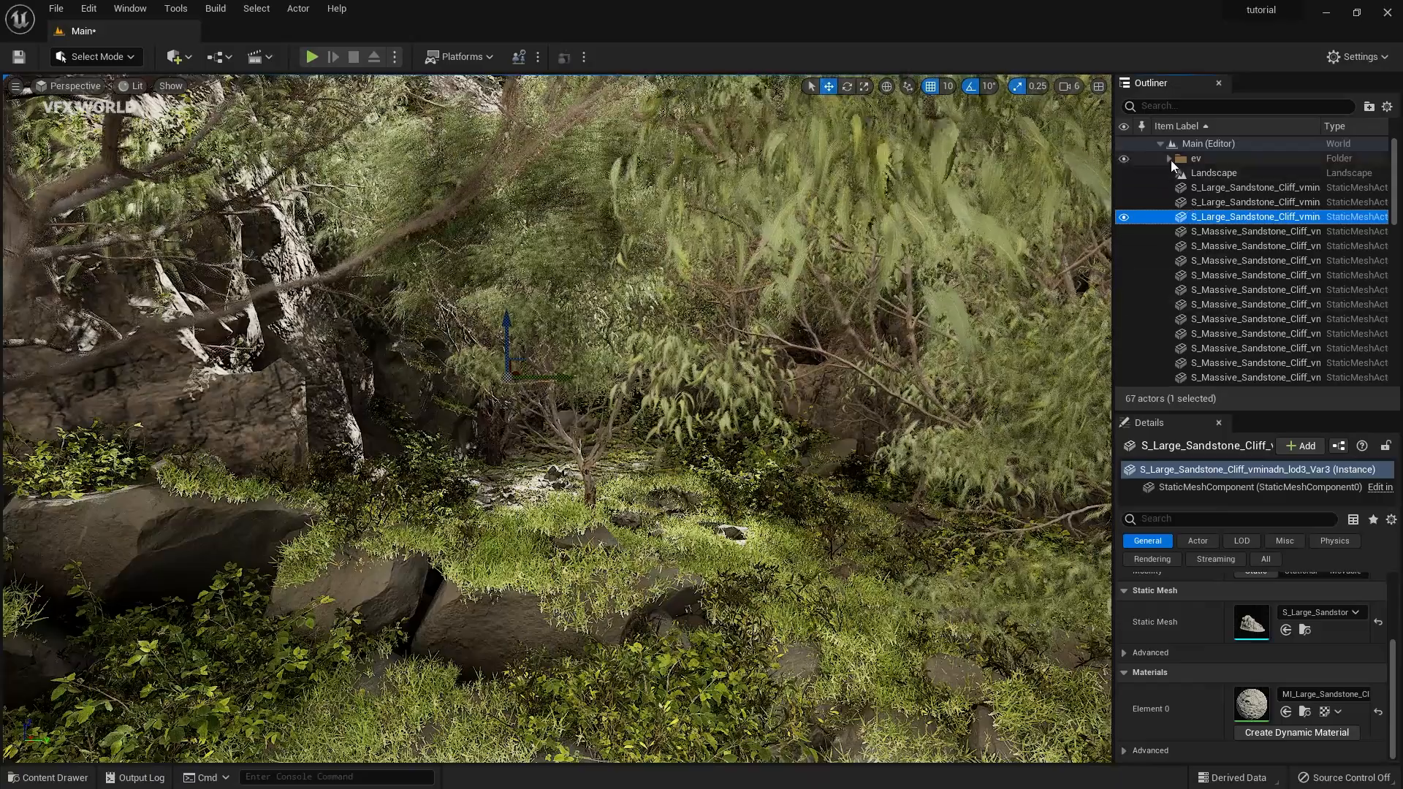
- Enable Volumetric Fog on the ExponentialHeightFog in the ev folder and raise its fog density slightly
click(1169, 158)
click(1214, 189)
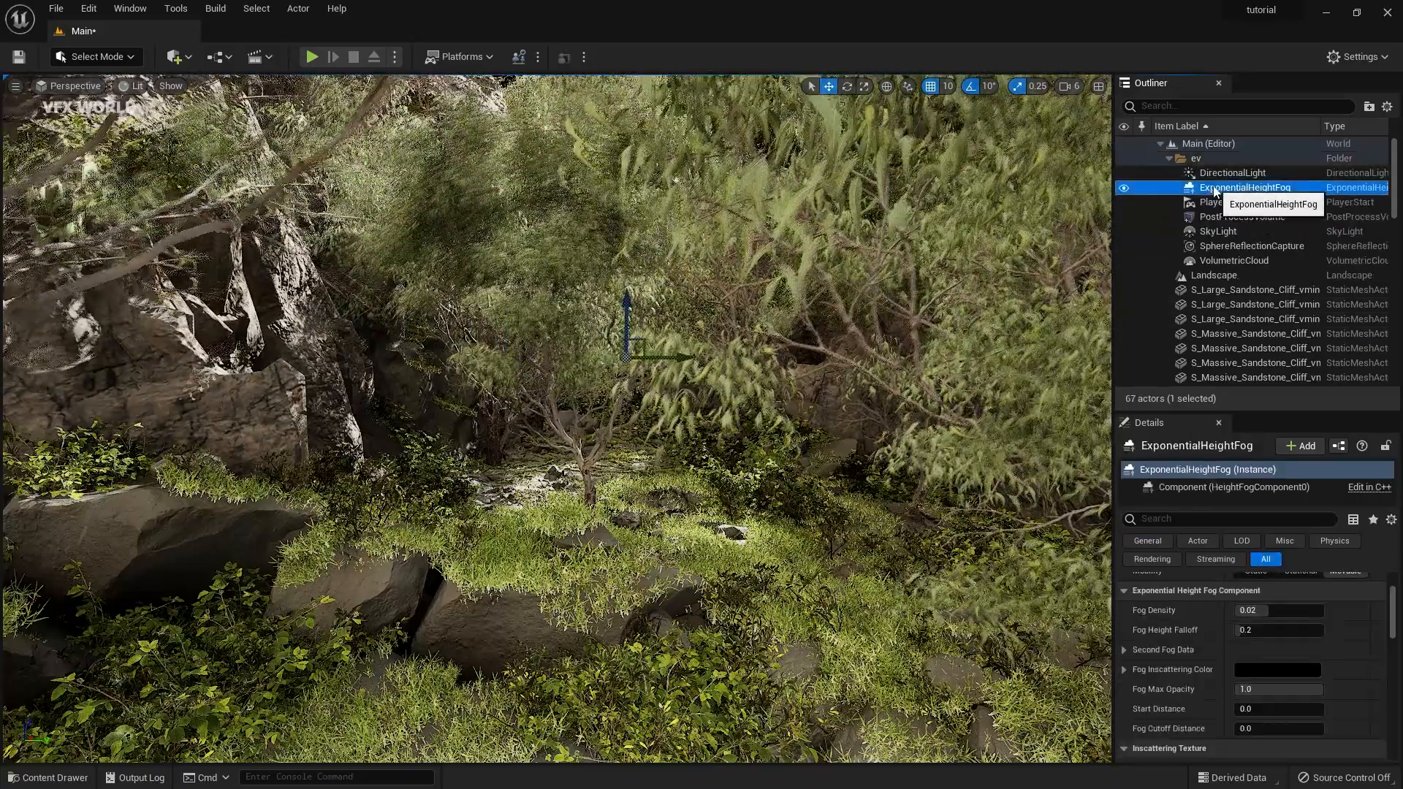
click(1265, 560)
scroll(1203, 620, up, 3)
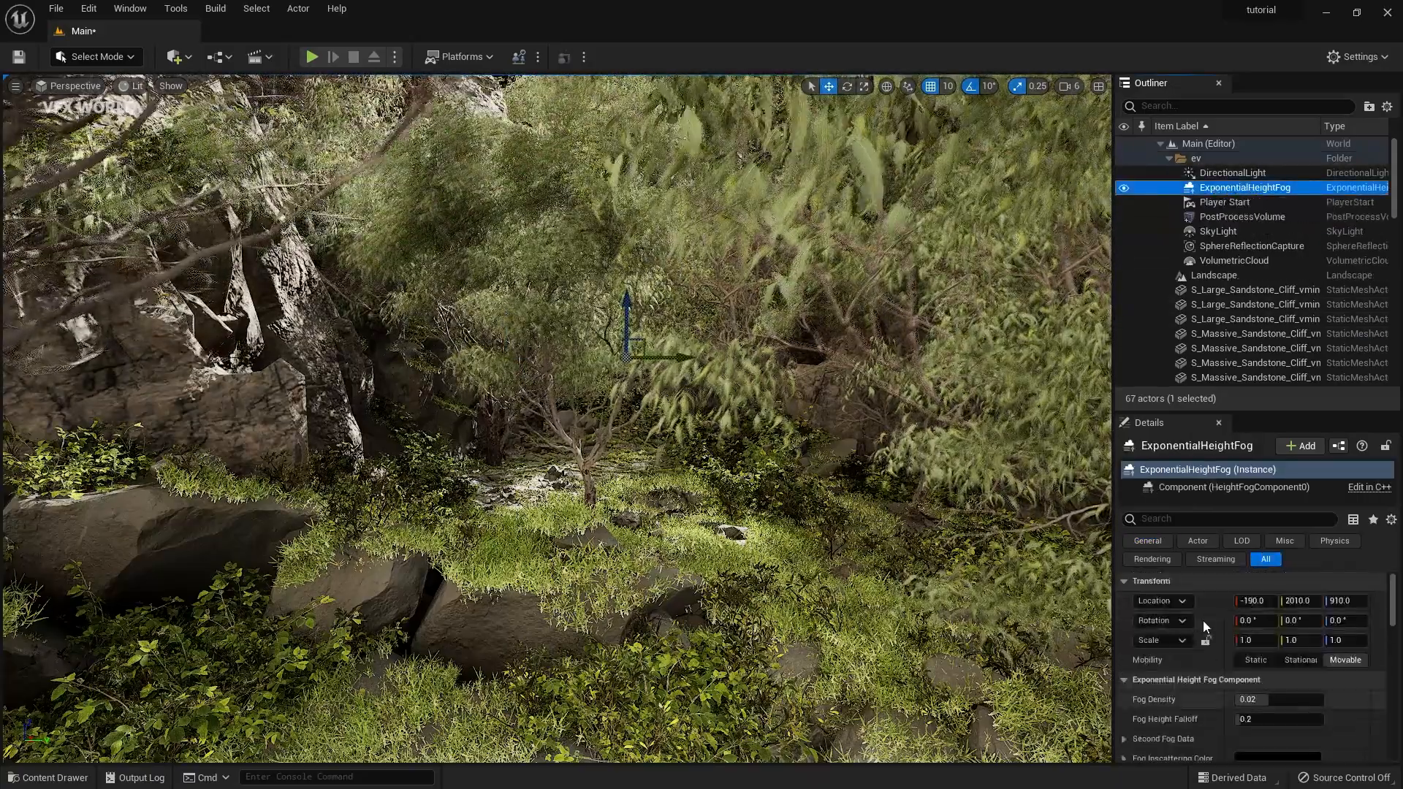
scroll(1187, 656, down, 10)
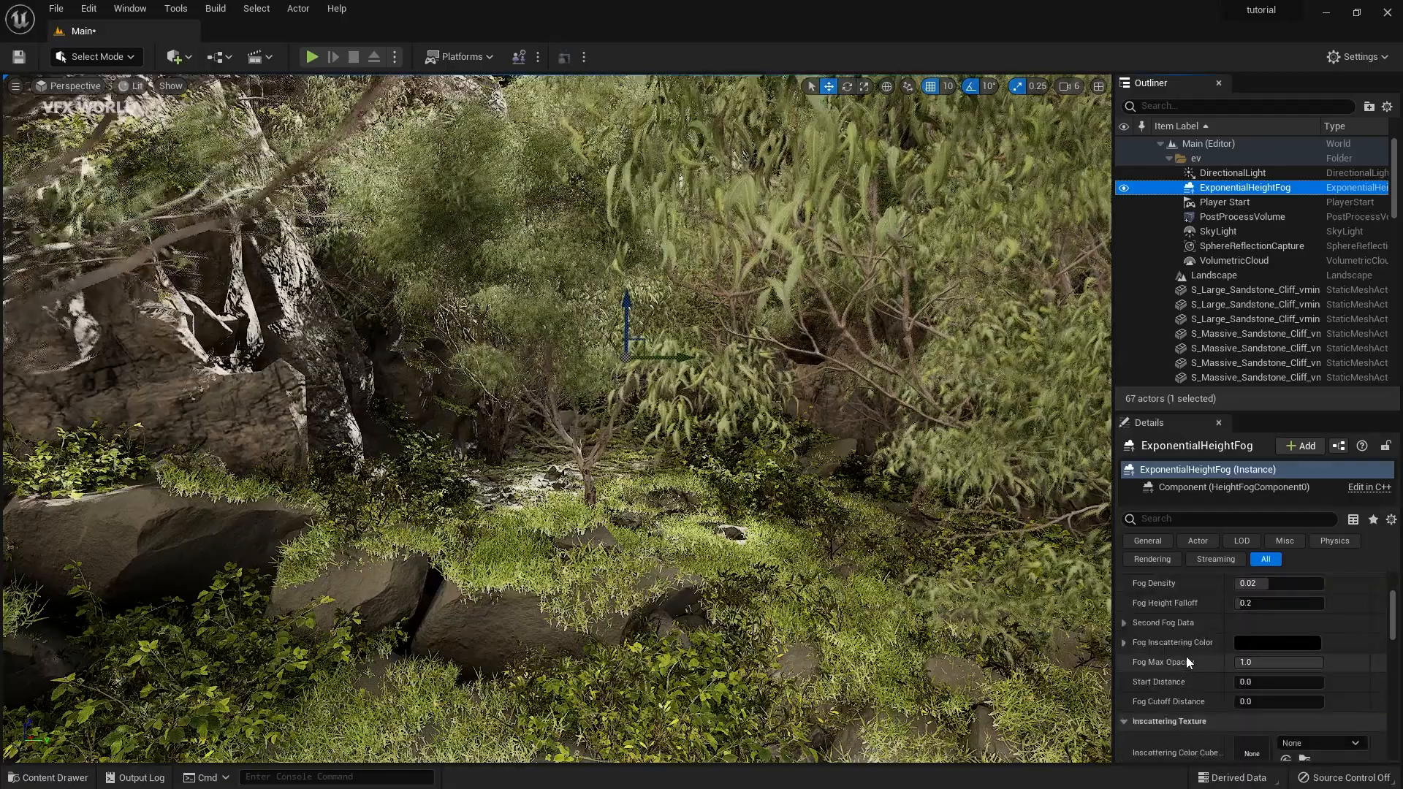
scroll(1186, 656, down, 5)
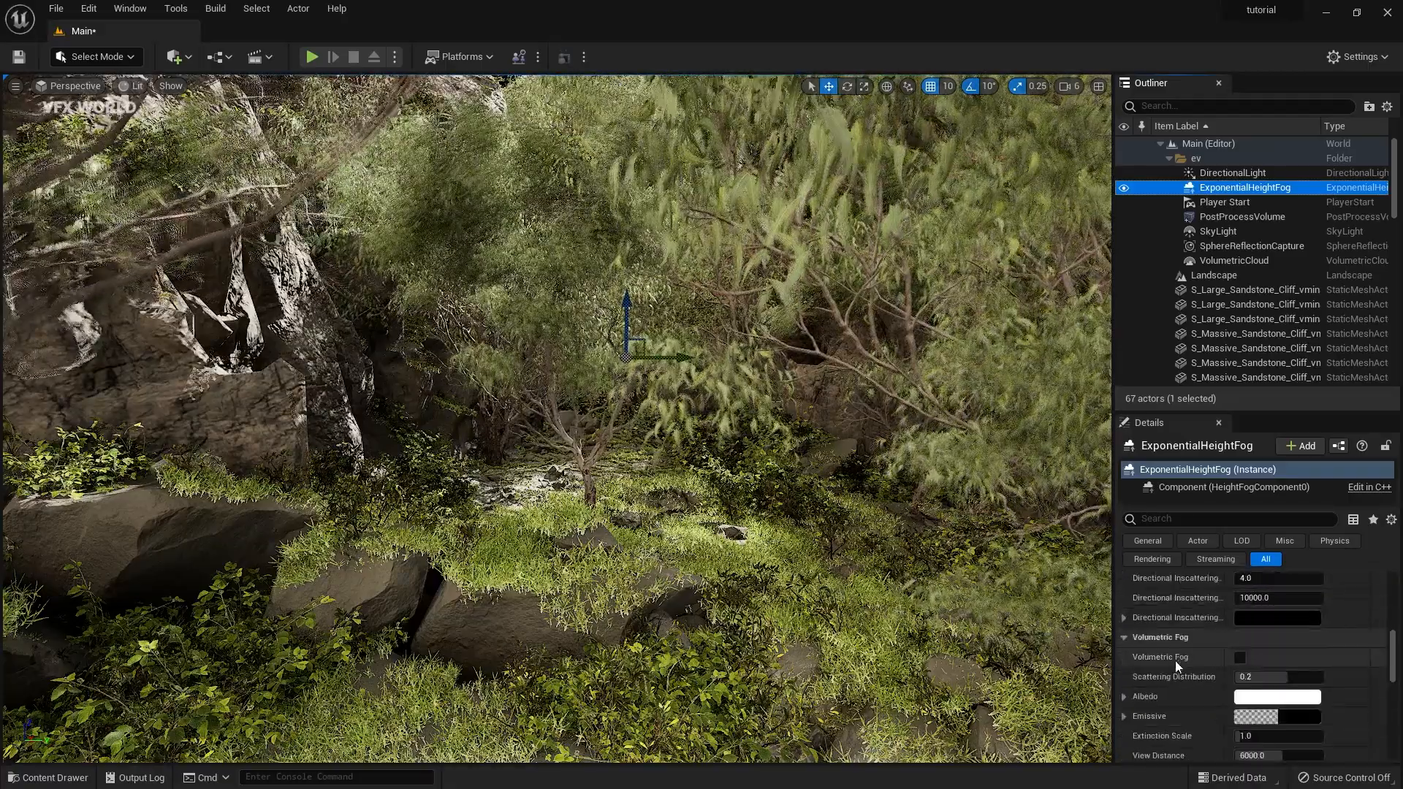
click(1236, 658)
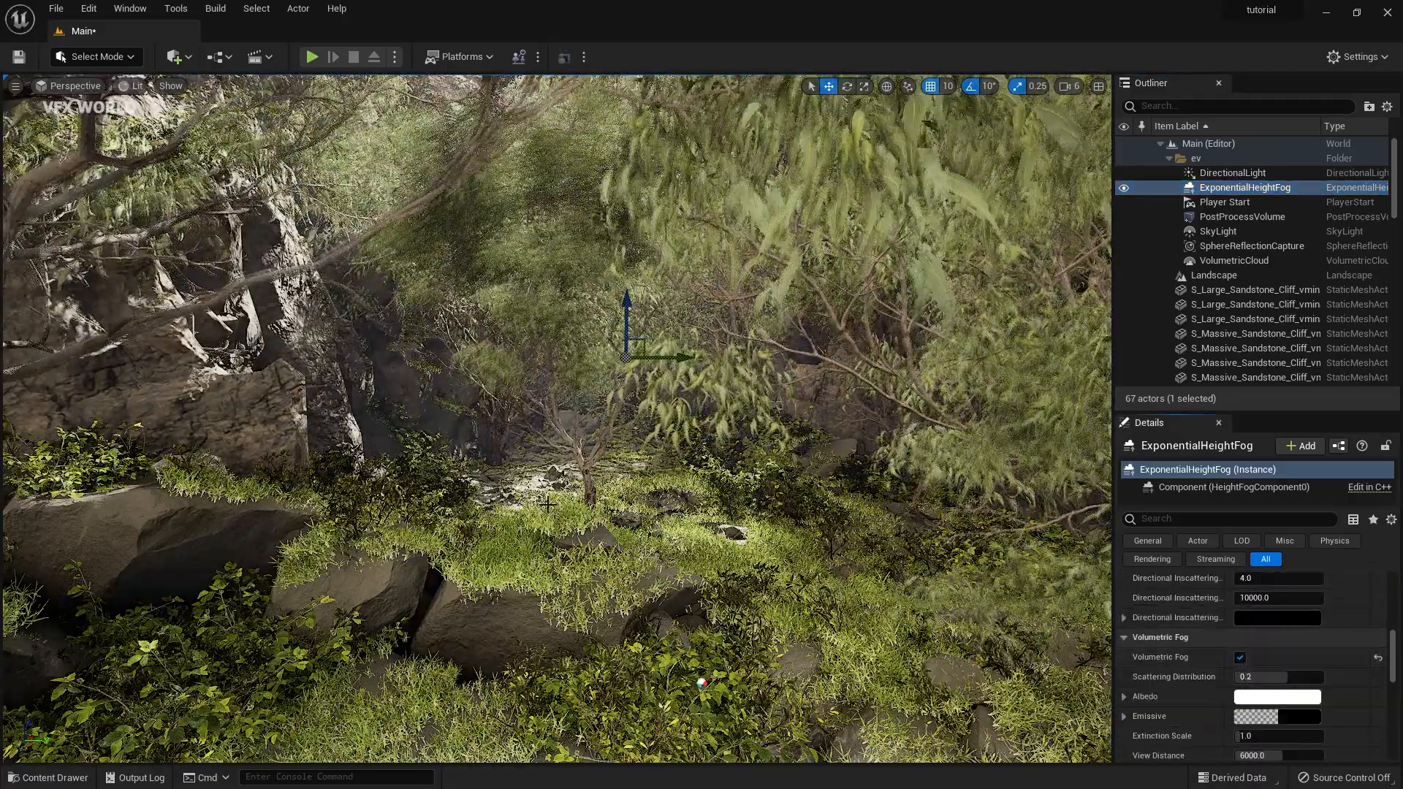
scroll(1201, 646, up, 12)
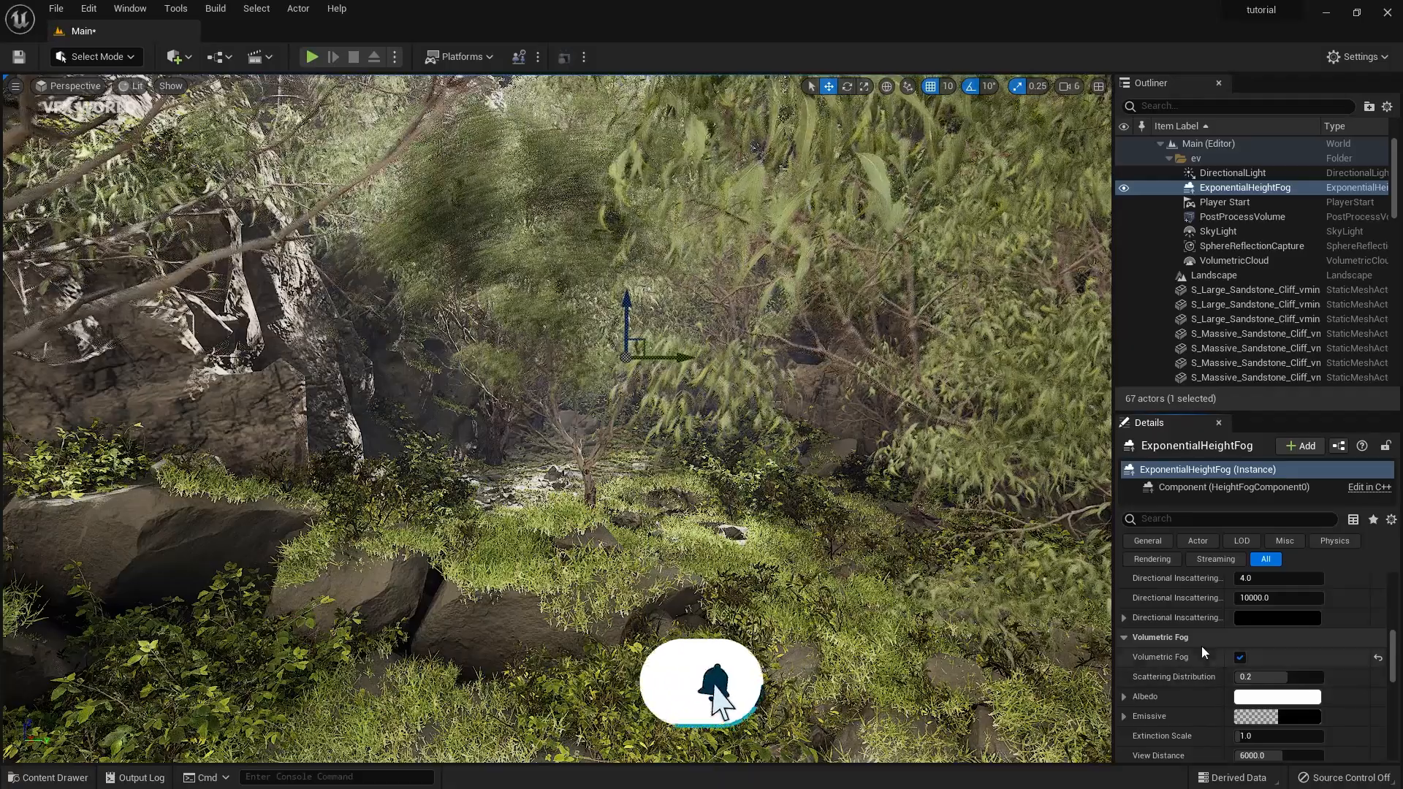
mouse_move(1256, 693)
mouse_down()
mouse_move(1320, 693)
mouse_move(1266, 713)
mouse_up()
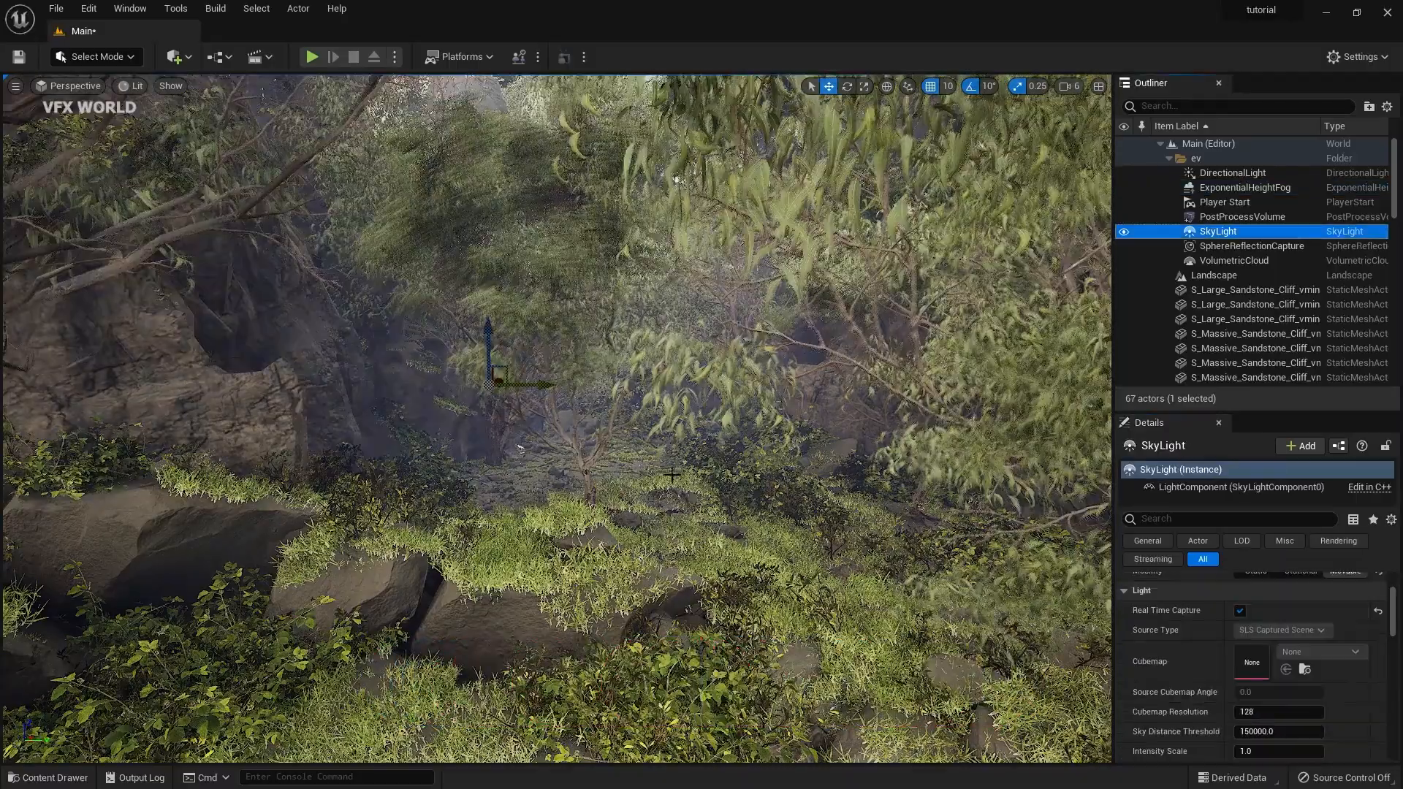
- Rotate the directional light so sunlight shines through the trees from the back of the canyon and casts light shafts in the fog
mouse_move(685, 509)
right_down()
mouse_move(680, 409)
mouse_move(685, 509)
right_up()
key(ctrl+l)
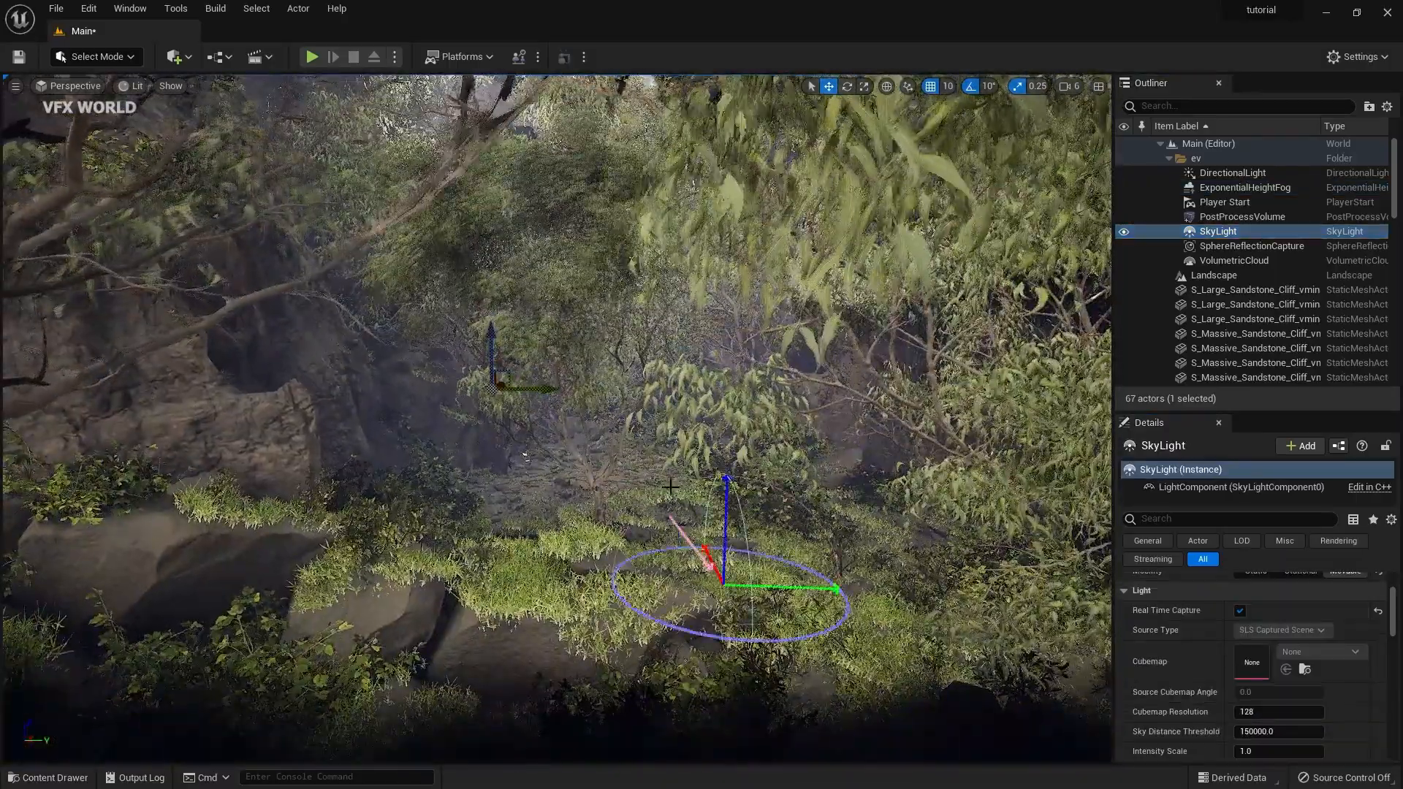
key(ctrl+l)
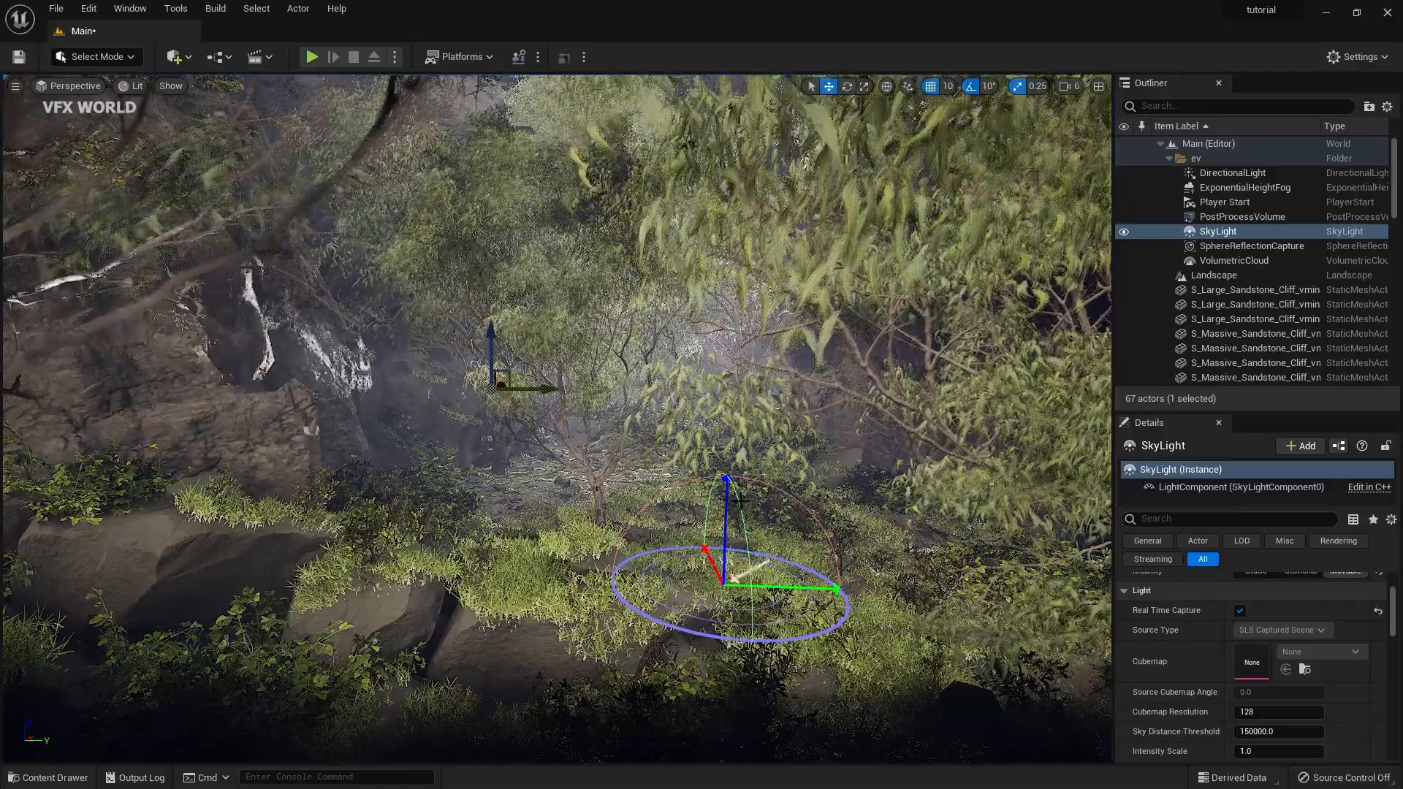
key(ctrl+l)
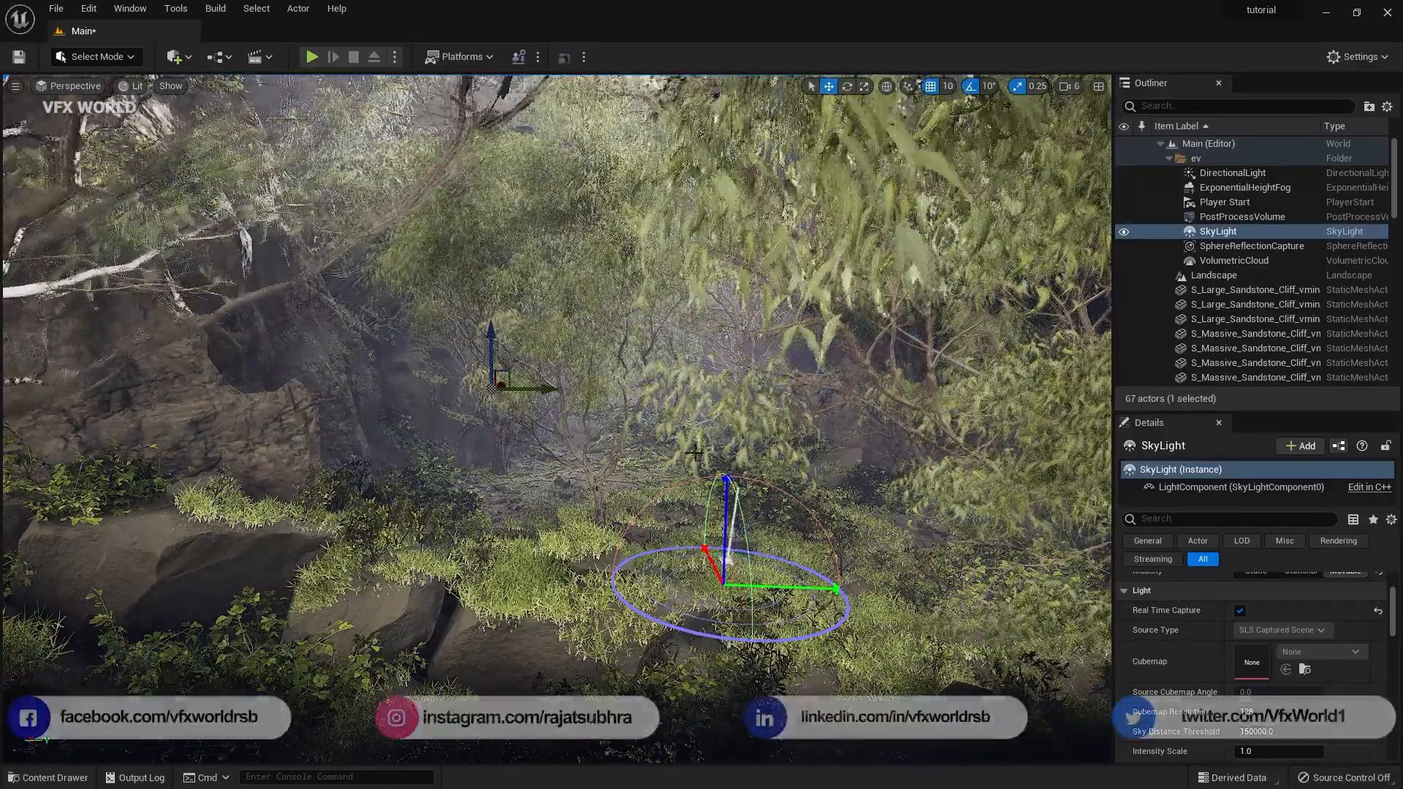
key(ctrl+l)
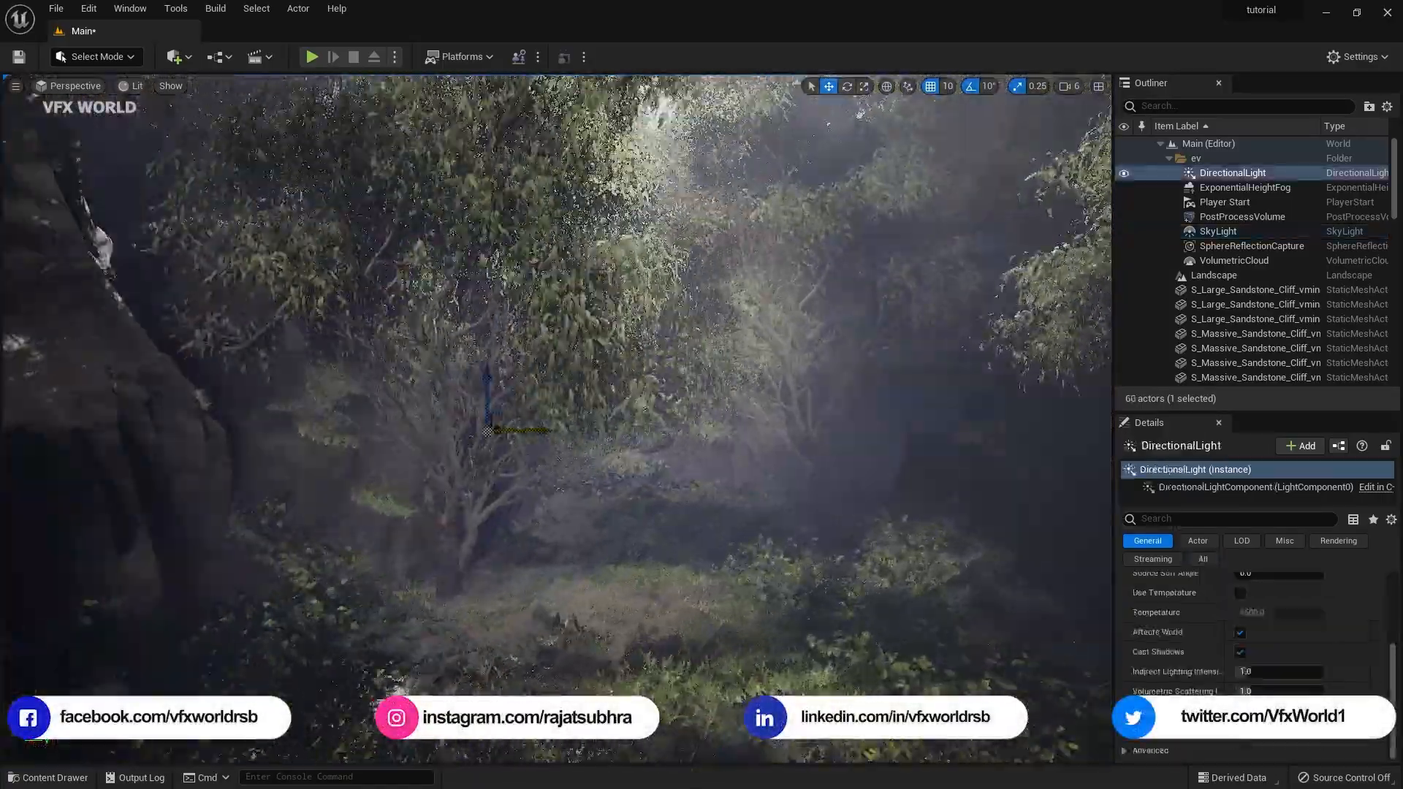
key(ctrl+l)
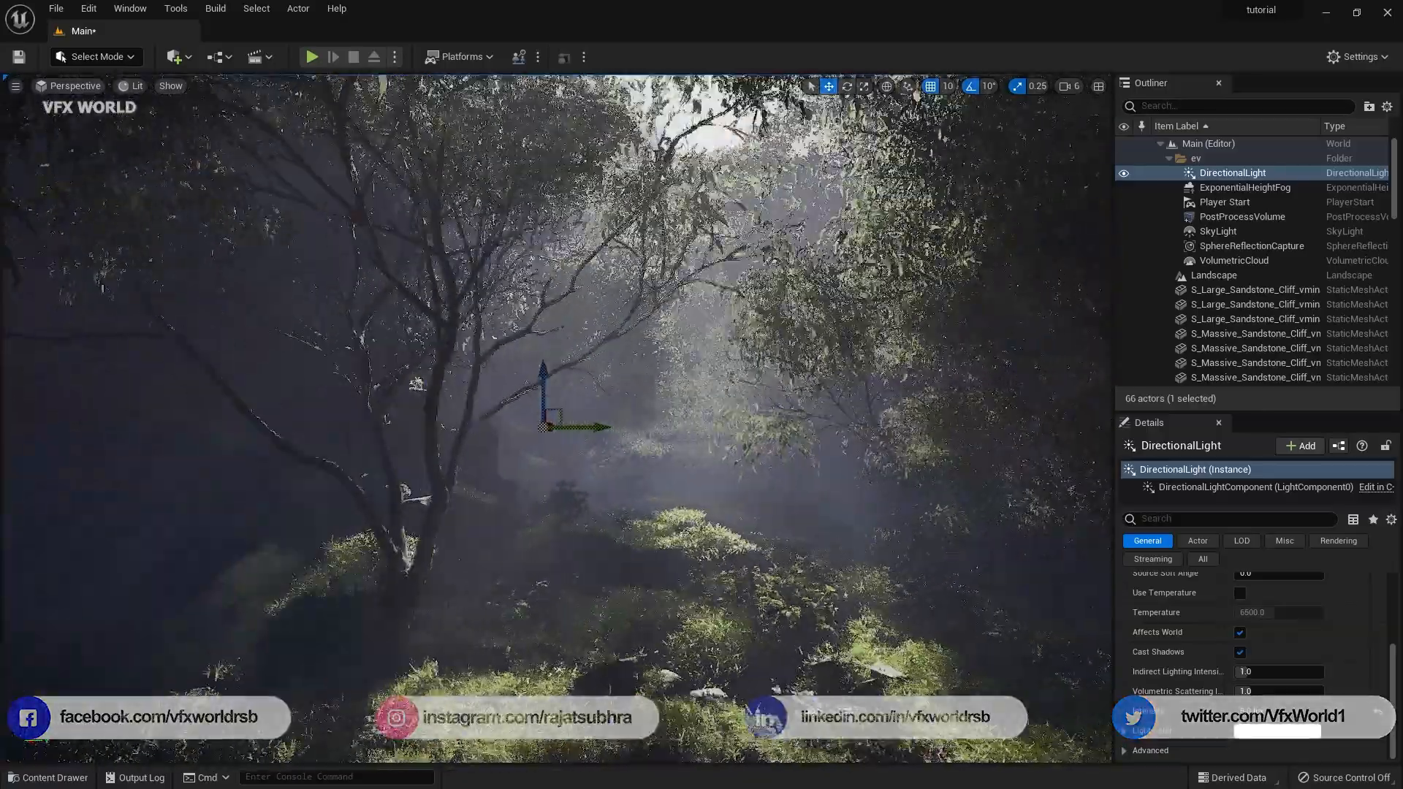
key(ctrl+l)
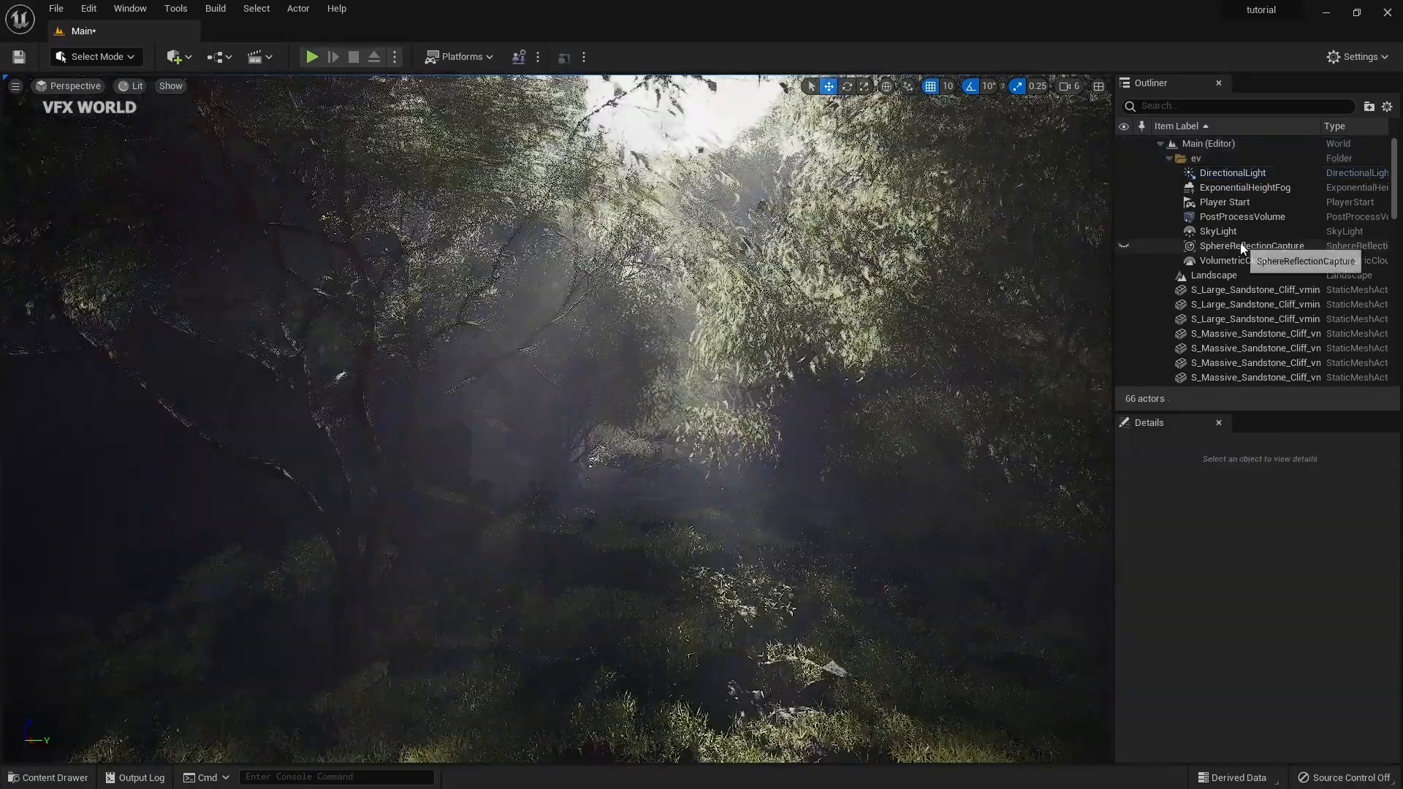
- Set the ExponentialHeightFog's volumetric fog Albedo to a warm pale yellow, Hex sRGB FFE5AAFF
click(1244, 188)
scroll(1200, 627, down, 5)
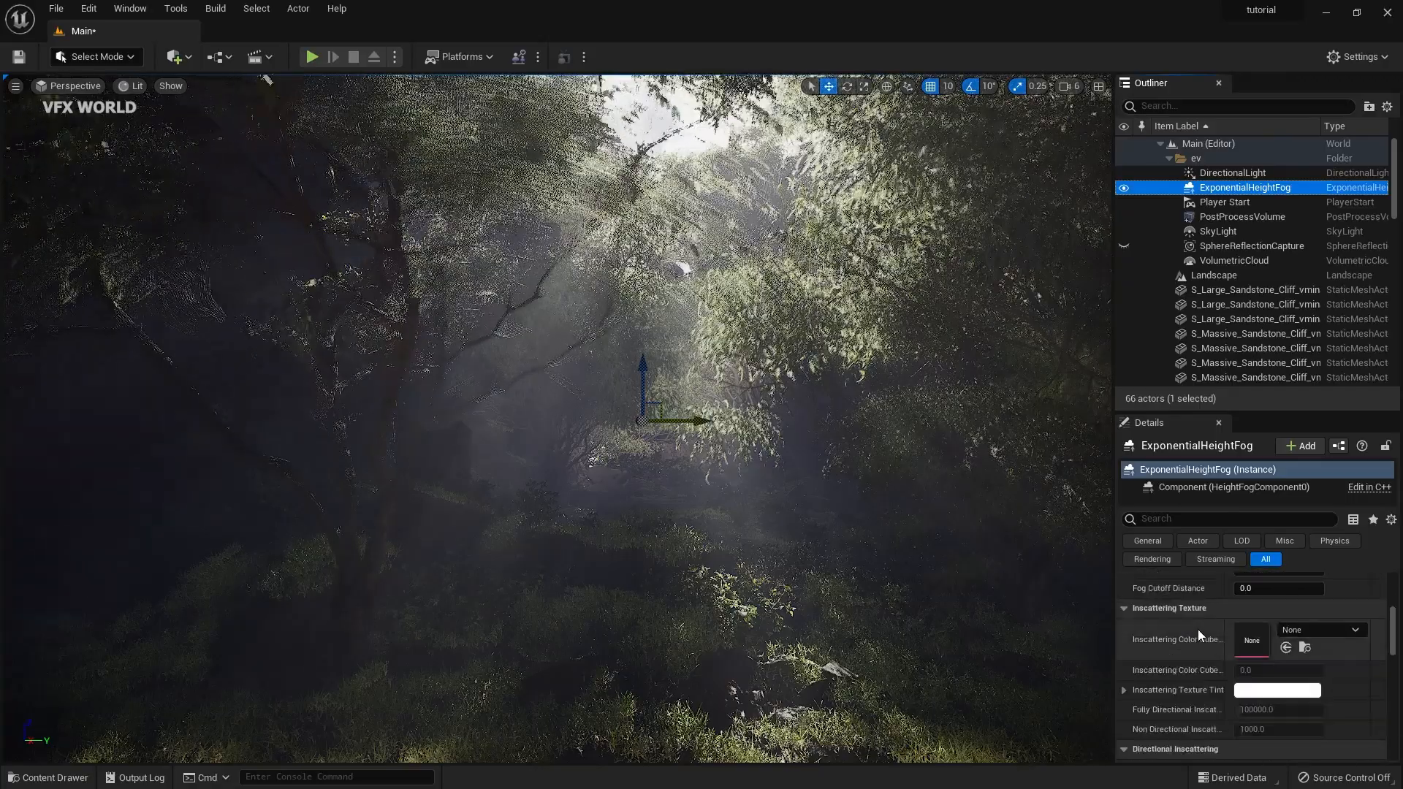
click(1249, 751)
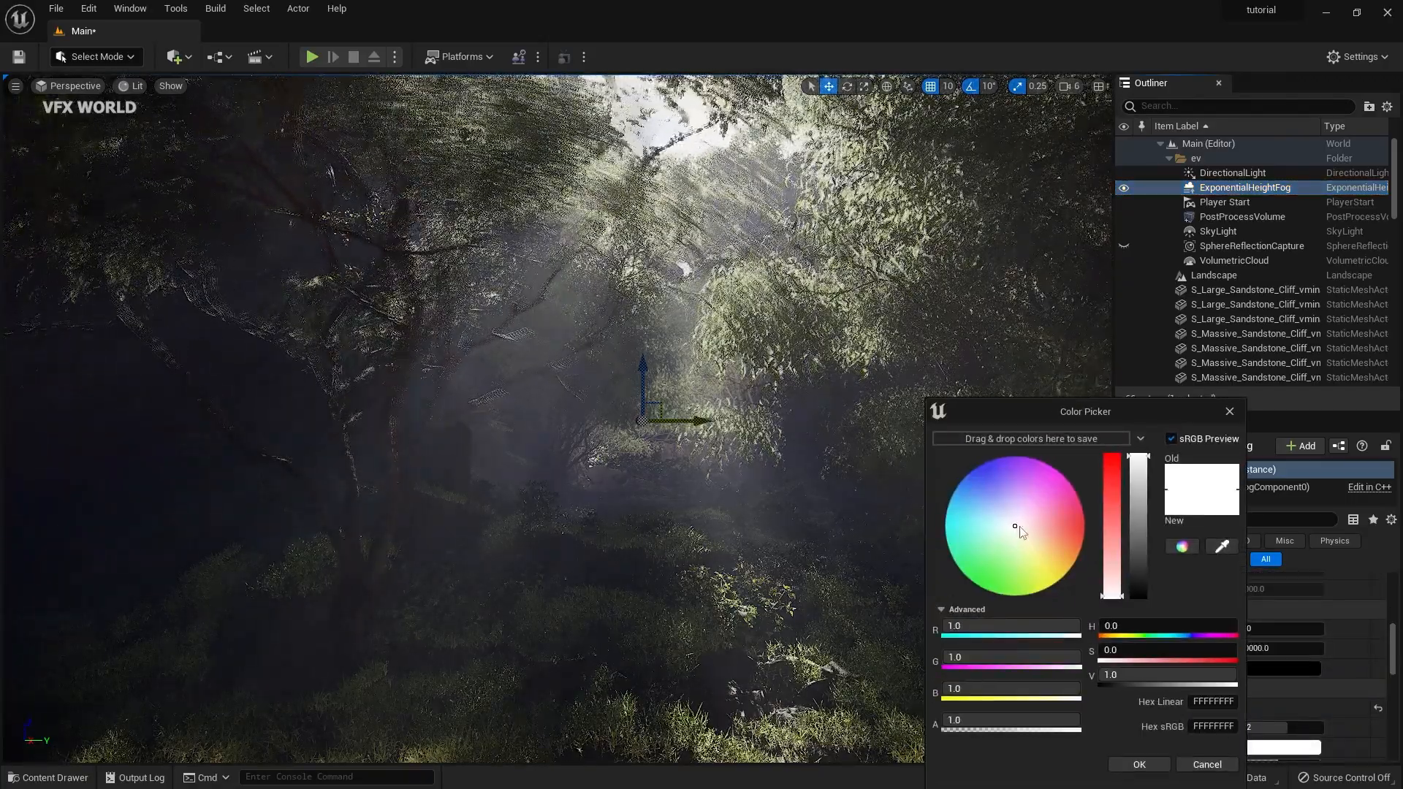
drag(1021, 533, 1052, 560)
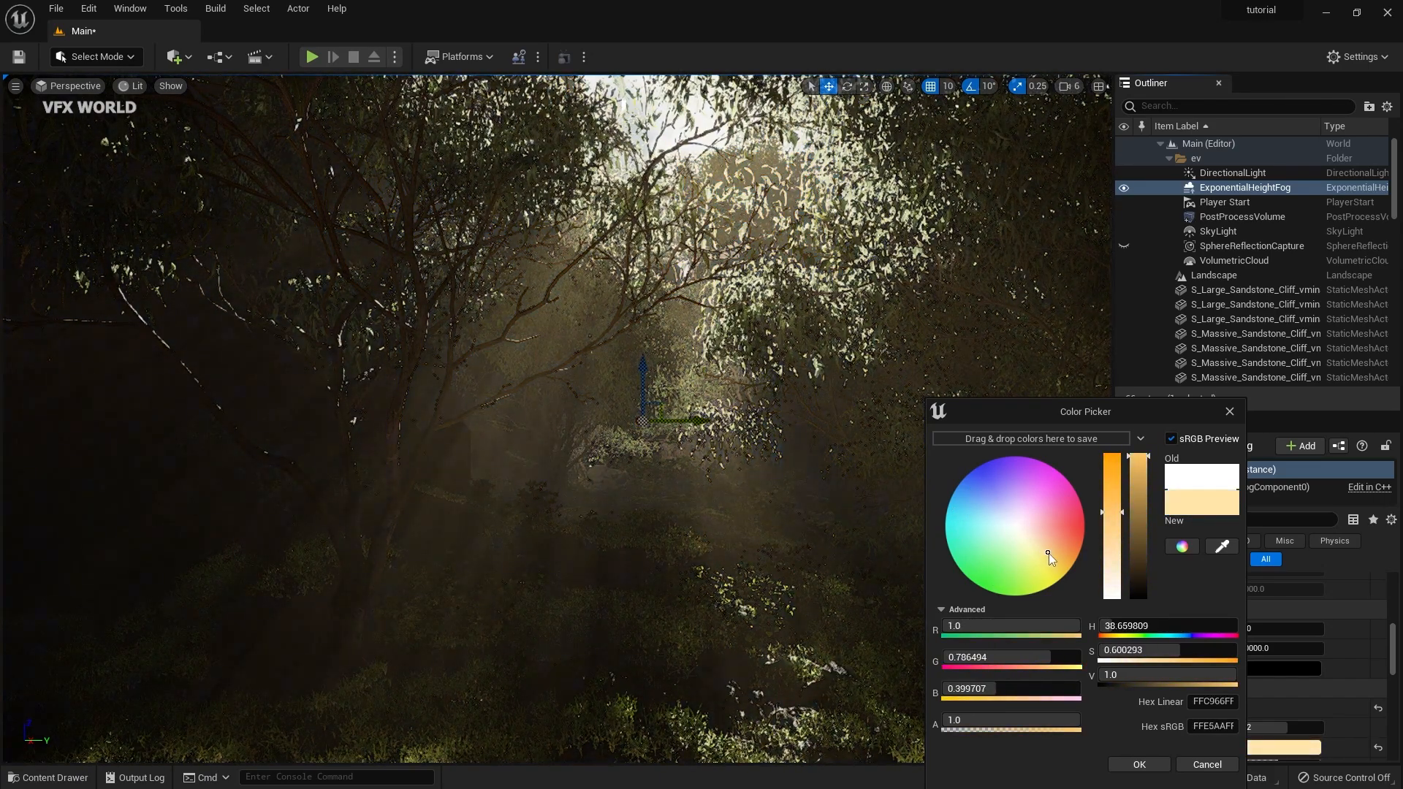
click(1164, 766)
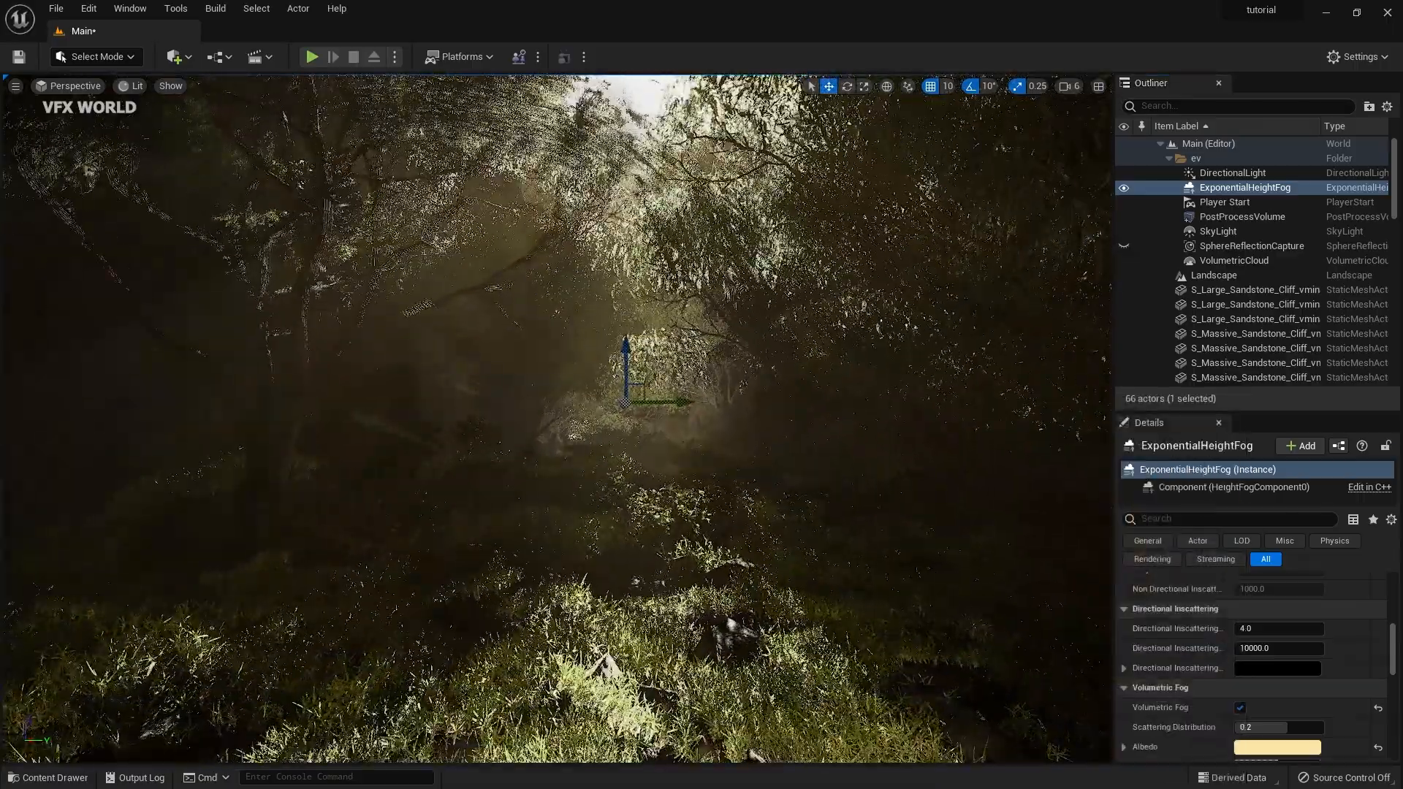
middle_drag(555, 417, 613, 445)
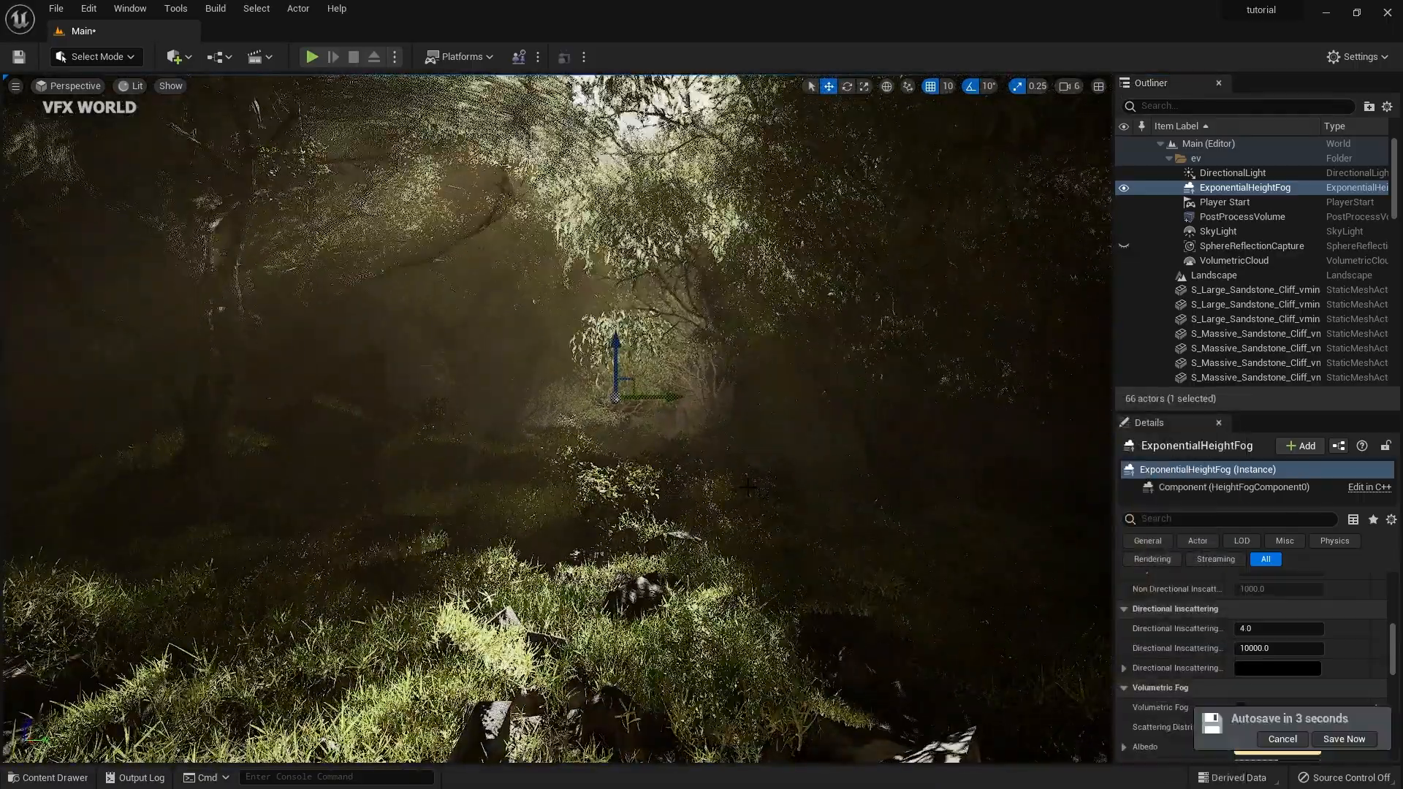